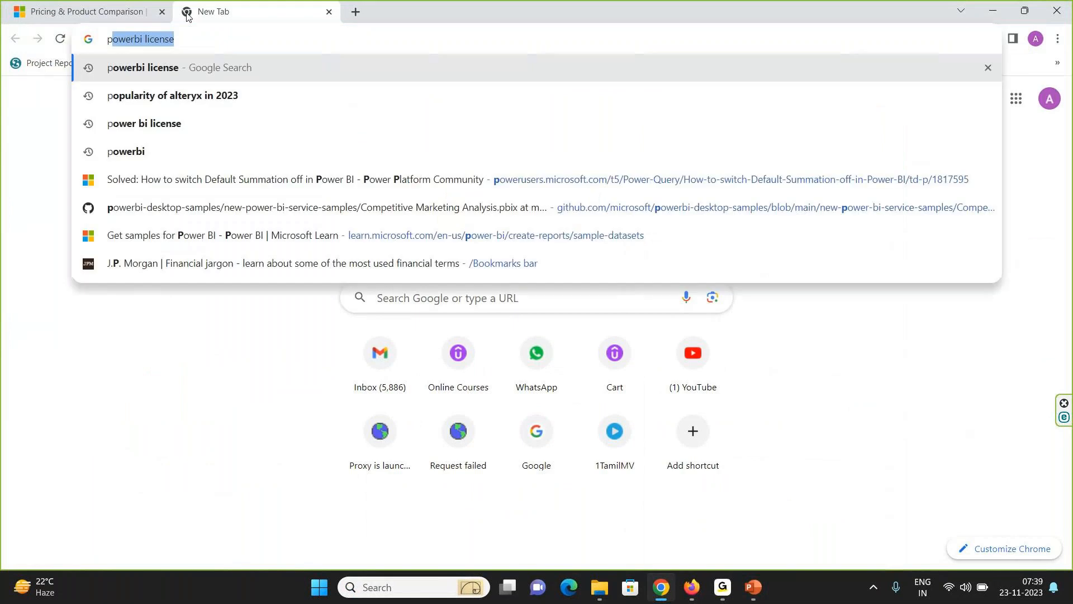
- Search the web for "powerbi download" and open the Microsoft Power BI Downloads page
type("rbi download")
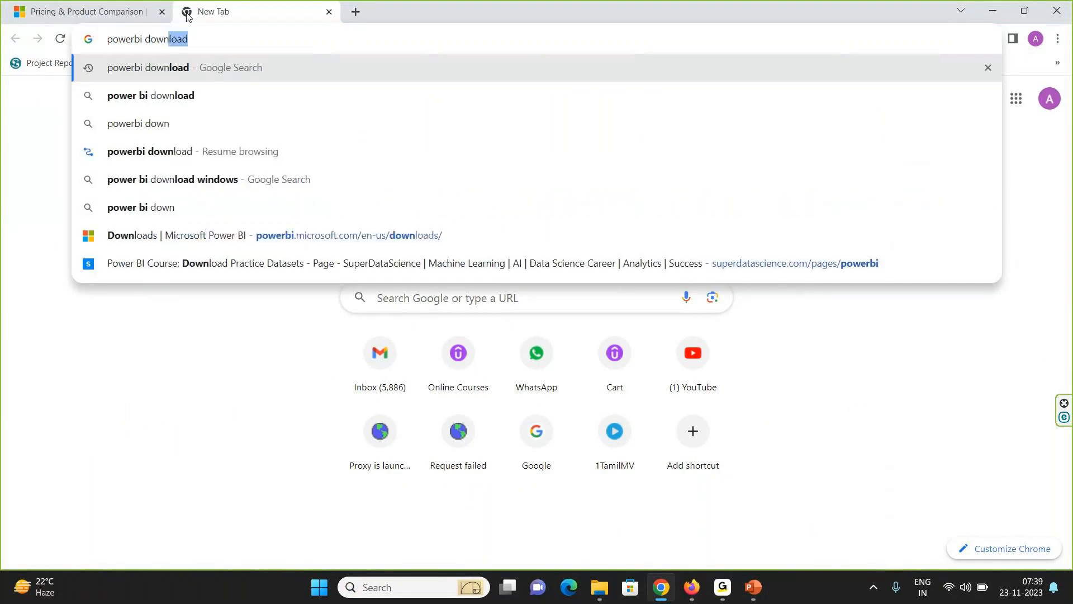
key("Return")
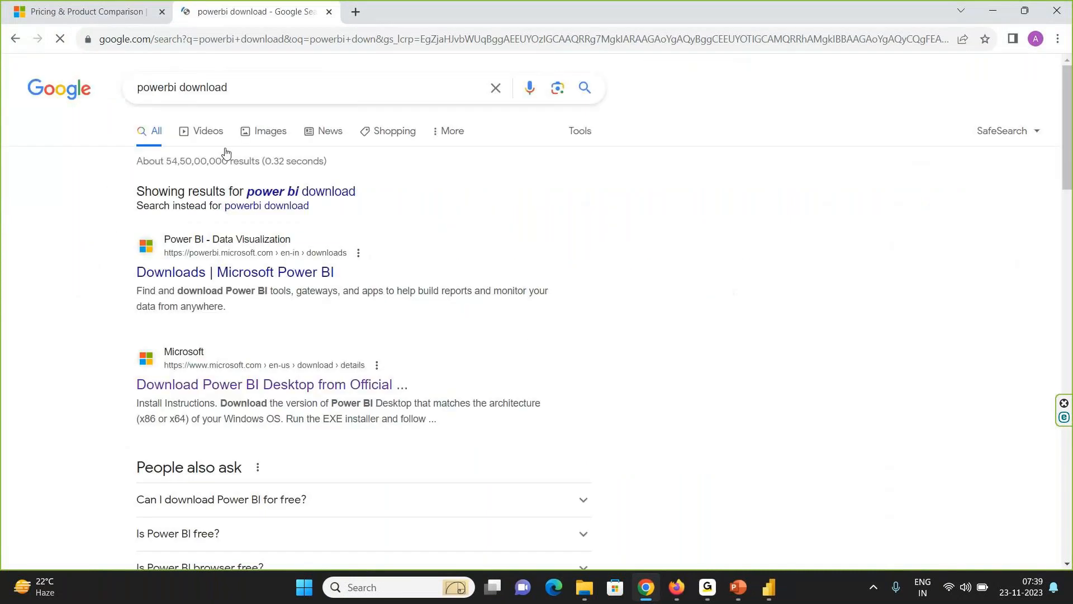
left_click(310, 191)
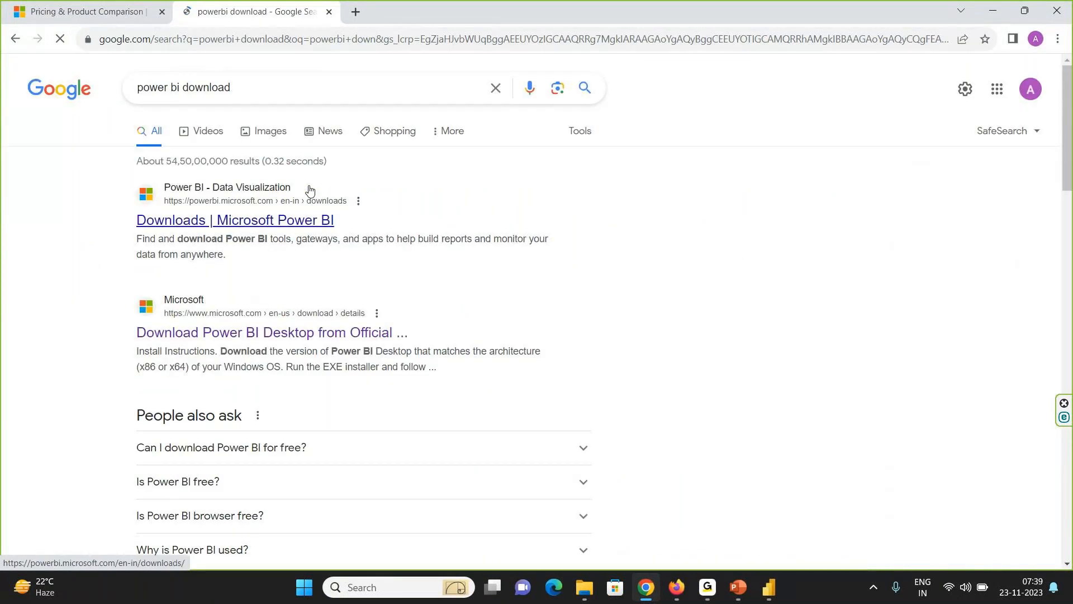
left_click(187, 225)
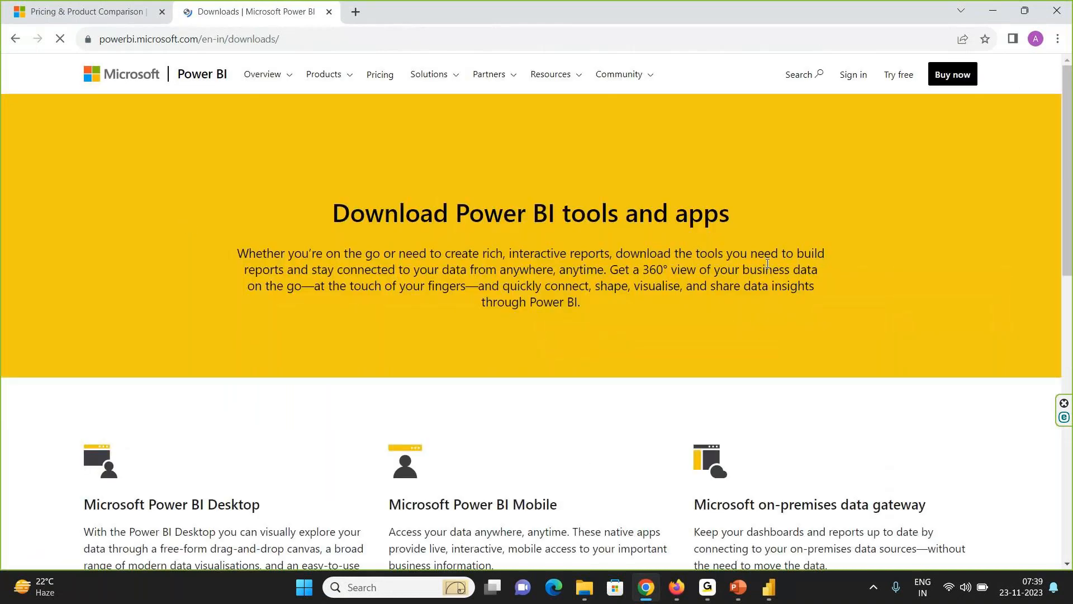
- Open the advanced download options for Microsoft Power BI Desktop and show the installer file details
scroll(1070, 159, "down", 6)
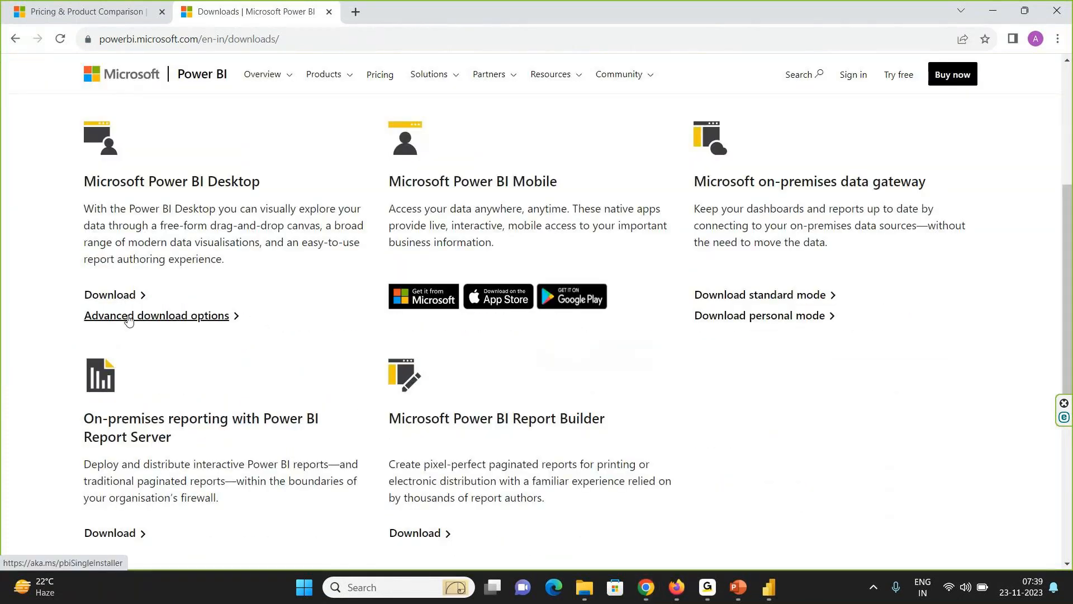
left_click(128, 316)
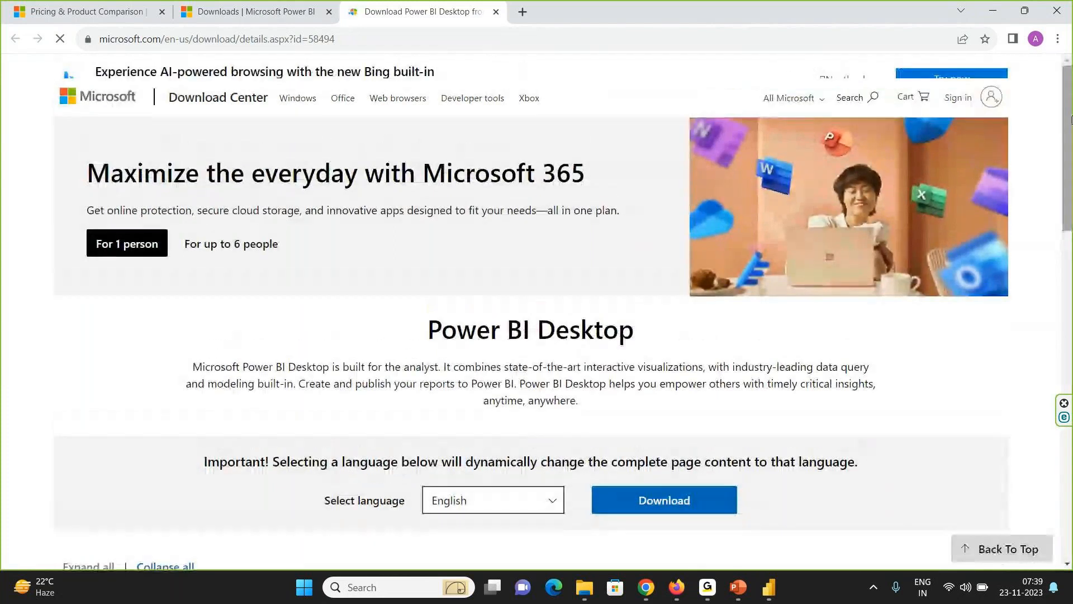
left_click_drag(1068, 123, 1072, 221)
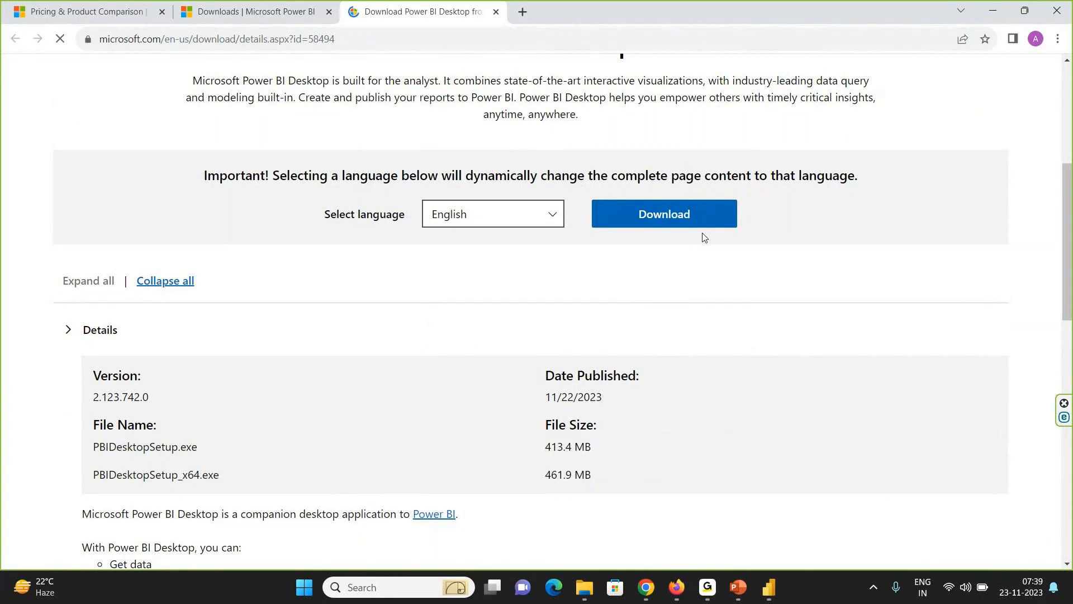
- Switch to Power BI Desktop and dismiss its welcome screen to reach the blank report
left_click(774, 584)
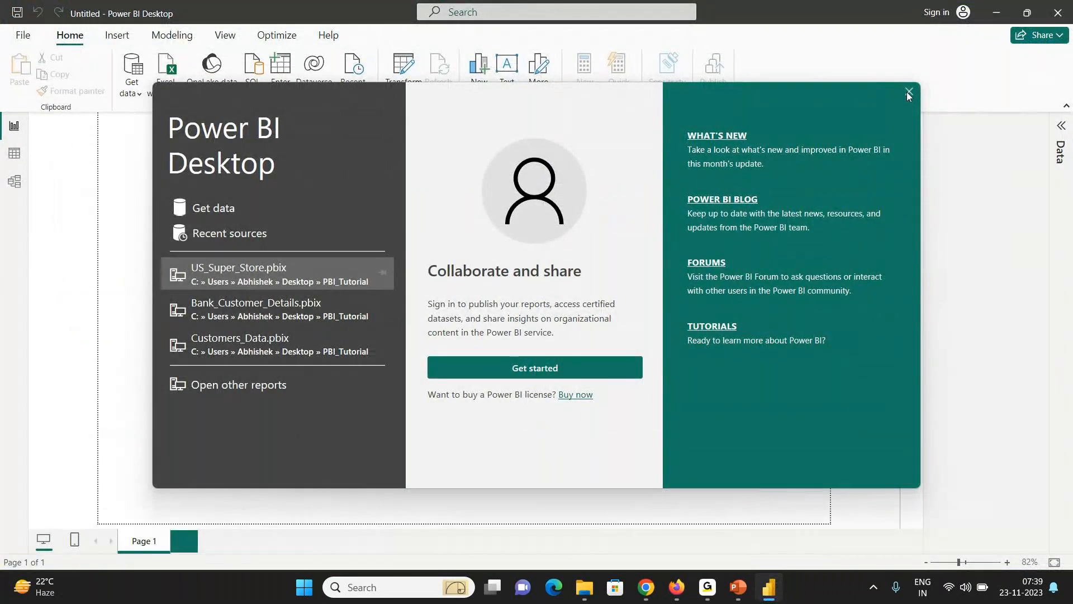
left_click(908, 92)
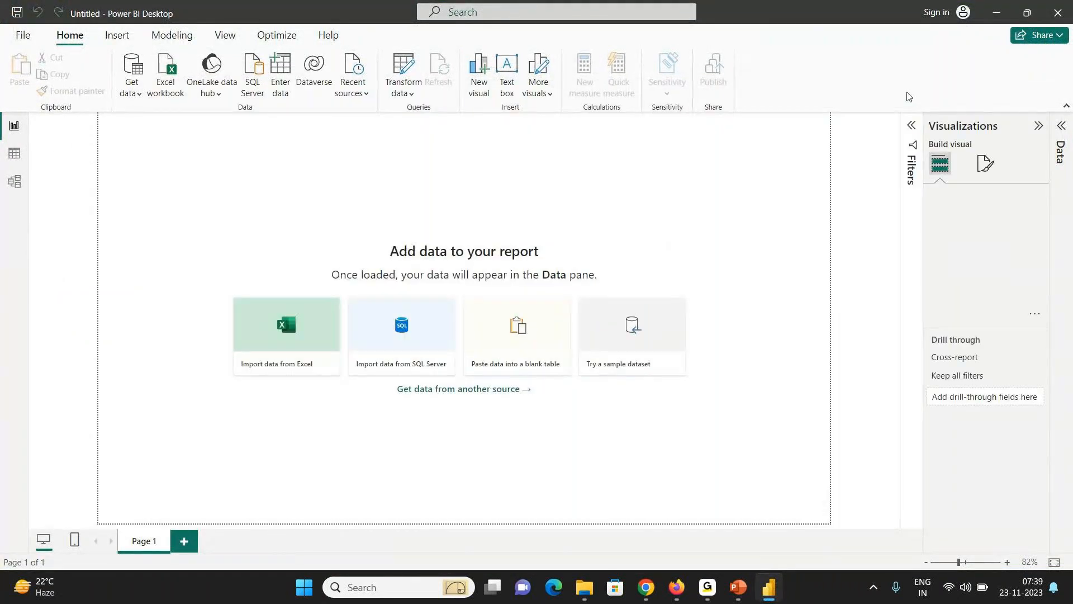
- Check the file size of PBIDesktopSetup_x64.exe on the browser's download page, returning to Power BI Desktop
key("alt+Tab")
double_click(563, 474)
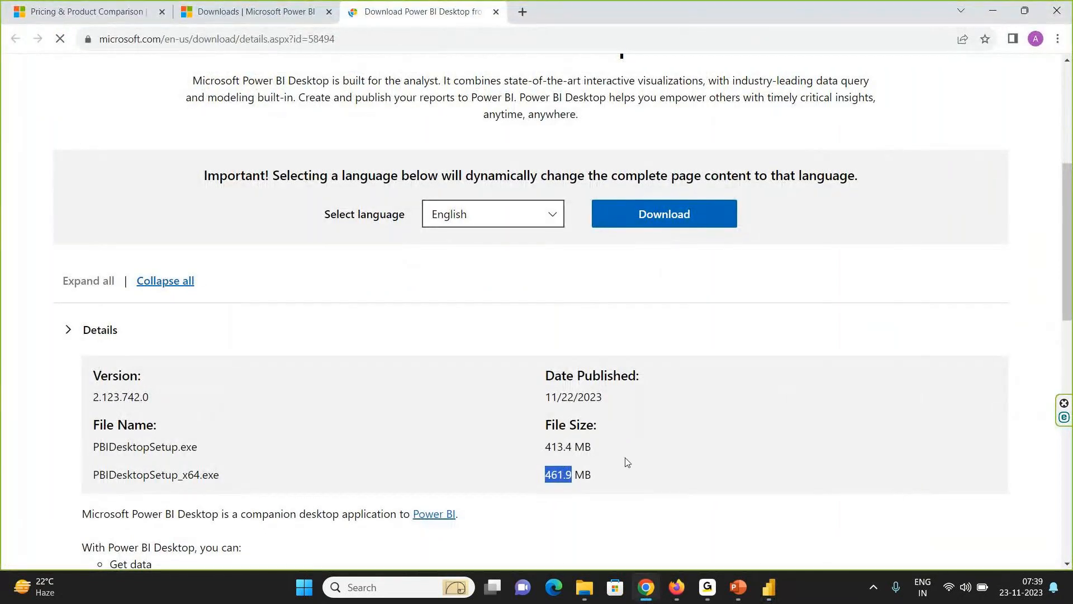
key("alt+Tab")
key("alt+Tab")
key("Tab")
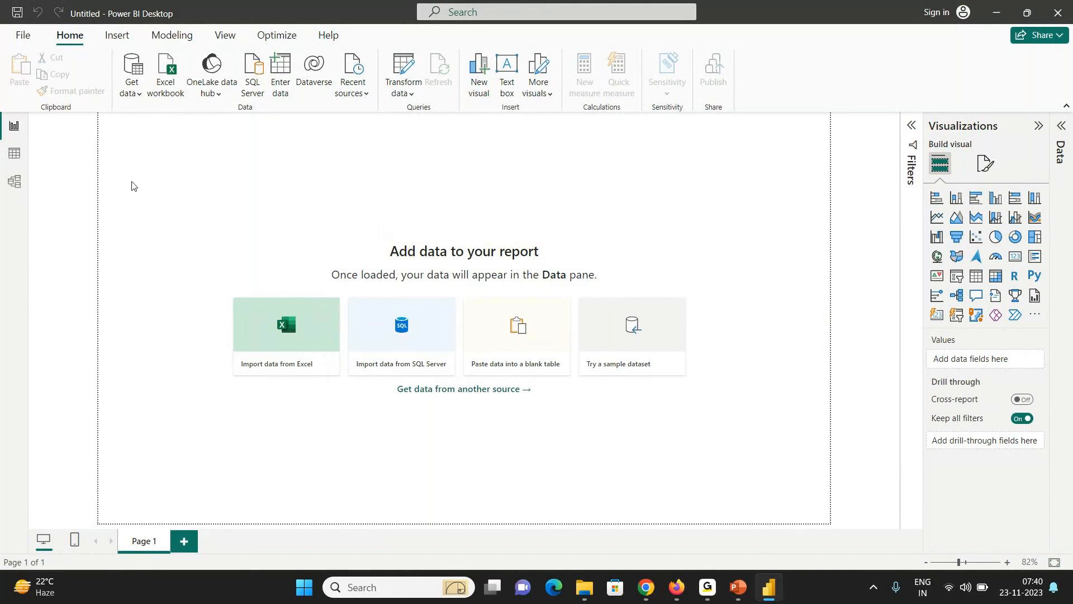
- Search Windows for the installed Power BI Desktop app, then dismiss the search
left_click(378, 590)
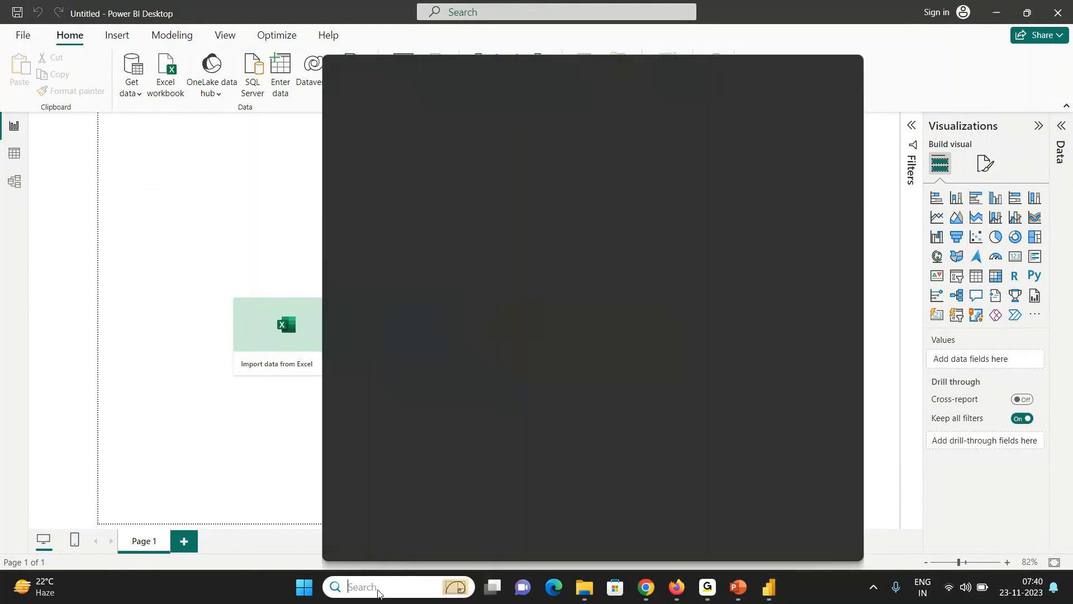
type("powe")
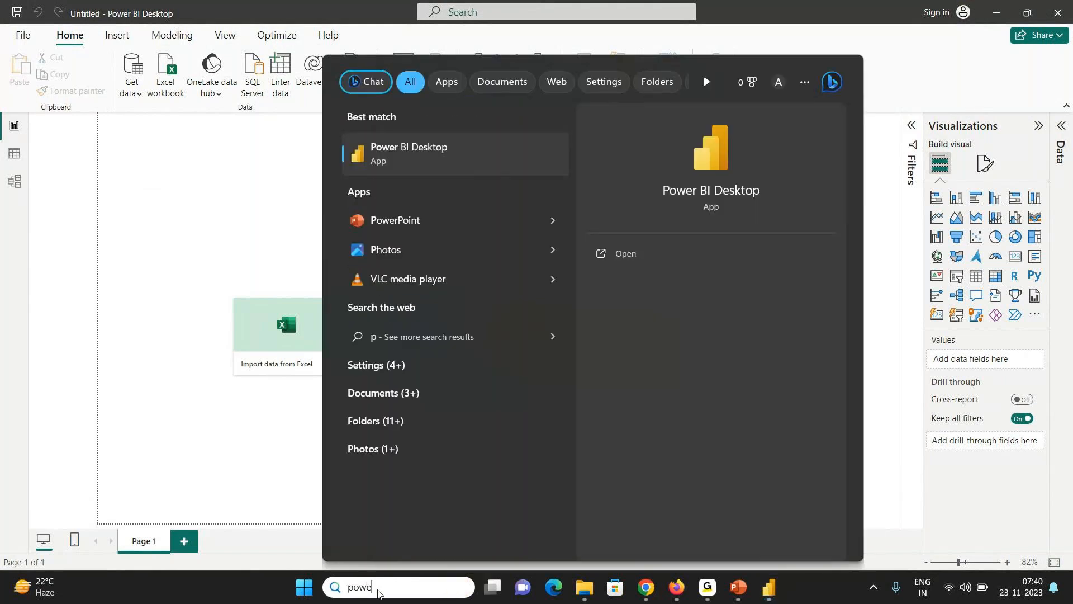
left_click(237, 178)
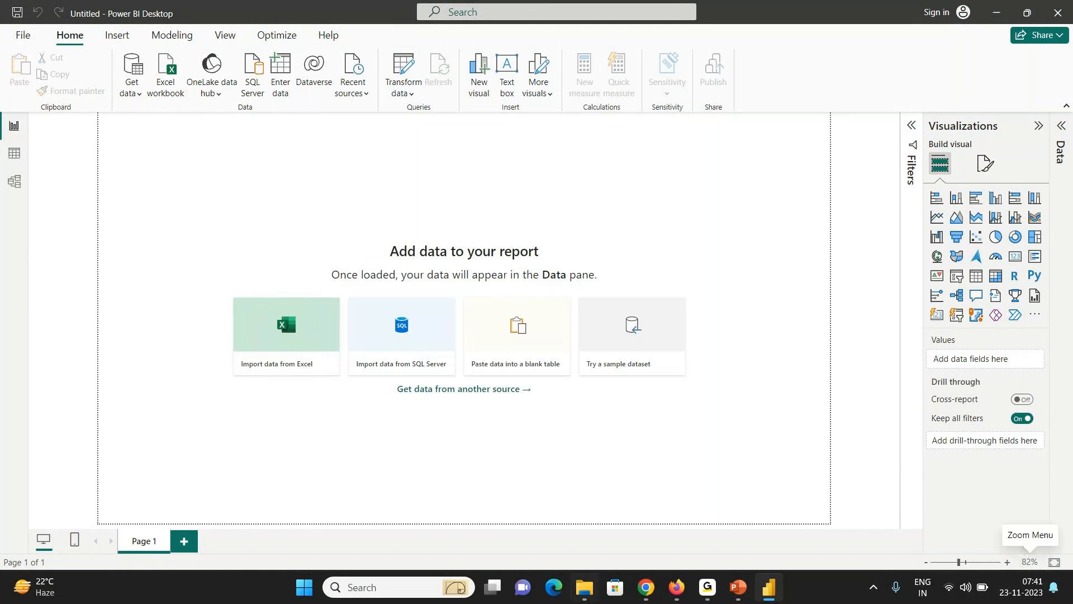
- Switch to Chrome and review the language and download options on the Power BI Desktop download page
left_click(647, 587)
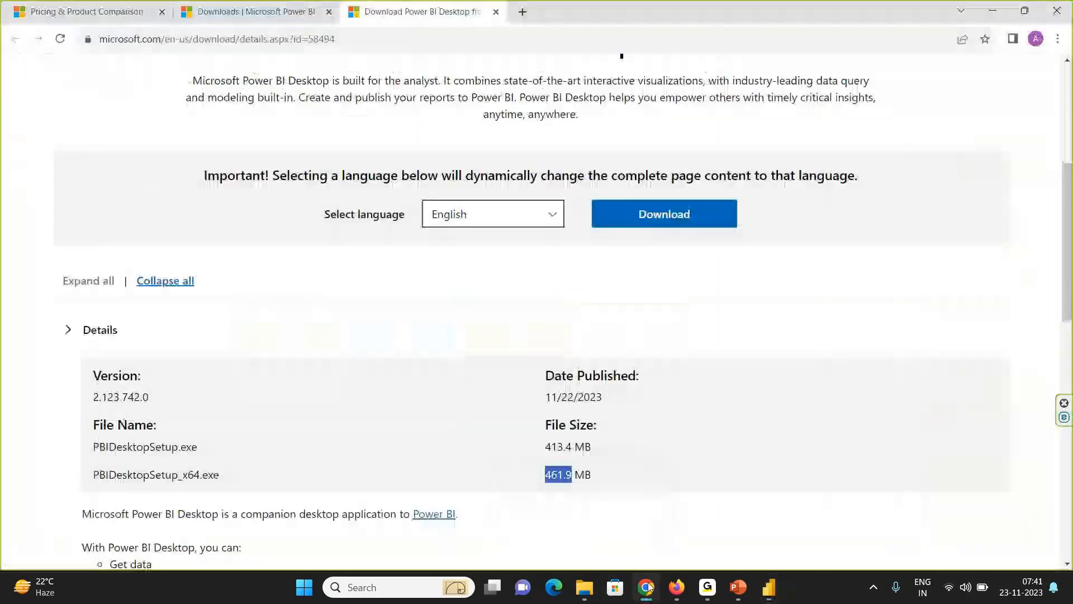
left_click_drag(1069, 199, 1071, 109)
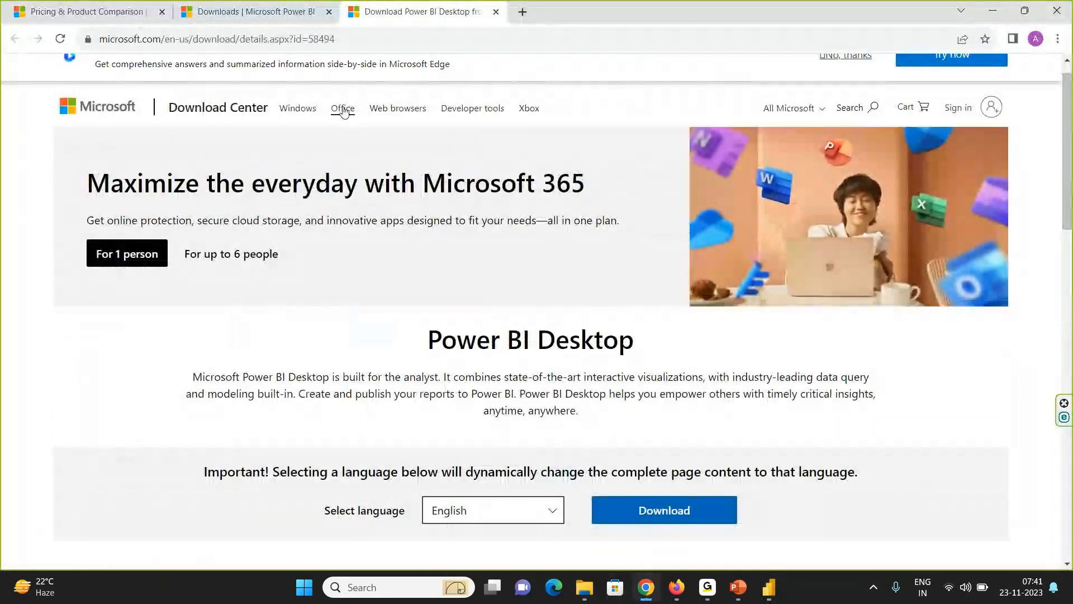
scroll(1071, 196, "down", 3)
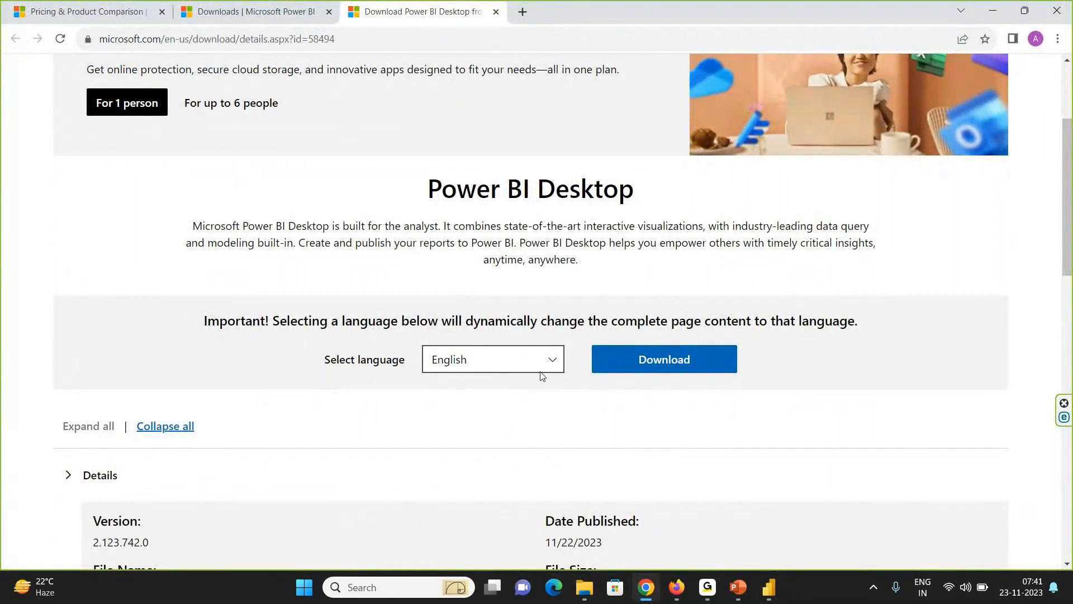
mouse_move(774, 589)
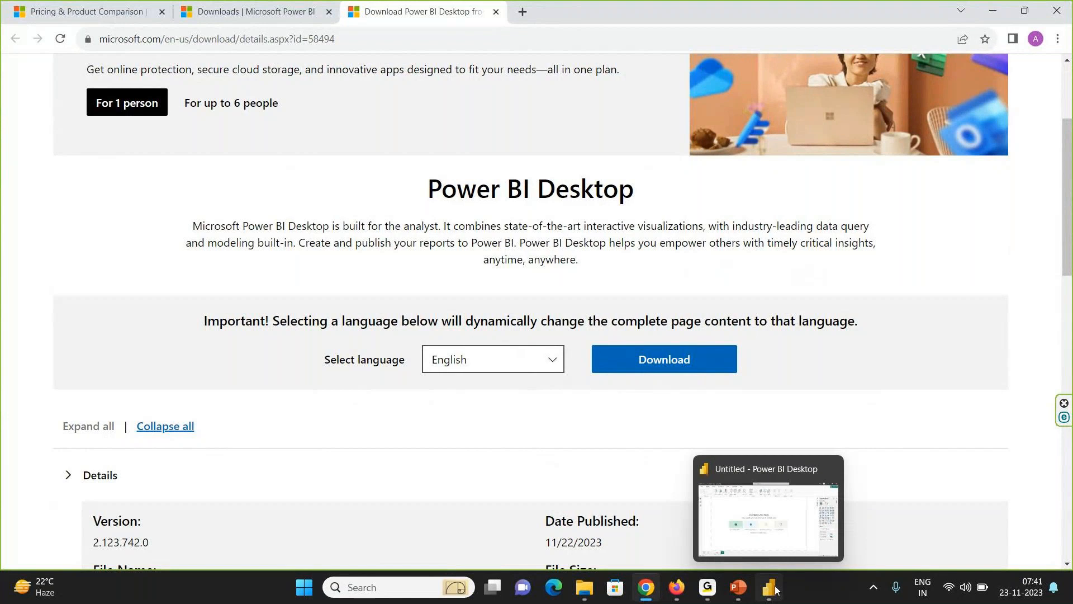
- Open the Microsoft Store and search it for "powerbi"
left_click(377, 587)
type("store")
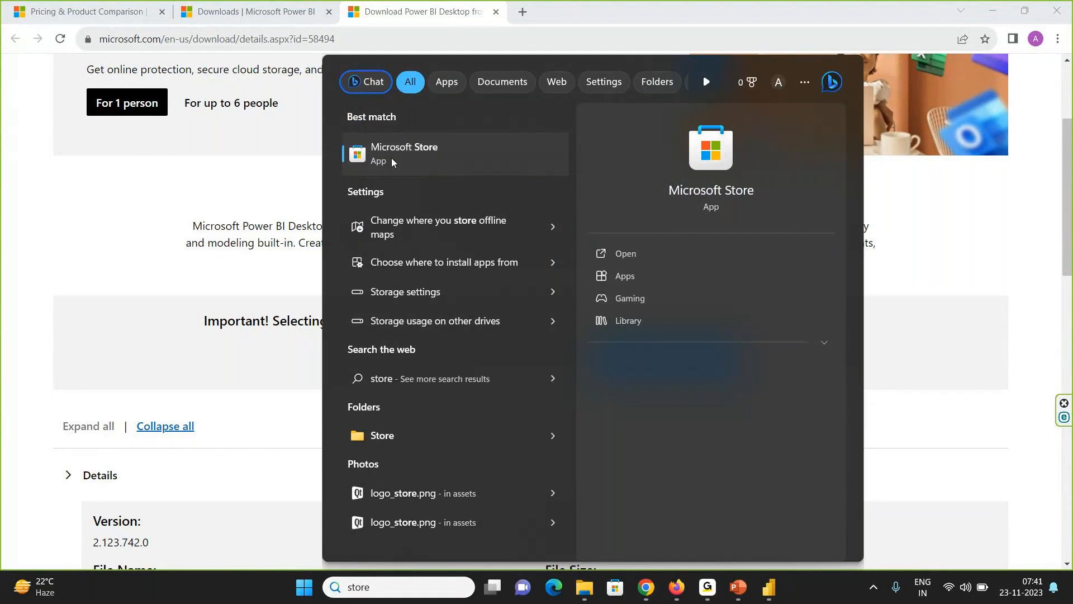
left_click(391, 157)
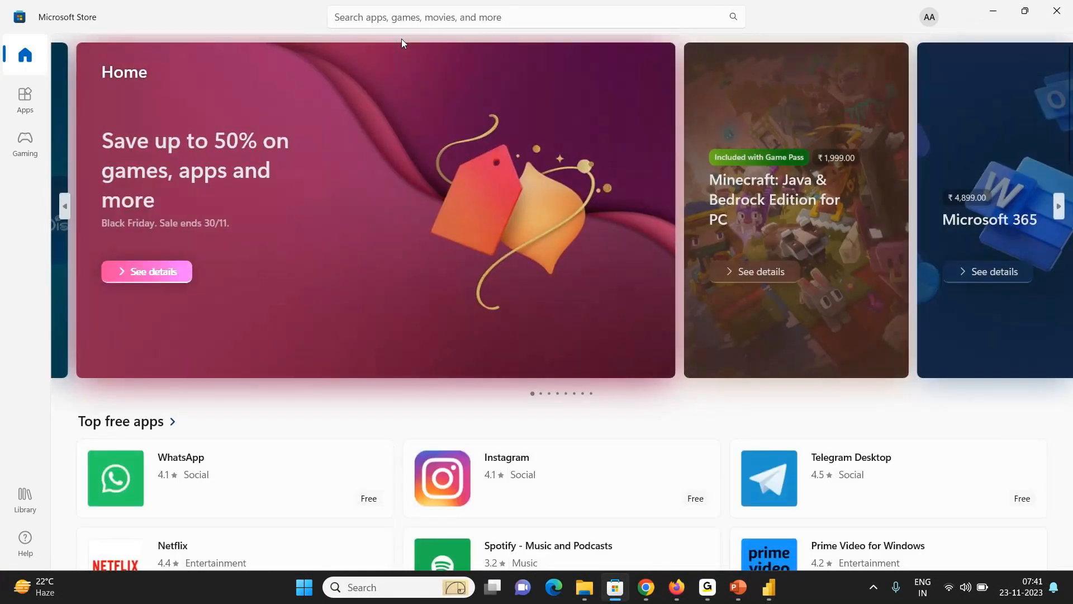
left_click(400, 18)
type("powerbi")
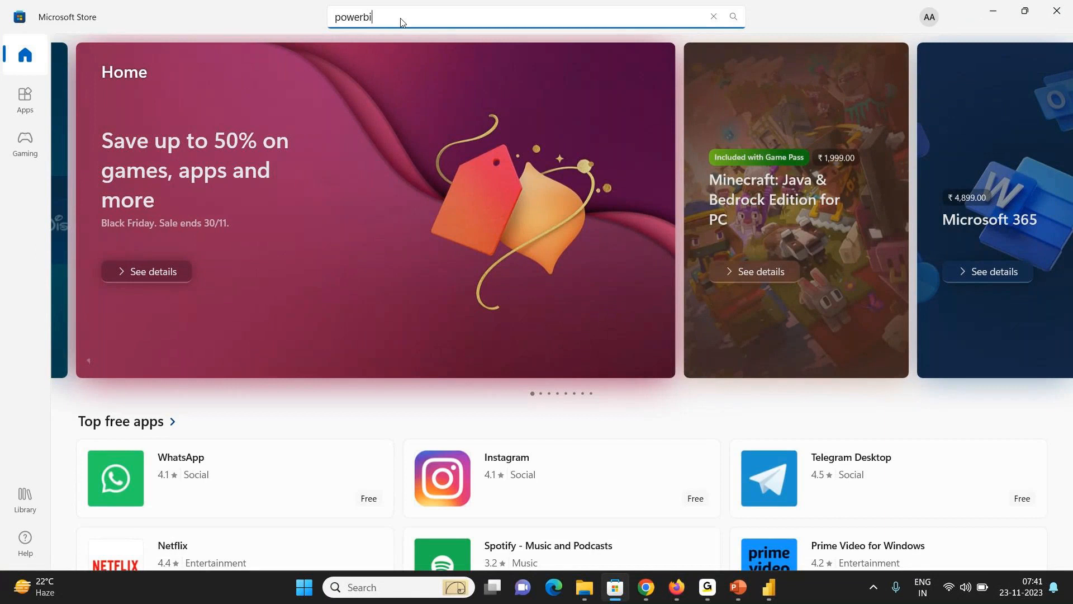
key("Return")
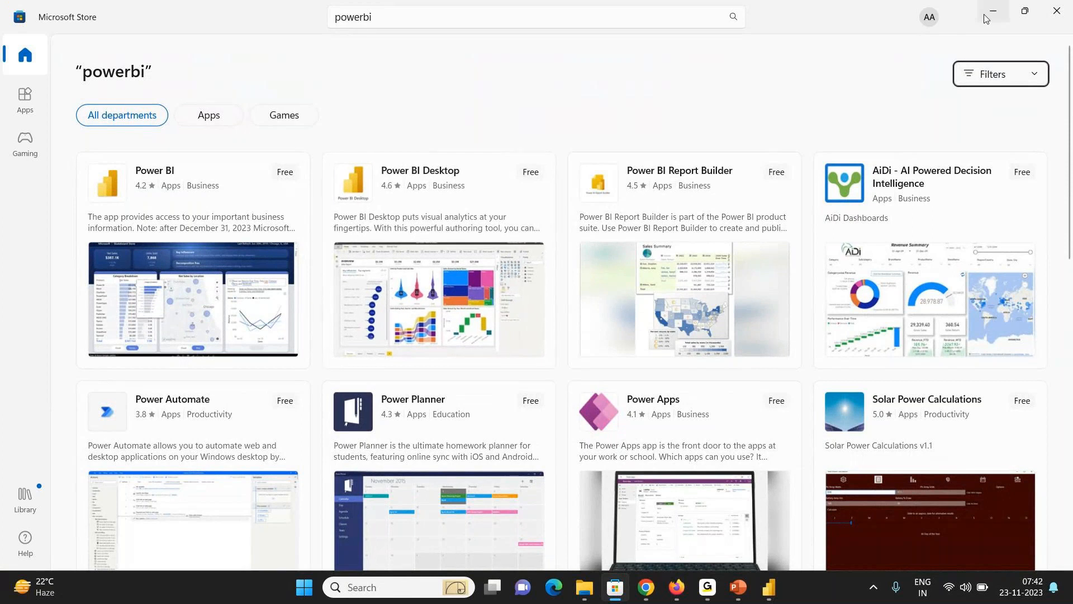
- Compare the Chrome download page with the Microsoft Store's Power BI Desktop listing, ending in the Power BI Desktop window
left_click(646, 587)
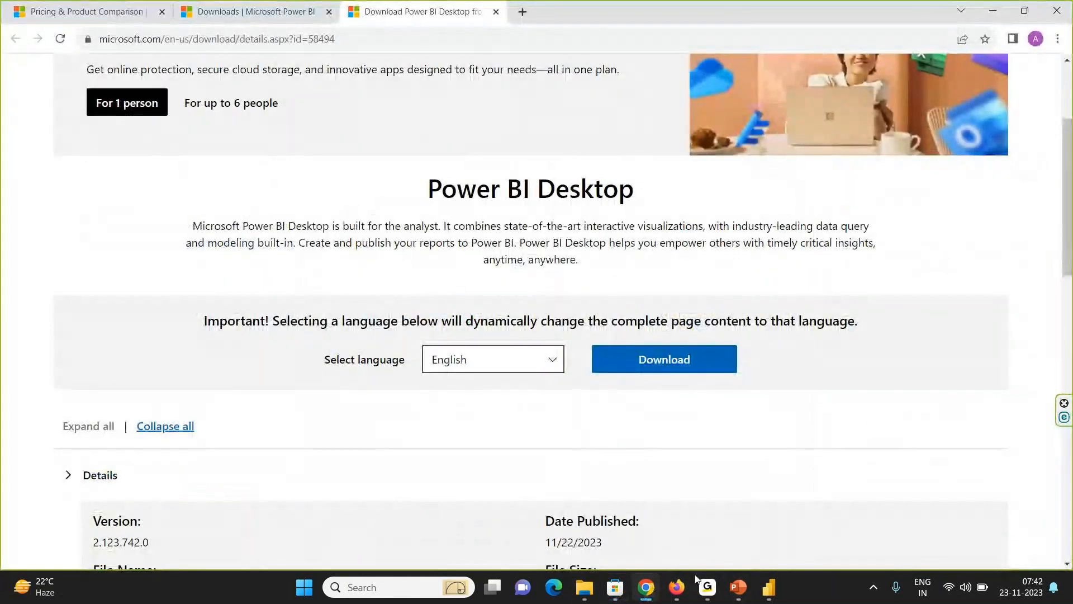
mouse_move(780, 596)
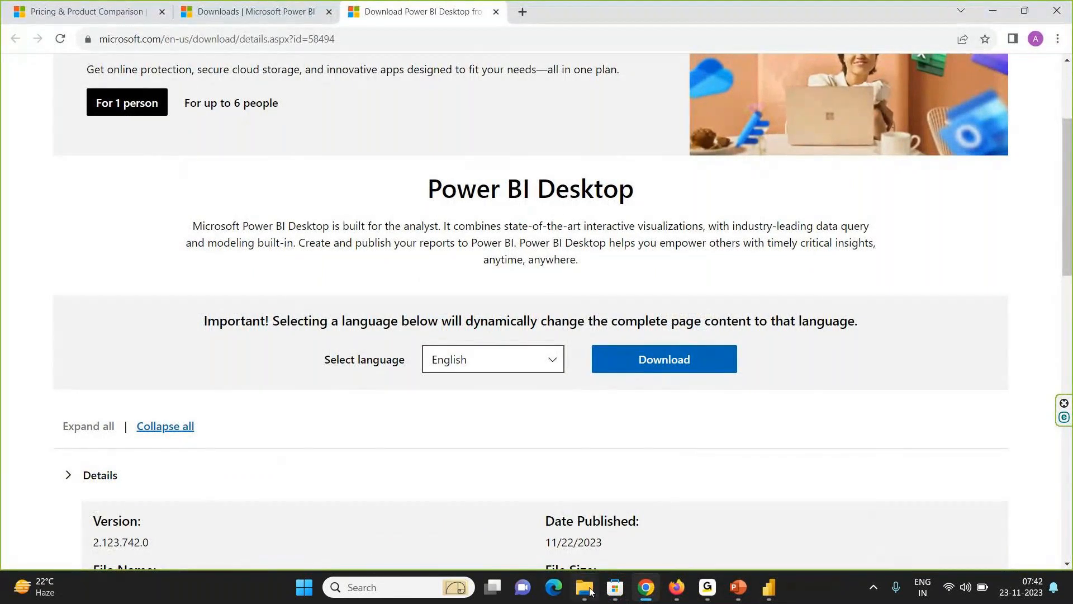
left_click(614, 588)
mouse_move(411, 197)
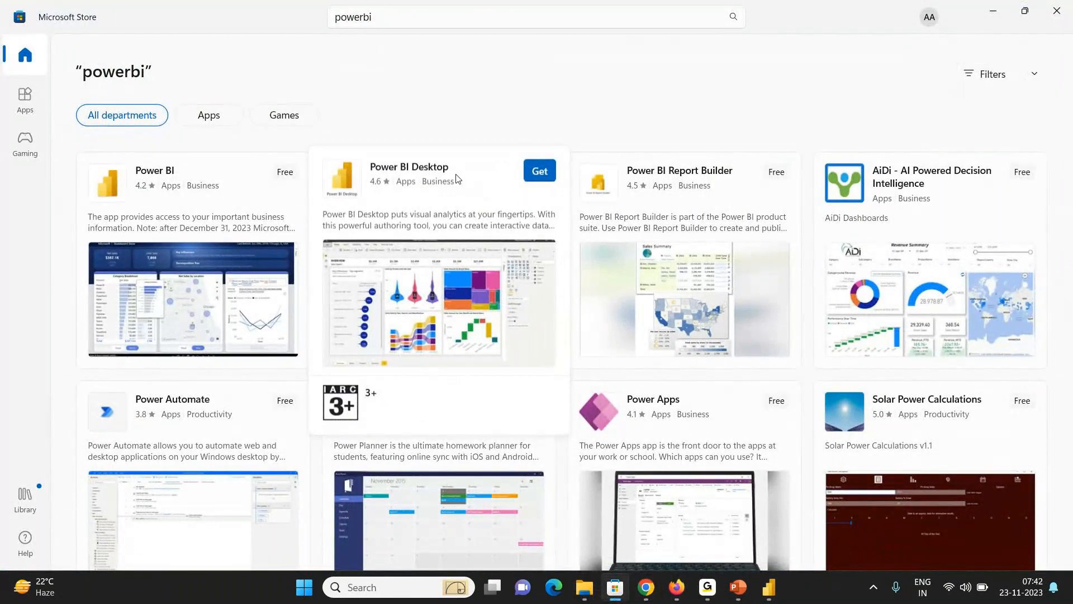
left_click(769, 587)
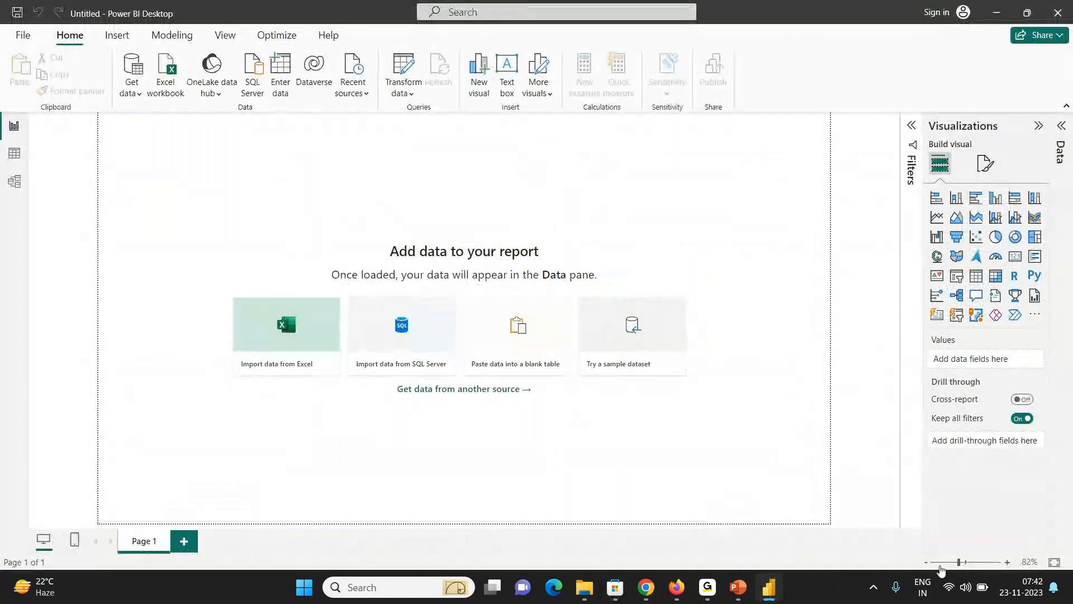
left_click(647, 587)
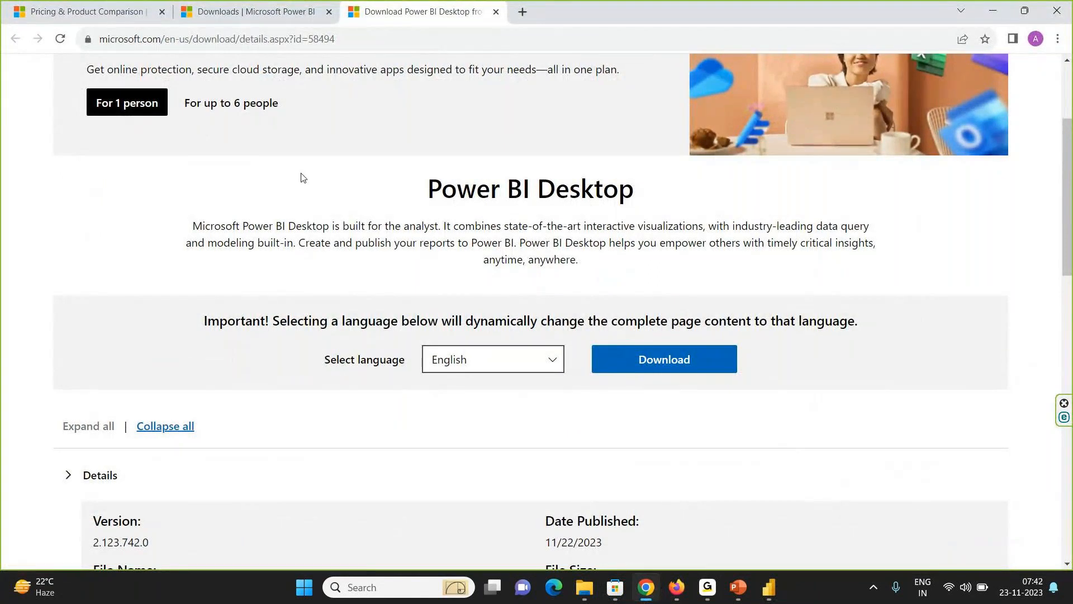
left_click(769, 587)
left_click(615, 588)
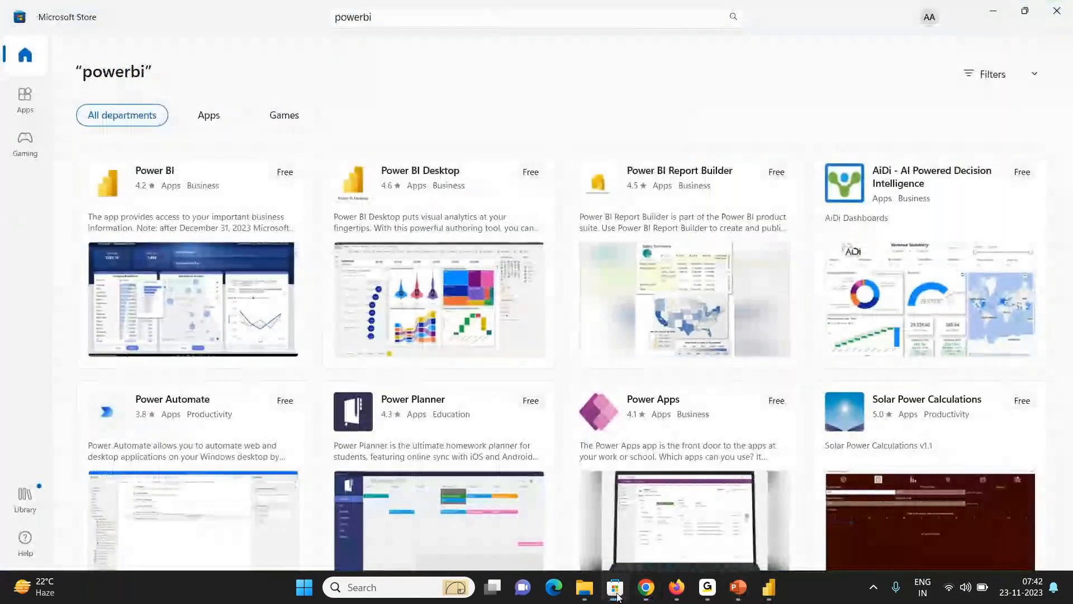
left_click(769, 587)
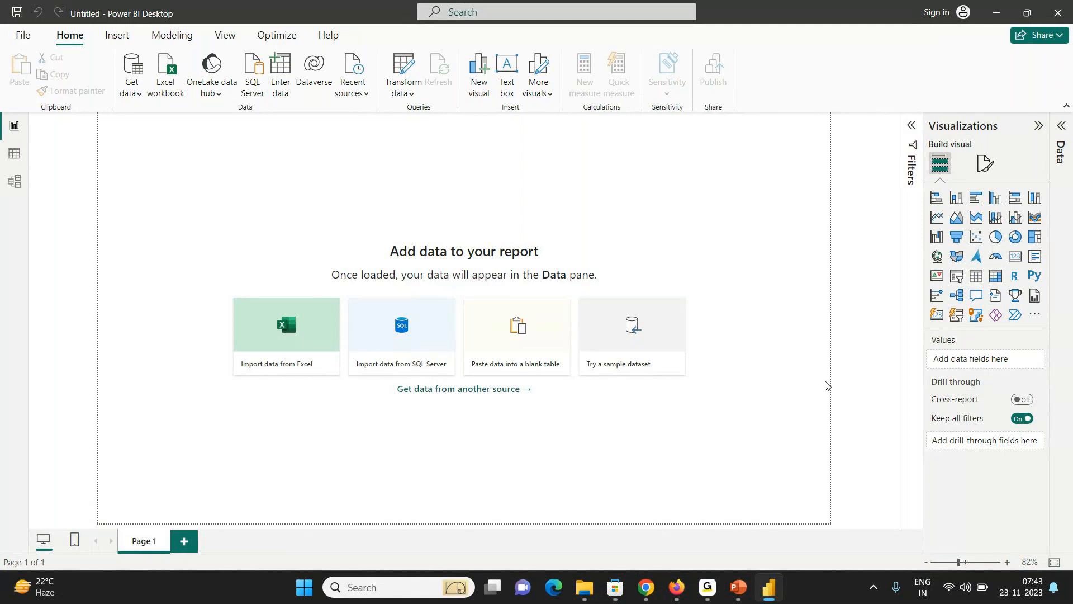
- Switch to the PowerBI_Basic_Intro.pptx presentation in PowerPoint and show slide 3 about the Power BI flow
mouse_move(648, 595)
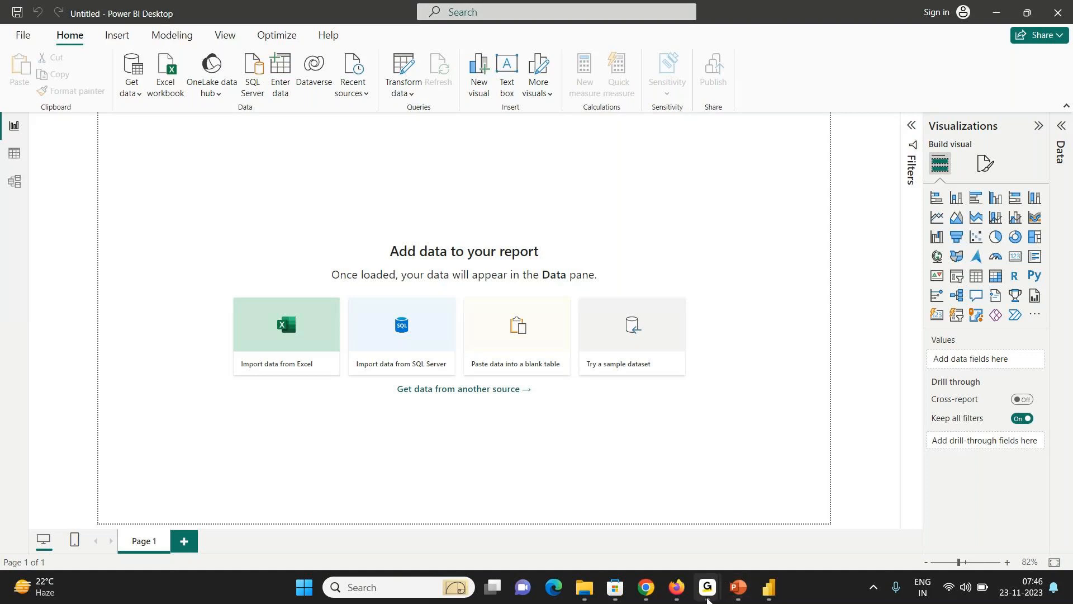
mouse_move(705, 586)
mouse_move(771, 598)
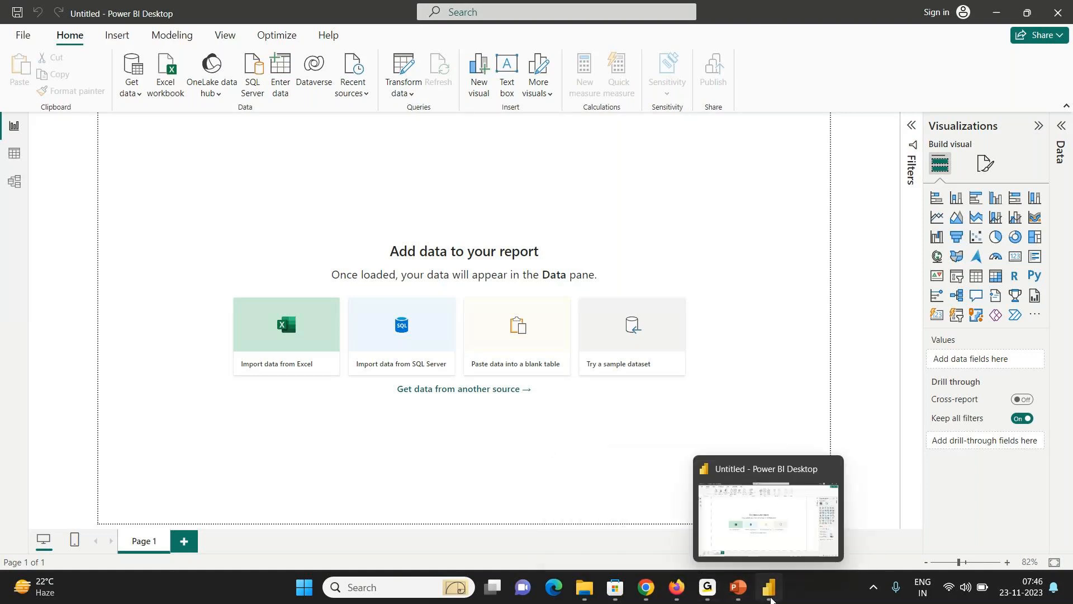
left_click(736, 596)
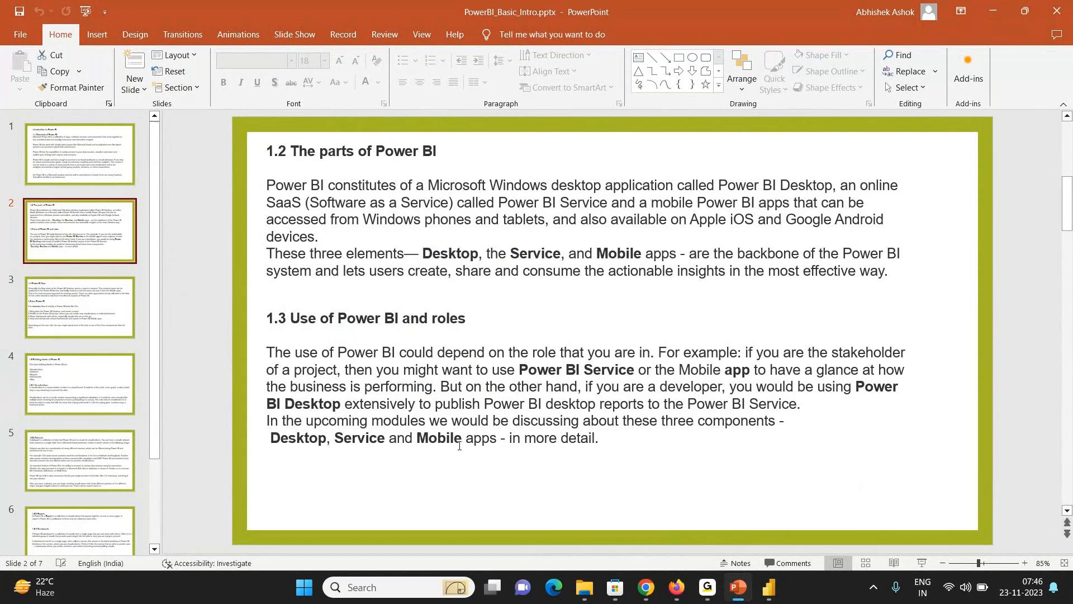
left_click(57, 293)
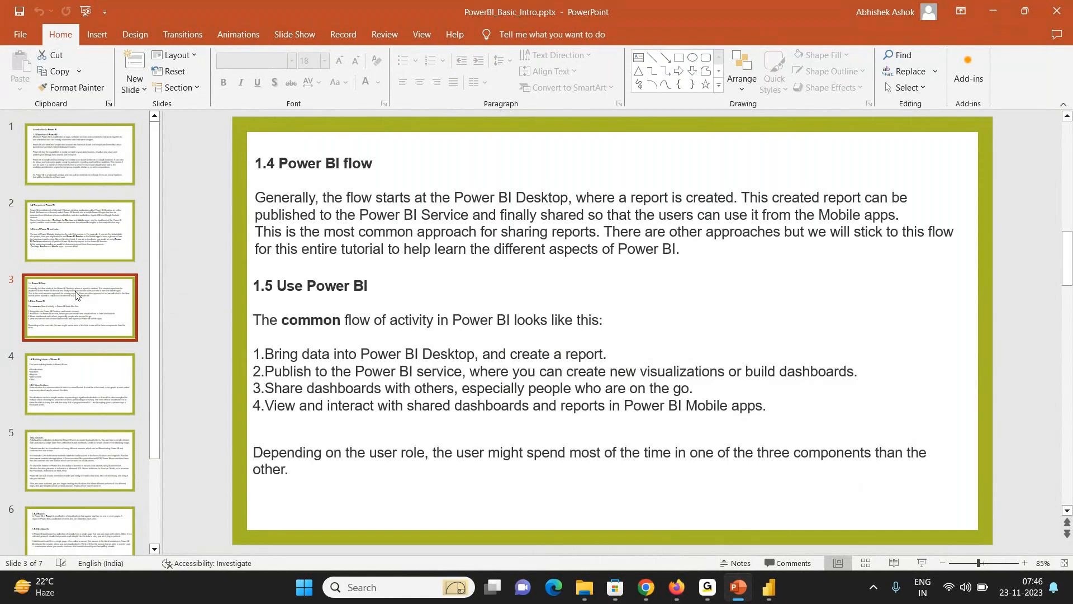
- Switch back to Power BI Desktop and display the modeling commands
left_click(777, 591)
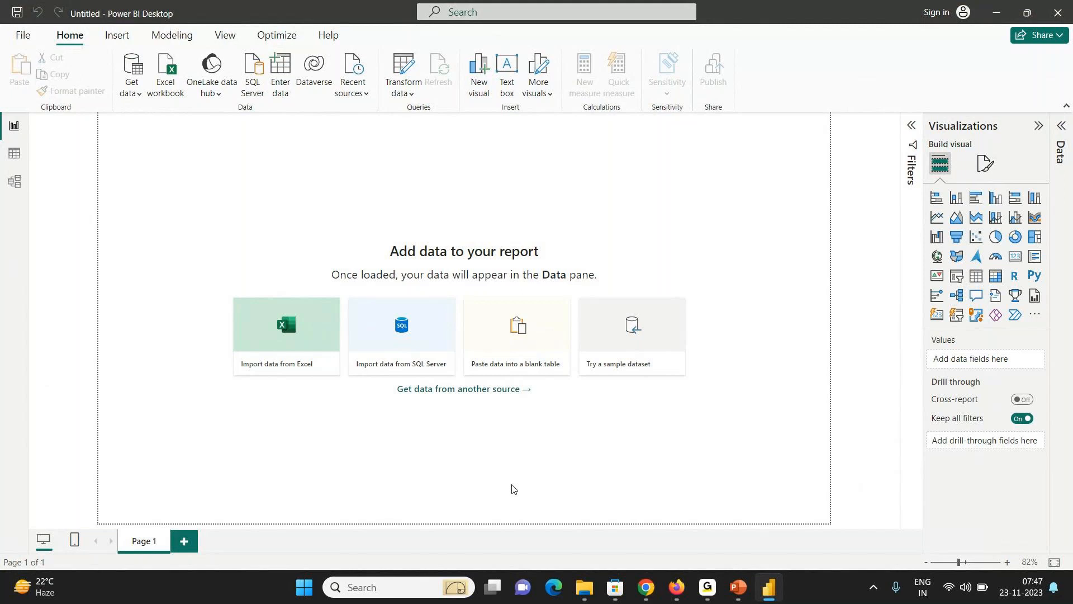
left_click(186, 38)
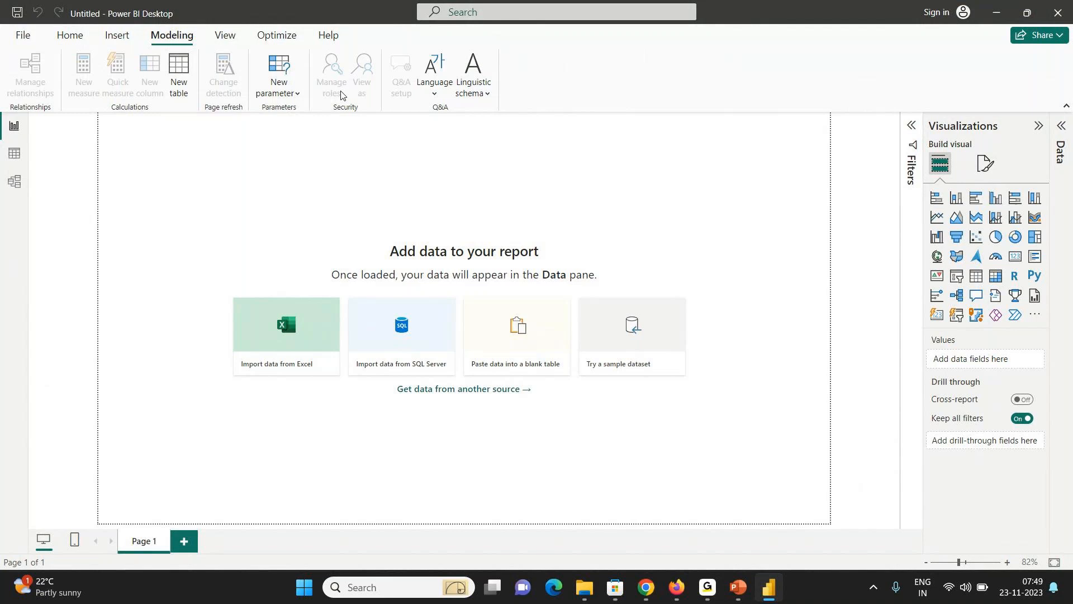
- Switch to the PowerPoint presentation, show slide 4 on the building blocks of Power BI, and return to Power BI Desktop
left_click(737, 592)
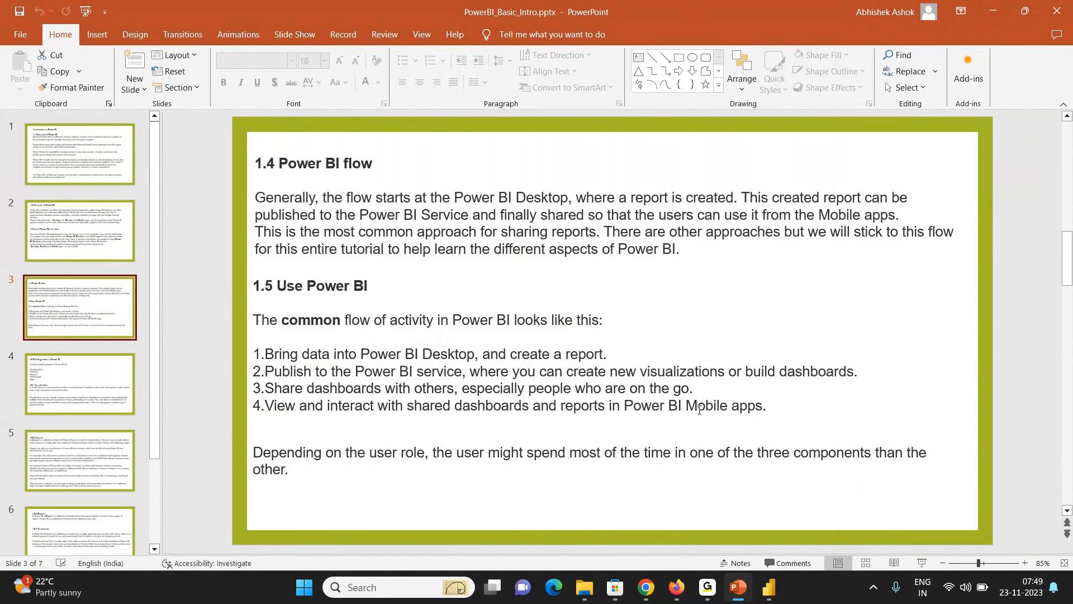
left_click(118, 380)
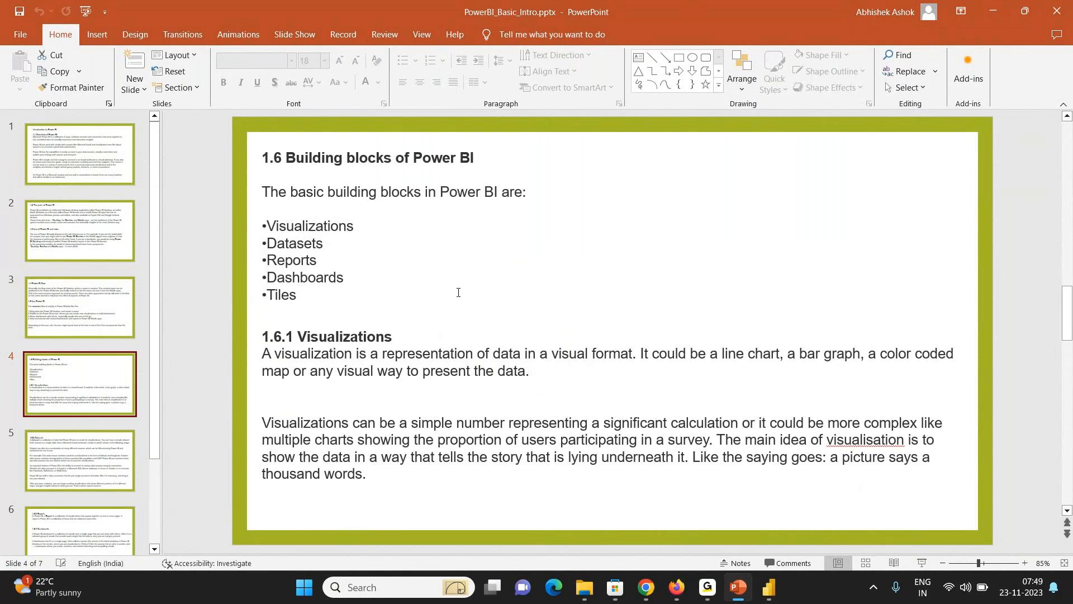
left_click(778, 588)
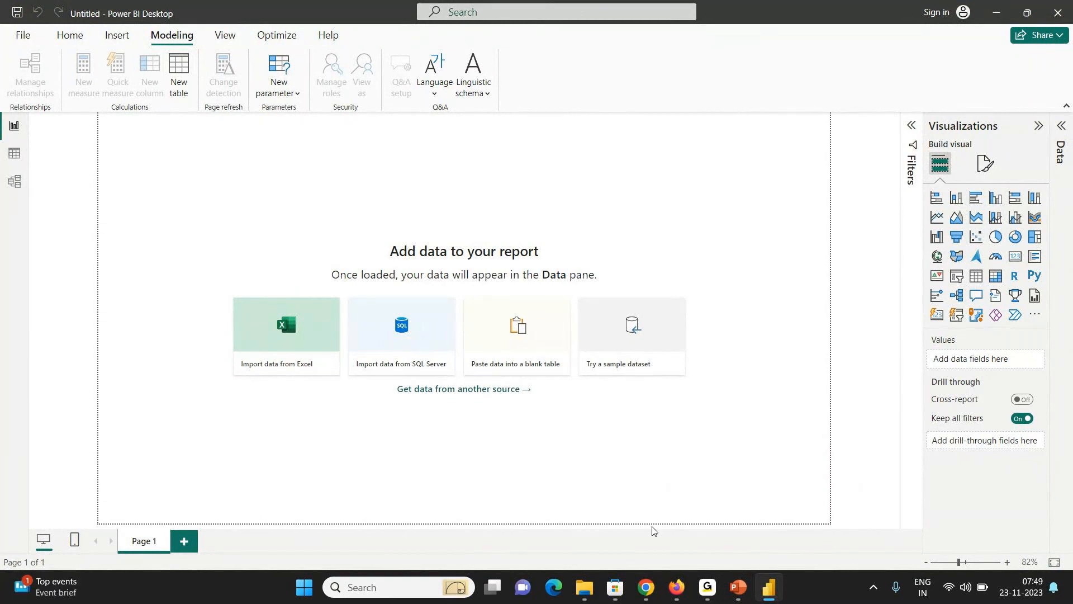
- Open customers.xlsx from the PBI_Tutorial folder in File Explorer and enable editing in Excel
left_click(593, 592)
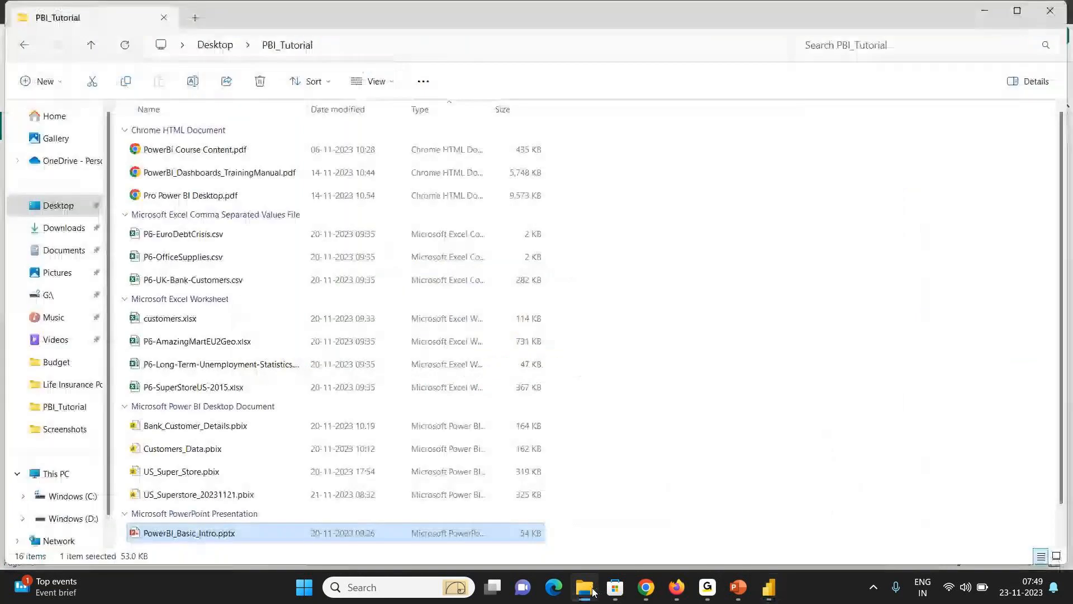
left_click(225, 327)
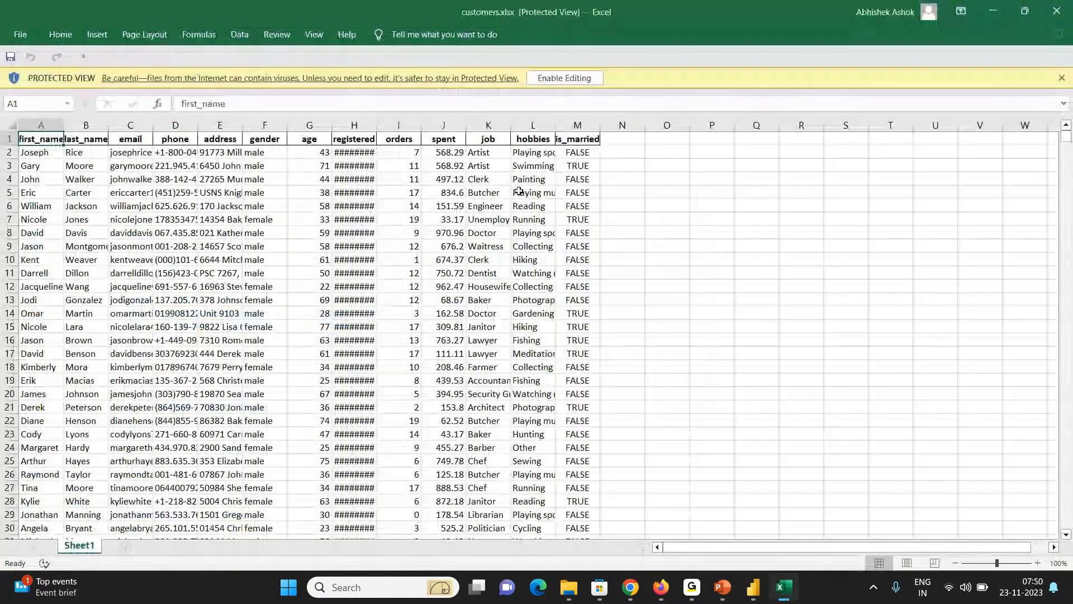
left_click(554, 79)
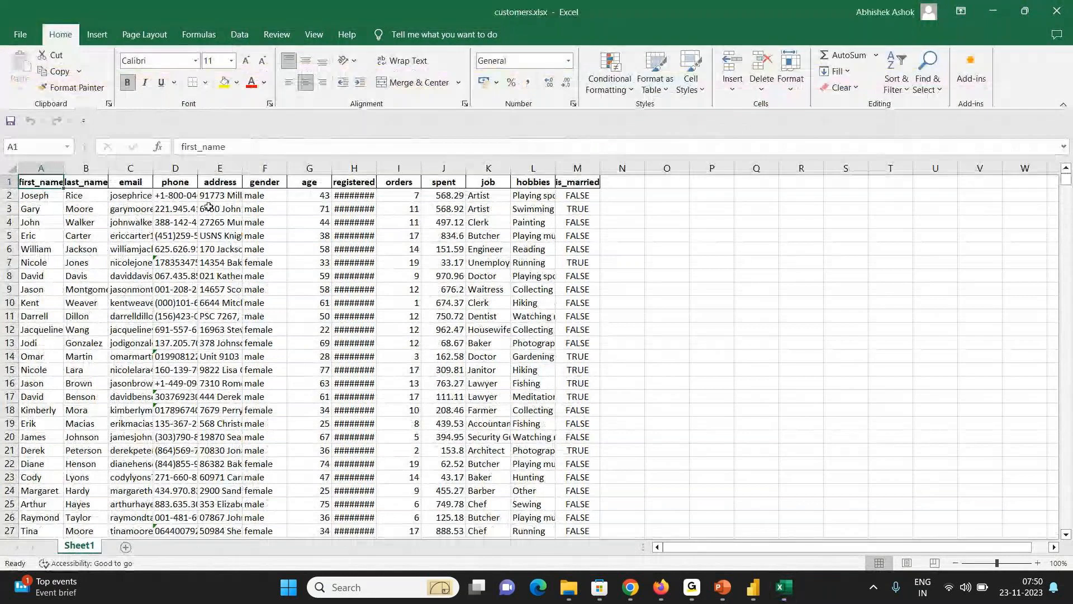
- Check how far the customer rows extend and autofit the width of the registered column
key("ctrl+Down")
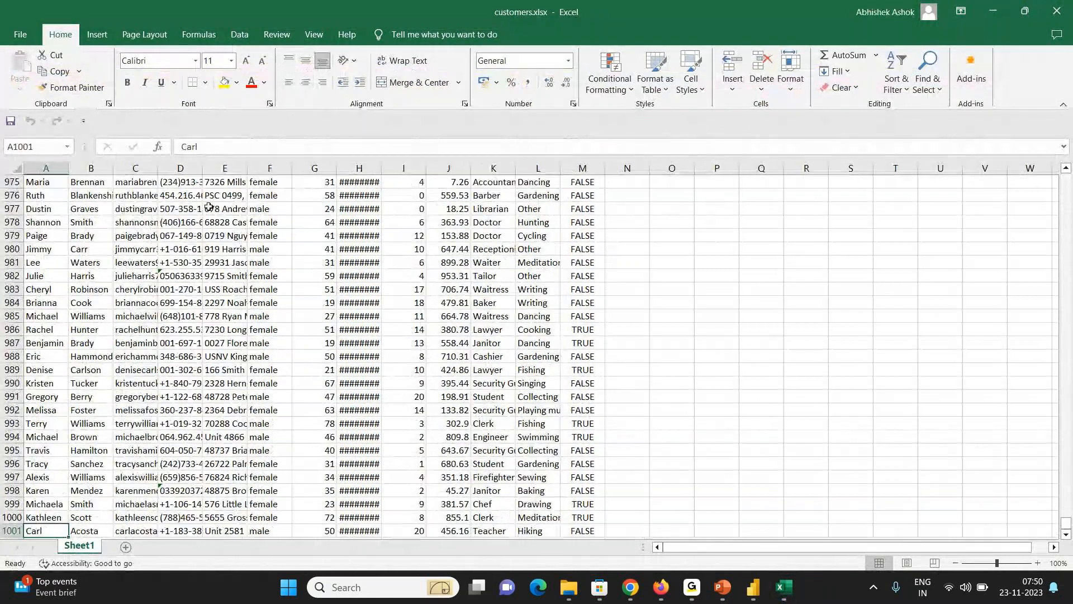
key("ctrl+Up")
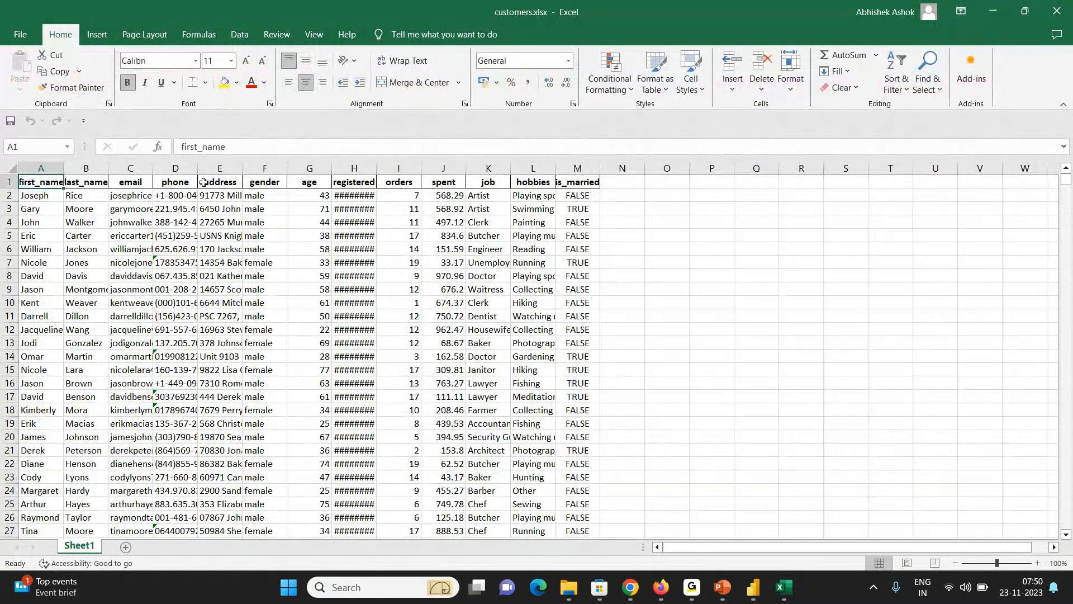
double_click(380, 167)
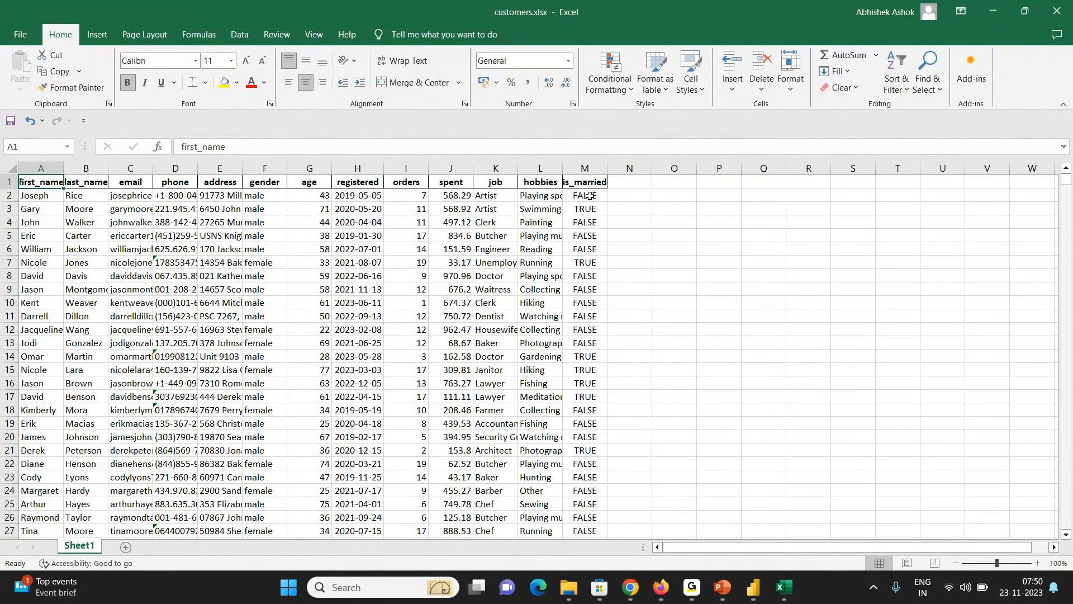
- Add a bold "Ordered" header in cell N1, beside the is_married column
left_click(598, 179)
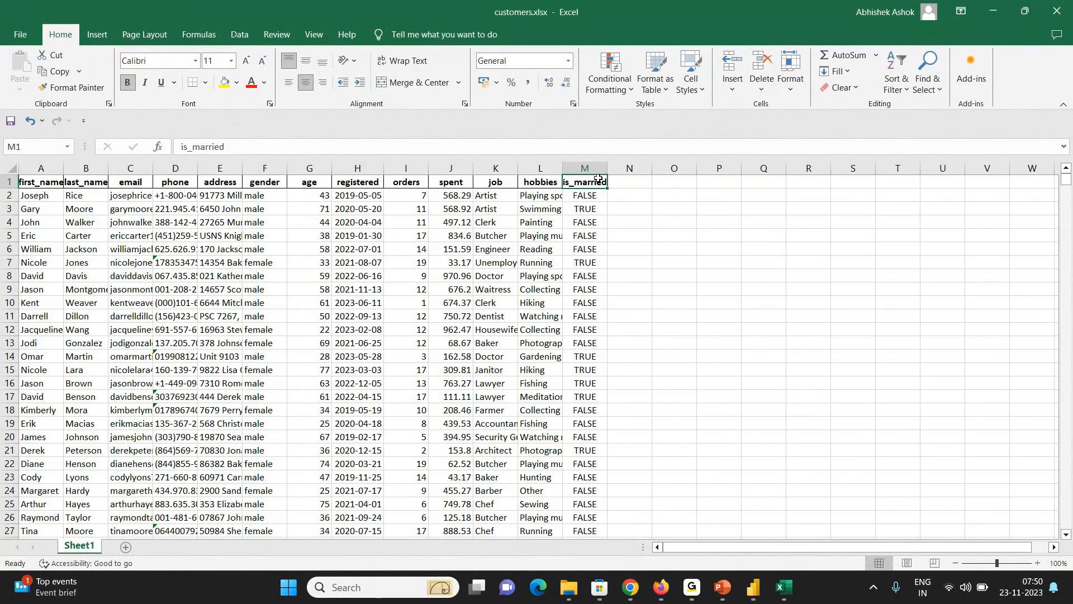
key("Right")
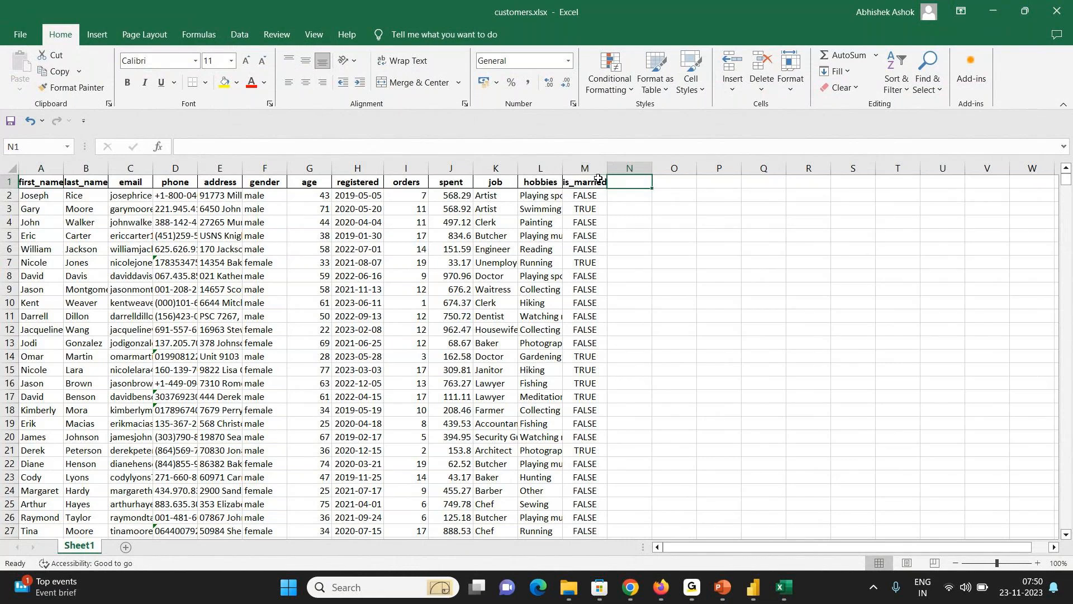
key("F2")
type("O")
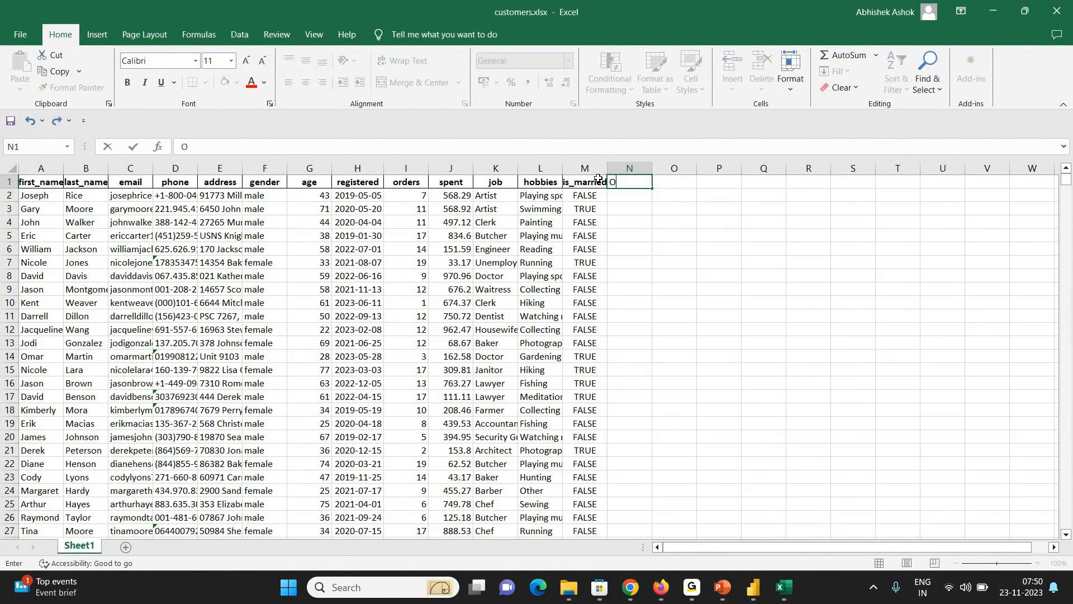
type("rdered")
key("ctrl+Return")
key("ctrl+b")
key("Return")
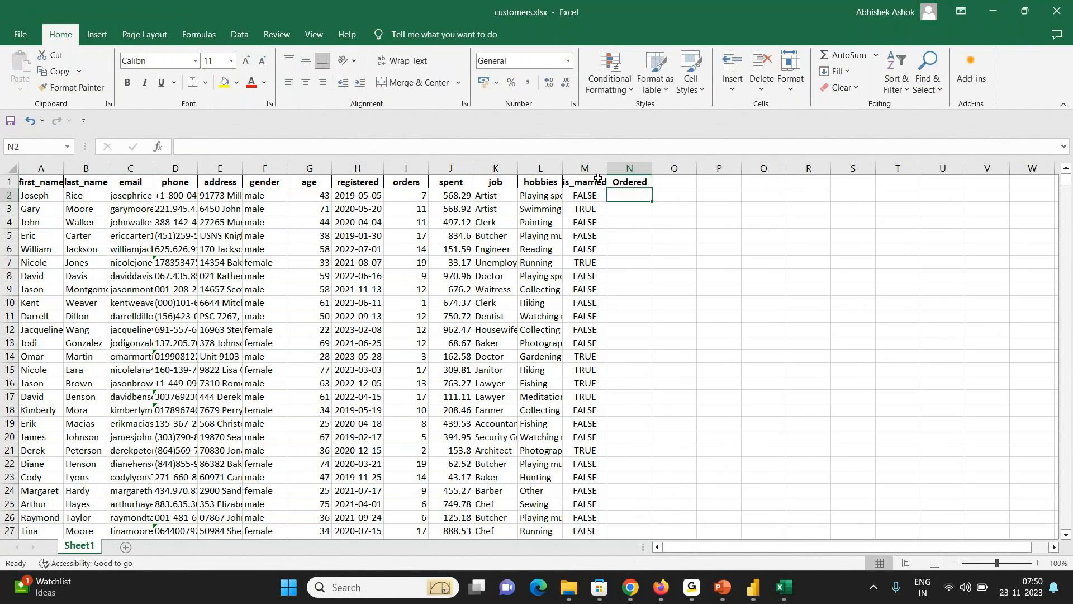
- Autofit column N and enter "Burger" in N2 and "Frechfries" in N3
left_click_drag(653, 167, 652, 168)
double_click(653, 167)
type("B")
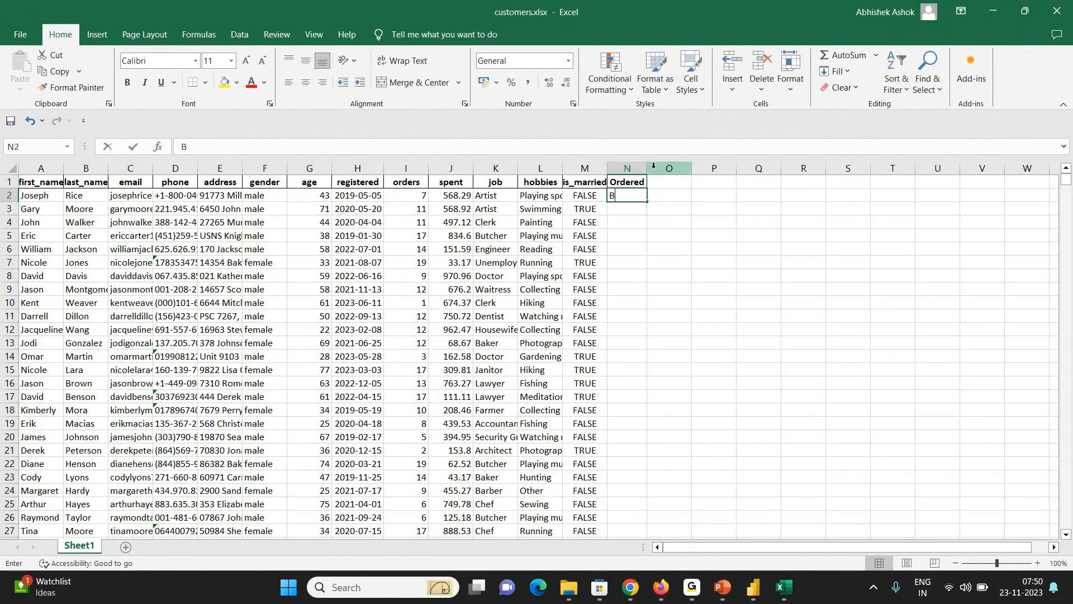
type("urger")
key("ctrl+Return")
key("Down")
type("Fresh")
key("BackSpace")
key("BackSpace")
type("chfries")
key("Return")
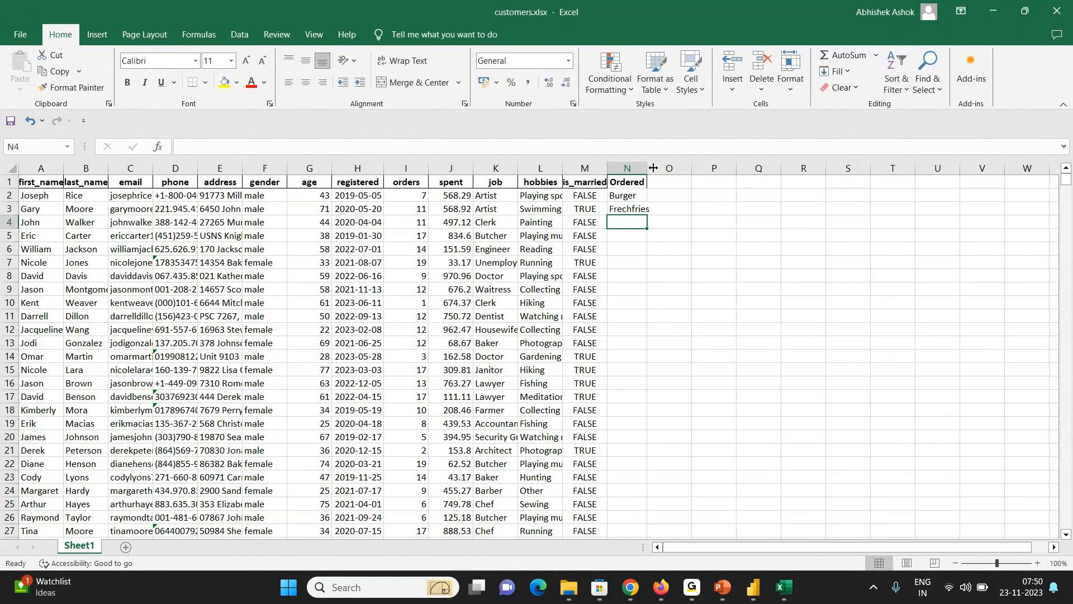
- Enter "Chicken Nuggets" in N4 and "Xyz" in N5
type("Ch")
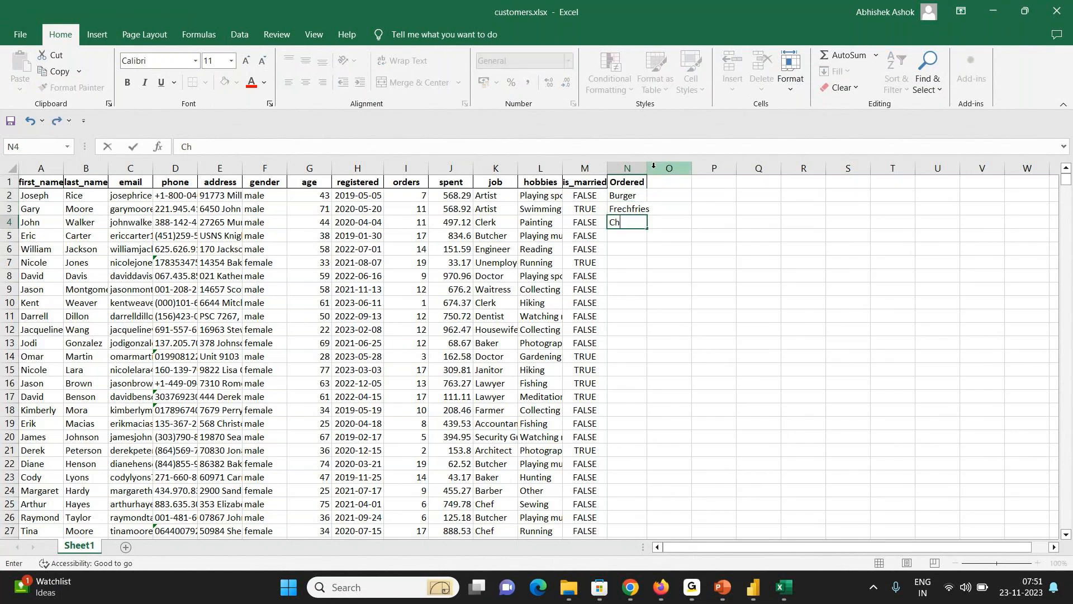
type("icken Nugge")
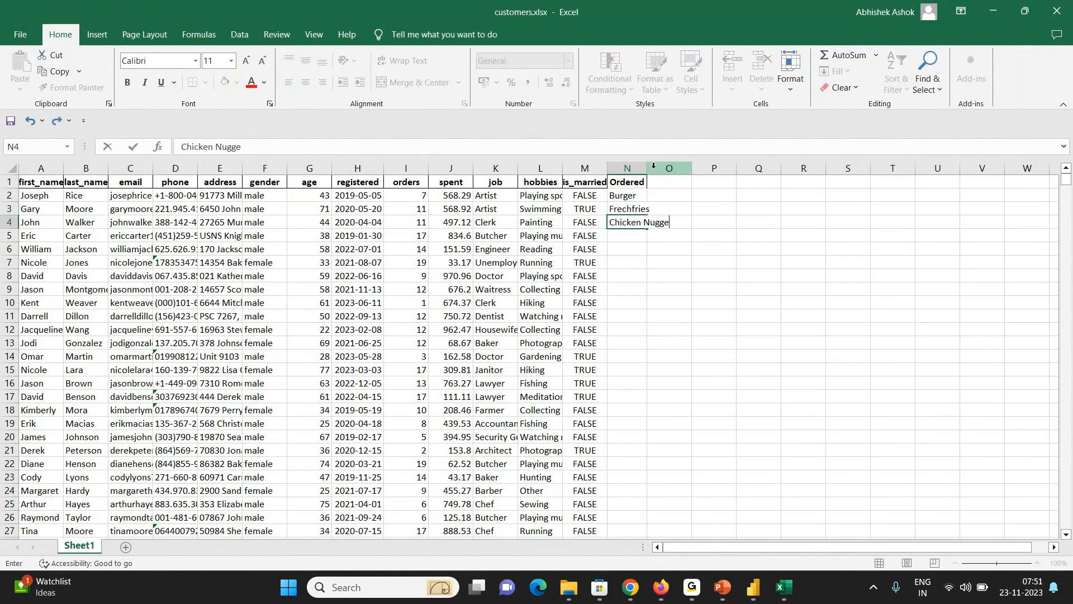
type("ts")
key("BackSpace")
type("s")
key("Return")
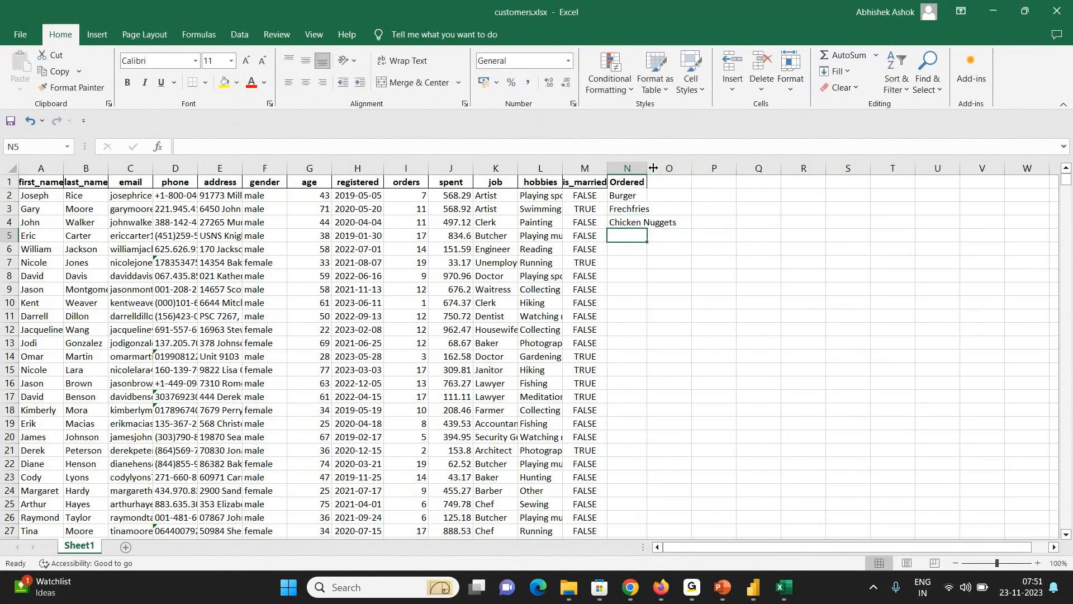
type("Xyz")
key("Return")
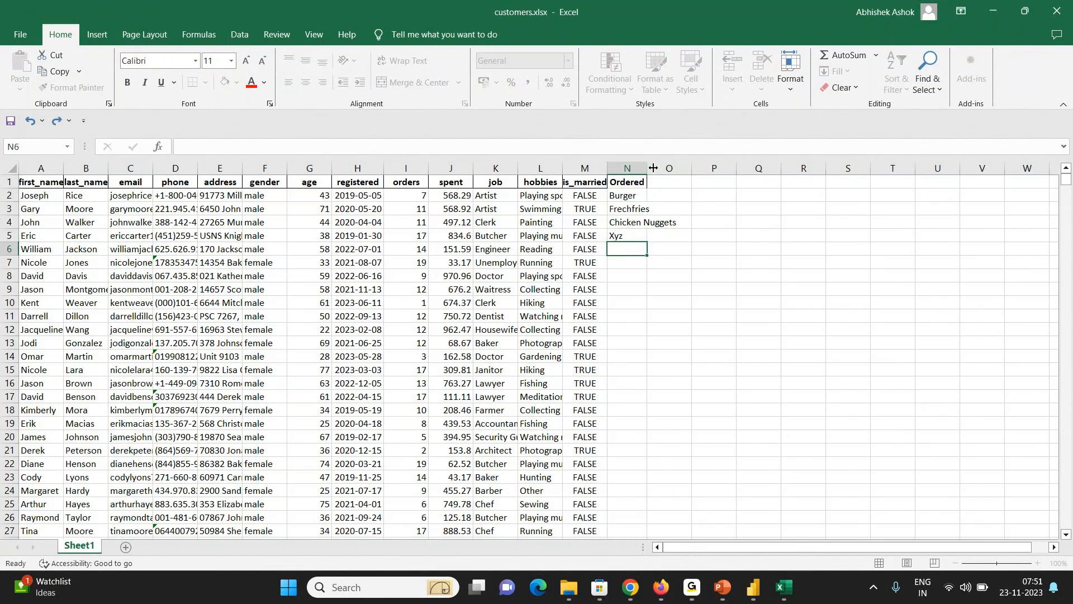
- Fill the values of N2:N5 down the Ordered column to the last customer row
key("Up")
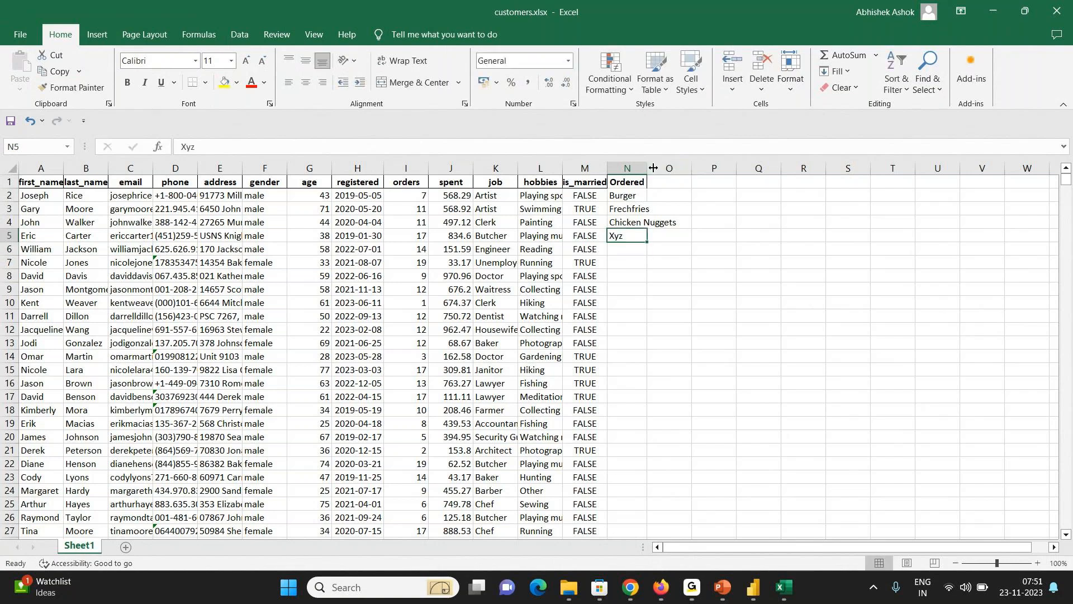
key("shift+Up")
key("Up")
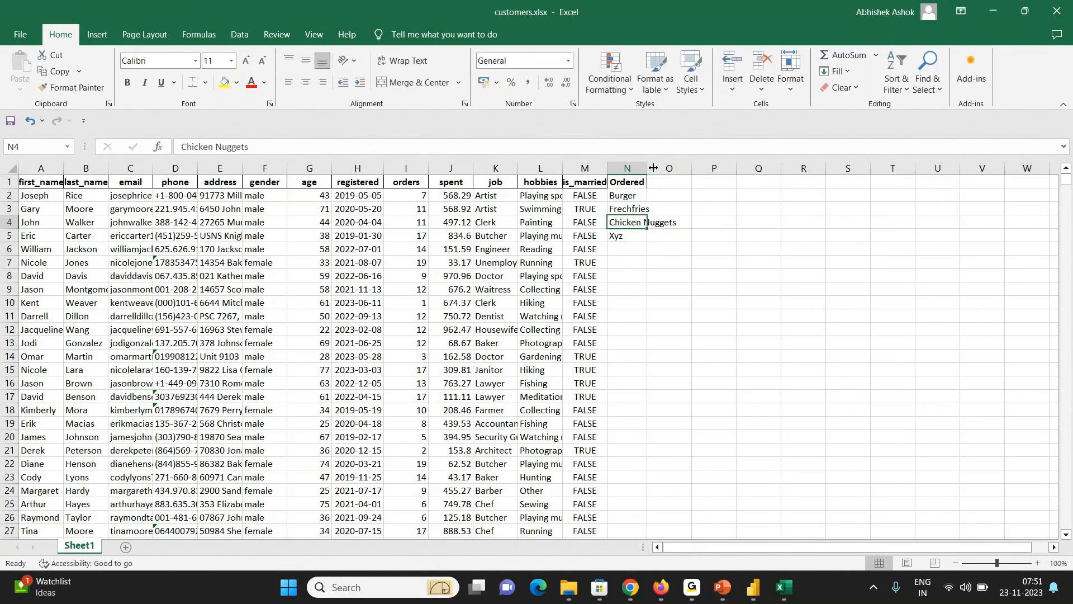
key("Up")
key("Up")
key("shift+Down")
key("shift+Down")
key("shift+Down")
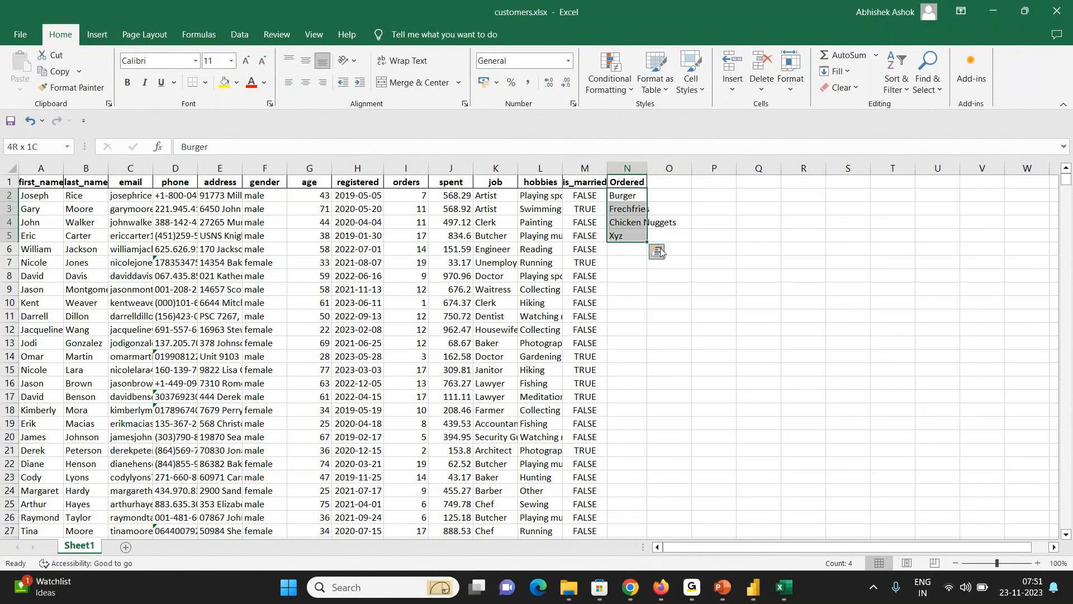
double_click(646, 241)
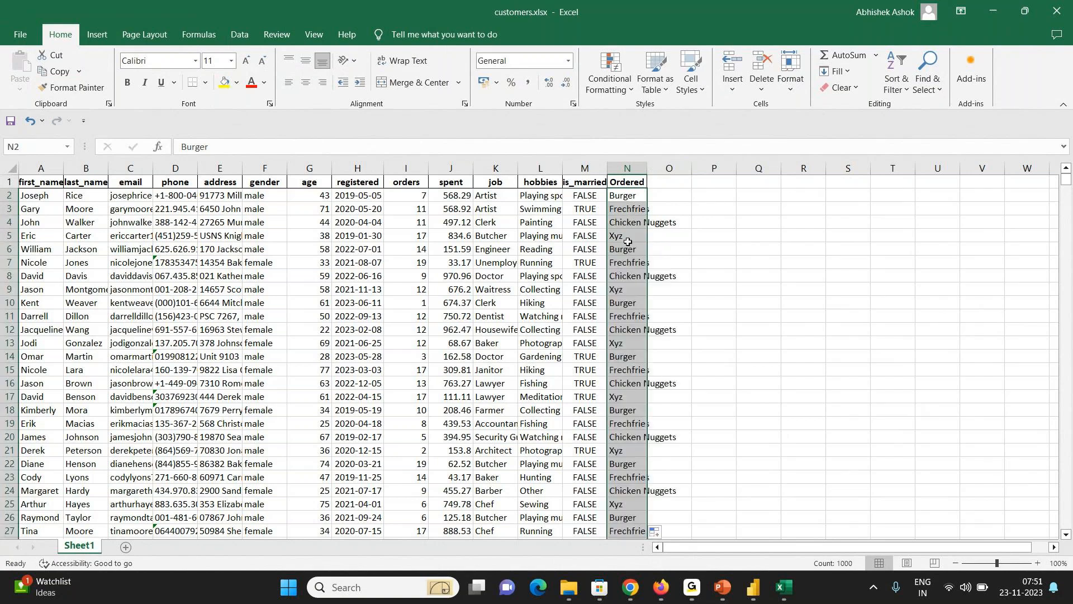
- Replace the Ordered values in cells N9 and N17 with "NA"
double_click(627, 289)
type("NA")
key("Return")
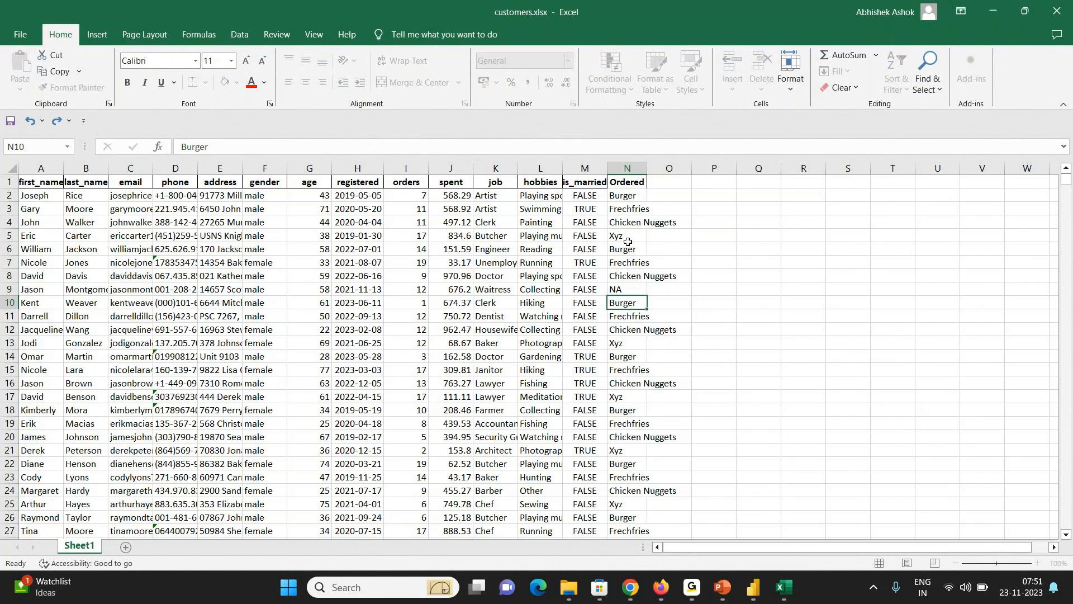
key("Down")
key("Down")
key("Down")
key("Down")
key("Down")
key("Down")
key("Down")
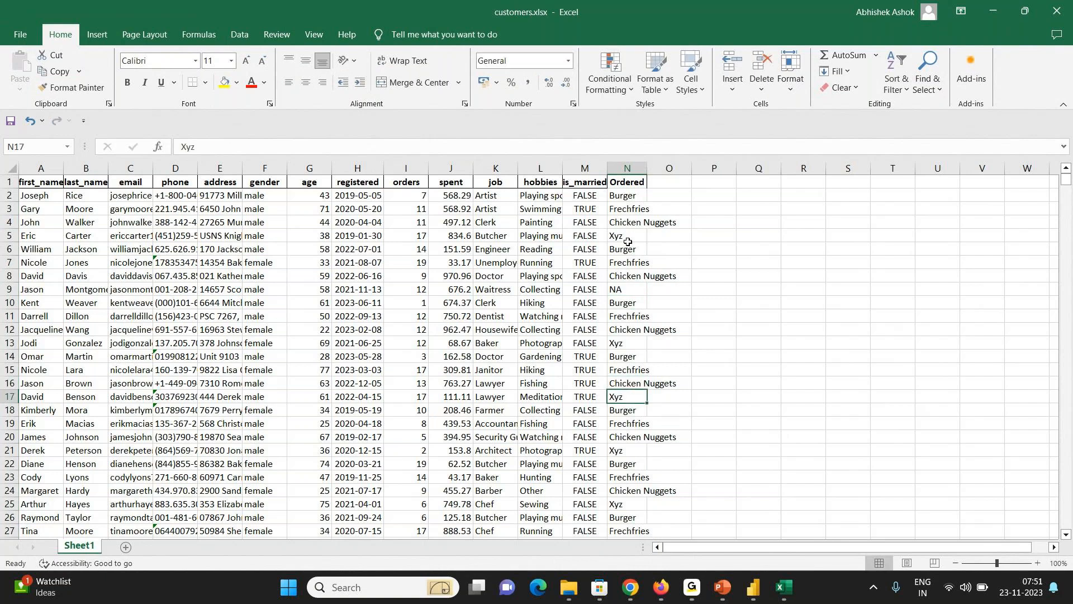
type("NA")
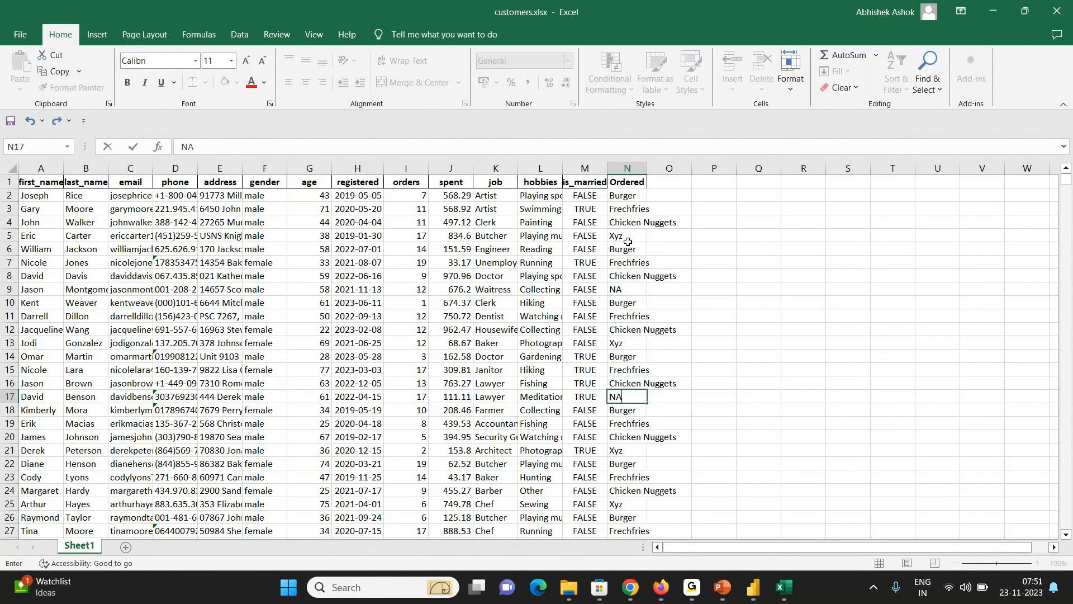
key("Down")
- Clear the Ordered values in cells N1001 and N988
key("Down")
key("Down")
key("Down")
key("Down")
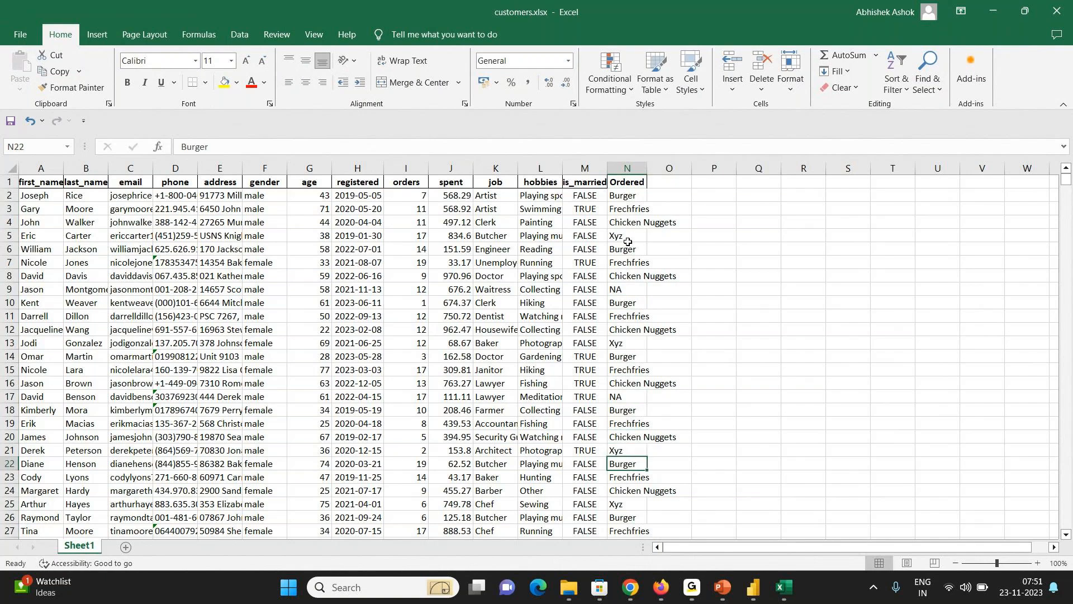
key("ctrl+Down")
key("Delete")
key("Up")
key("Up")
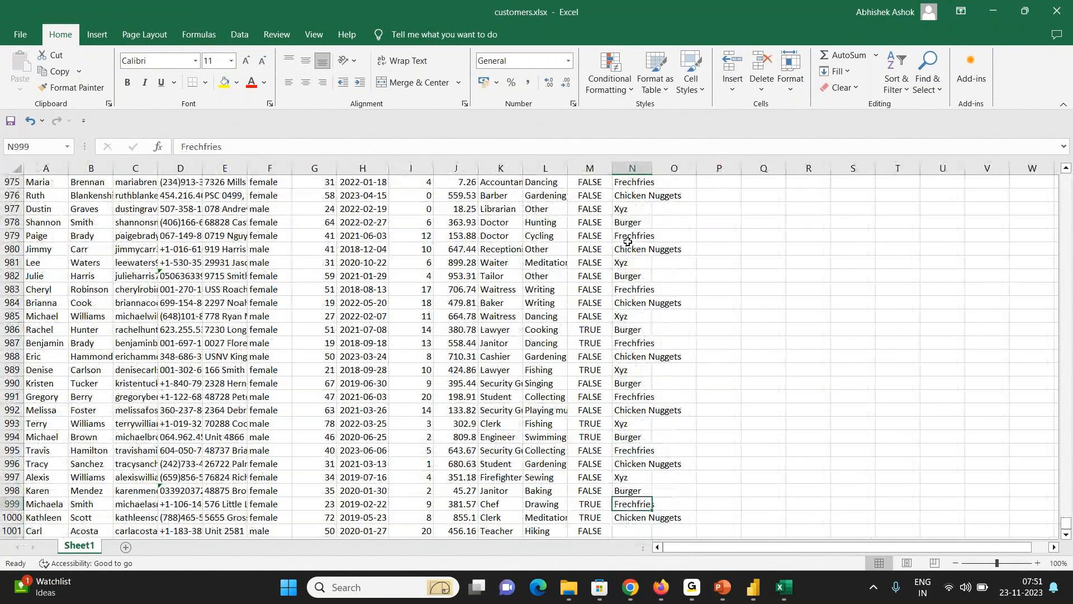
key("Up")
key("Up")
key("Up")
key("Up")
key("Up")
key("Up")
key("Up")
key("Up")
key("Up")
key("Up")
key("Up")
key("Delete")
- Clear the Ordered value in cell N976
key("Up")
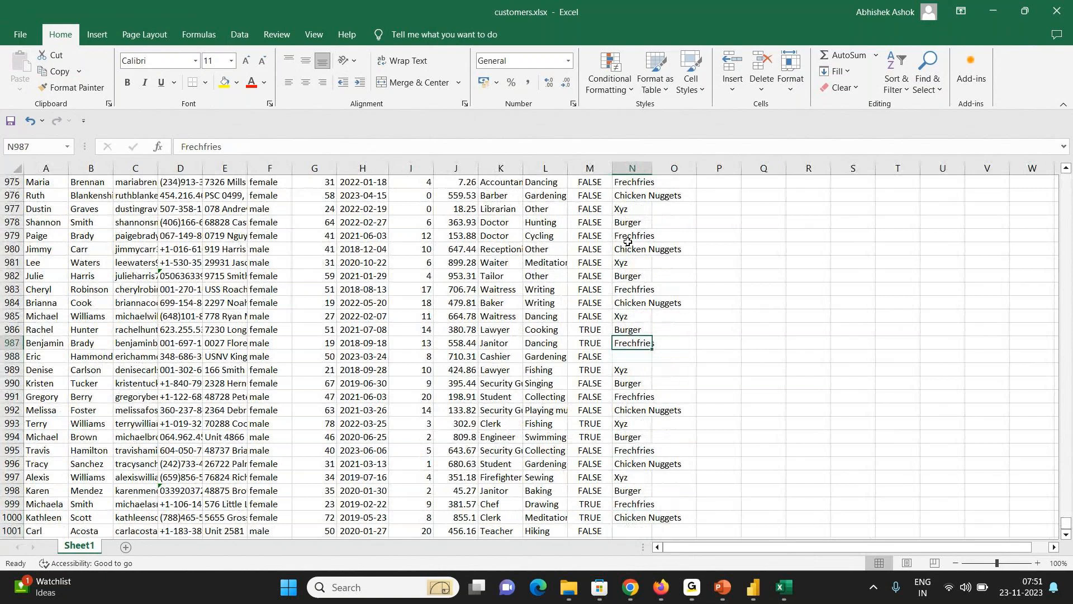
key("Up")
key("Up")
key("Up")
key("Up")
key("Up")
key("Up")
key("Up")
key("Up")
key("Up")
key("Up")
key("Up")
key("Delete")
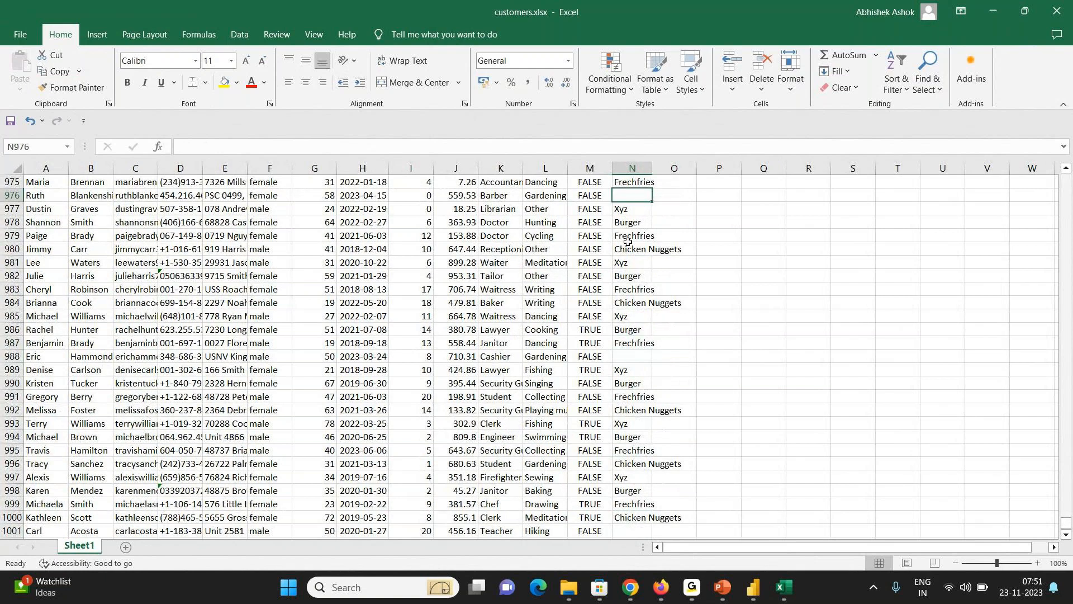
- Clear the Ordered values in cells N969:N974 and return to the column header
key("Up")
key("Up")
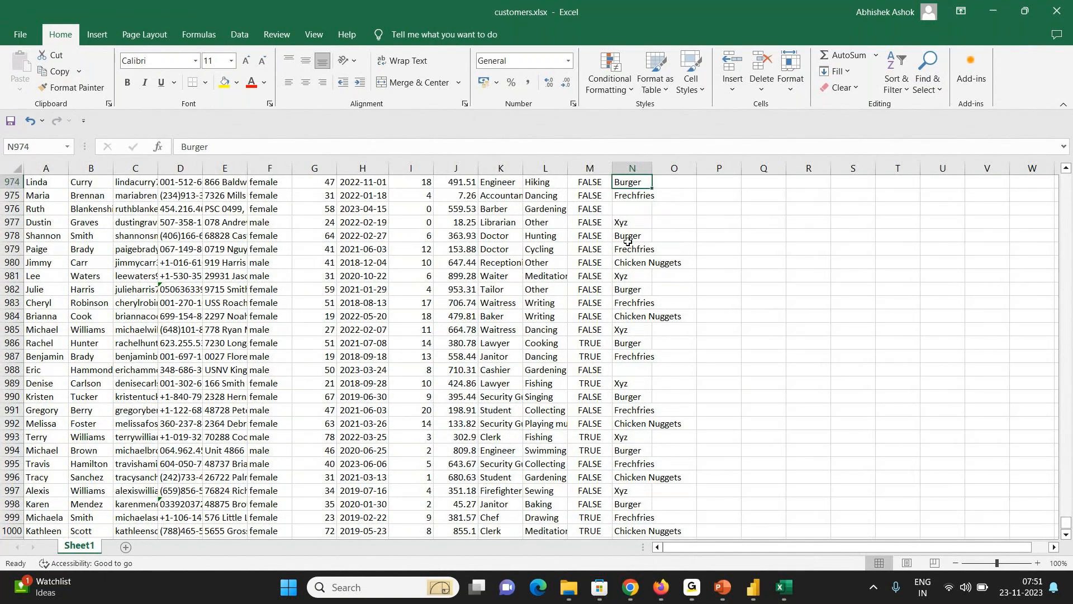
key("shift+Up")
key("shift+Up")
key("shift+Up")
key("shift+Up")
key("shift+Up")
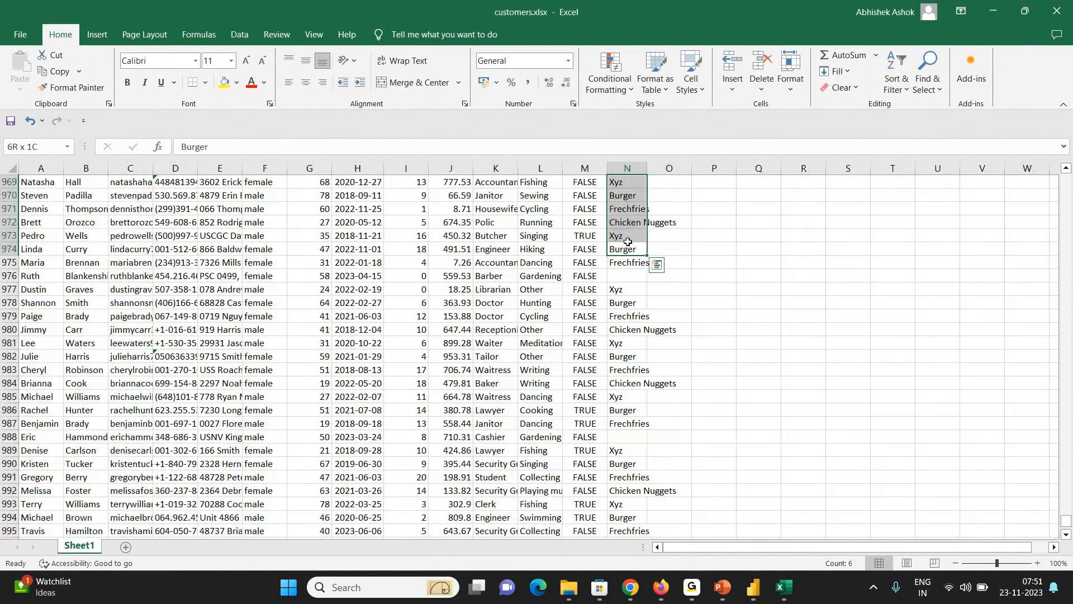
key("Delete")
key("ctrl+Up")
key("ctrl+Up")
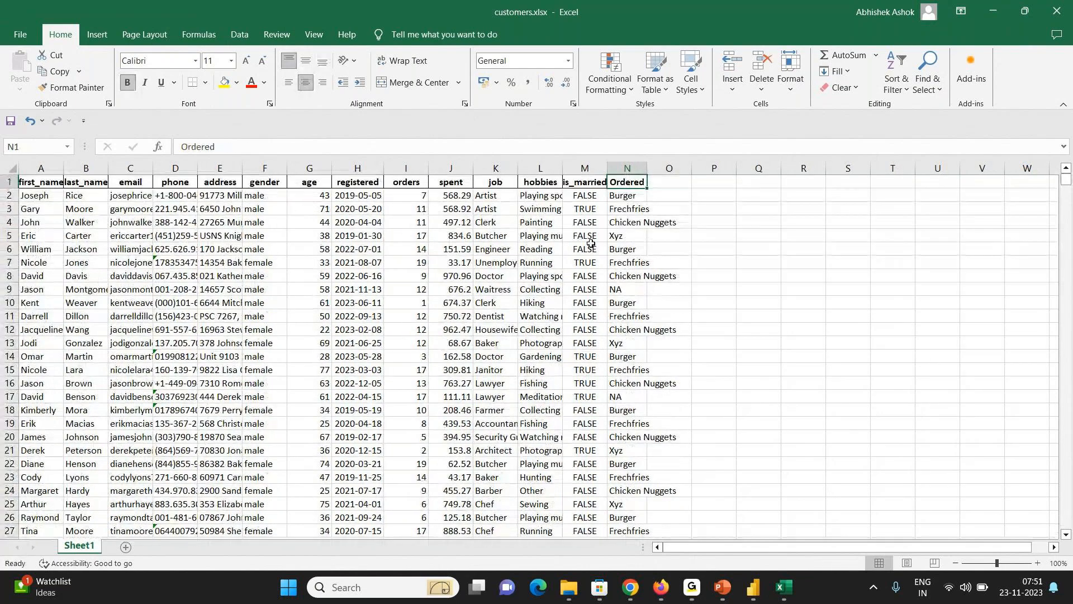
- Close the customers.xlsx workbook and switch to Power BI Desktop
left_click(531, 223)
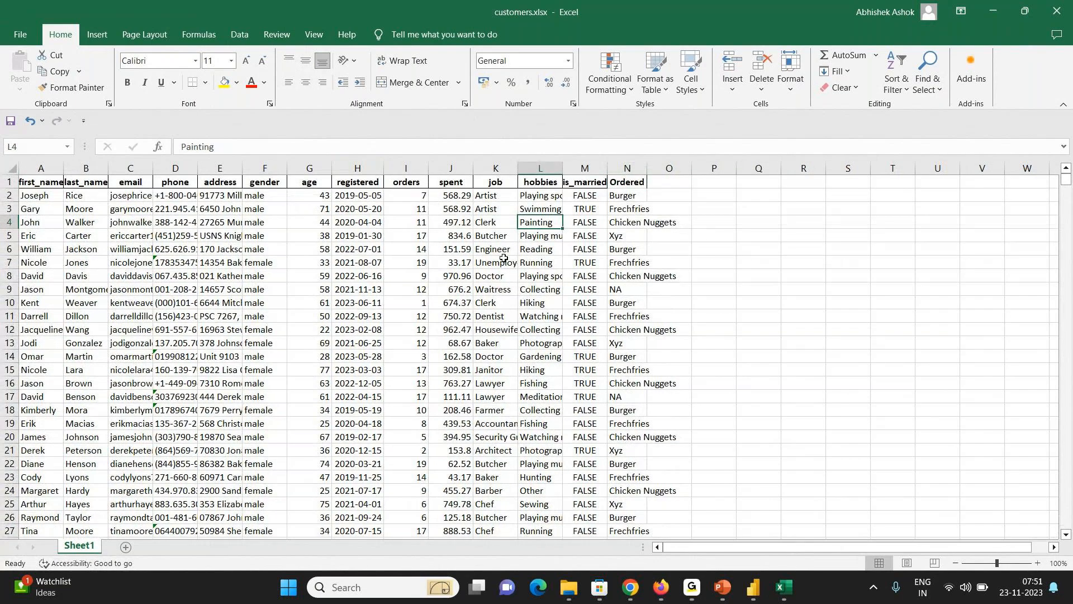
left_click(1057, 12)
left_click(770, 587)
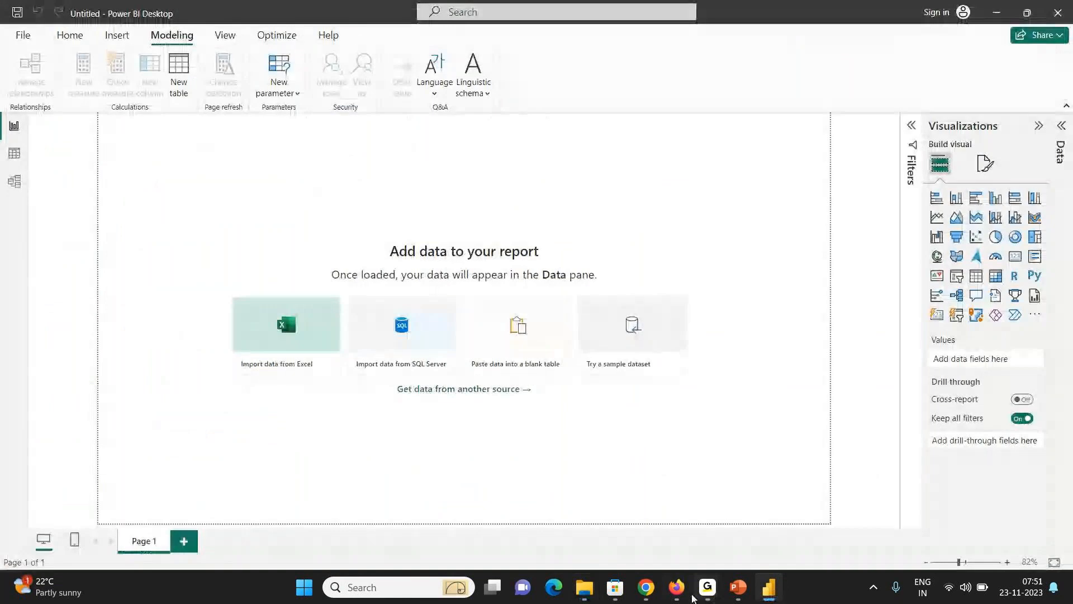
mouse_move(707, 587)
left_click(760, 541)
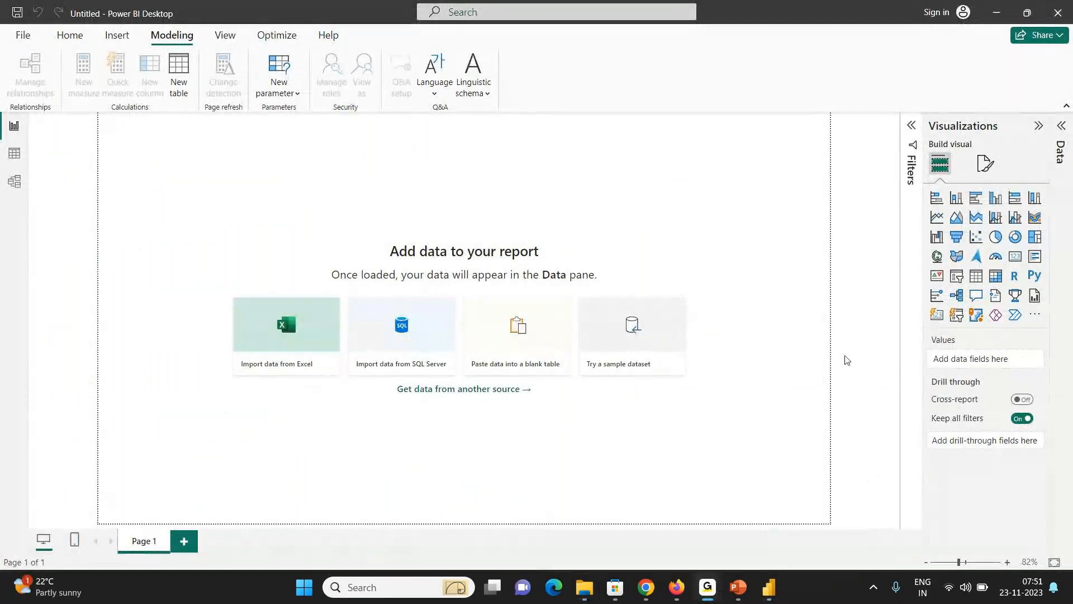
left_click(505, 220)
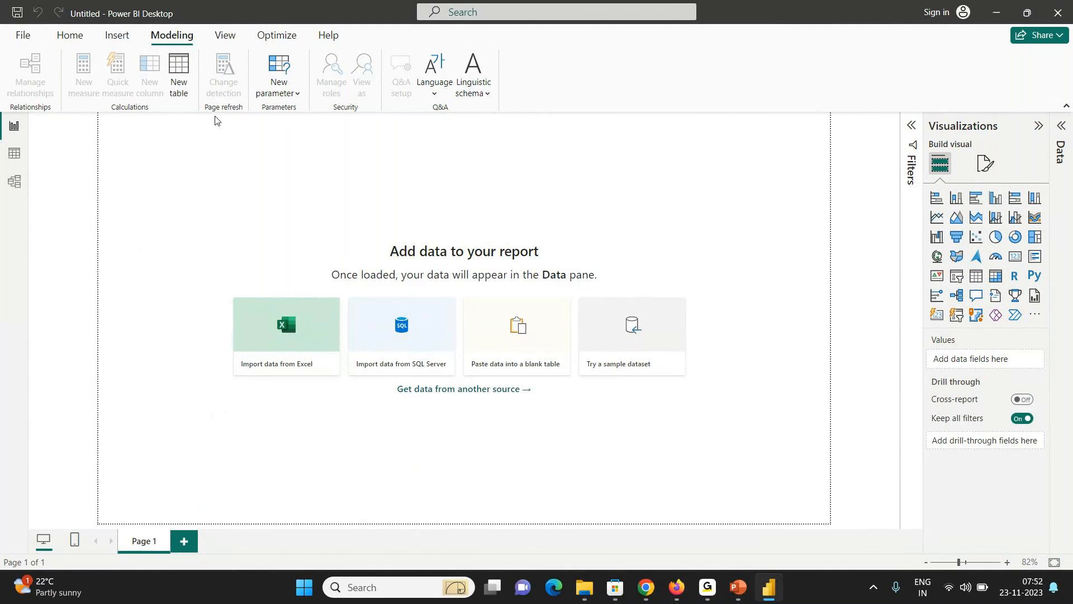
- Review the file commands and the most common data sources offered for getting data into the report
left_click(26, 38)
left_click(18, 21)
left_click(21, 41)
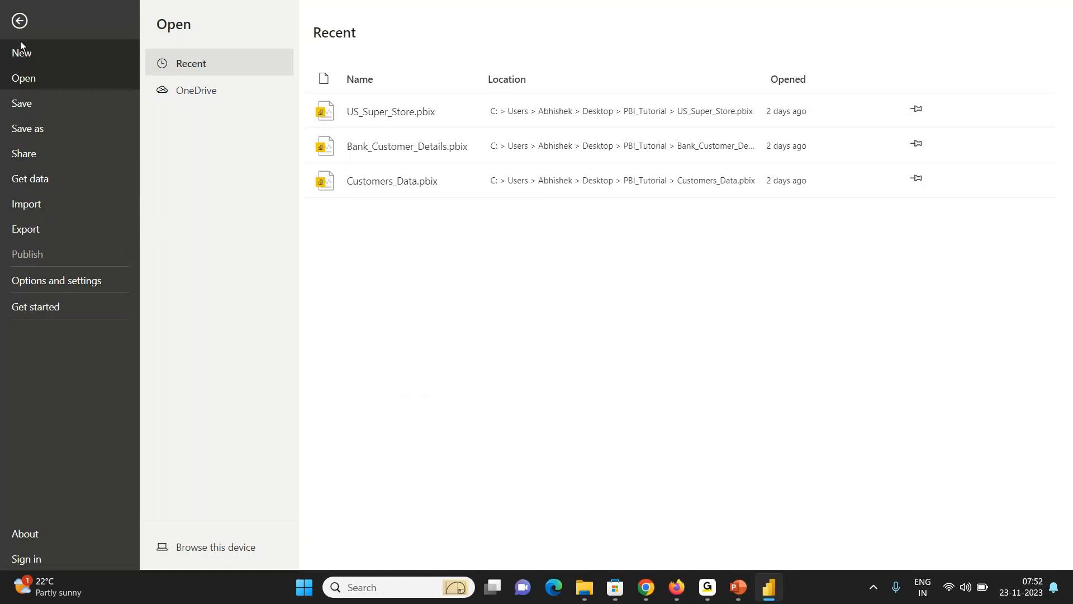
left_click(20, 22)
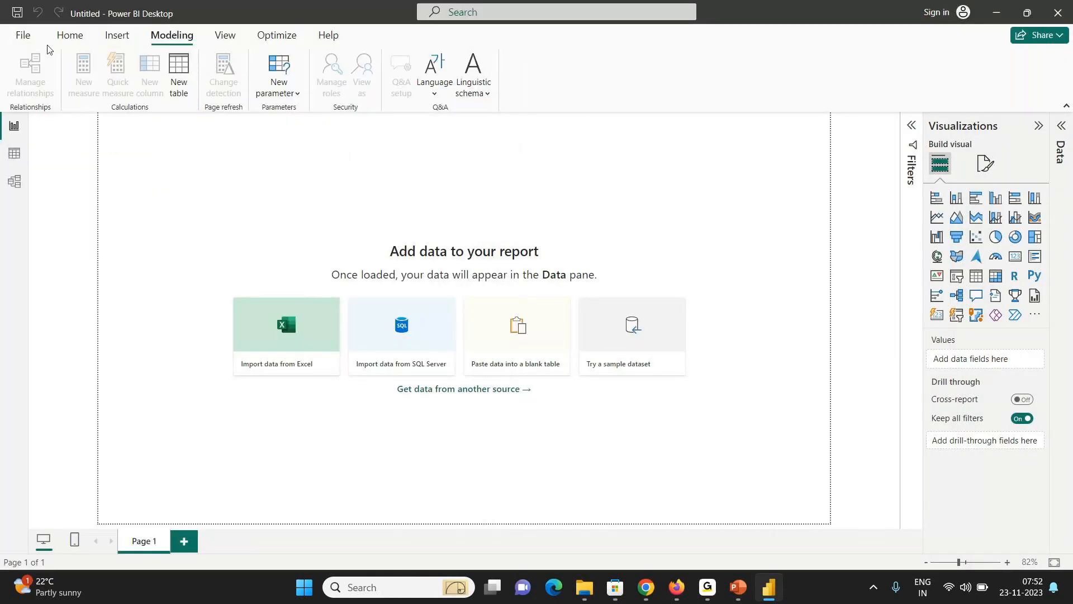
left_click(69, 34)
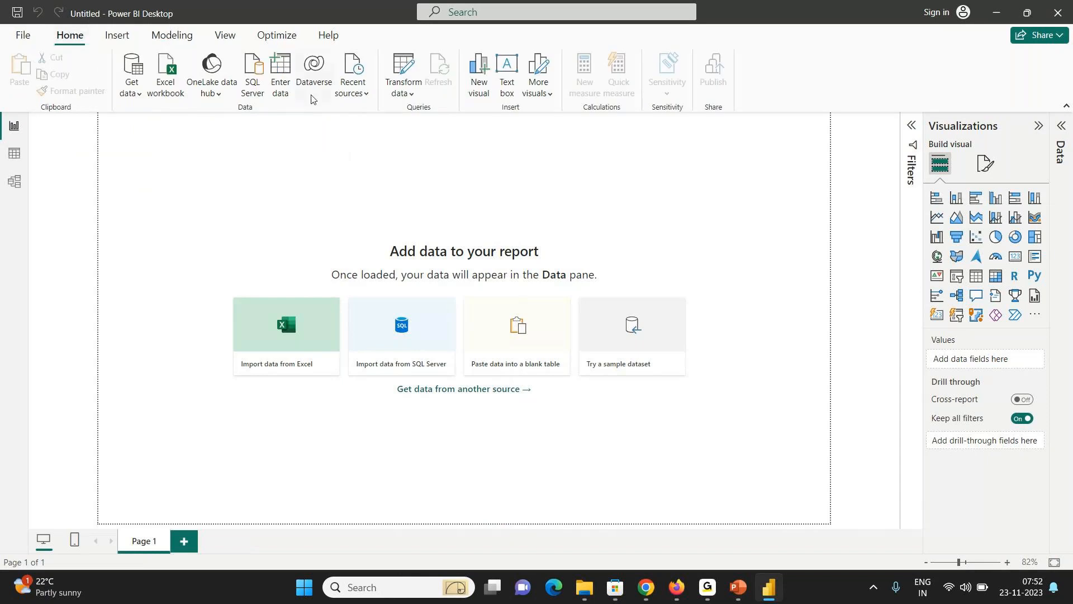
left_click(135, 91)
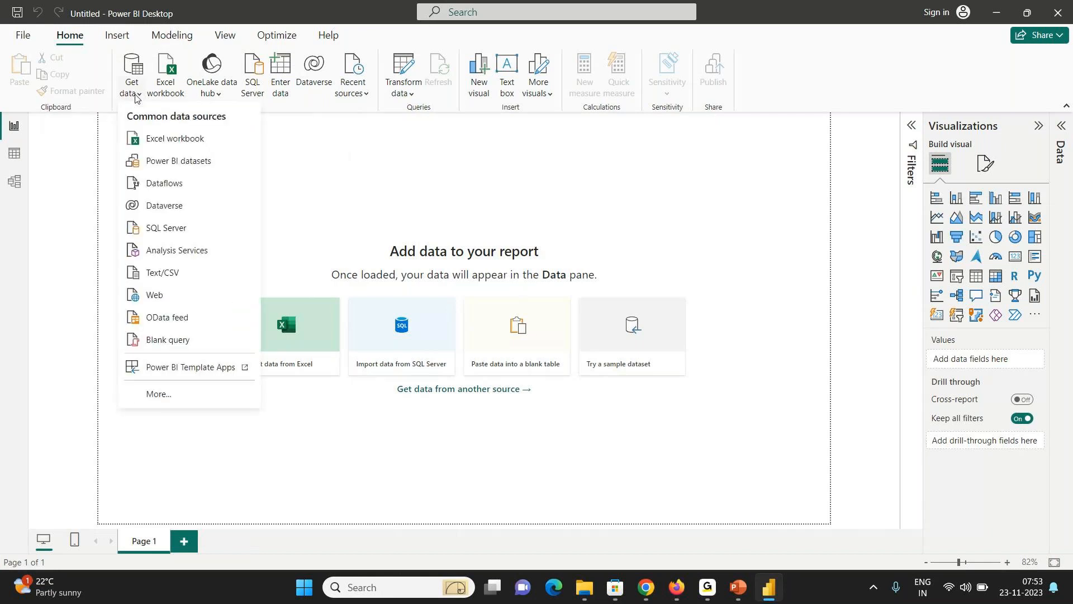
left_click(24, 34)
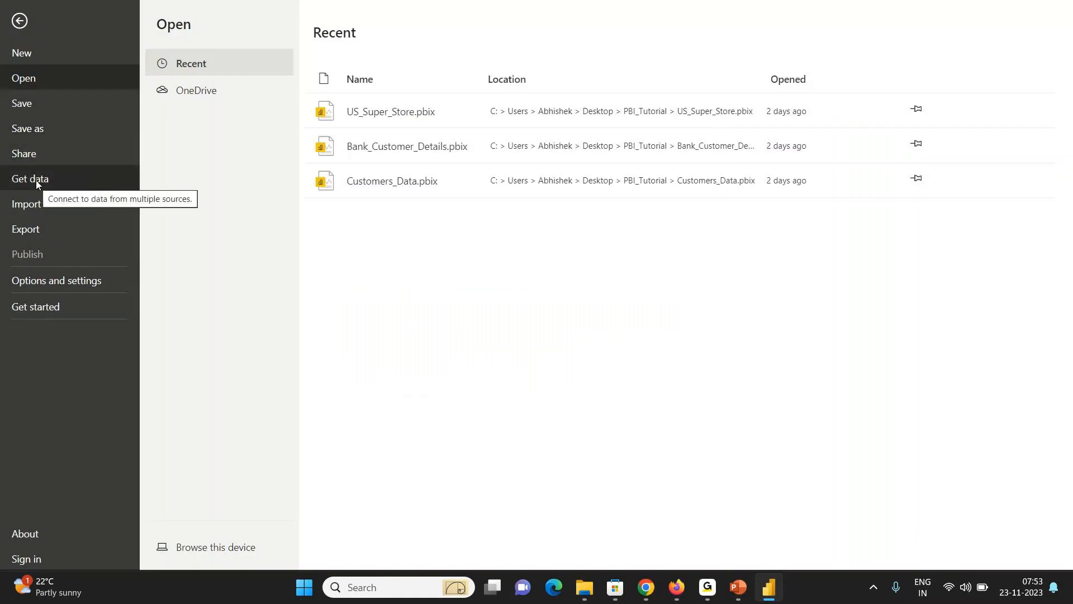
left_click(36, 183)
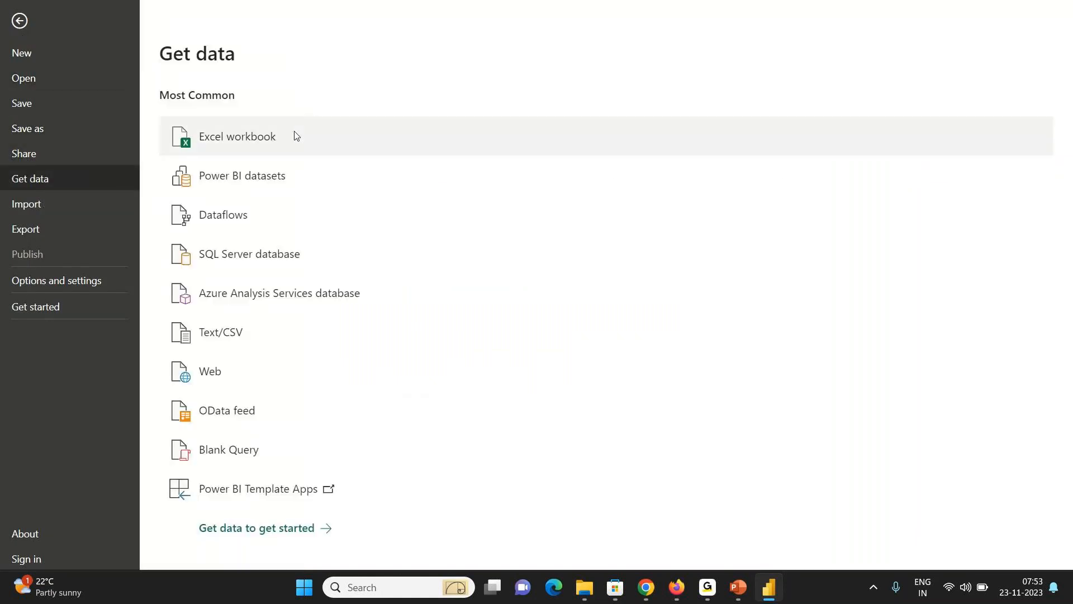
left_click(26, 23)
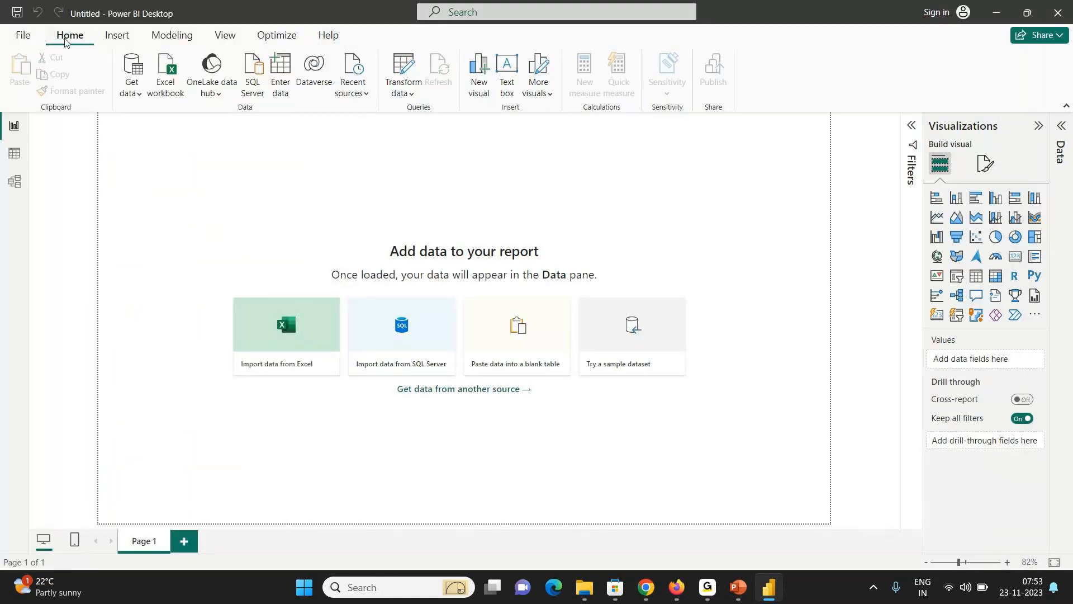
- Show the common data sources, check customers.xlsx in the PBI_Tutorial folder in File Explorer and return to Power BI Desktop
left_click(137, 93)
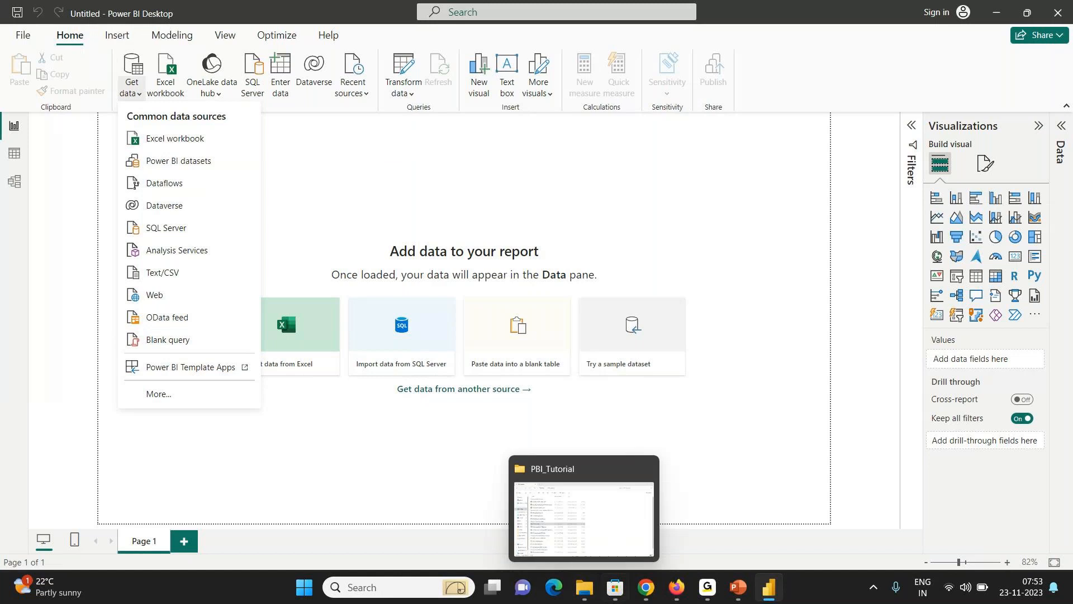
left_click(584, 588)
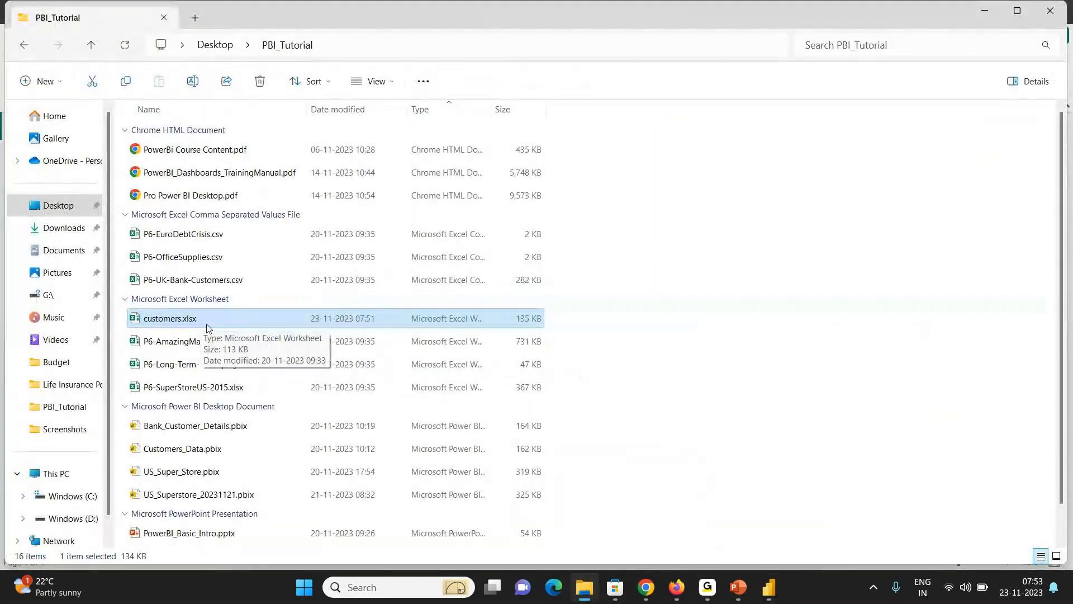
key("alt+Tab")
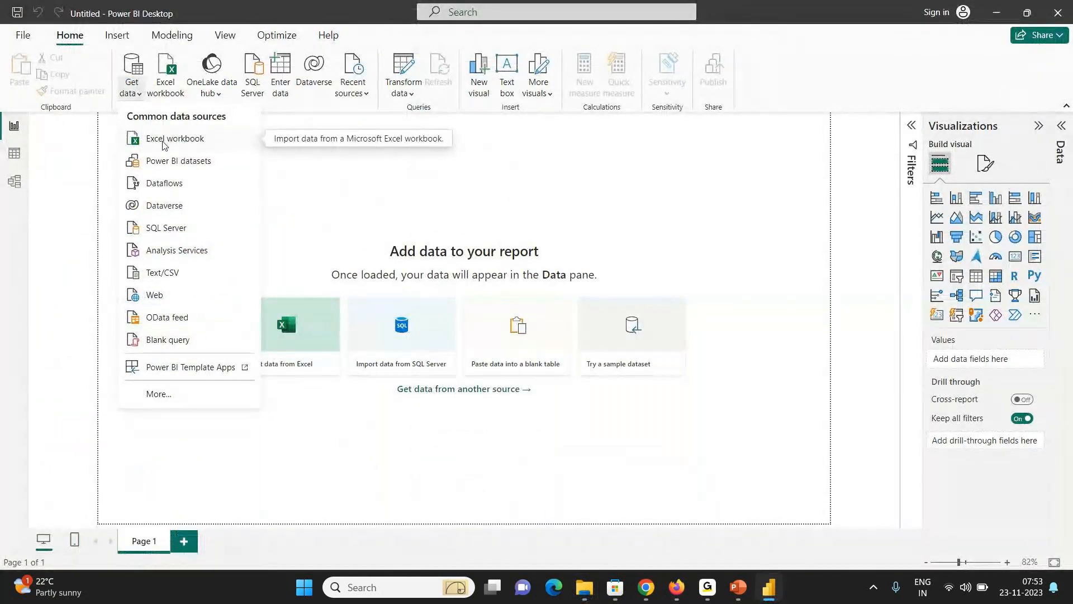
- Open the full Get Data connector list and examine its categories from File and Database through Azure, Online Services and Other
left_click(160, 395)
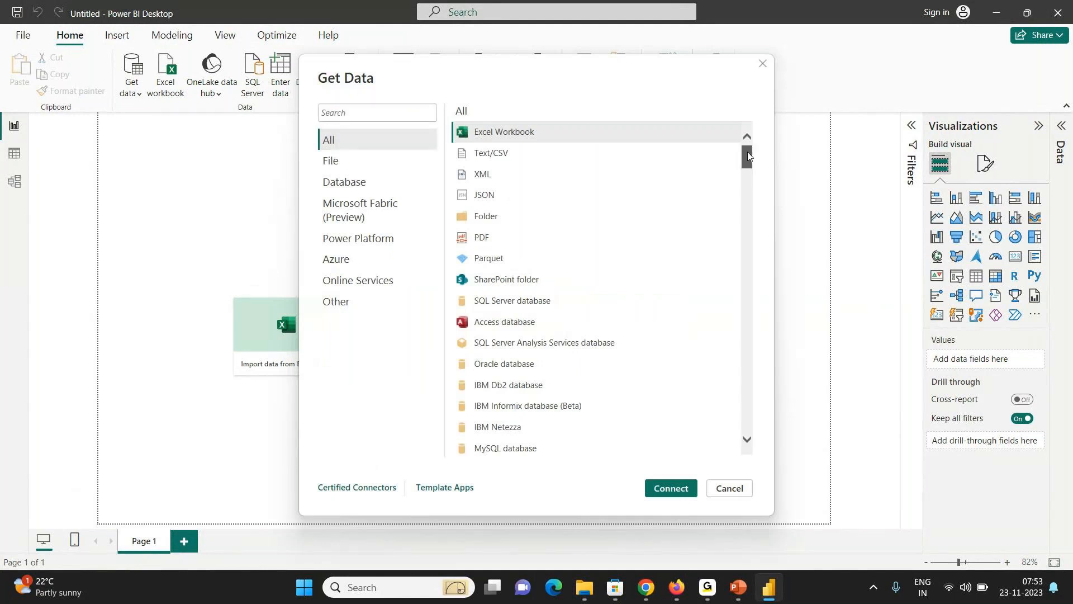
left_click_drag(748, 155, 764, 139)
left_click_drag(744, 166, 780, 132)
left_click(333, 167)
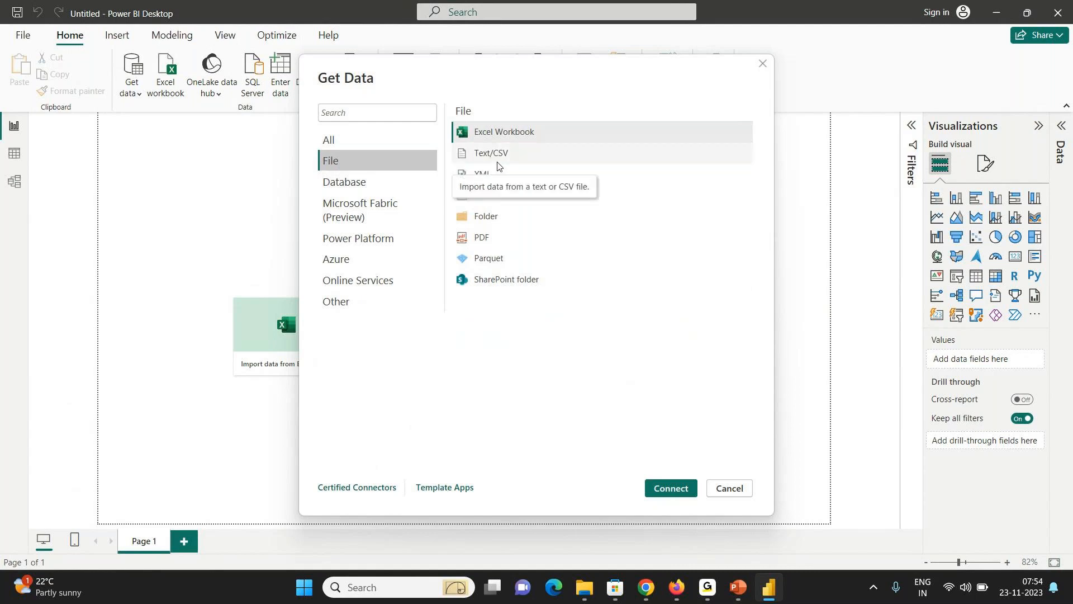
left_click(362, 189)
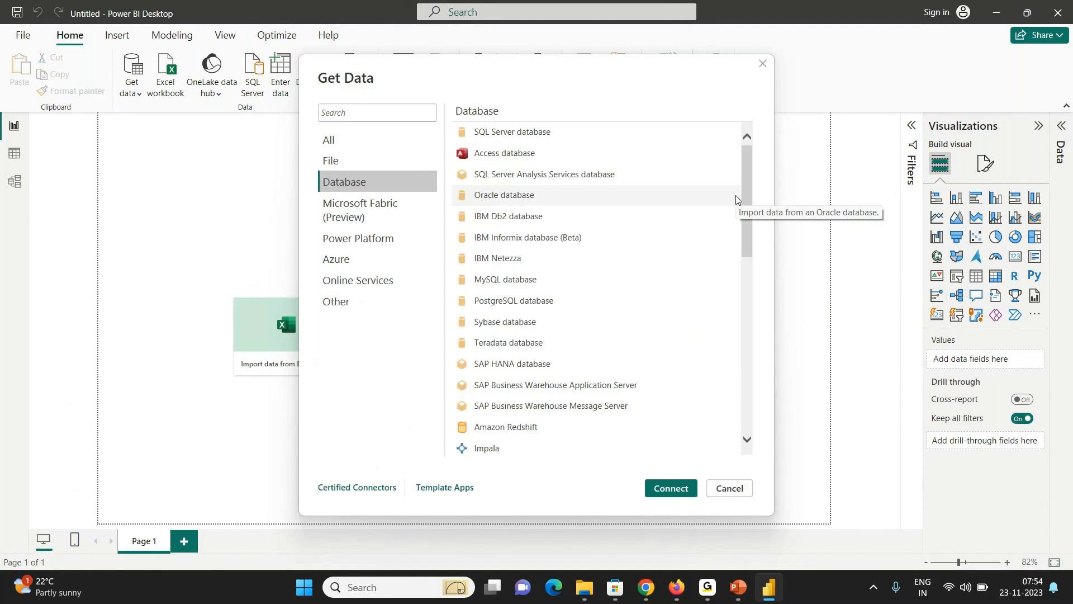
left_click_drag(750, 189, 732, 148)
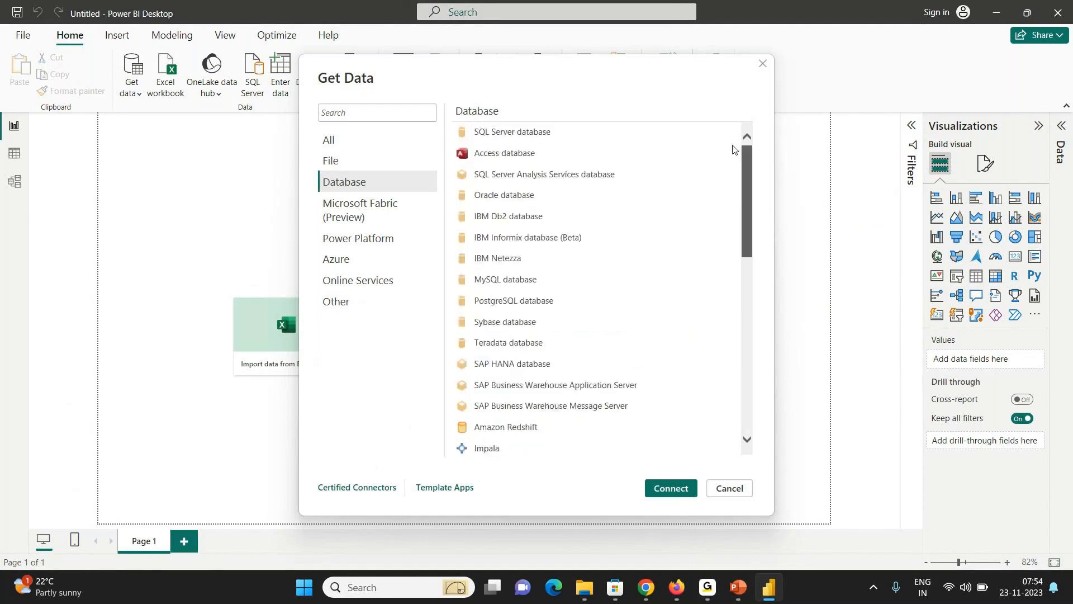
left_click(387, 213)
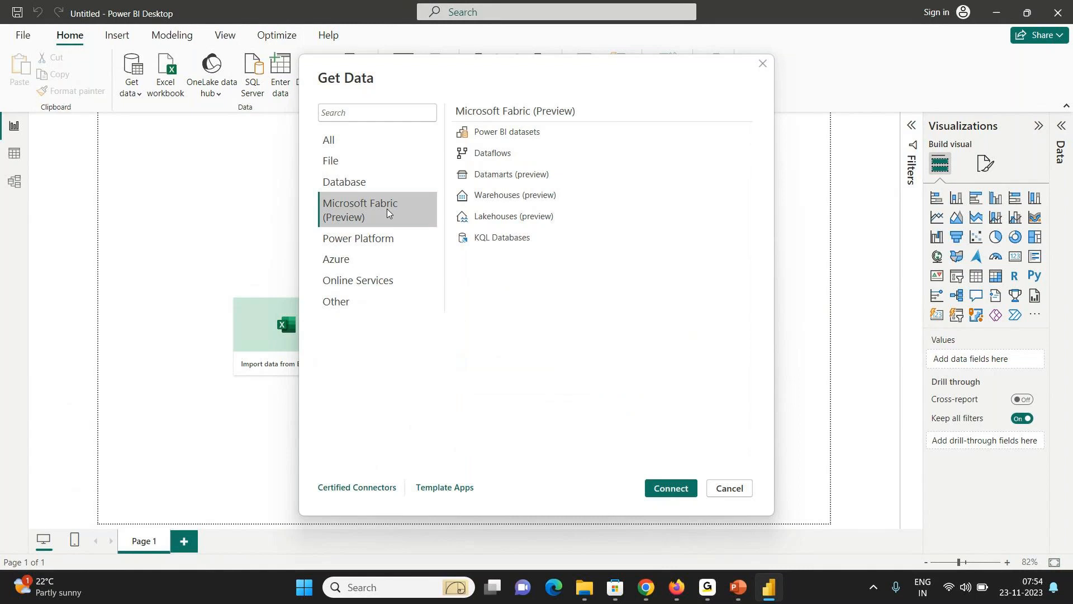
left_click(371, 240)
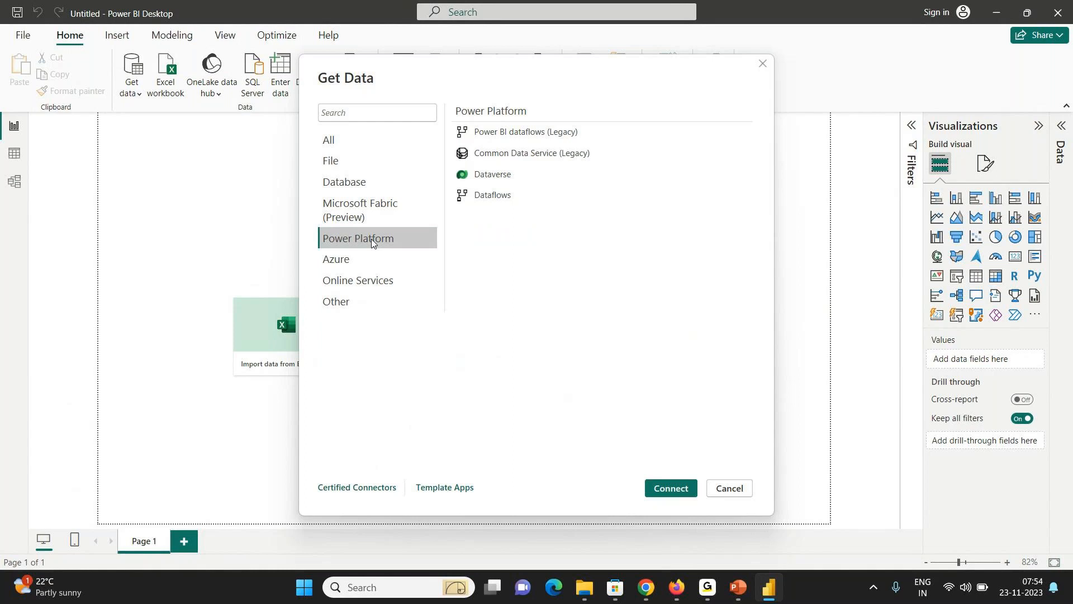
left_click(365, 260)
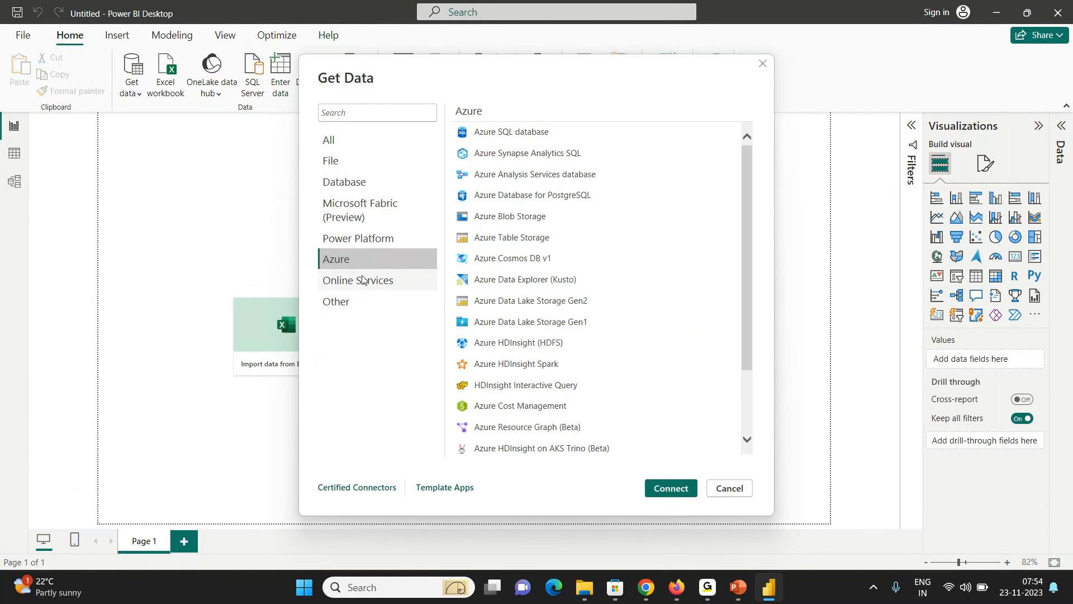
left_click(362, 280)
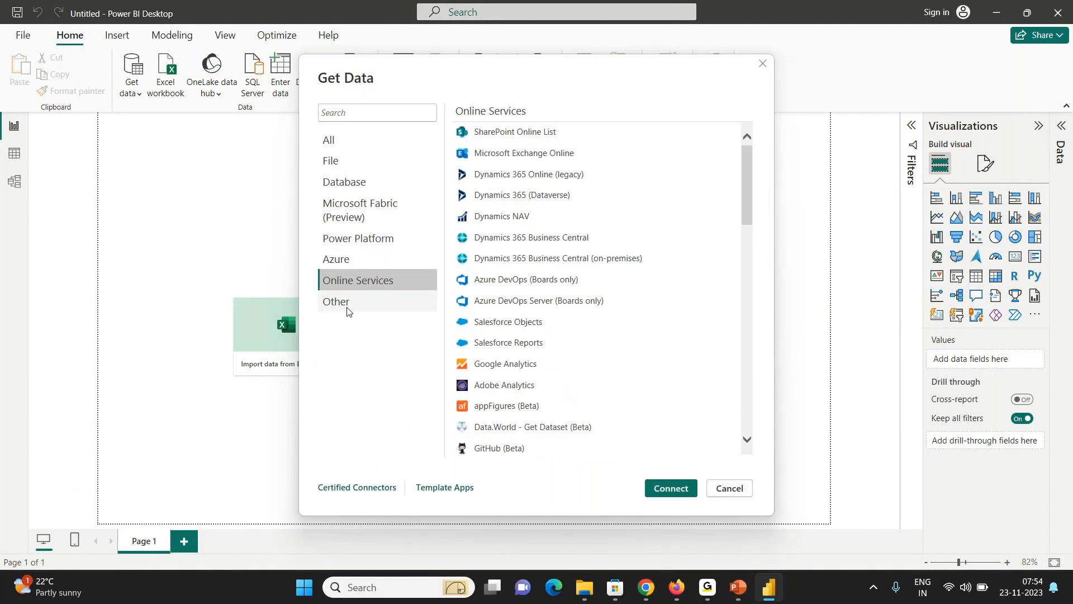
left_click(348, 311)
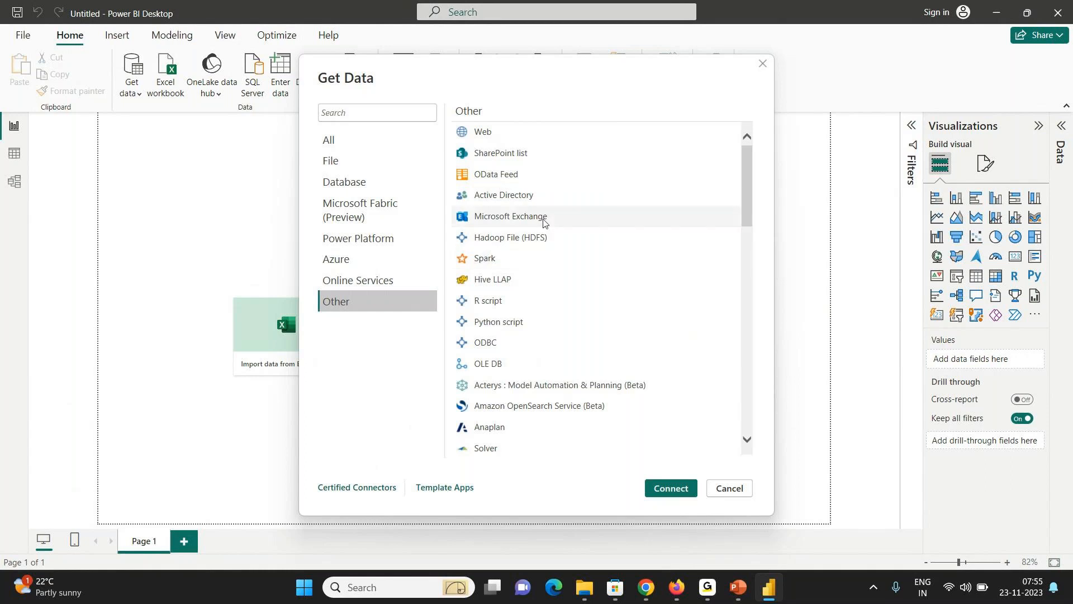
mouse_move(749, 189)
left_mouse_down()
mouse_move(738, 401)
mouse_move(743, 207)
left_mouse_up()
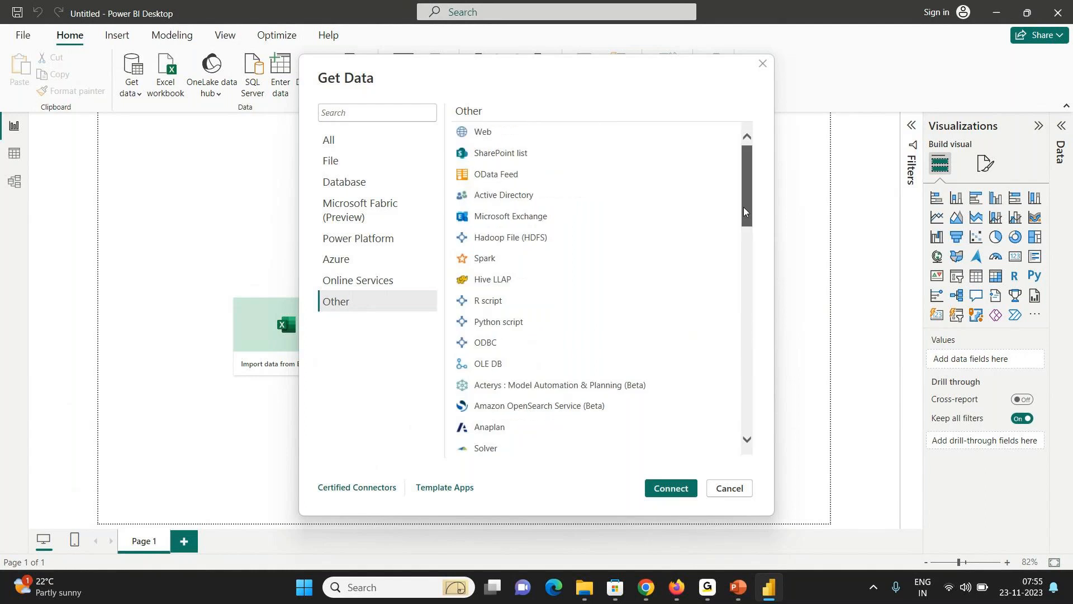
- Connect to customers.xlsx in the PBI_Tutorial folder using the Excel Workbook connector from the list of all data sources
left_click(332, 149)
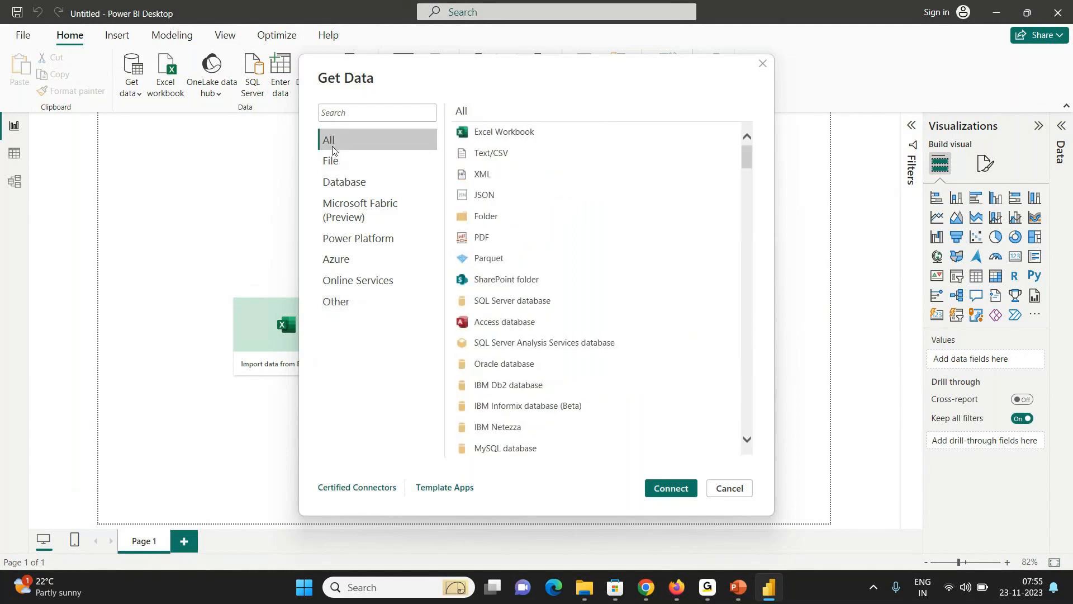
left_click(485, 131)
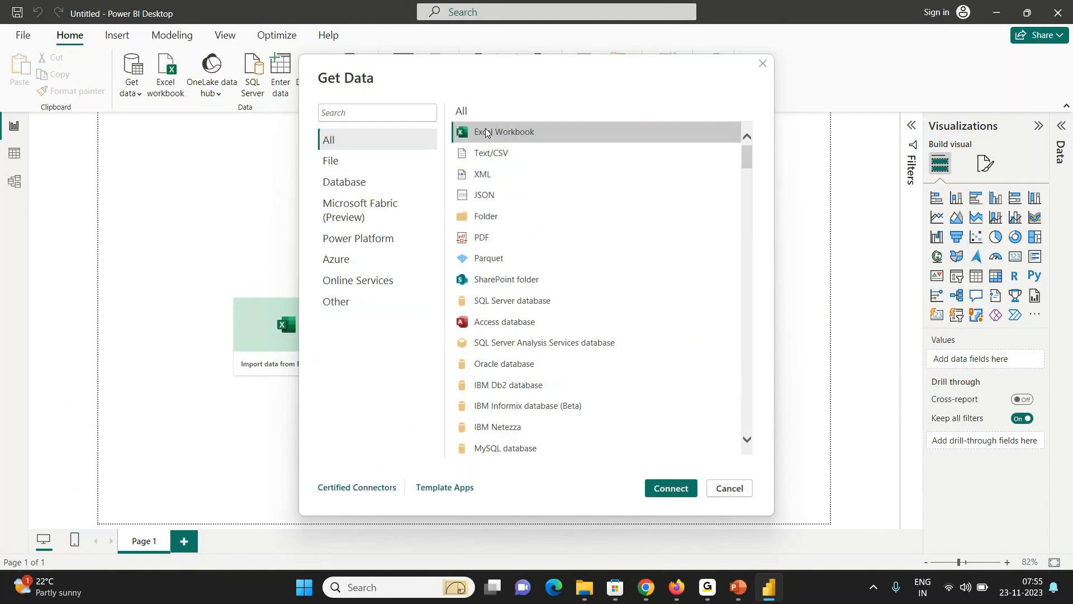
left_click(659, 490)
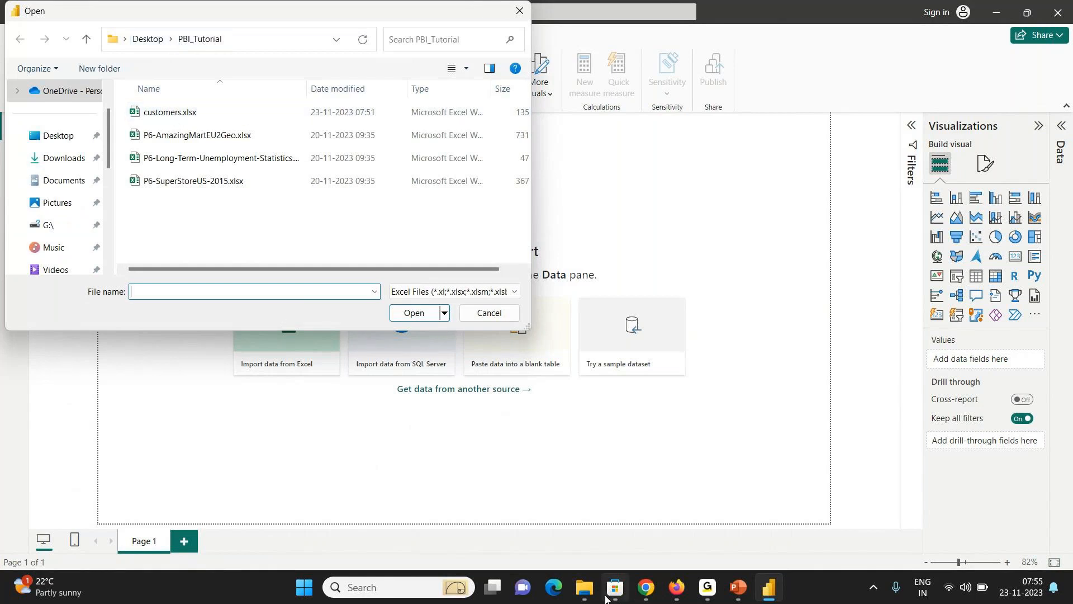
left_click(585, 588)
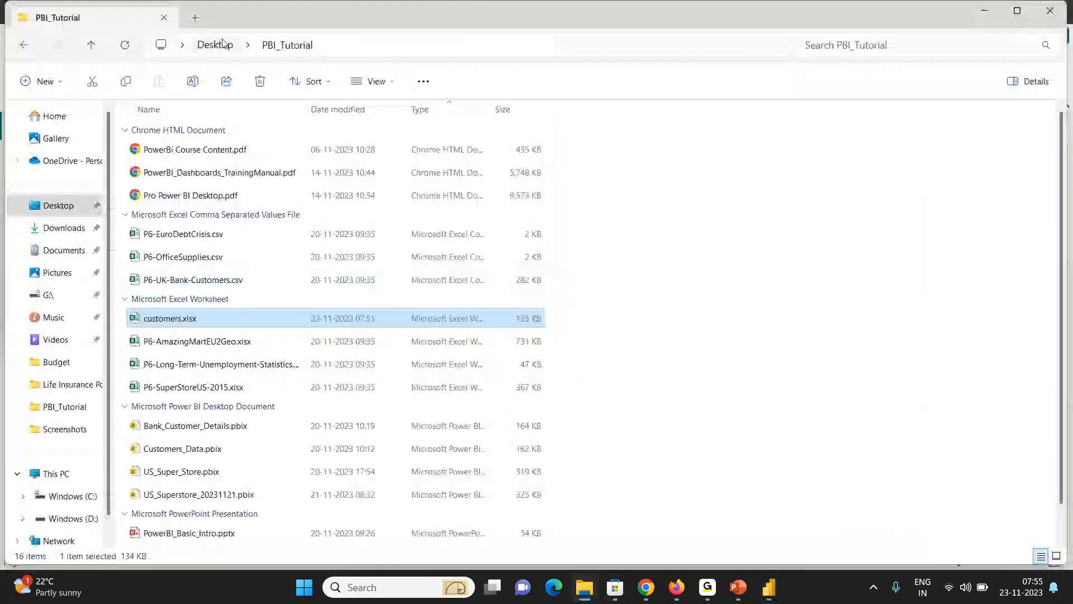
key("alt+Tab")
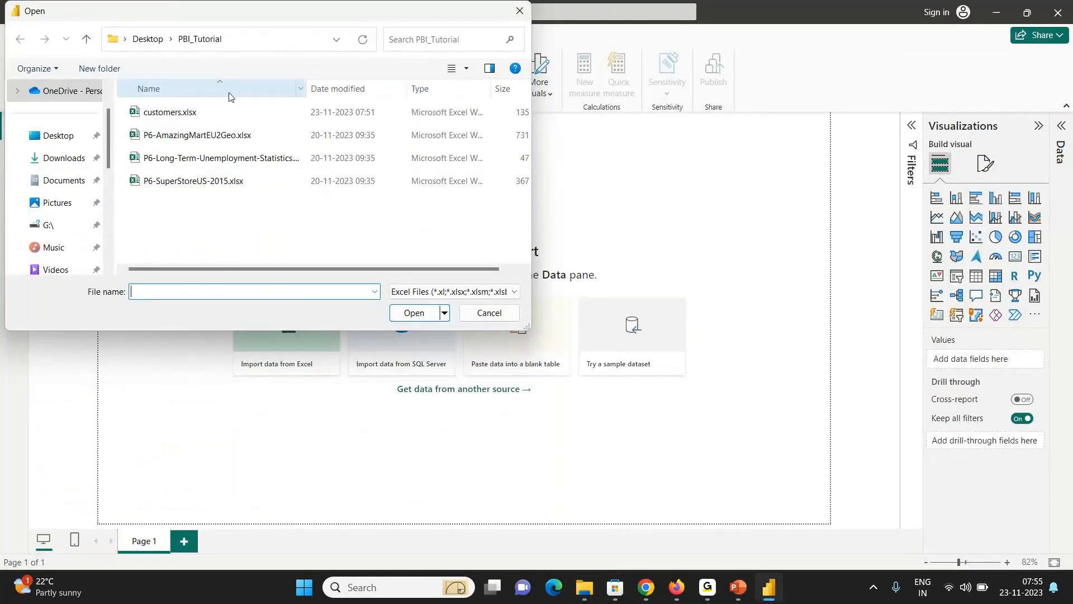
left_click(188, 114)
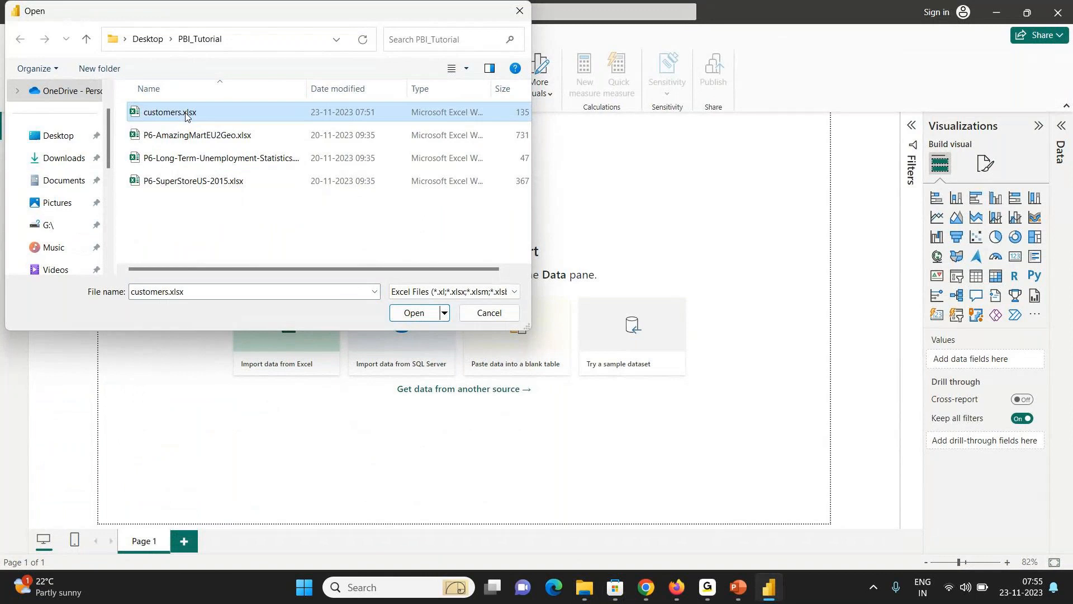
left_click(414, 313)
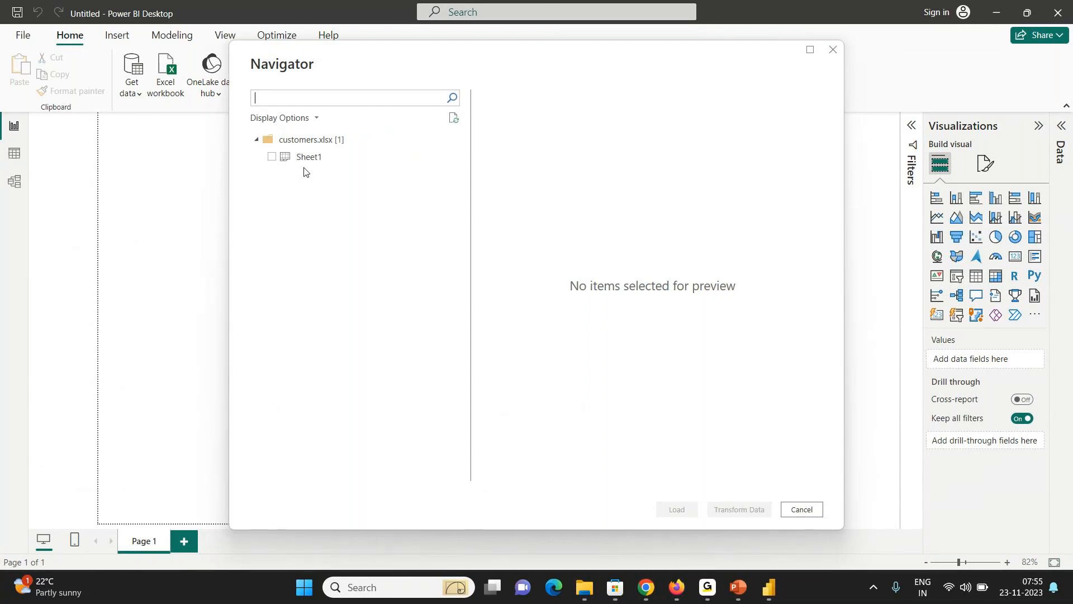
- Open customers.xlsx from the PBI_Tutorial folder in Excel and compare its sheet name with the one listed in Power BI's Navigator
left_click(585, 587)
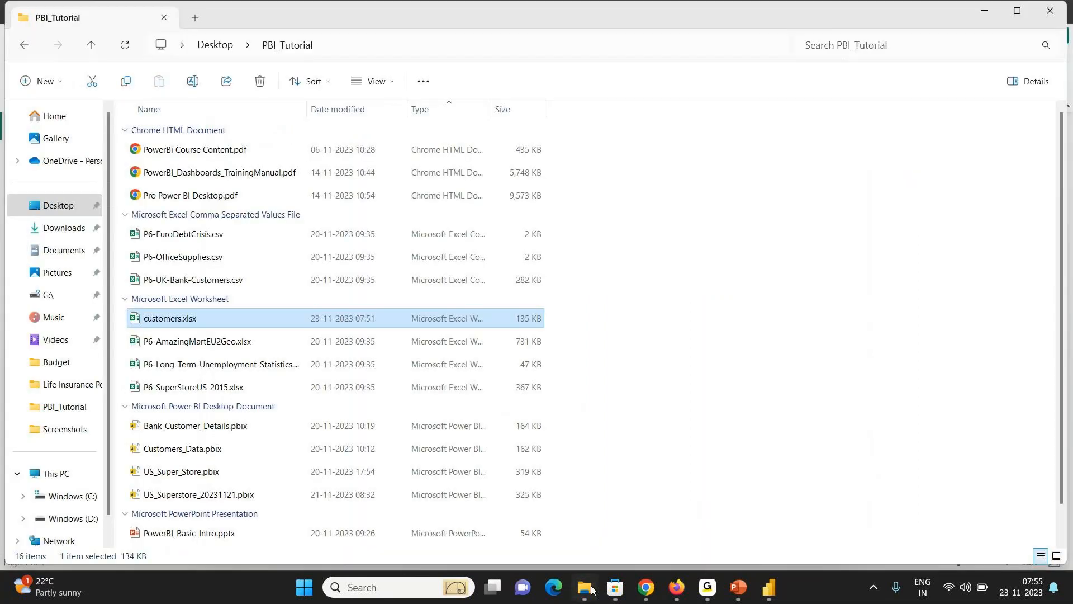
double_click(215, 319)
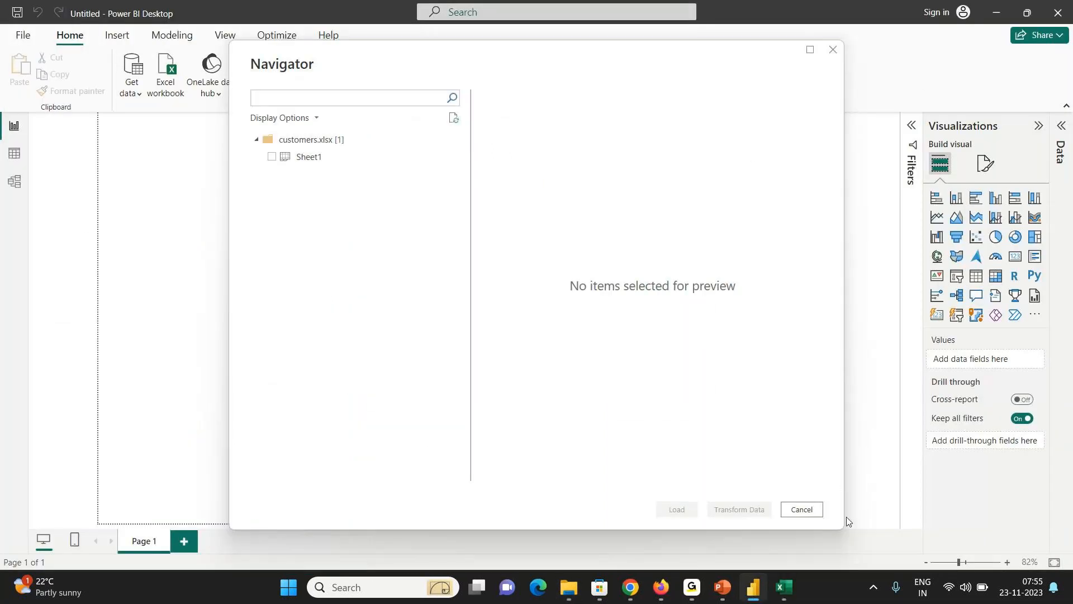
left_click(794, 596)
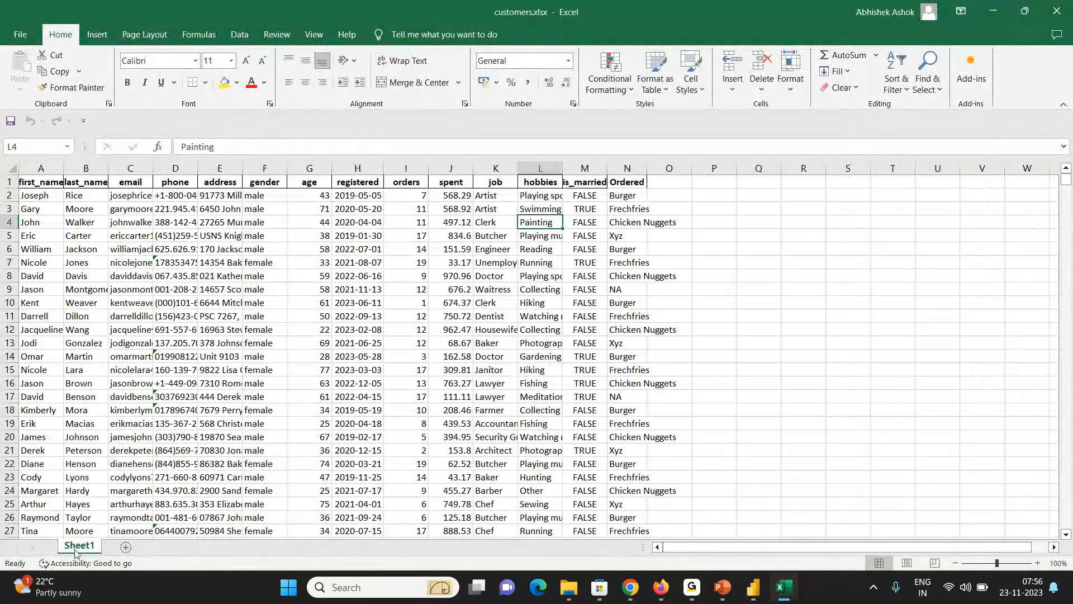
key("alt+Tab")
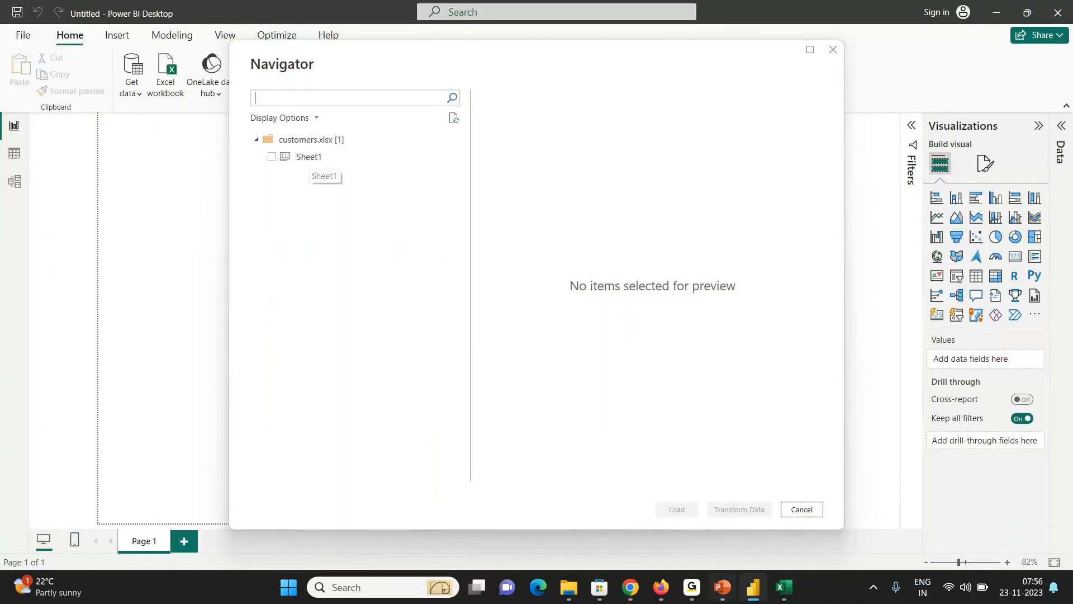
key("alt+Tab")
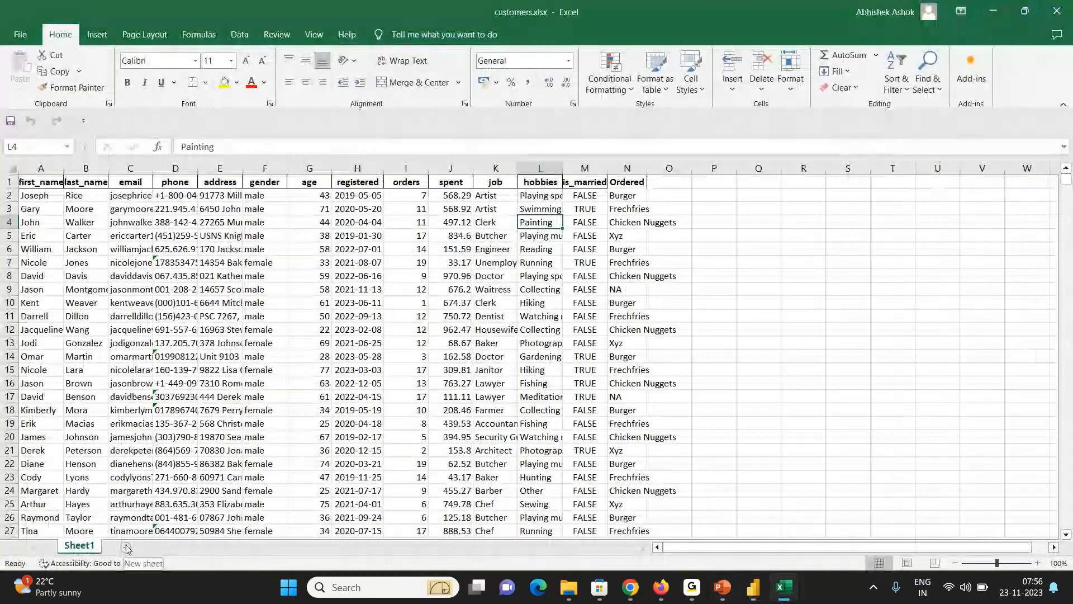
- Rename the Sheet1 worksheet as Customer, save the workbook and return to Power BI Desktop
double_click(83, 547)
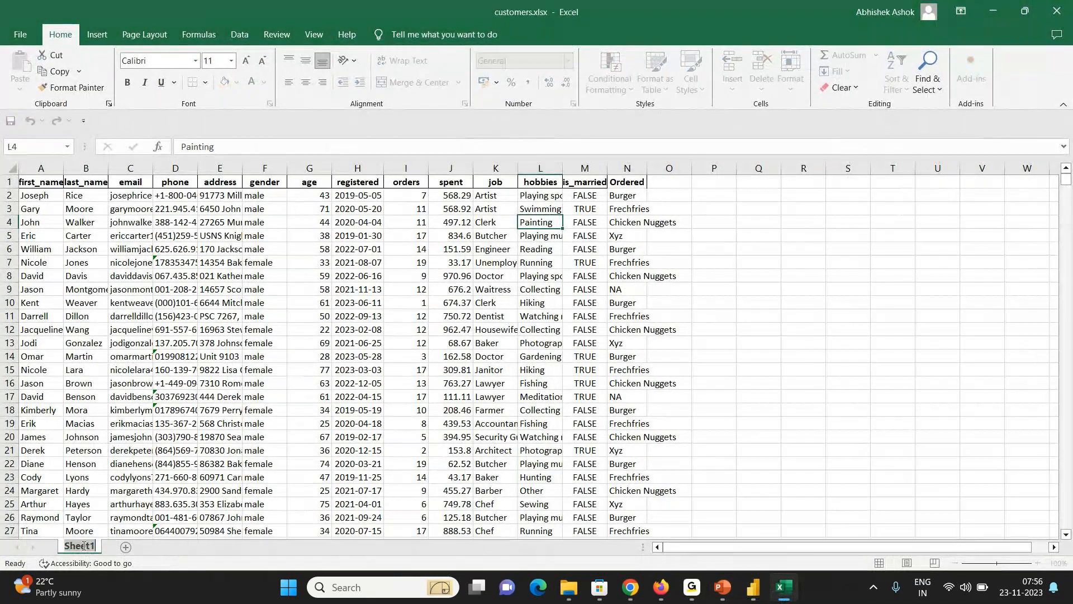
type("Customer")
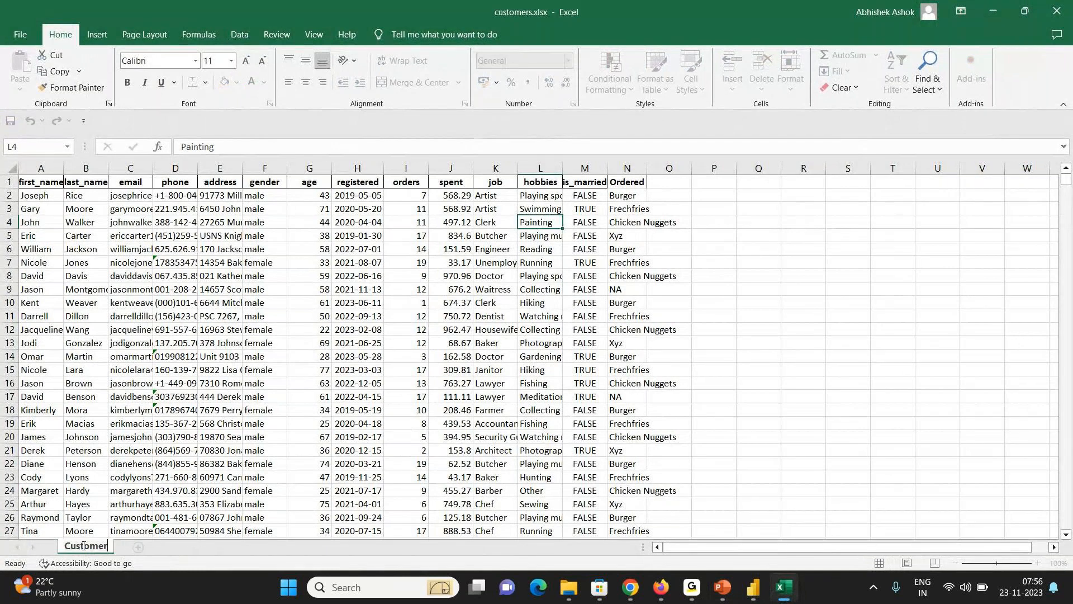
left_click(96, 522)
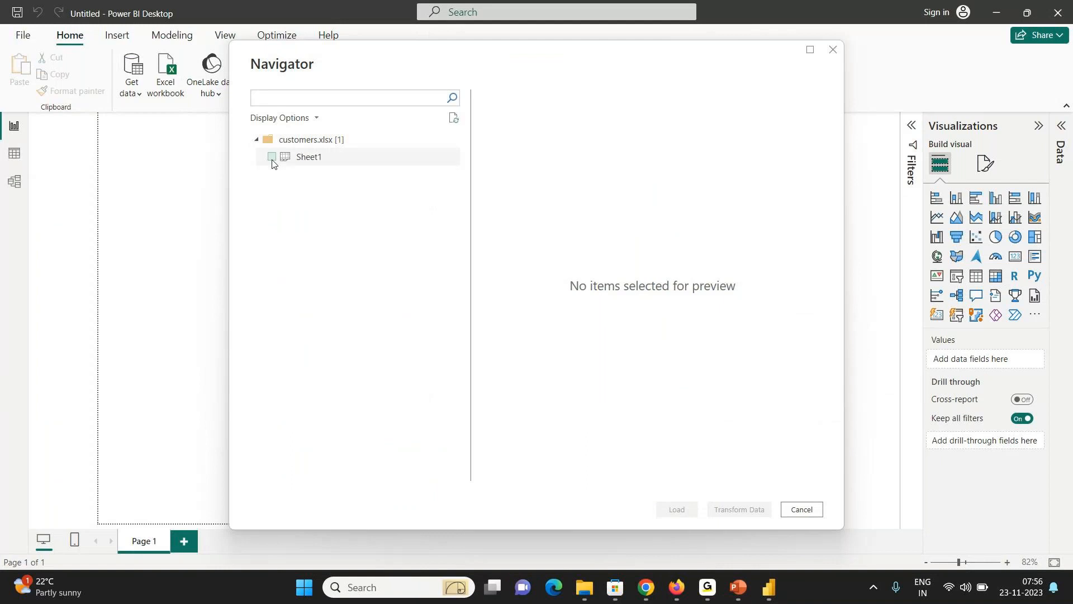
- Cancel the open import and connect to customers.xlsx again using the report's Import data from Excel option
left_click(802, 509)
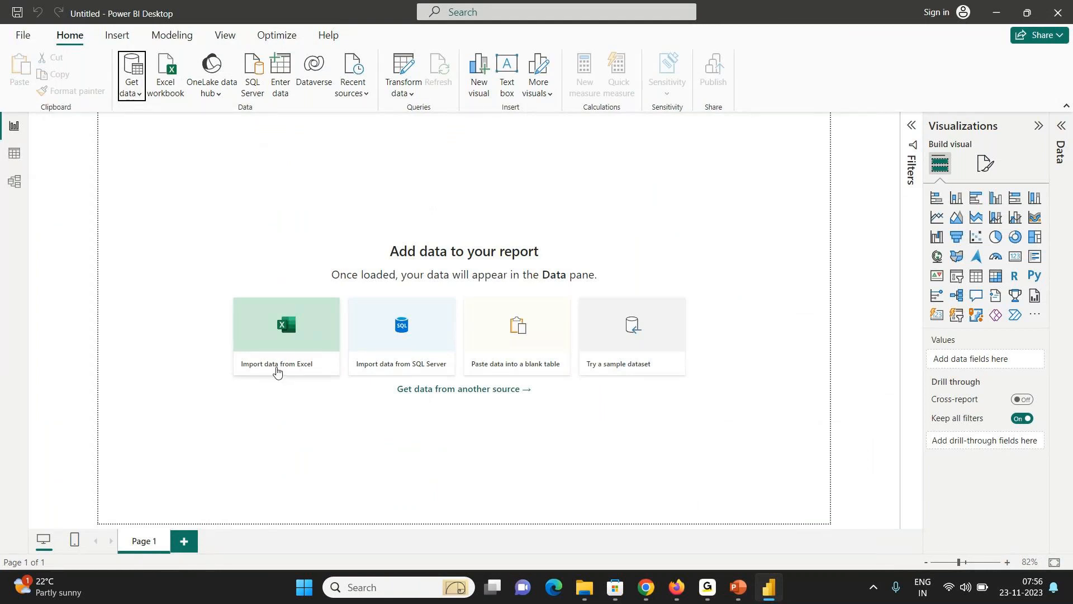
left_click(277, 372)
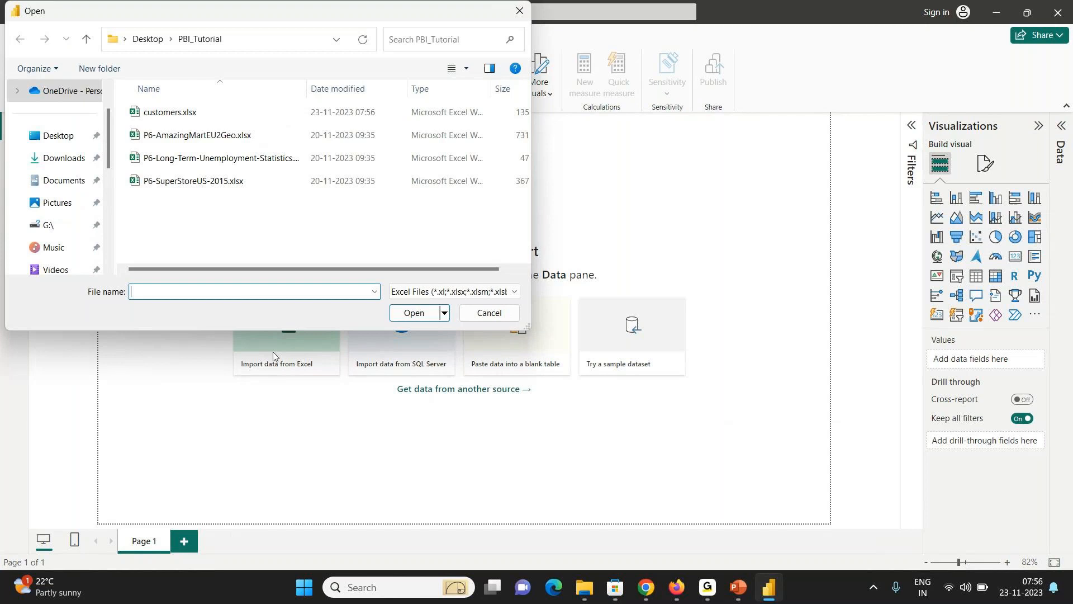
double_click(177, 116)
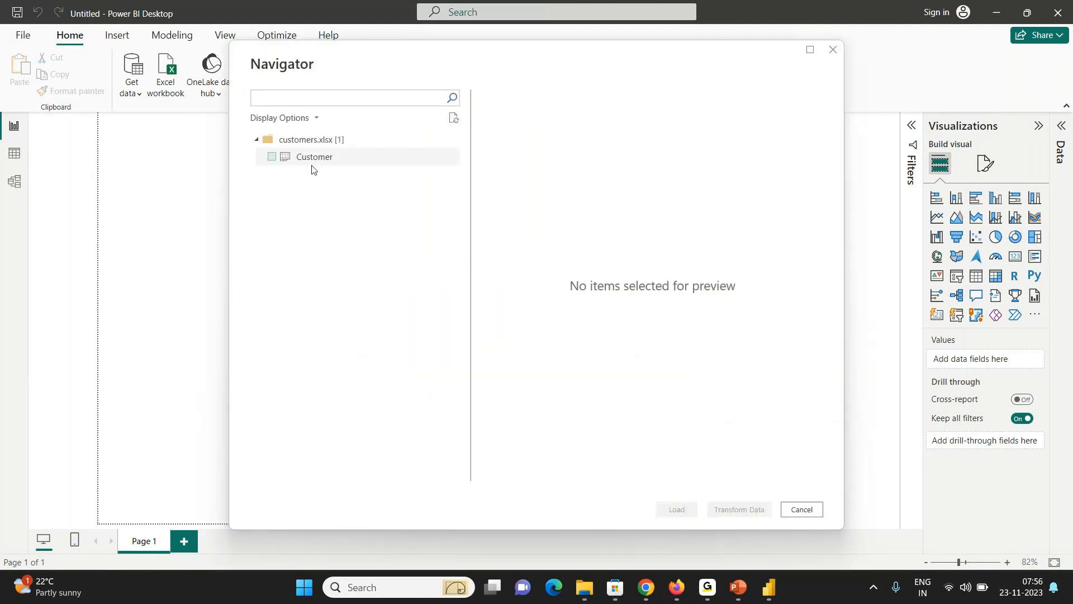
- Select the Customer sheet, check its preview and load it into the report without transforming it
left_click(273, 159)
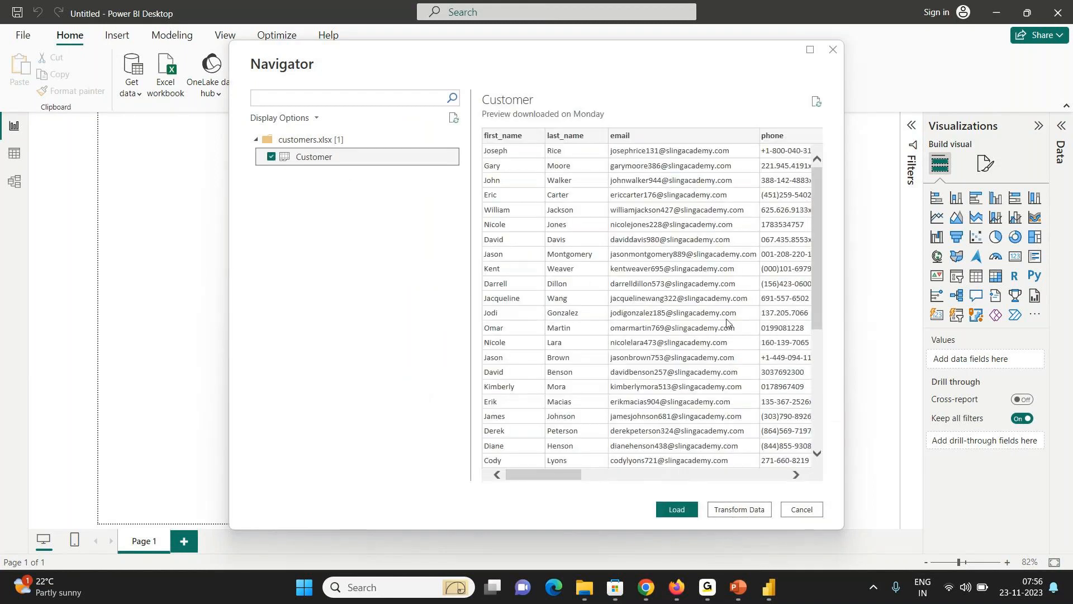
left_click_drag(569, 474, 550, 457)
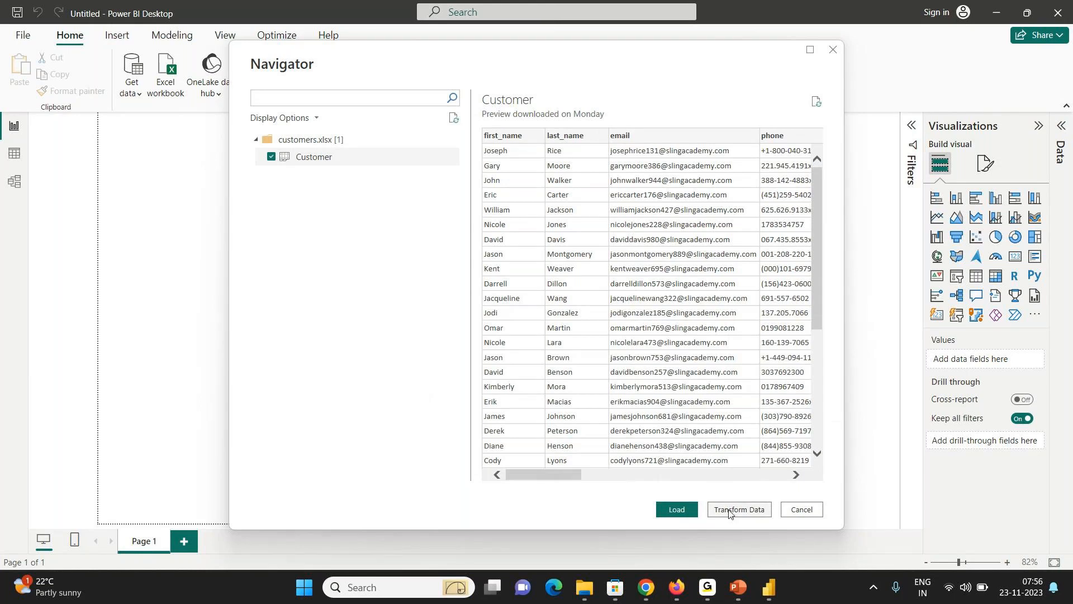
left_click(688, 513)
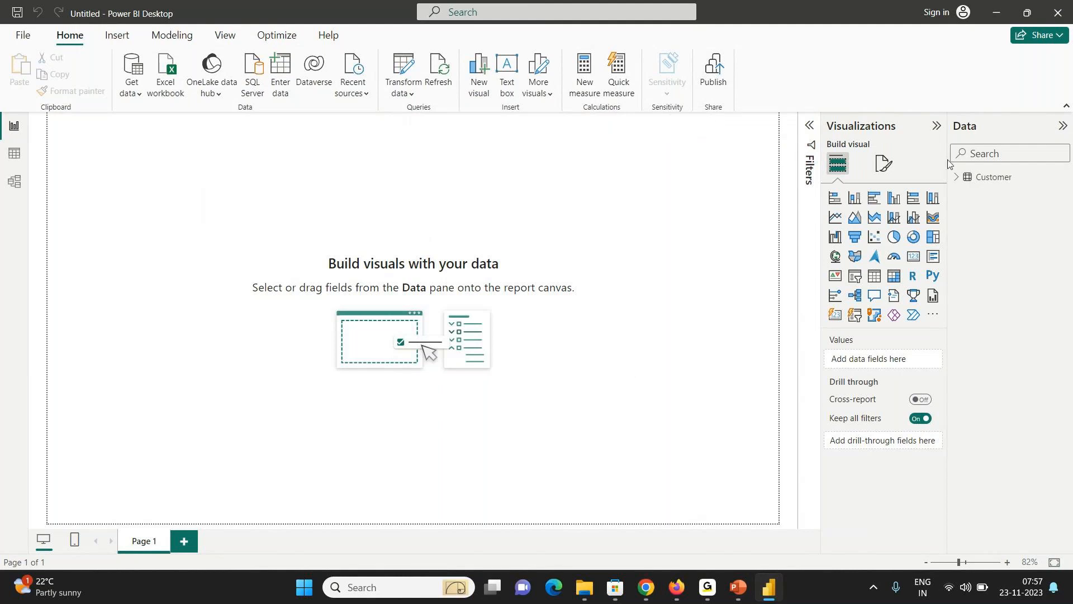
- Show the fields of the Customer table and check the hierarchy under the registered date field
left_click(956, 177)
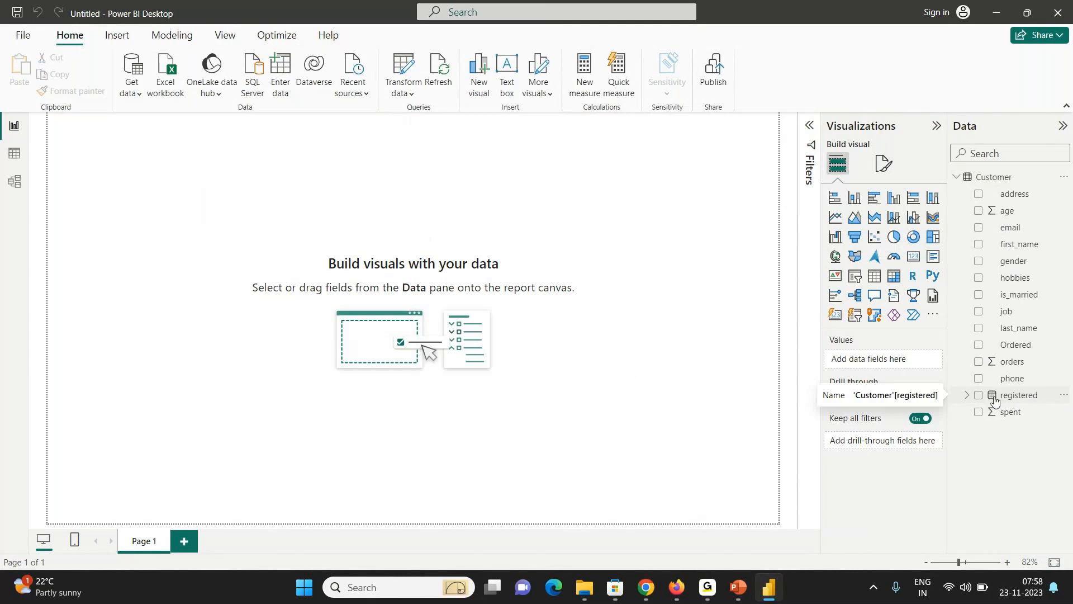
left_click(967, 395)
left_click(967, 395)
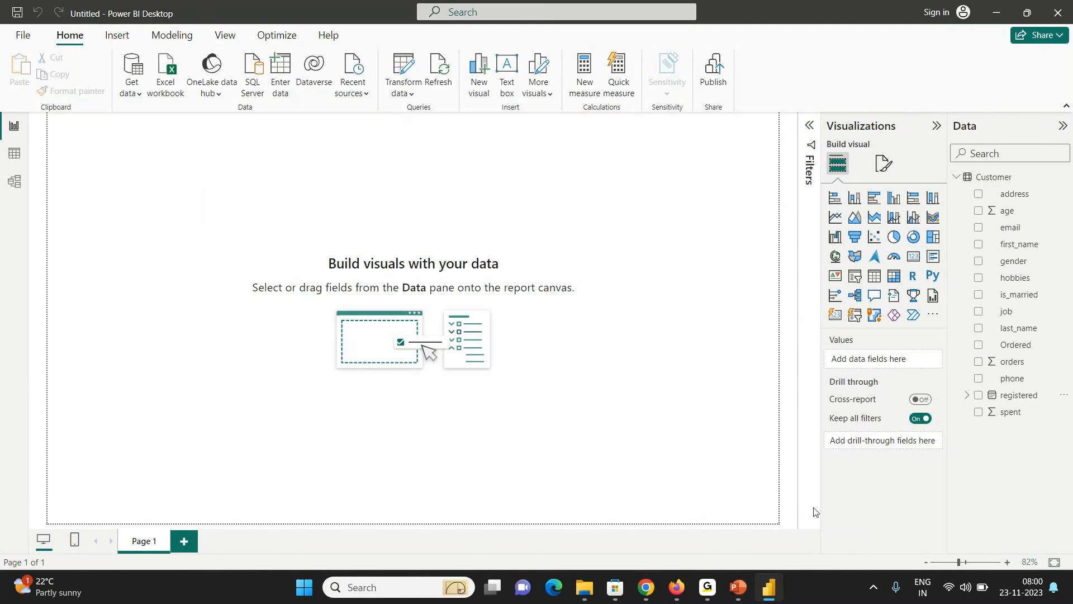
- Switch to Chrome, show the Power BI pricing page and review the Power BI Pro plan's description
left_click(646, 588)
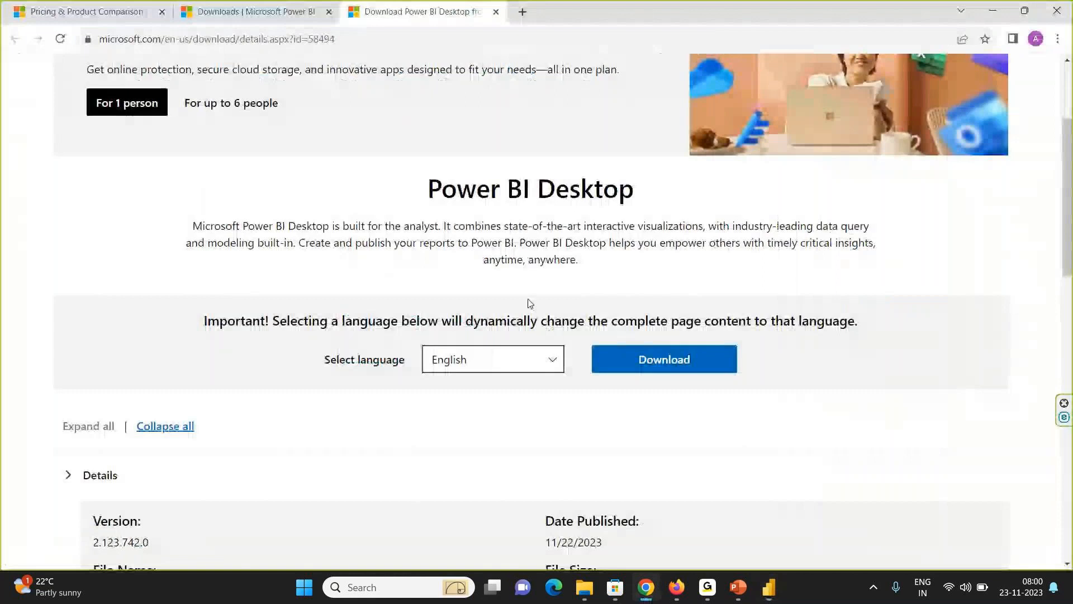
left_click(257, 21)
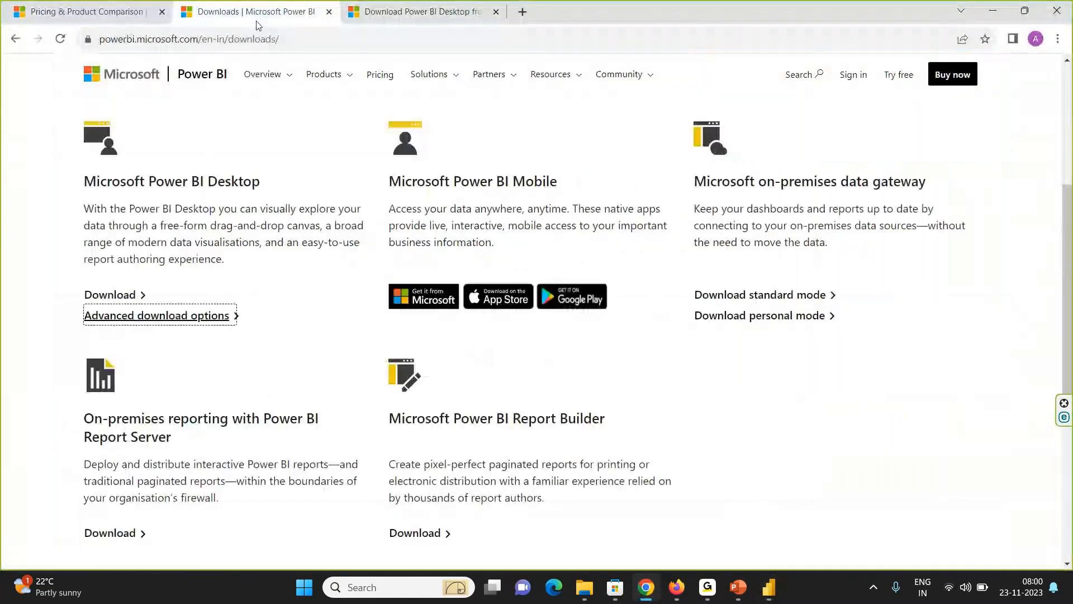
left_click(89, 12)
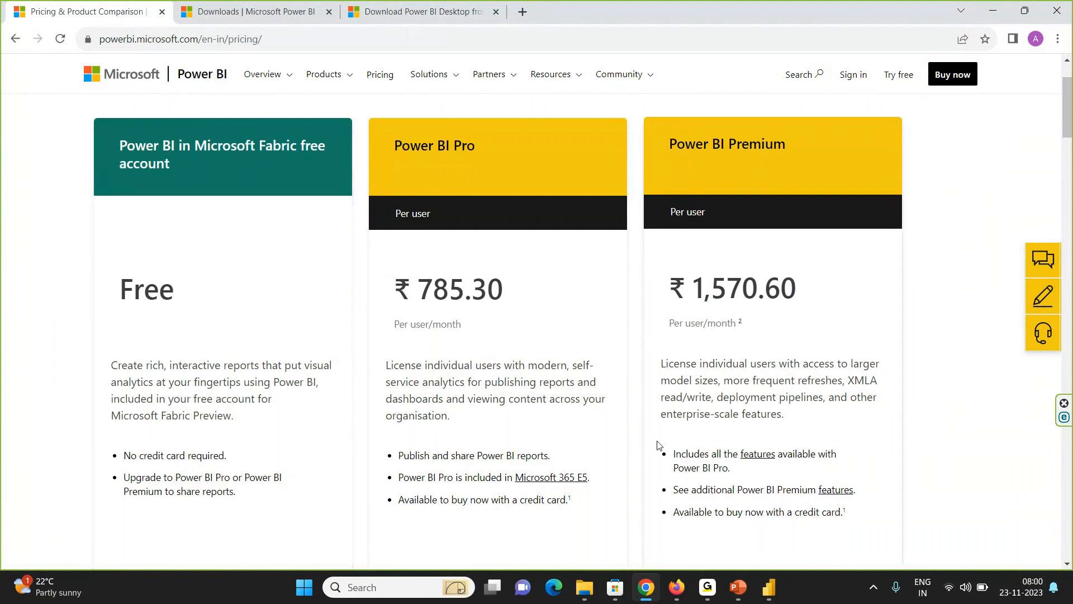
double_click(433, 363)
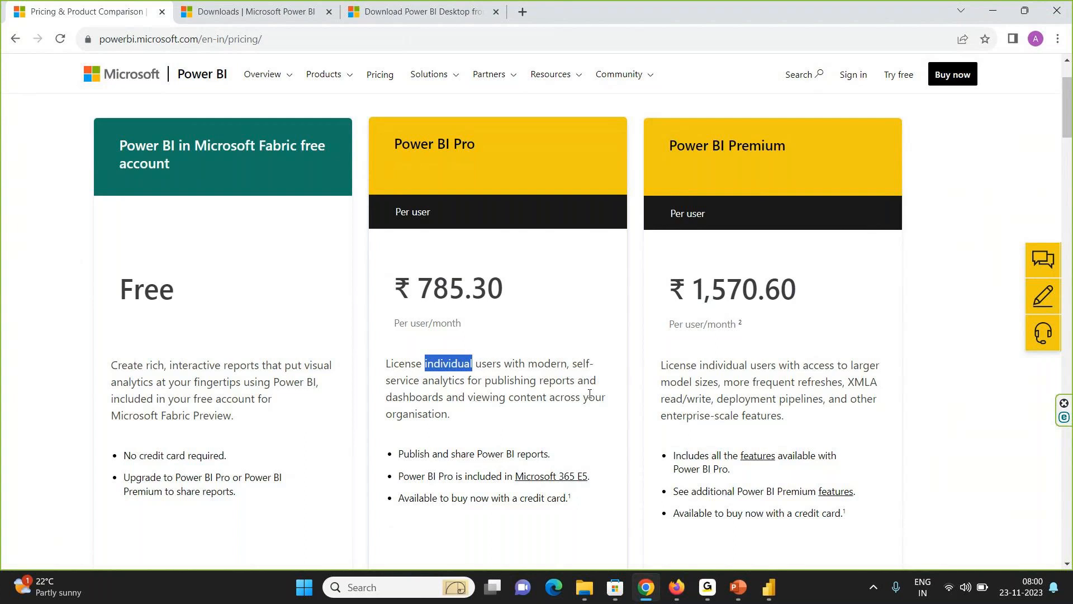
left_click_drag(447, 415, 418, 394)
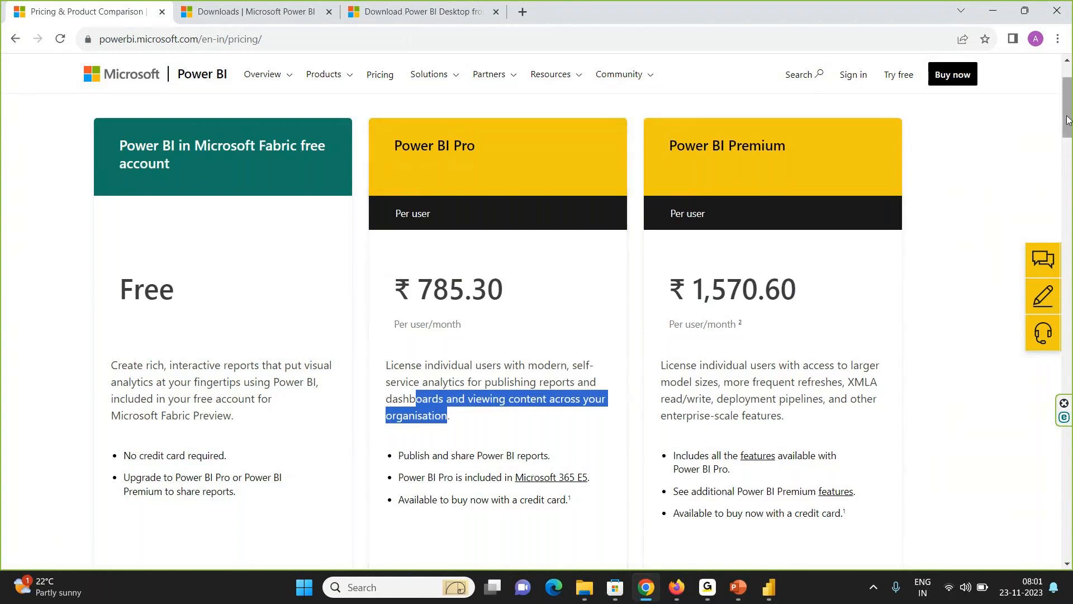
left_click_drag(1069, 121, 1068, 124)
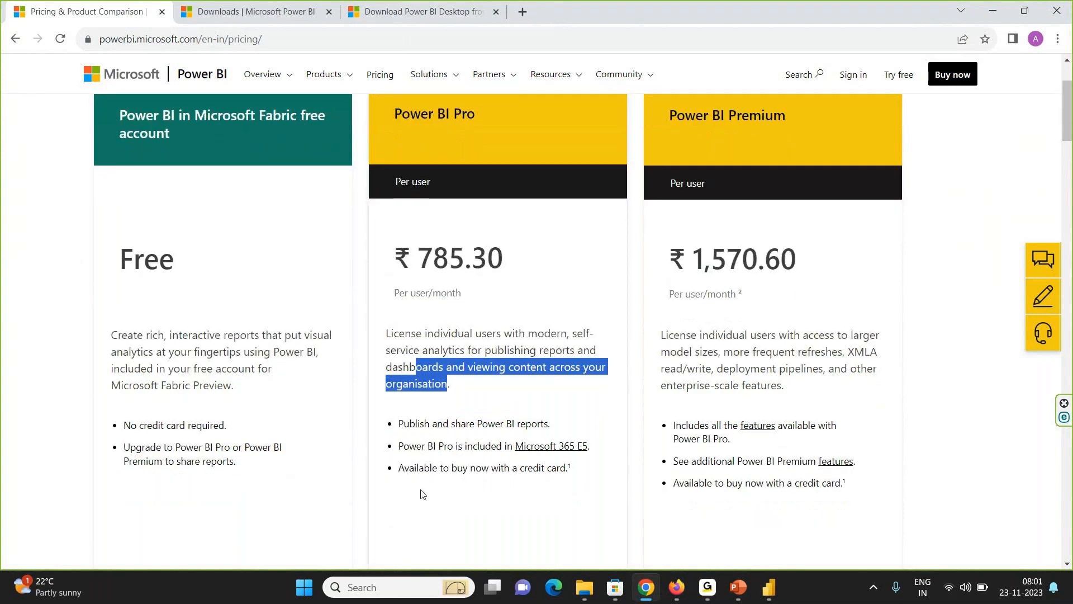
- Examine the Power BI Pro plan's price, per-user billing, publishing and sharing rights and credit card purchase terms
triple_click(435, 274)
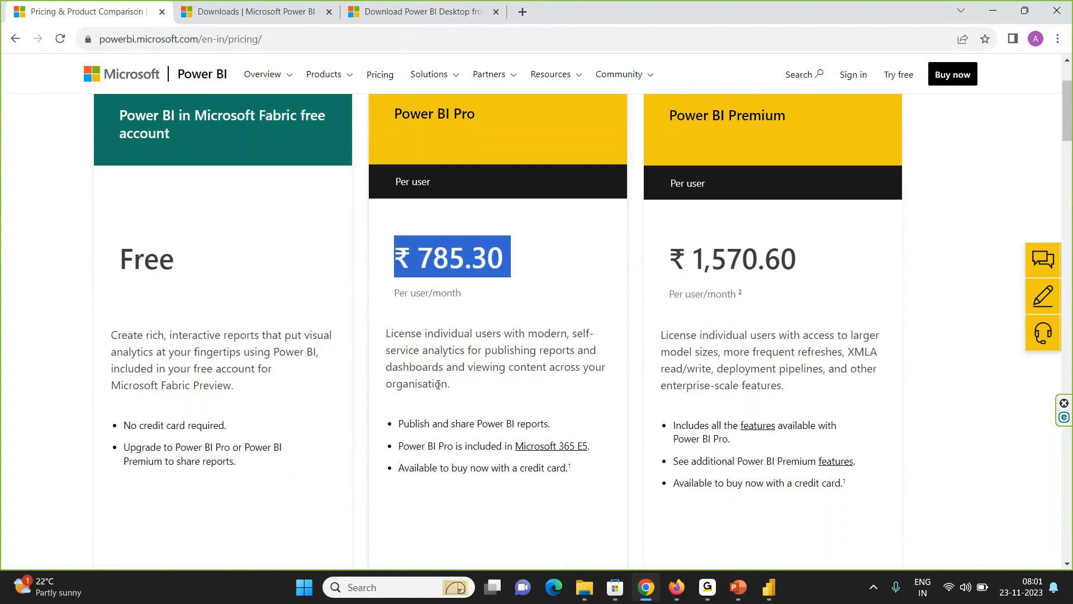
double_click(414, 424)
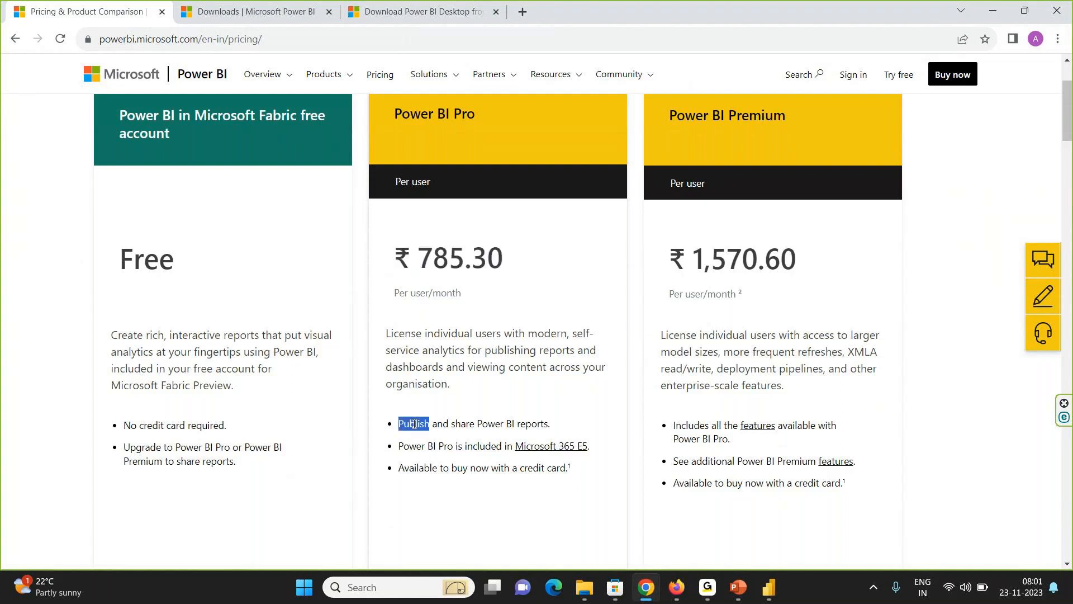
left_click(499, 425)
triple_click(416, 463)
left_click(416, 462)
triple_click(416, 462)
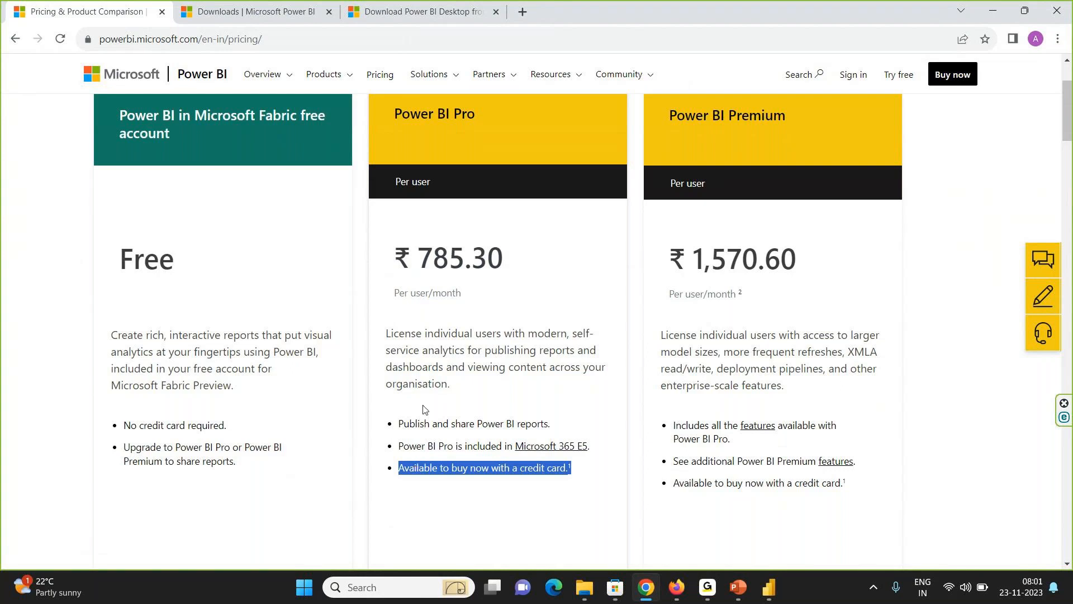
left_click_drag(400, 294, 469, 294)
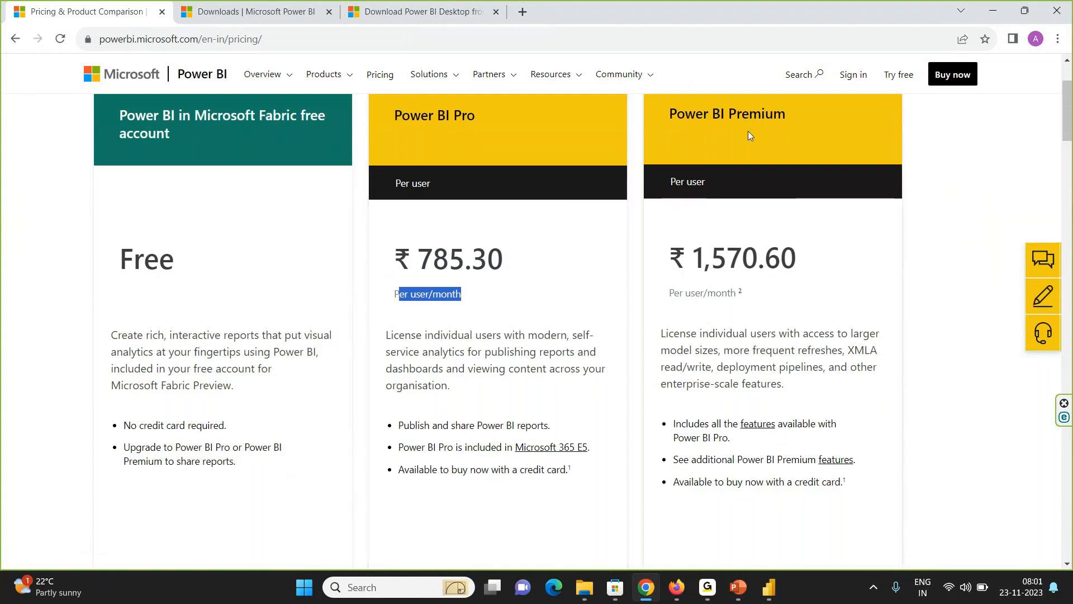
mouse_move(1070, 101)
left_mouse_down()
mouse_move(1069, 139)
mouse_move(1069, 101)
left_mouse_up()
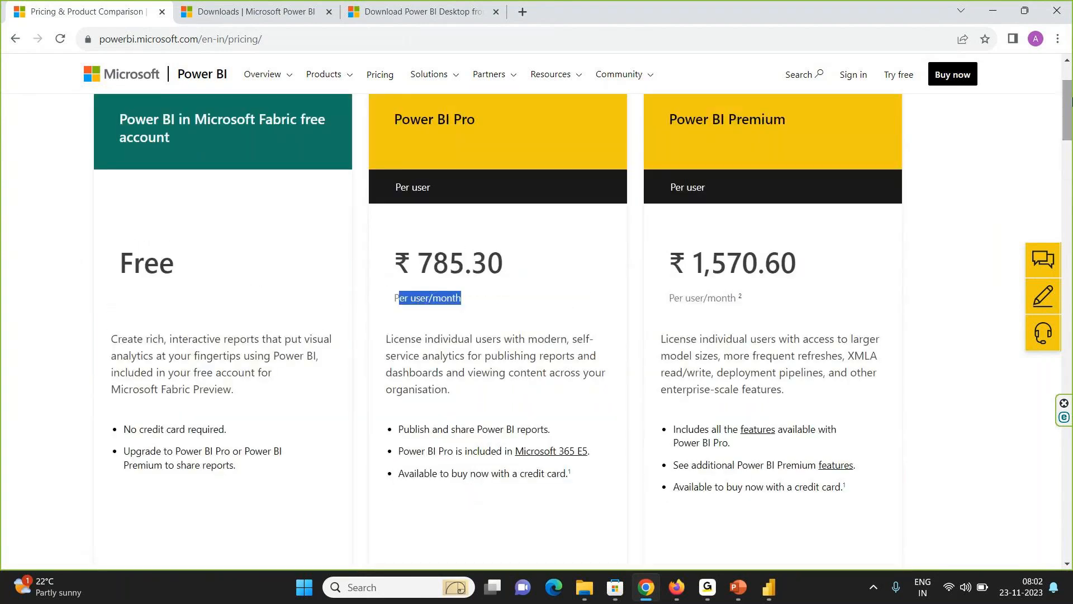
double_click(448, 269)
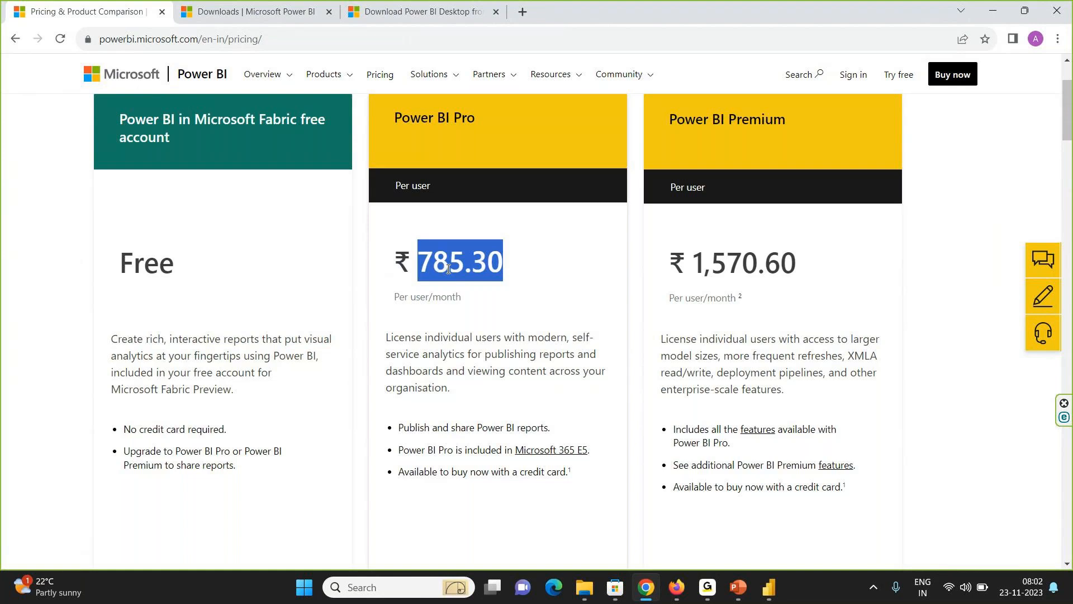
- Examine the Power BI Premium plan's price, included Pro features, additional features, model sizes and refresh benefits
triple_click(741, 122)
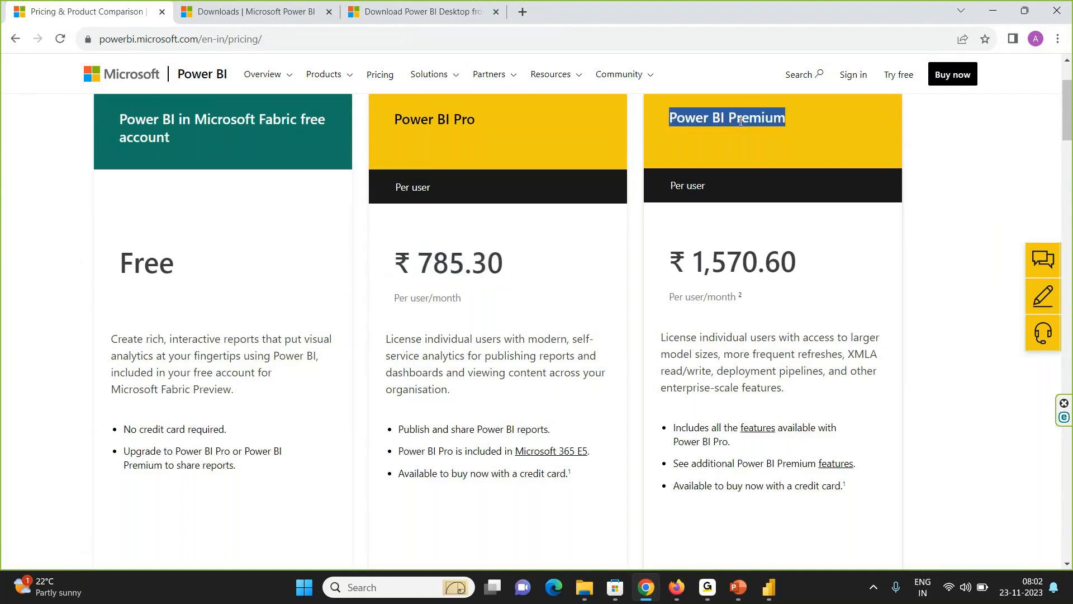
triple_click(717, 252)
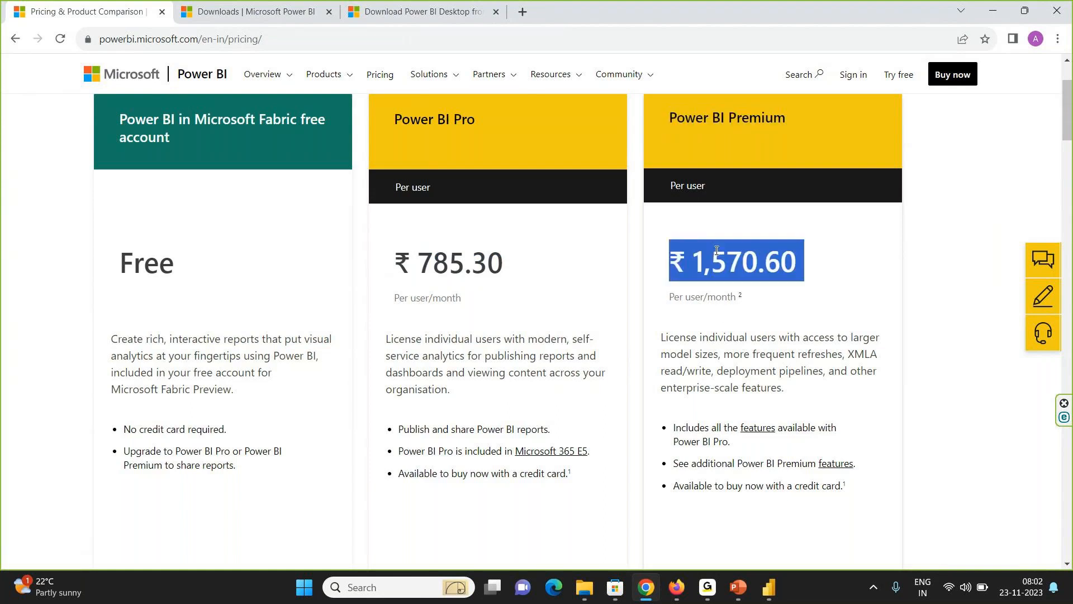
triple_click(716, 378)
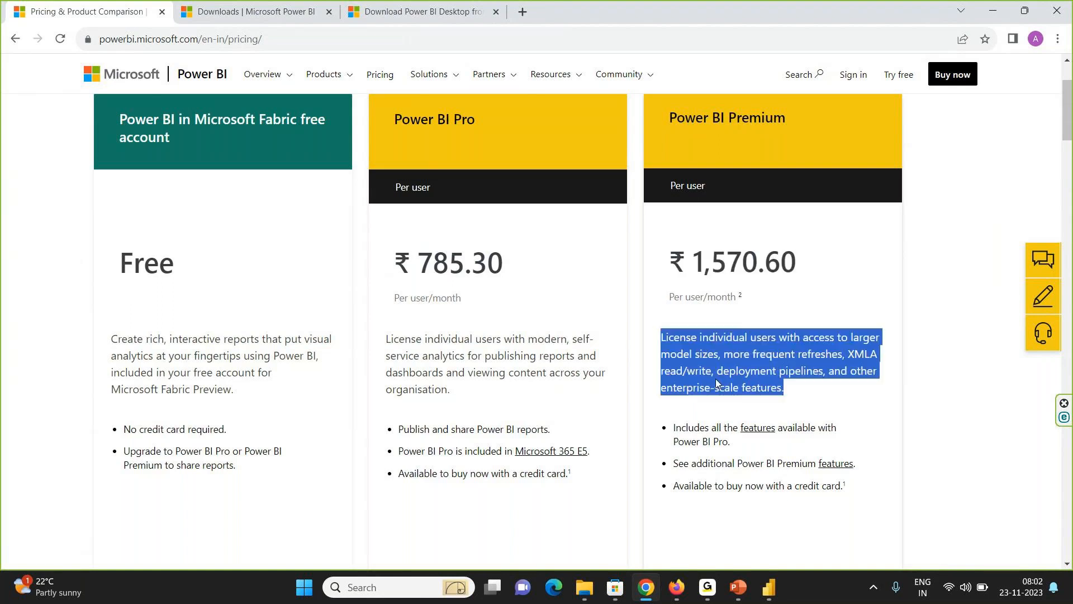
triple_click(704, 429)
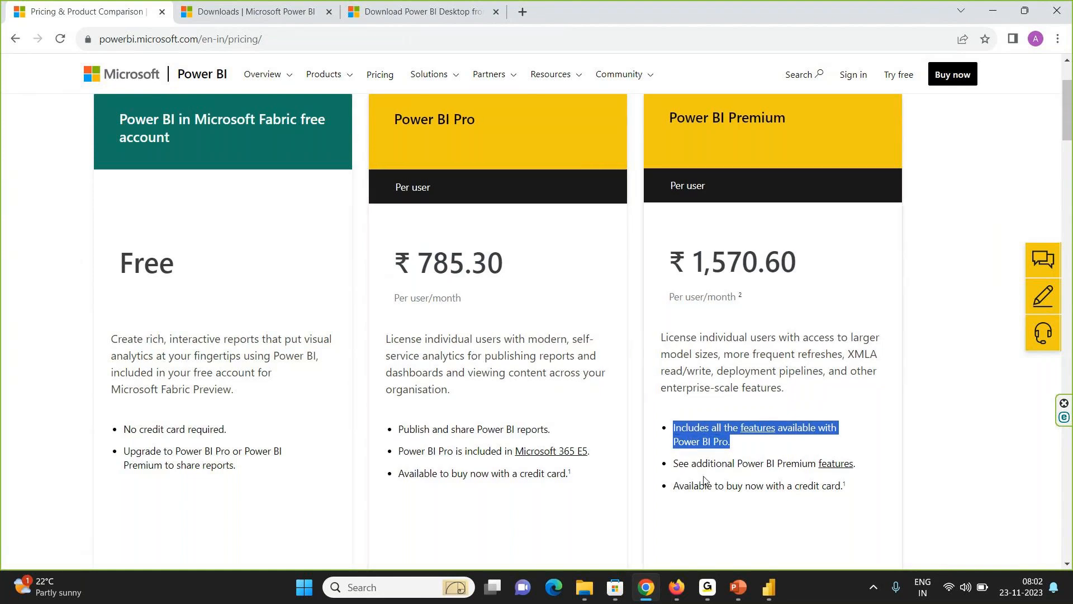
triple_click(745, 463)
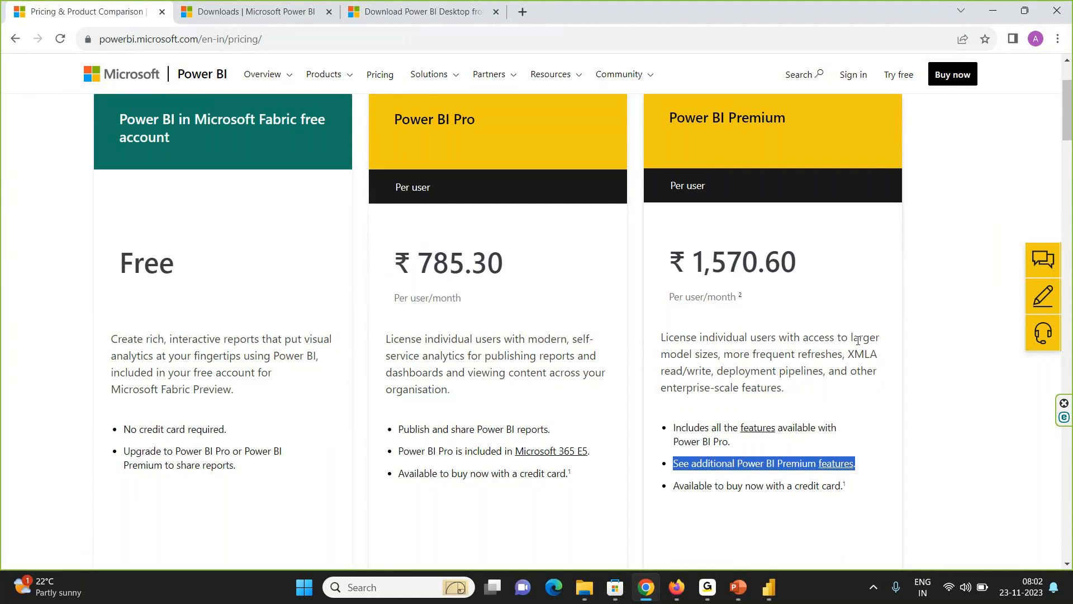
left_click_drag(847, 336, 853, 351)
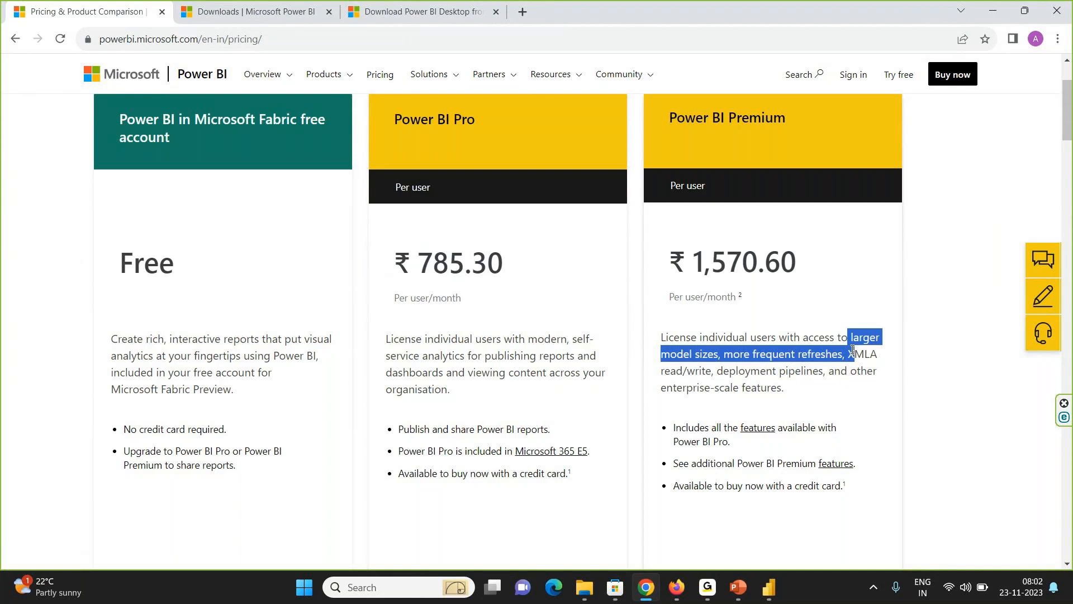
left_click_drag(853, 351, 714, 378)
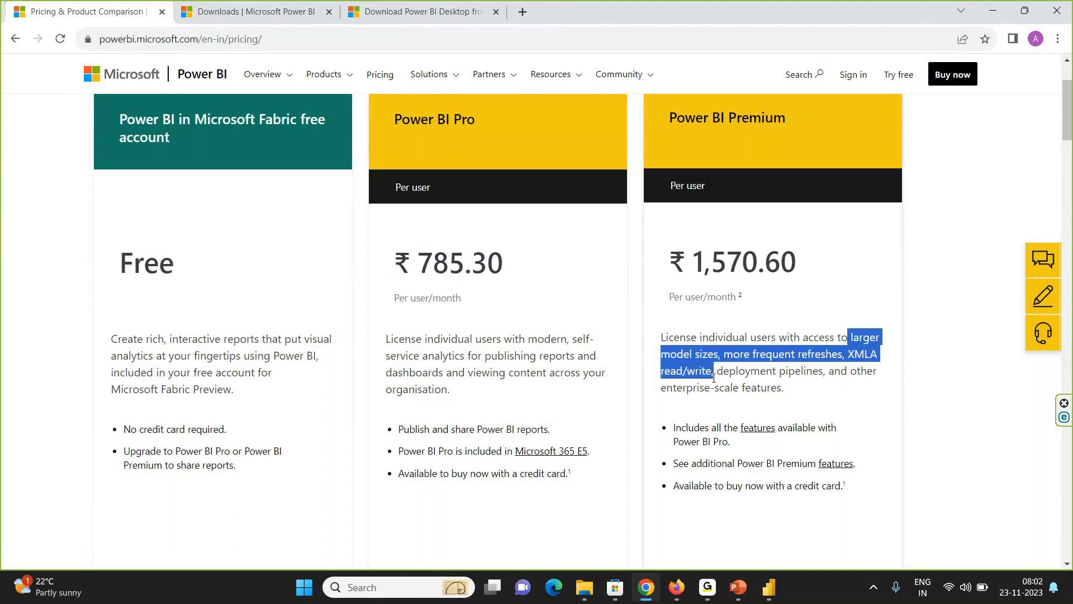
- Examine the Power BI Premium plan's deployment pipelines and other enterprise-scale features
left_click(774, 372)
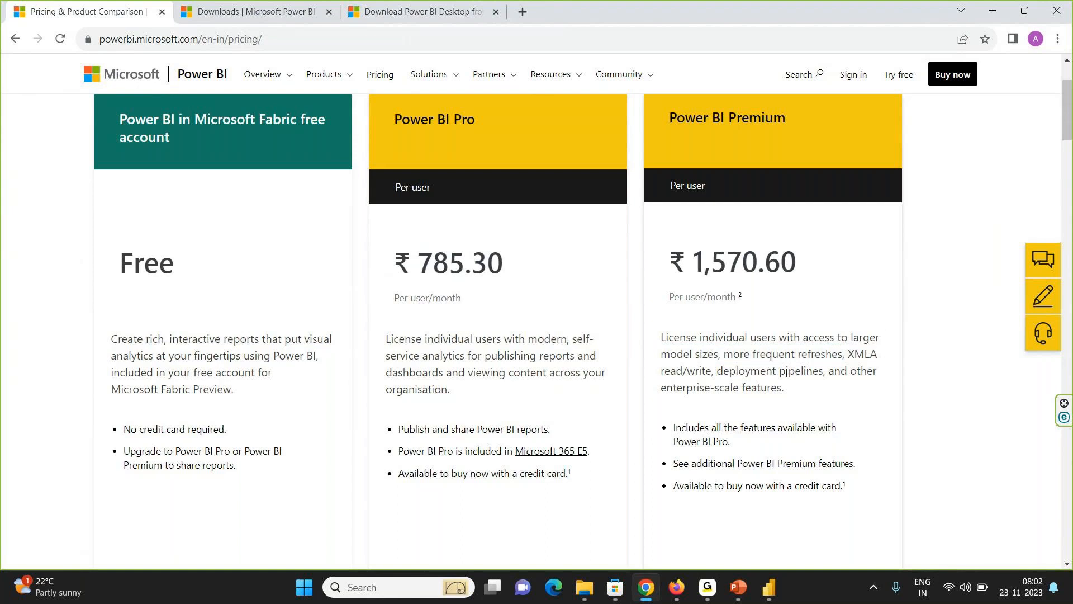
left_click_drag(791, 396, 782, 385)
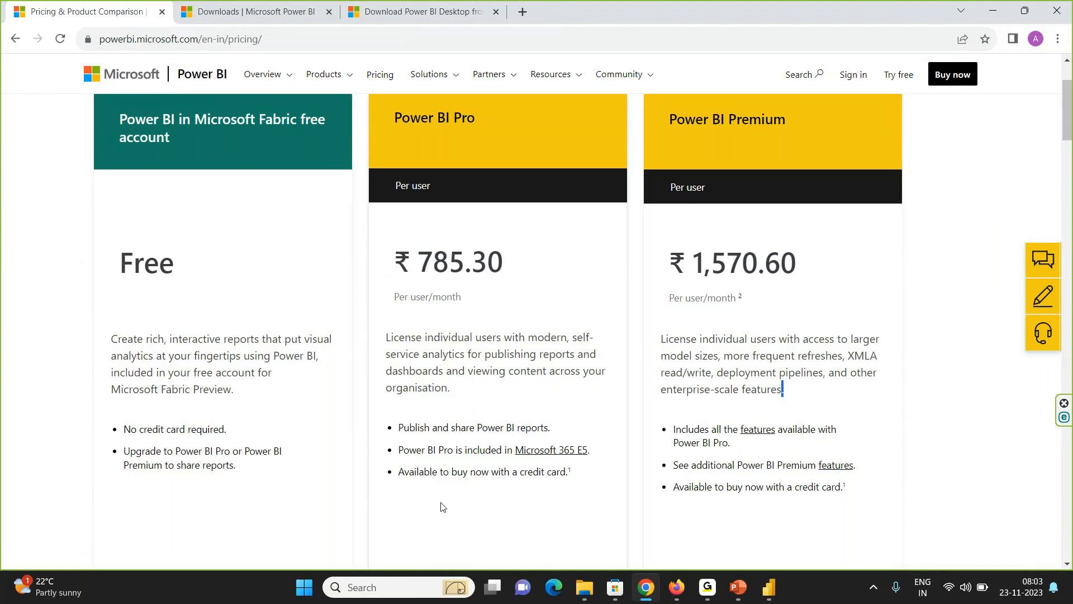
left_click(707, 587)
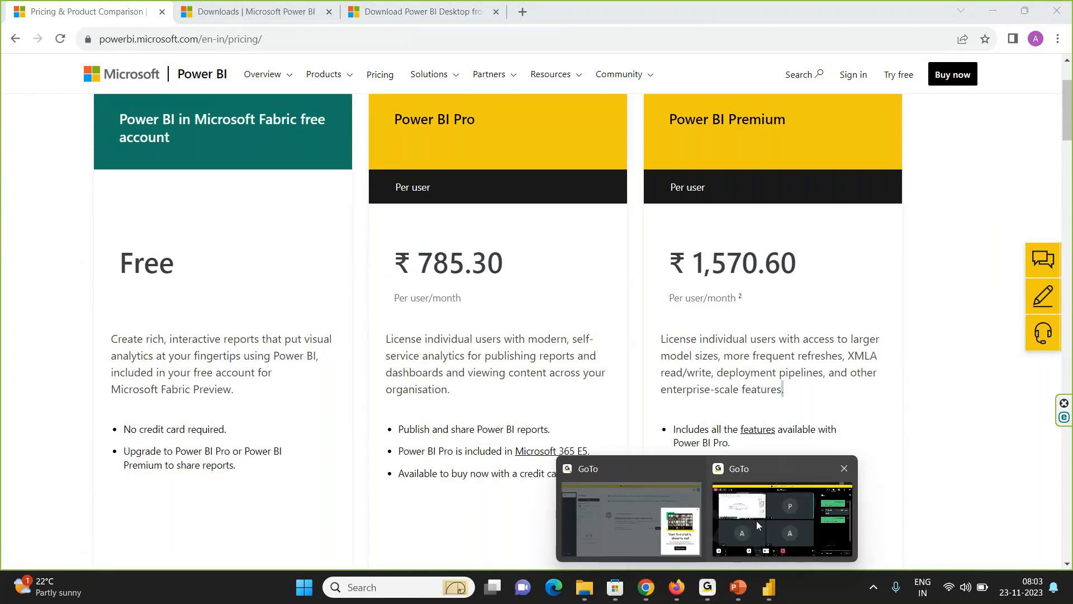
left_click(757, 521)
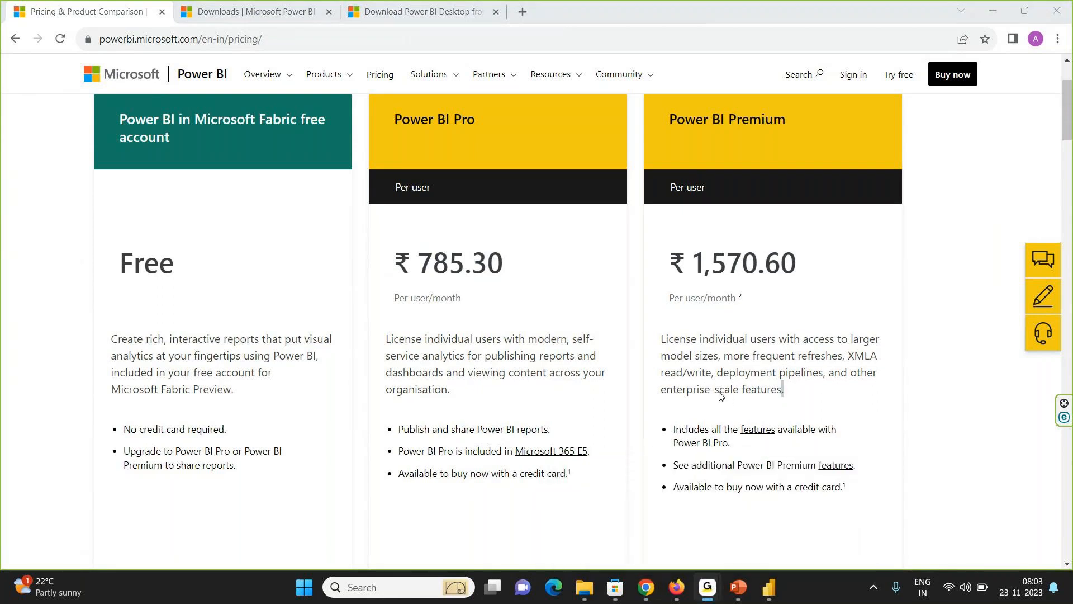
left_click(721, 396)
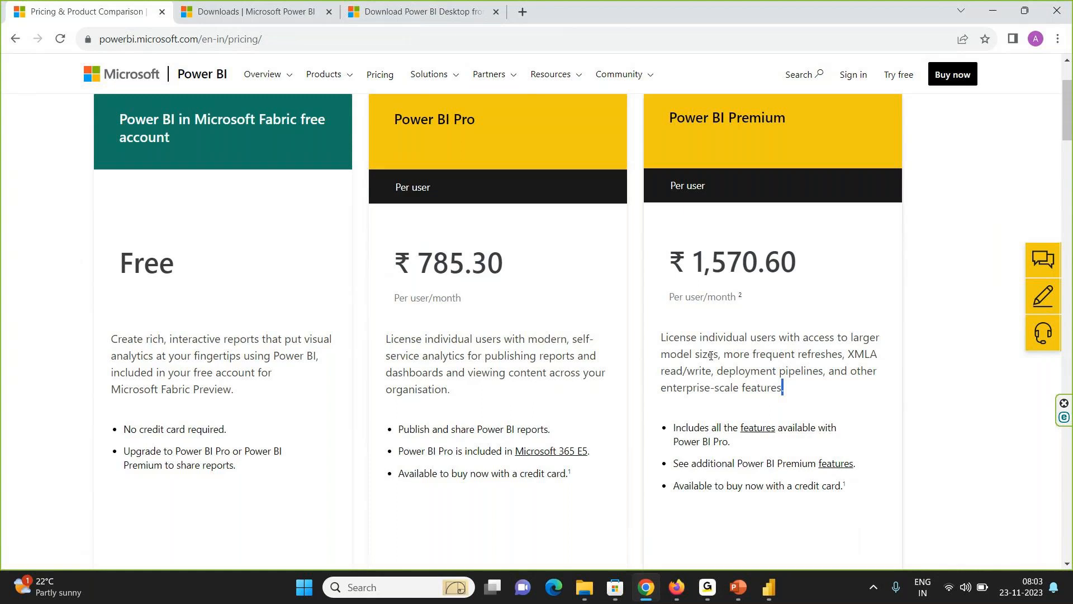
- Review the Power BI Pro plan's description of publishing reports and viewing content across the organisation
left_click(774, 598)
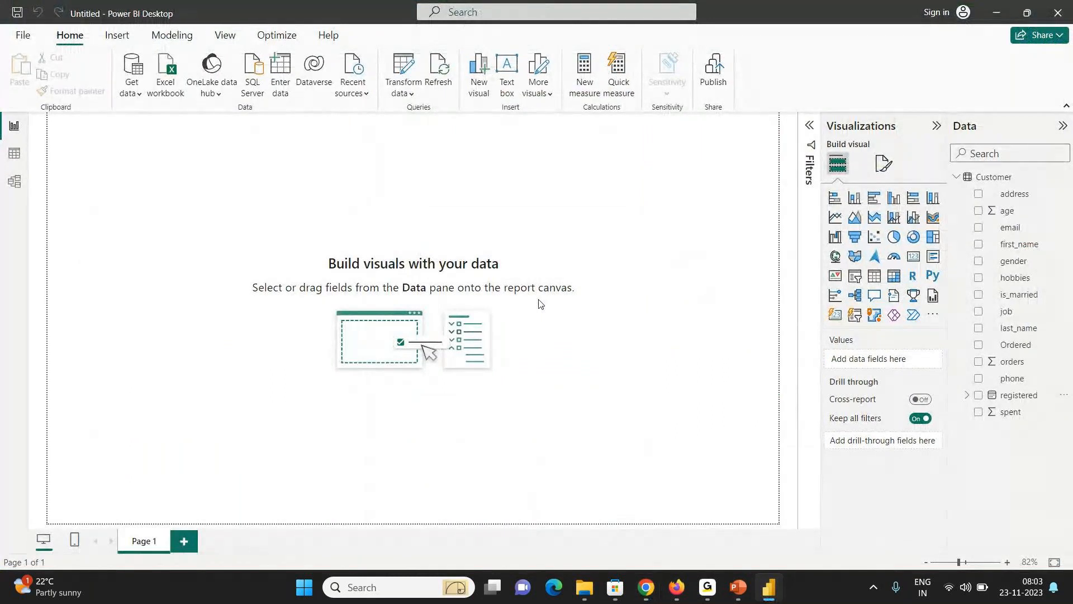
key("alt+Tab")
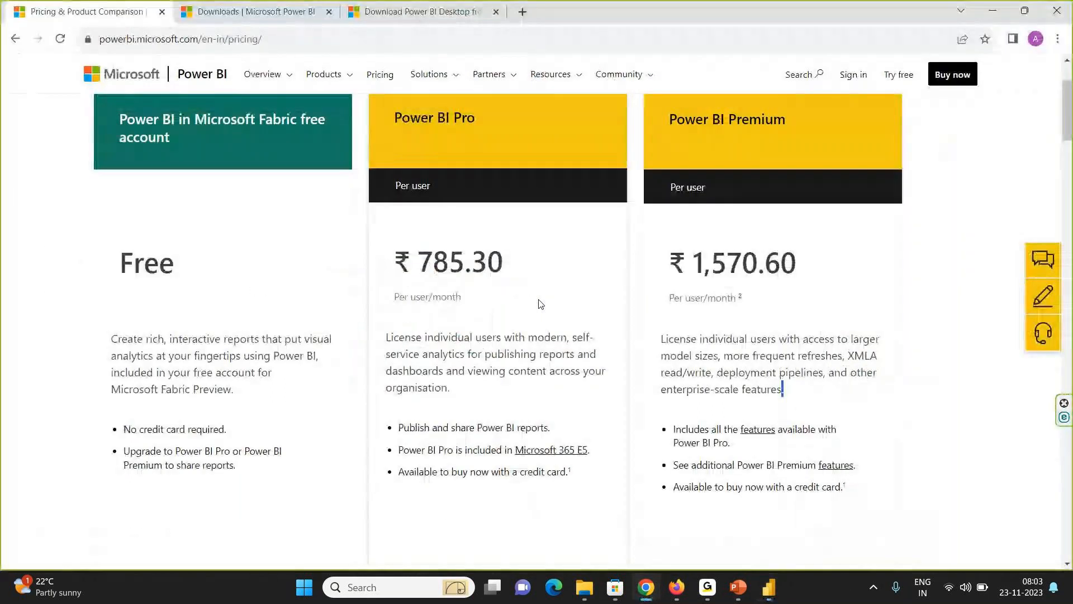
triple_click(471, 338)
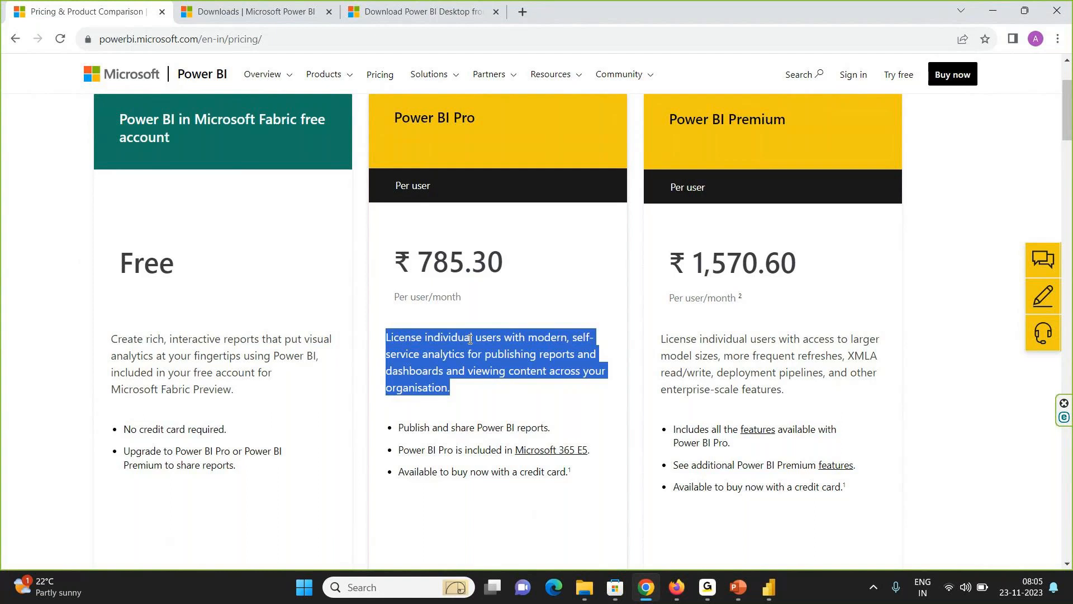
- Compare the Power BI Premium plan's price and refresh benefits with the Power BI Pro plan's price
left_click(739, 588)
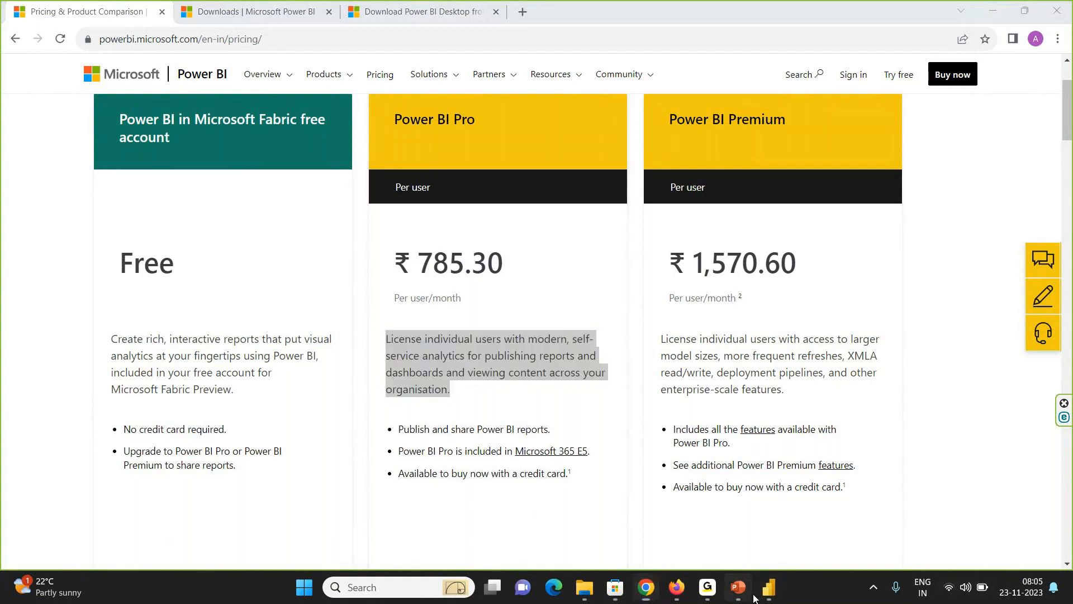
left_click(767, 590)
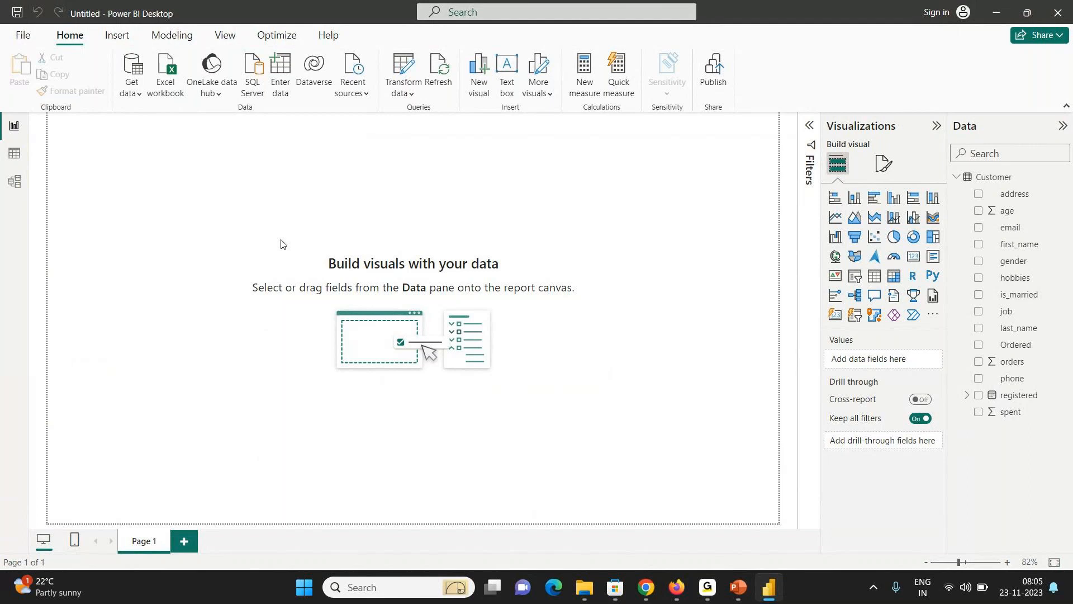
key("alt+Tab")
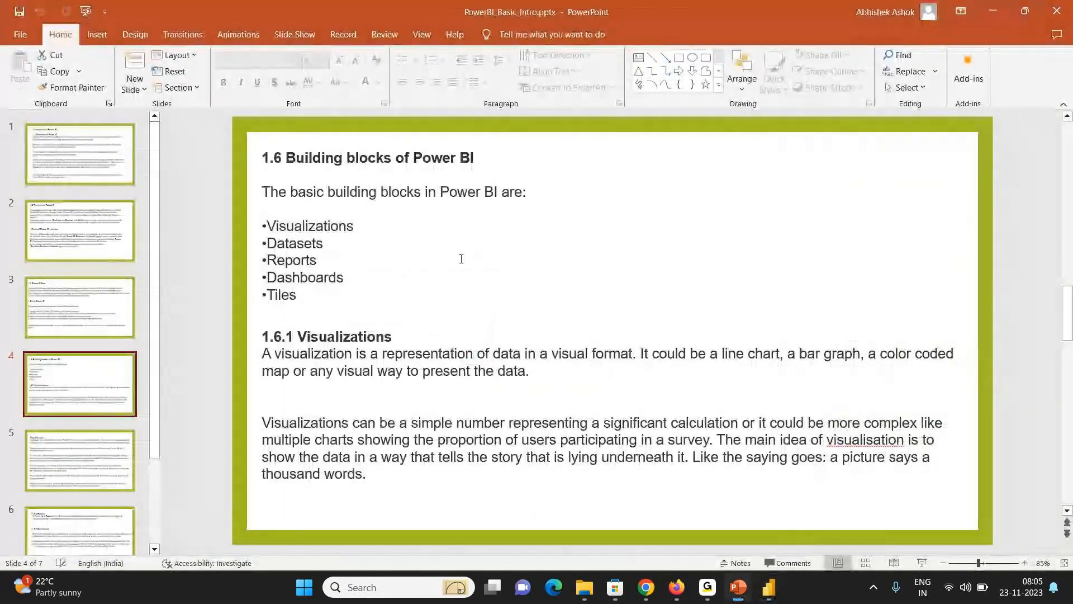
key("alt+Tab")
key("alt+Tab")
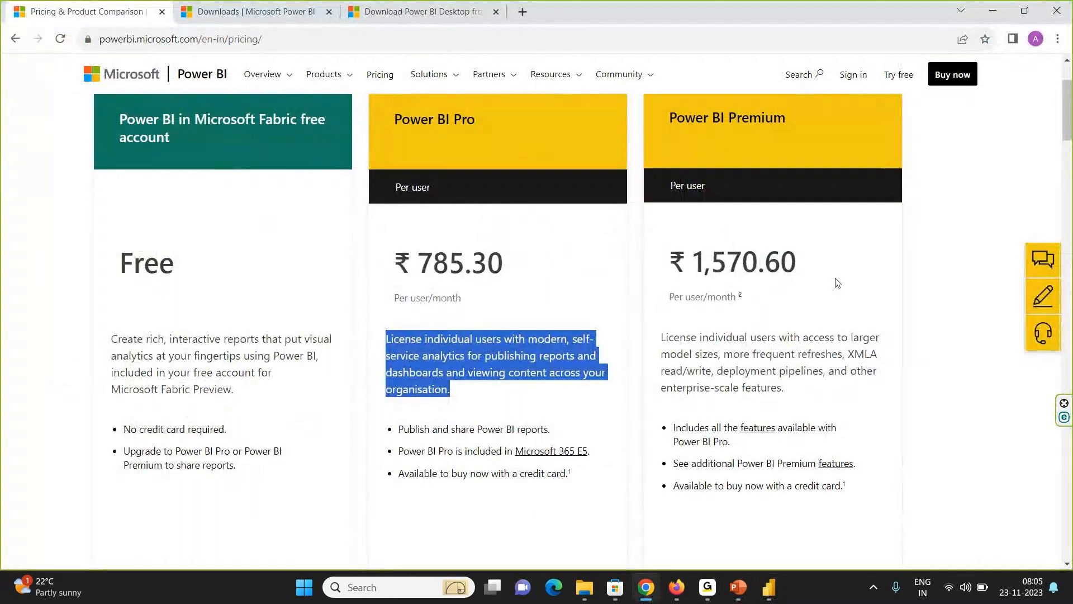
triple_click(770, 269)
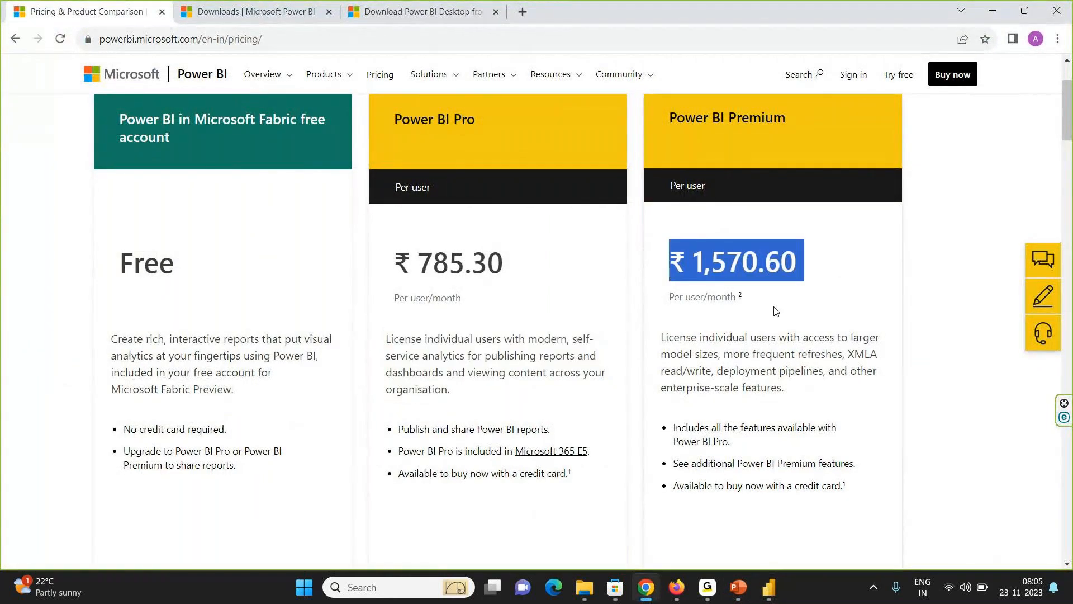
left_click(767, 371)
left_click_drag(722, 356, 840, 358)
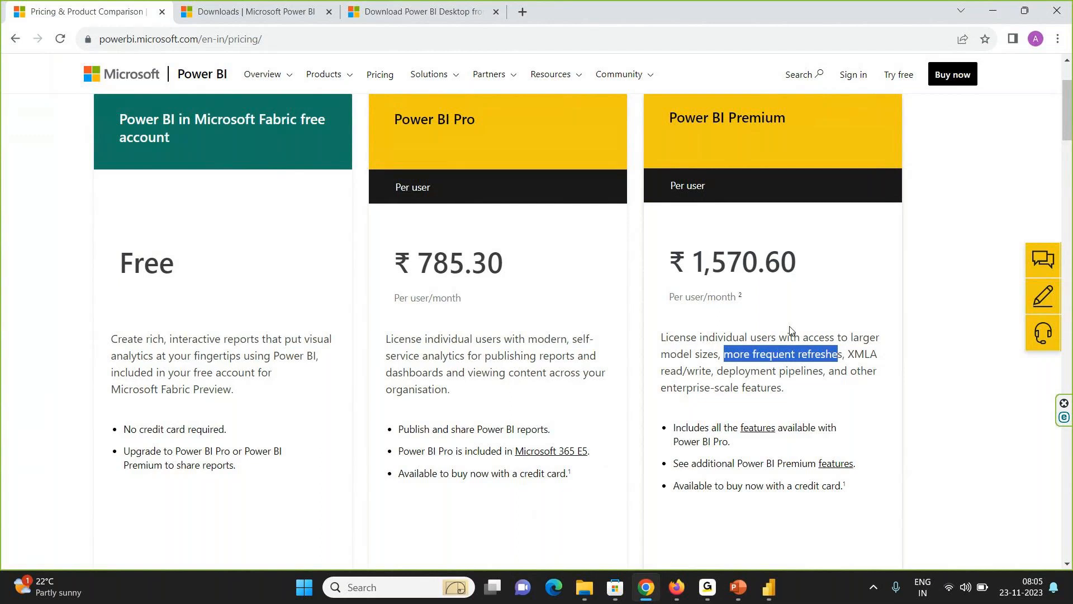
double_click(433, 268)
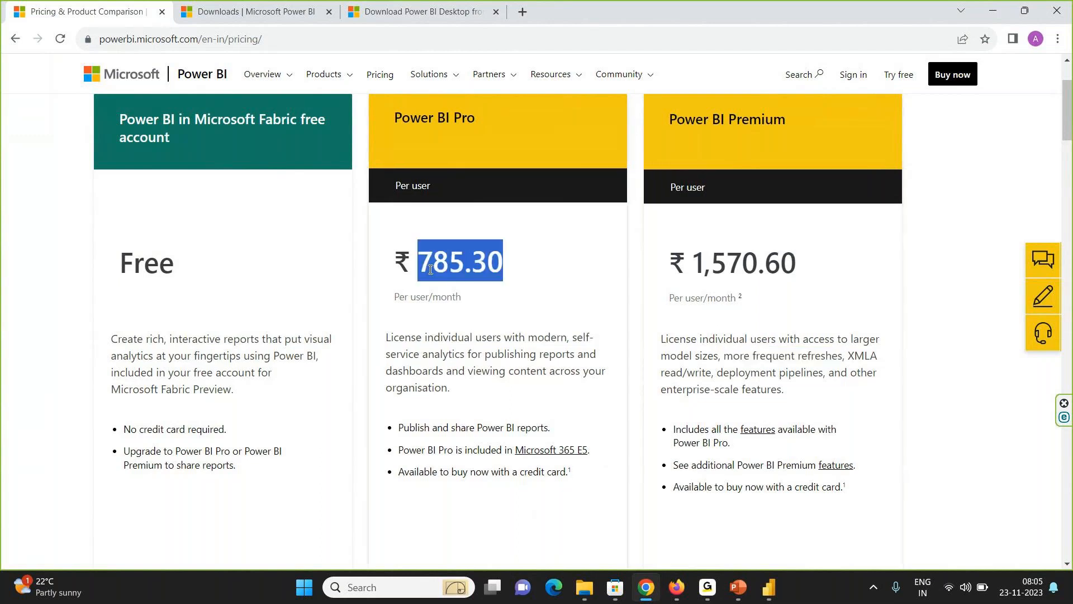
- Switch to Power BI Desktop and save the report as Customer_Report.pbix in the PBI_Tutorial folder
key("alt+Tab")
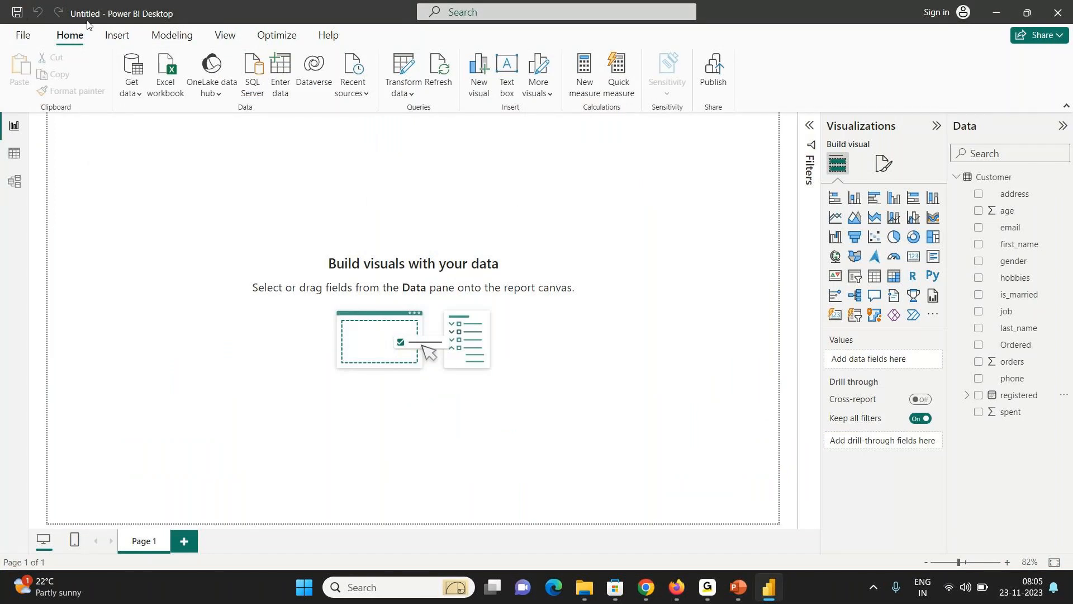
left_click(25, 38)
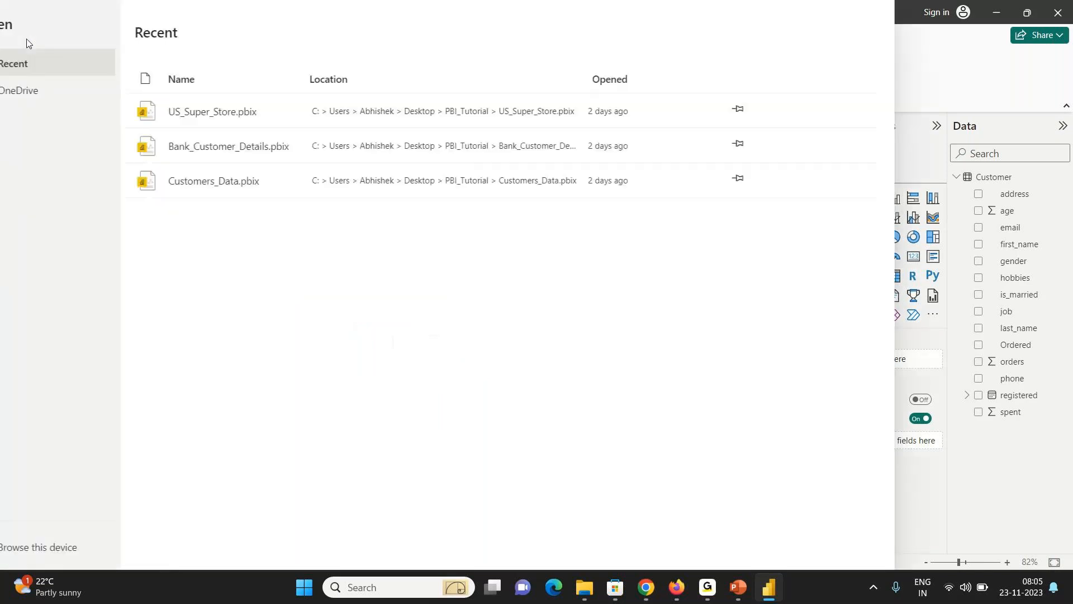
left_click(50, 129)
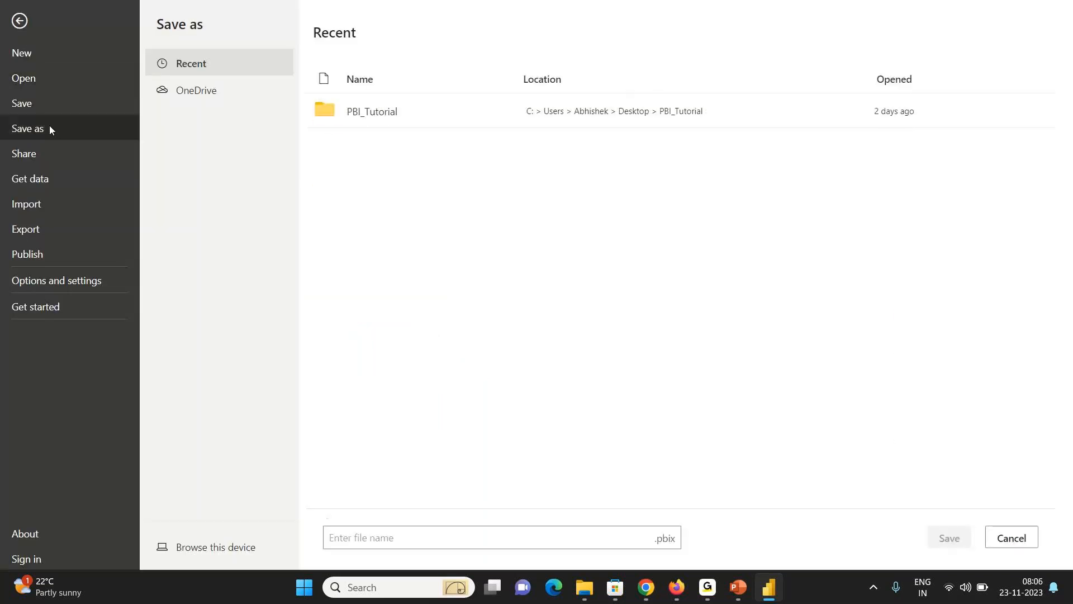
left_click(217, 548)
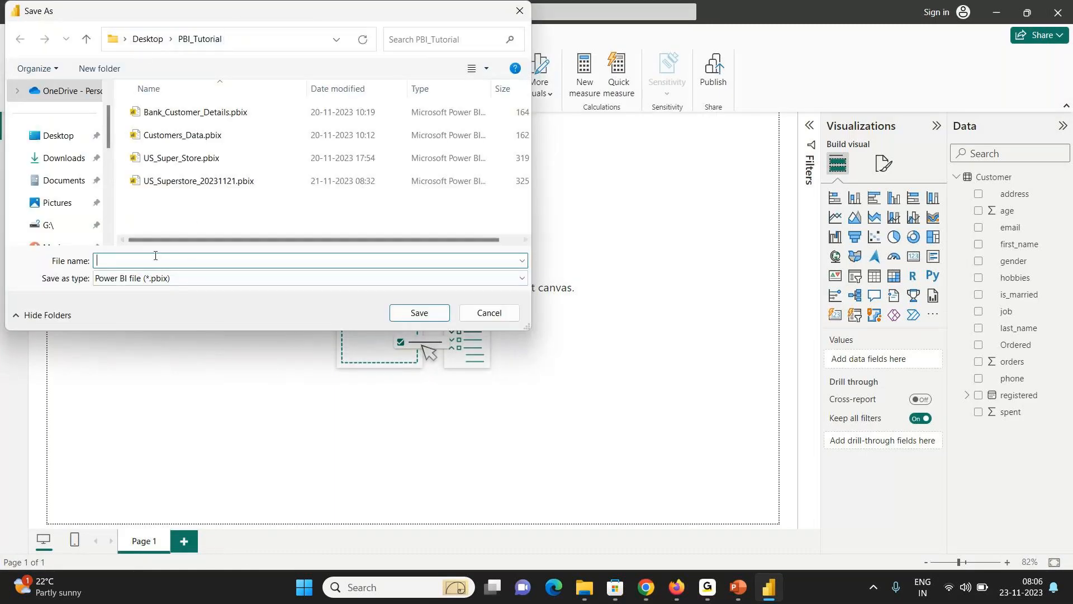
type("Customer")
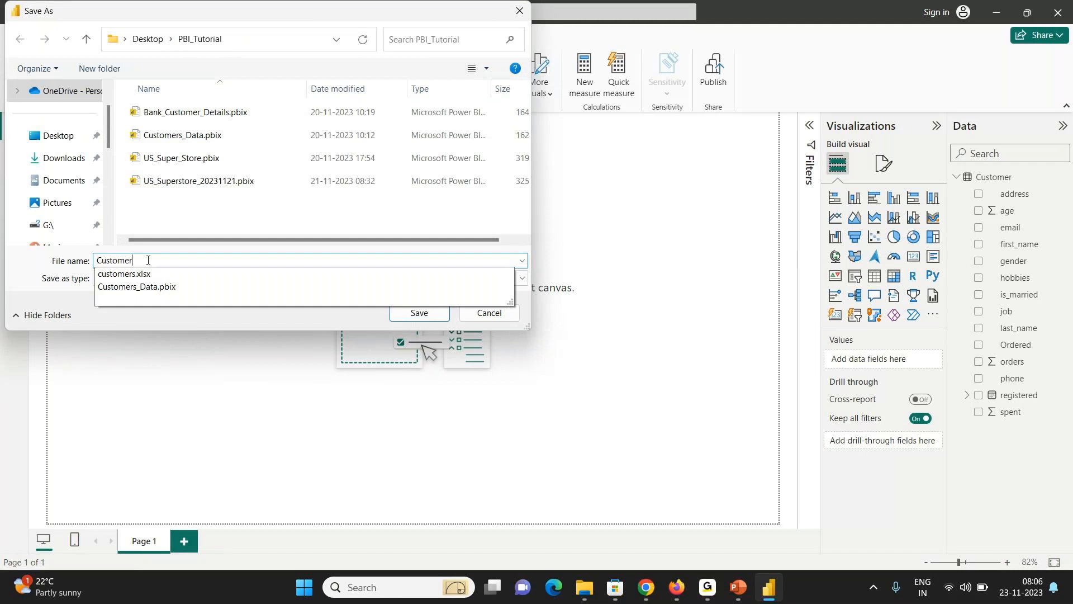
type("_Report")
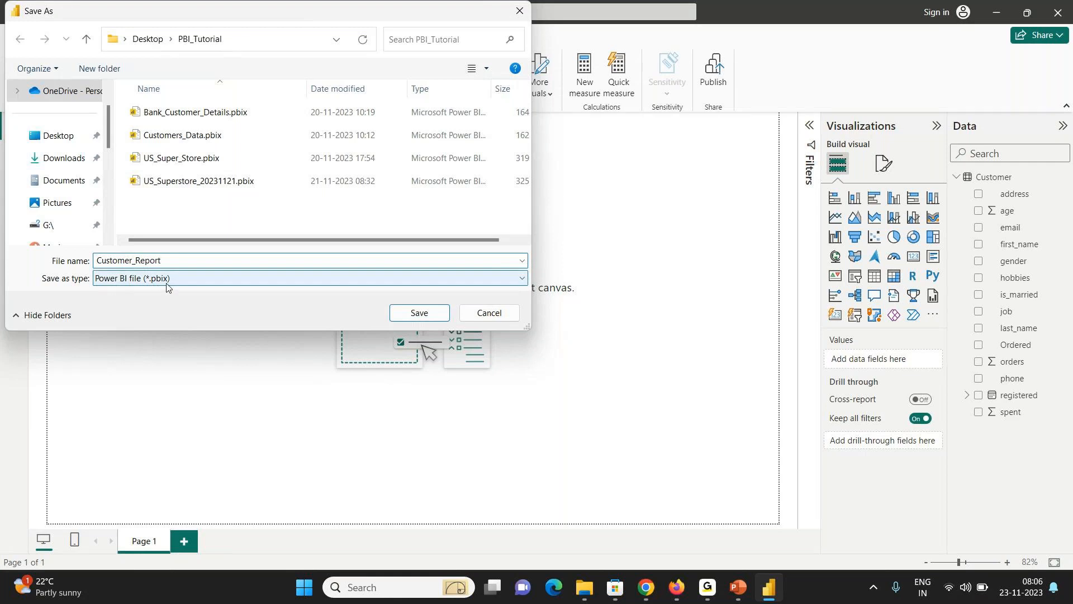
left_click(399, 317)
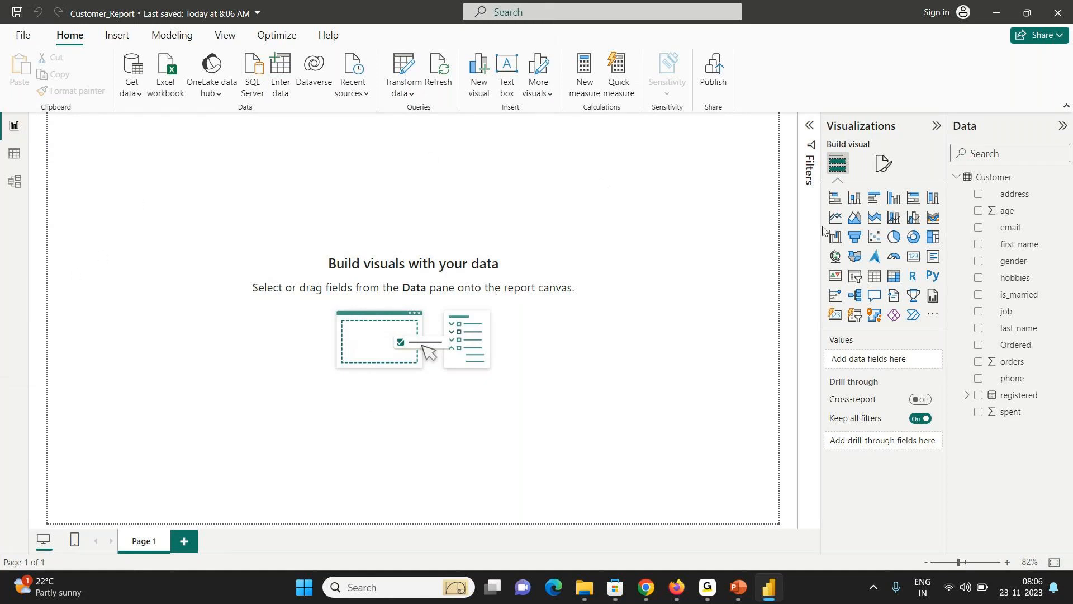
- Add an enlarged table visual with the Customer fields first_name and last_name and place it at the report page's lower left
left_click(979, 246)
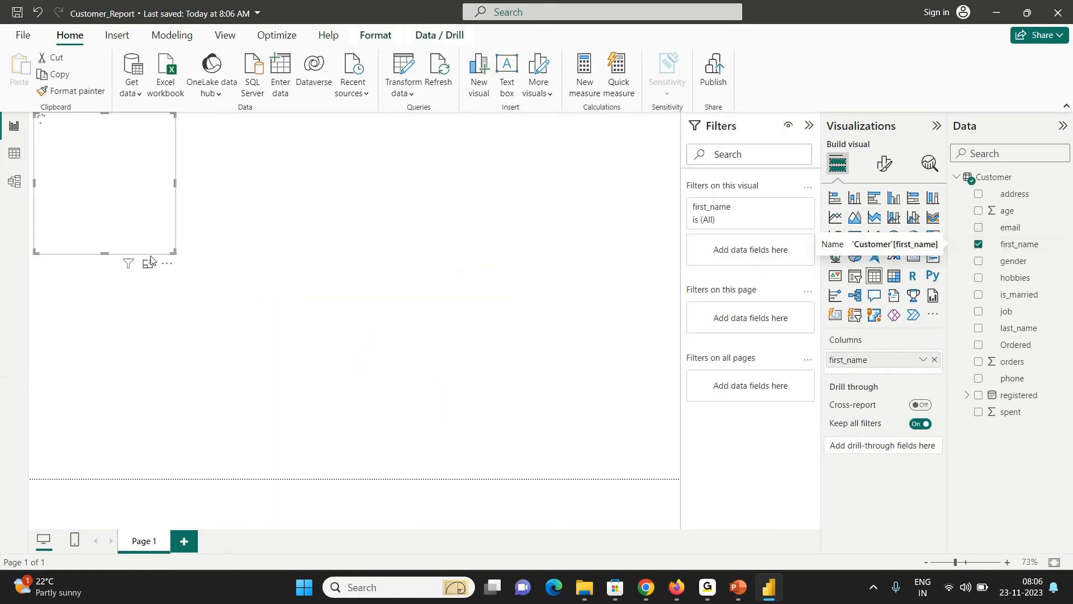
left_click_drag(174, 251, 456, 335)
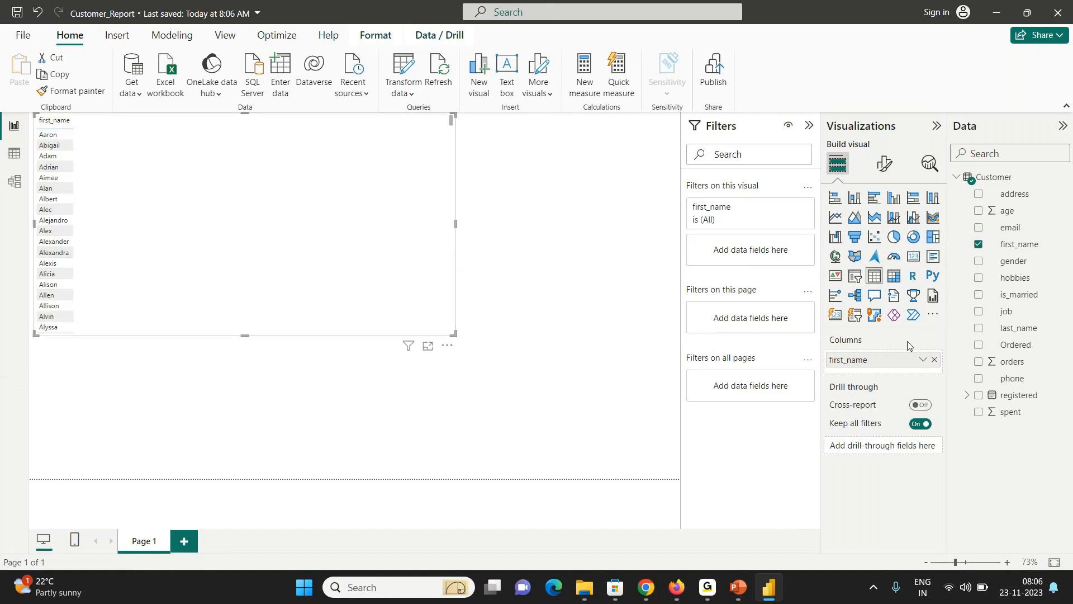
left_click(979, 328)
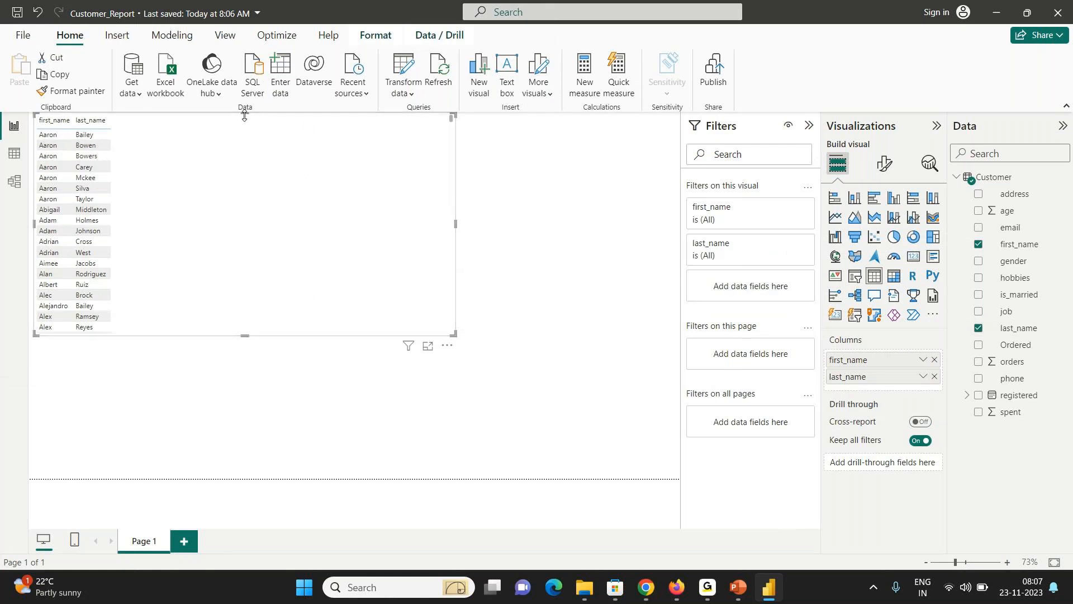
left_click_drag(208, 125, 203, 233)
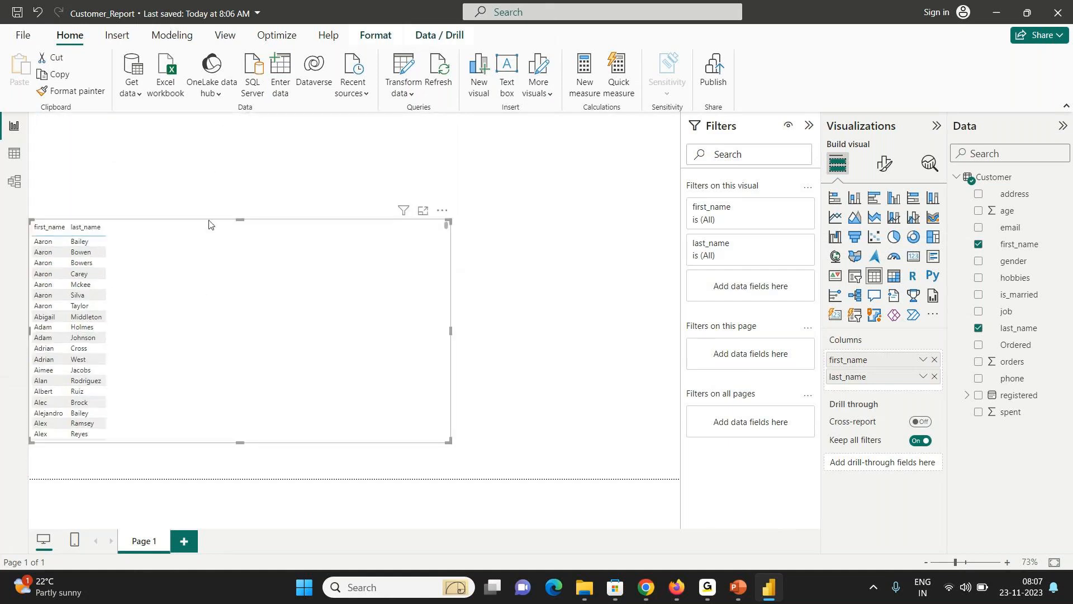
left_click_drag(209, 223, 209, 304)
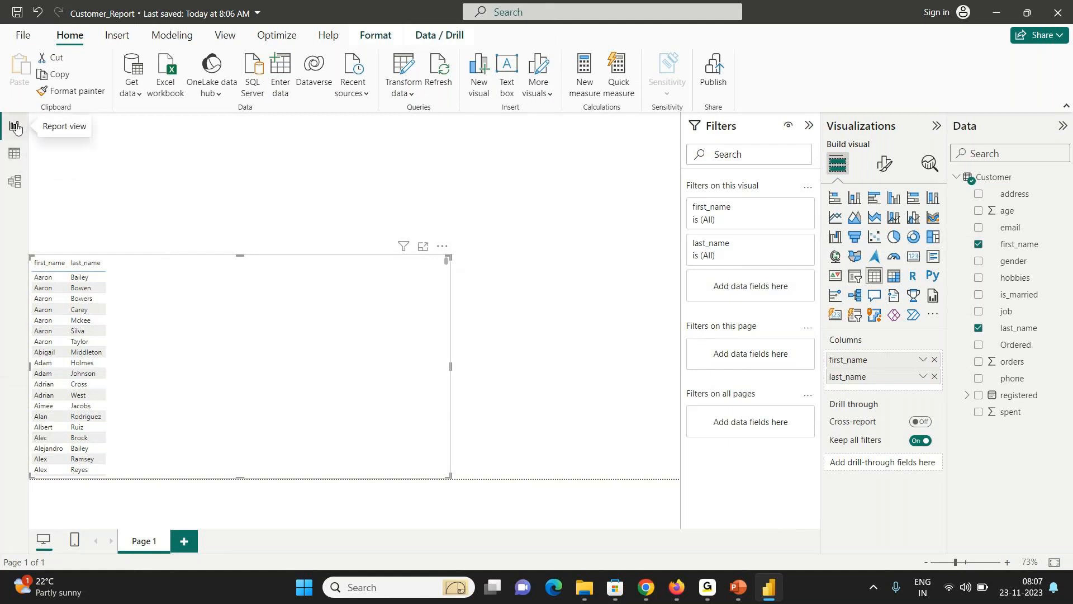
- Browse the Customer table's columns and rows in Table view and show its card in Model view
left_click(17, 161)
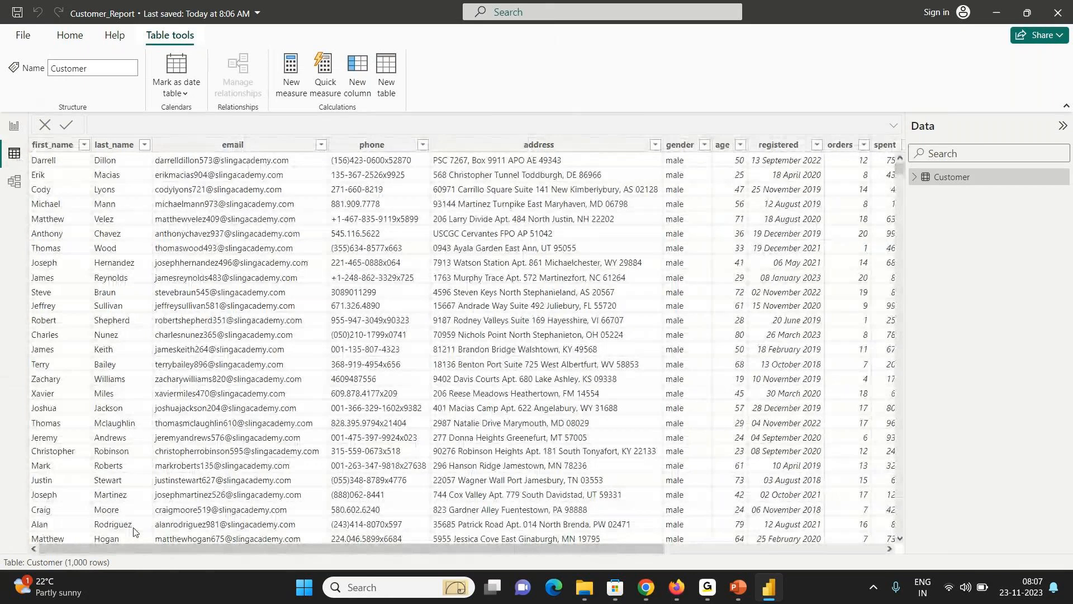
left_click_drag(125, 550, 91, 565)
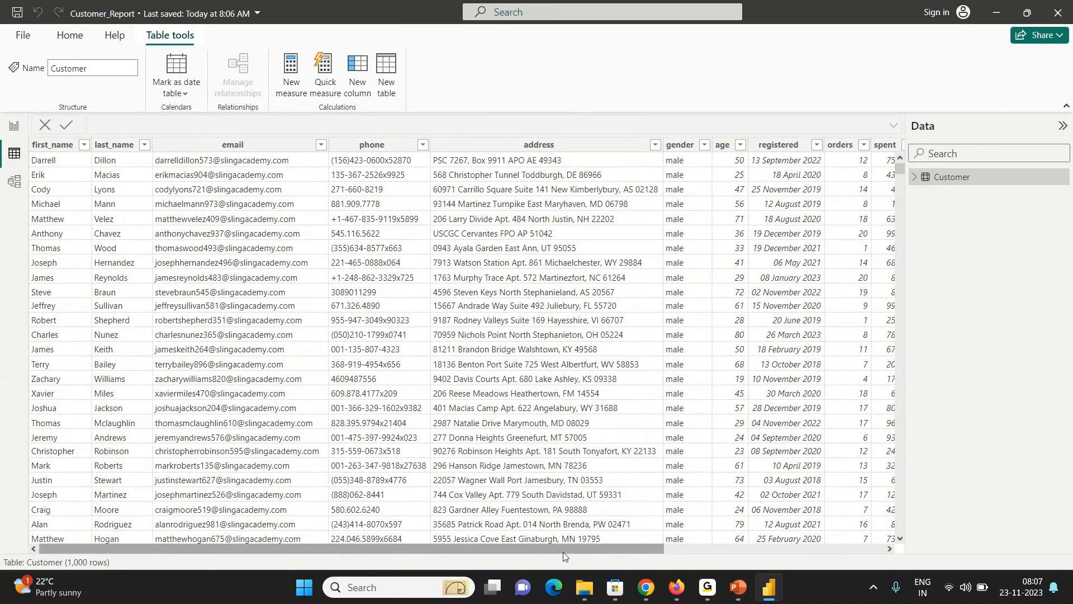
left_click_drag(563, 550, 767, 551)
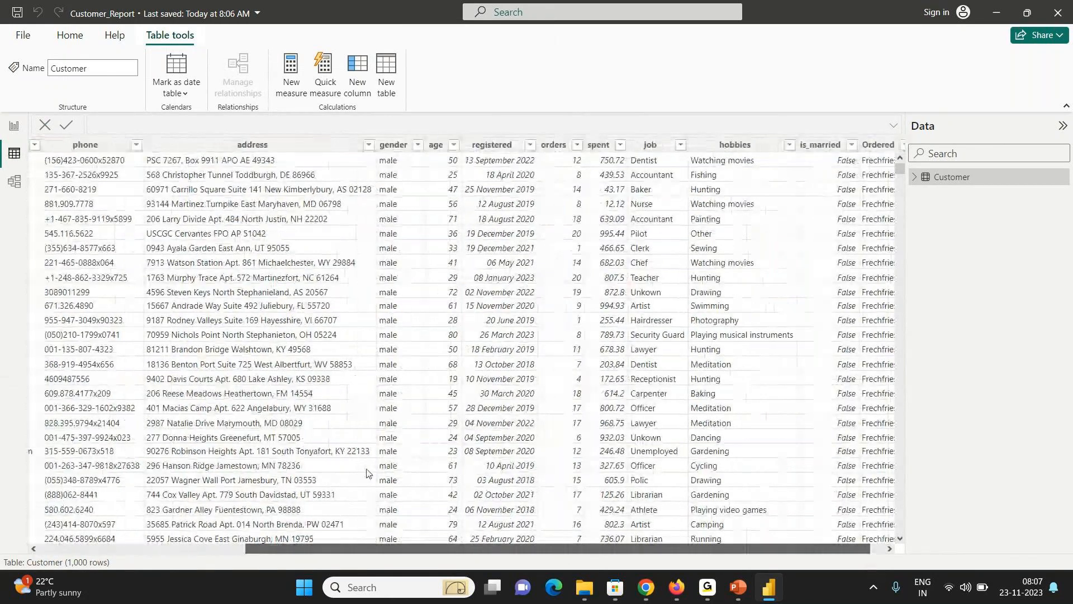
left_click_drag(367, 473, 178, 530)
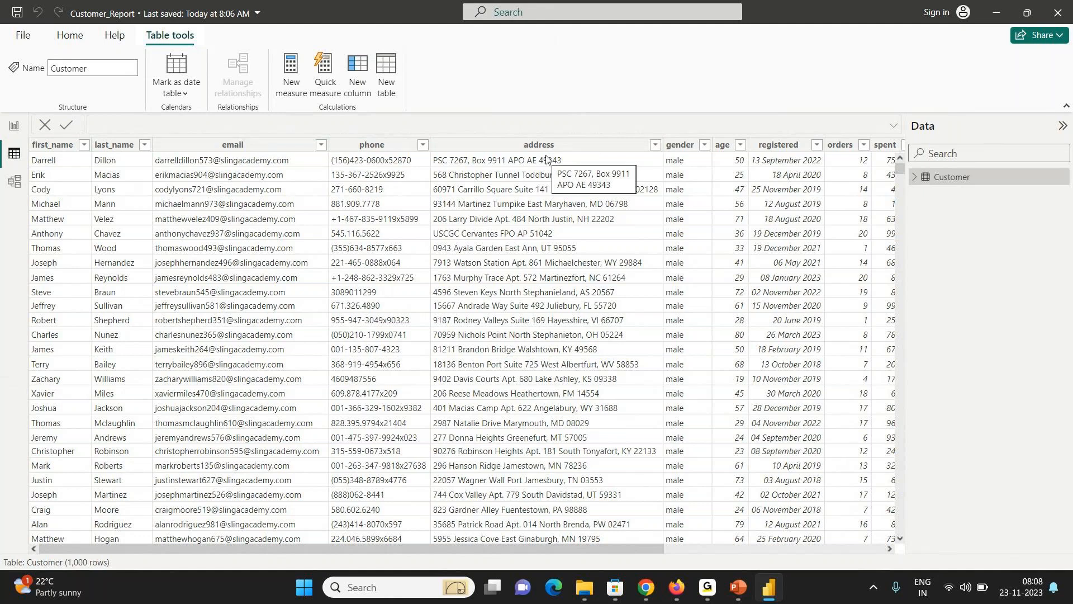
left_click(15, 182)
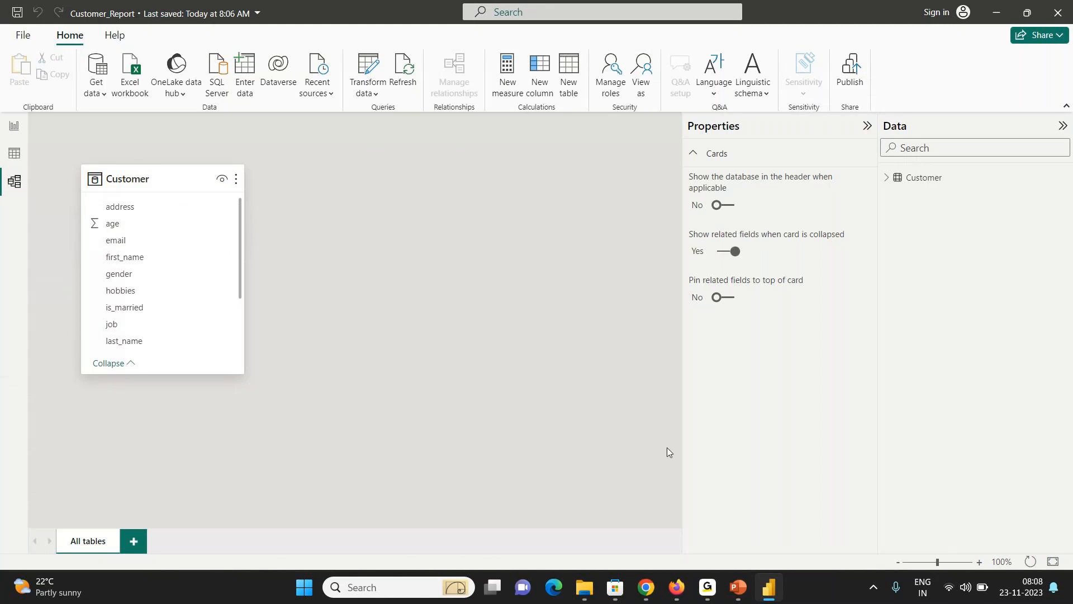
- Open customers.xlsx from the PBI_Tutorial folder in Excel and add a new worksheet after the Customer sheet
left_click(585, 588)
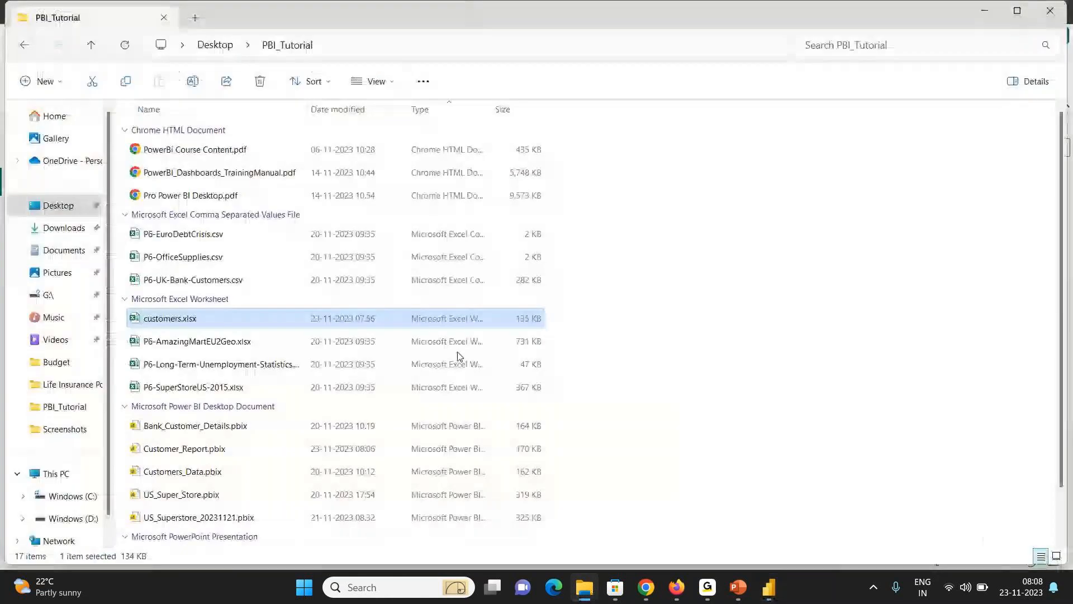
double_click(273, 328)
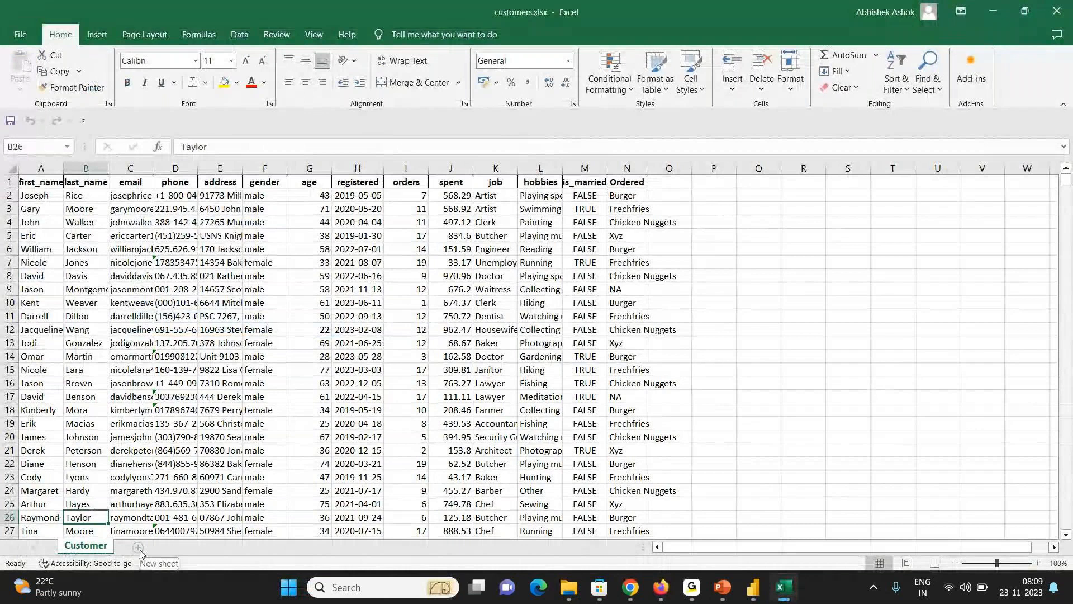
left_click(170, 548)
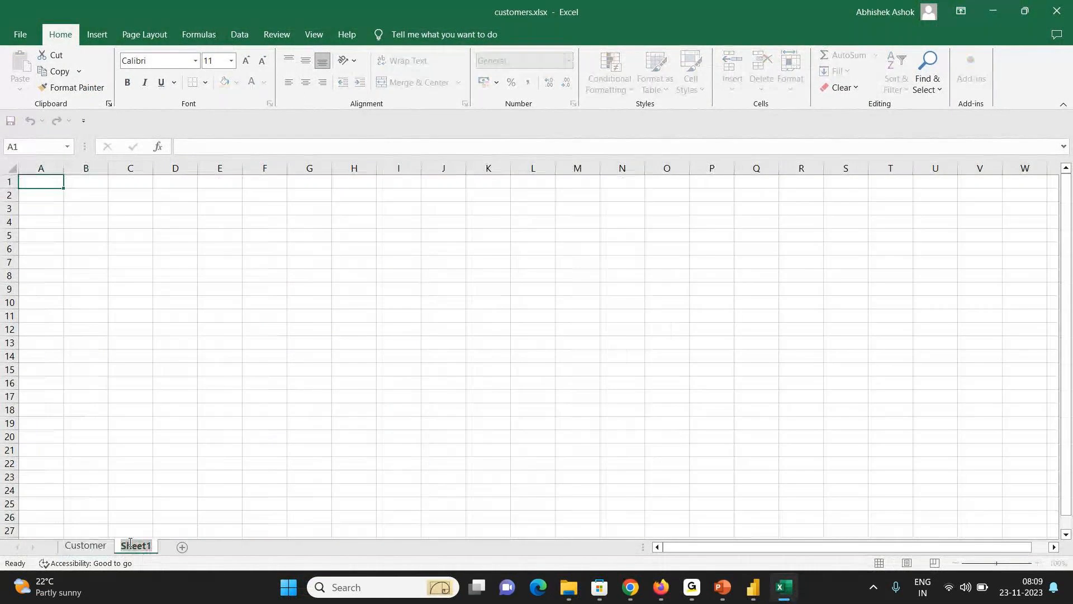
- Autofit the address column on the Customer sheet and copy the whole column into column A of Sheet1
left_click(101, 549)
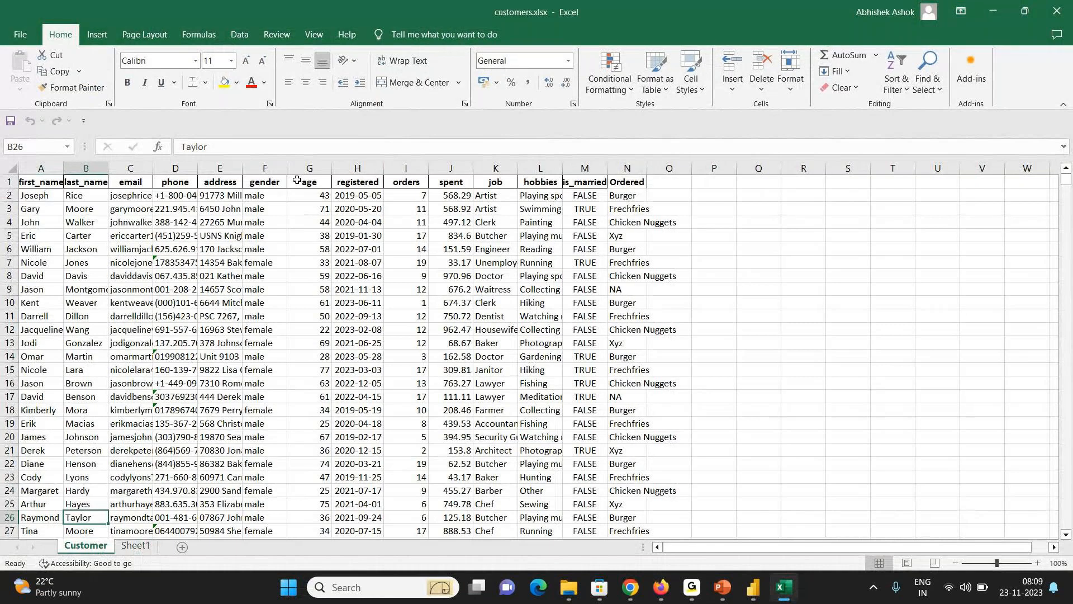
left_click(220, 182)
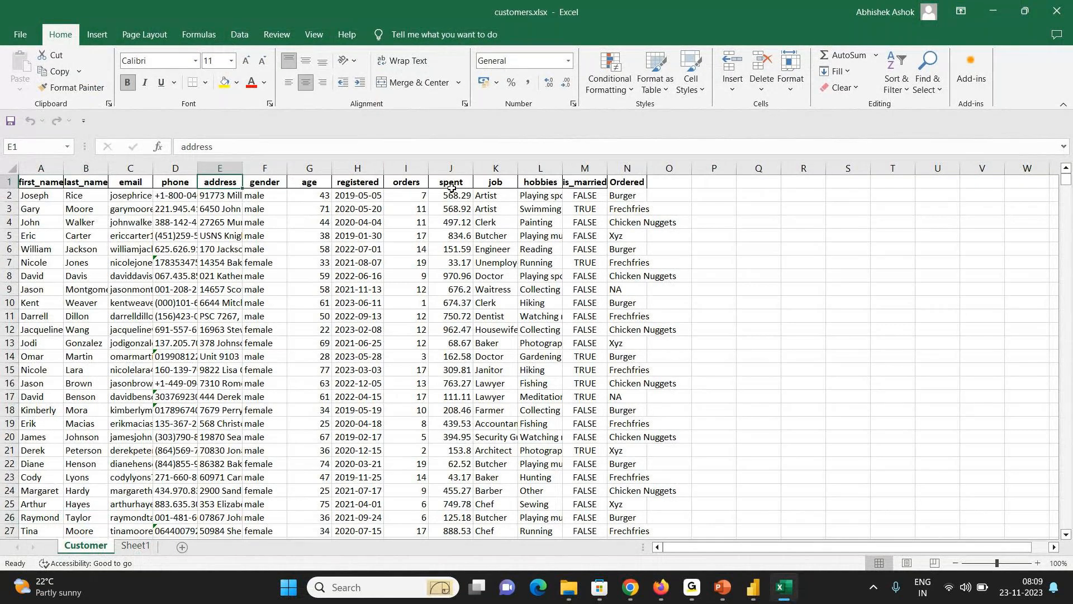
left_click(559, 182)
key("Right")
key("Right")
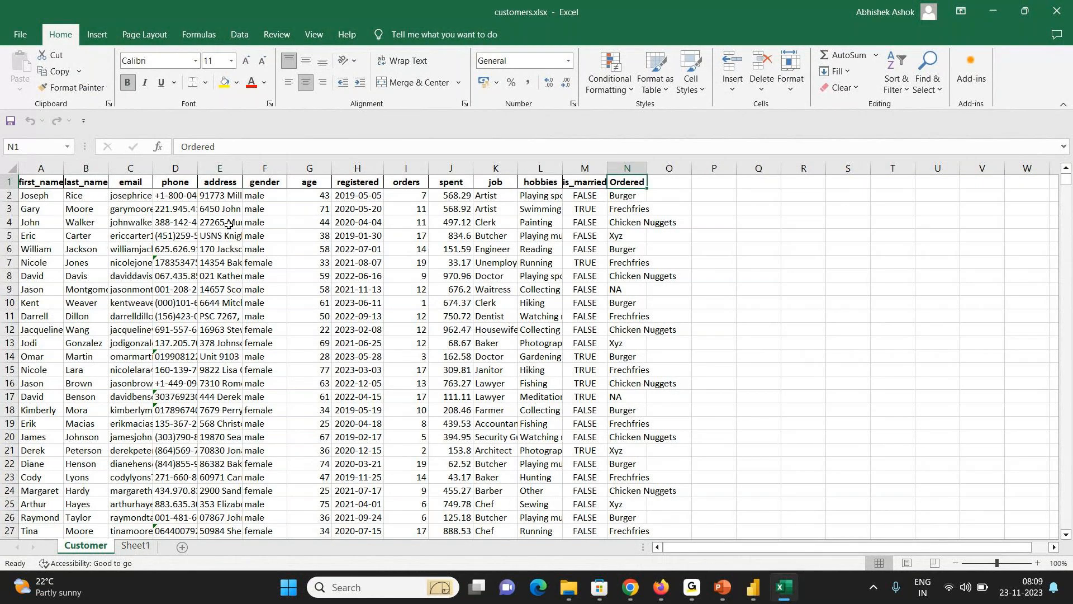
double_click(242, 169)
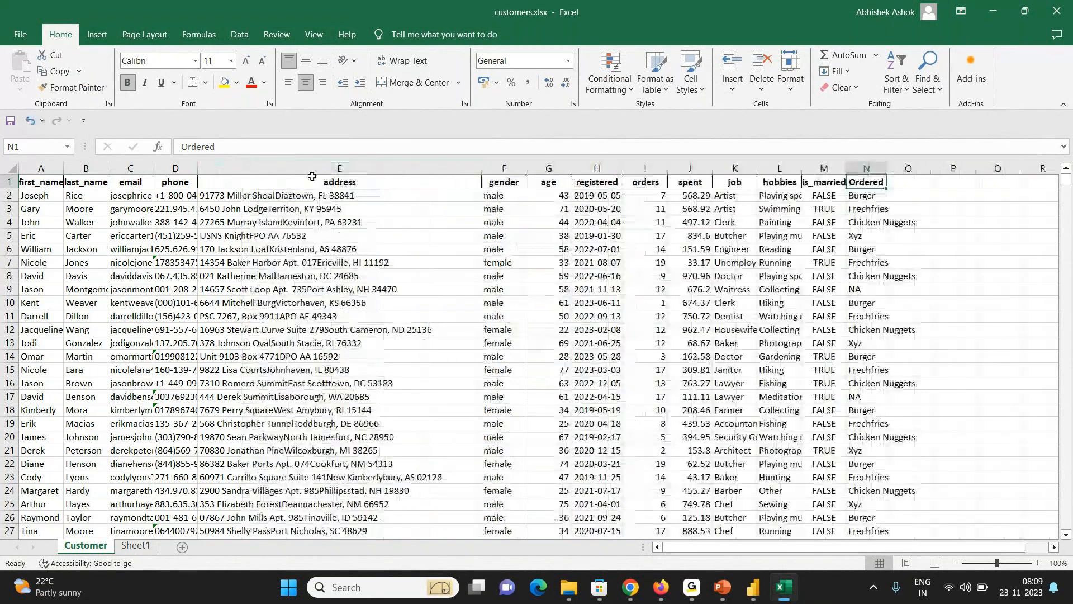
left_click(312, 172)
key("ctrl+c")
key("ctrl+Page_Down")
key("ctrl+v")
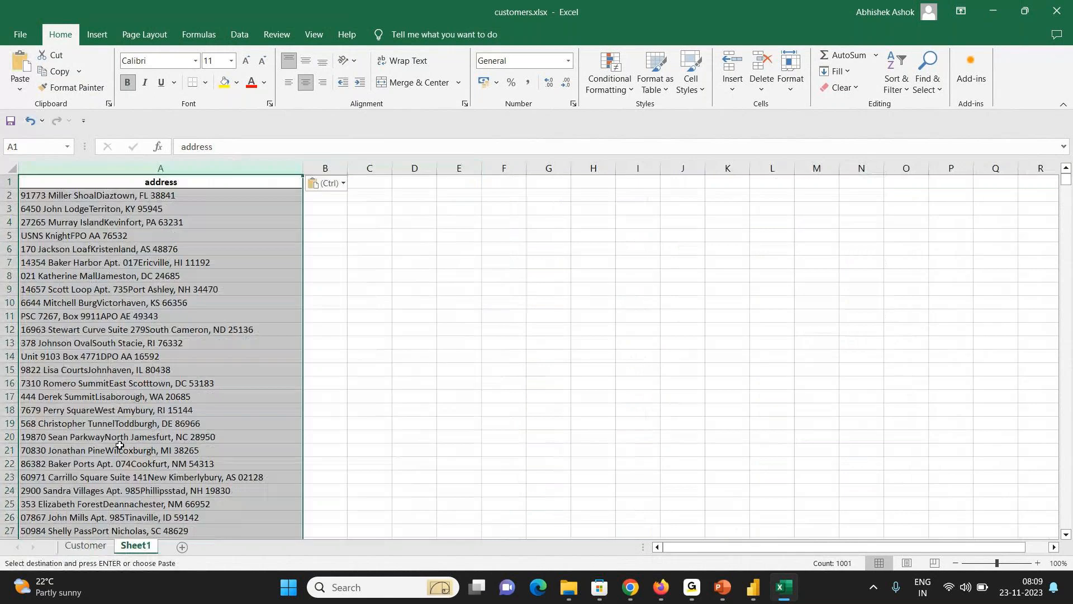
- Try splitting Sheet1's address column with Text to Columns, using a comma as the Other delimiter and Text format, and undo the split
left_click(239, 35)
left_click(60, 35)
left_click(237, 35)
left_click(595, 78)
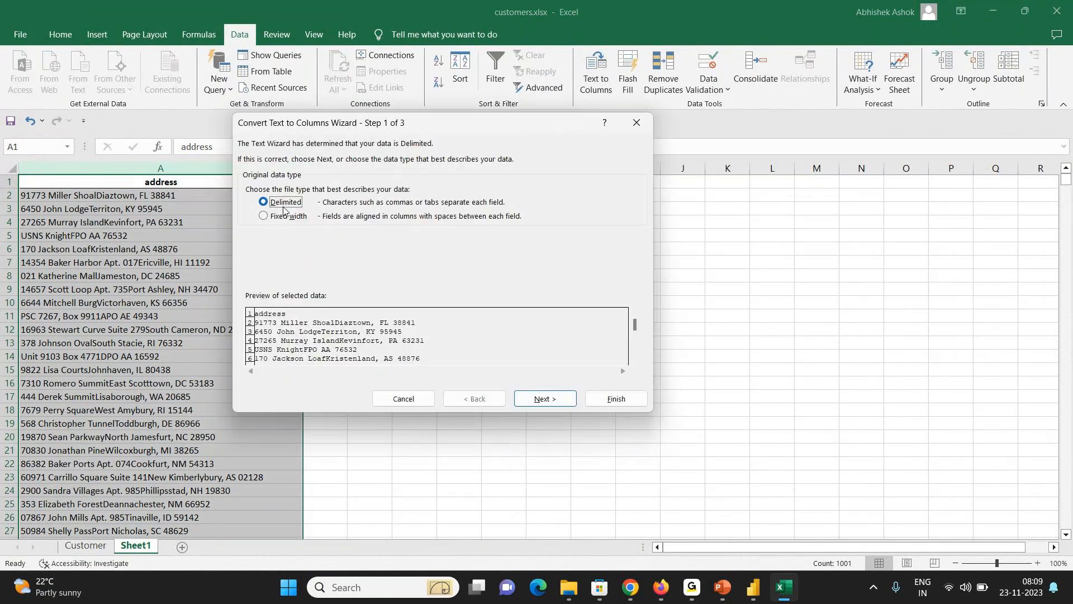
left_click(547, 398)
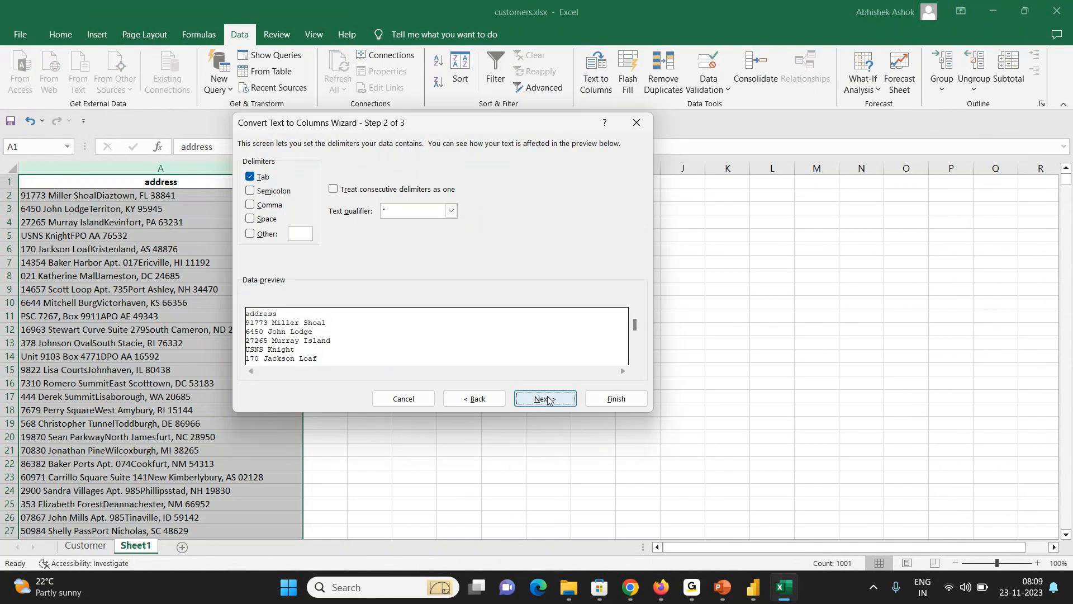
left_click(262, 177)
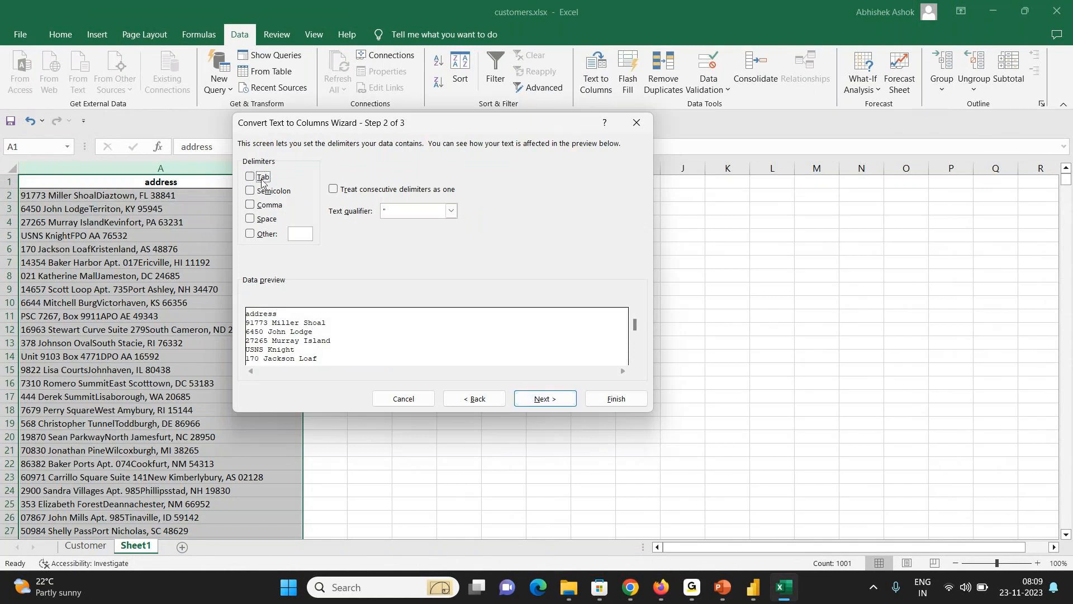
left_click(262, 234)
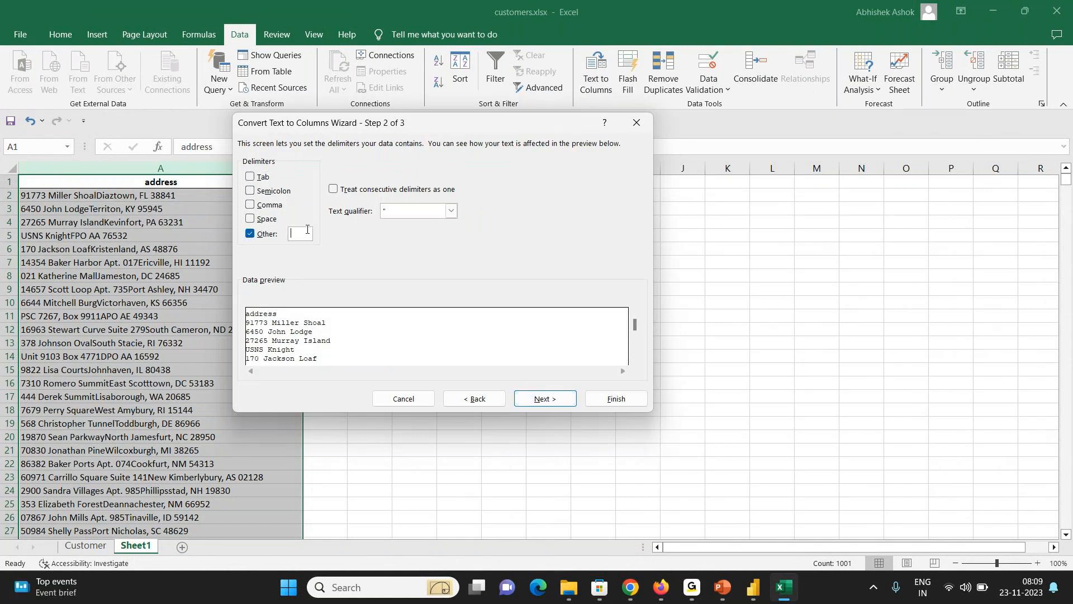
left_click(556, 398)
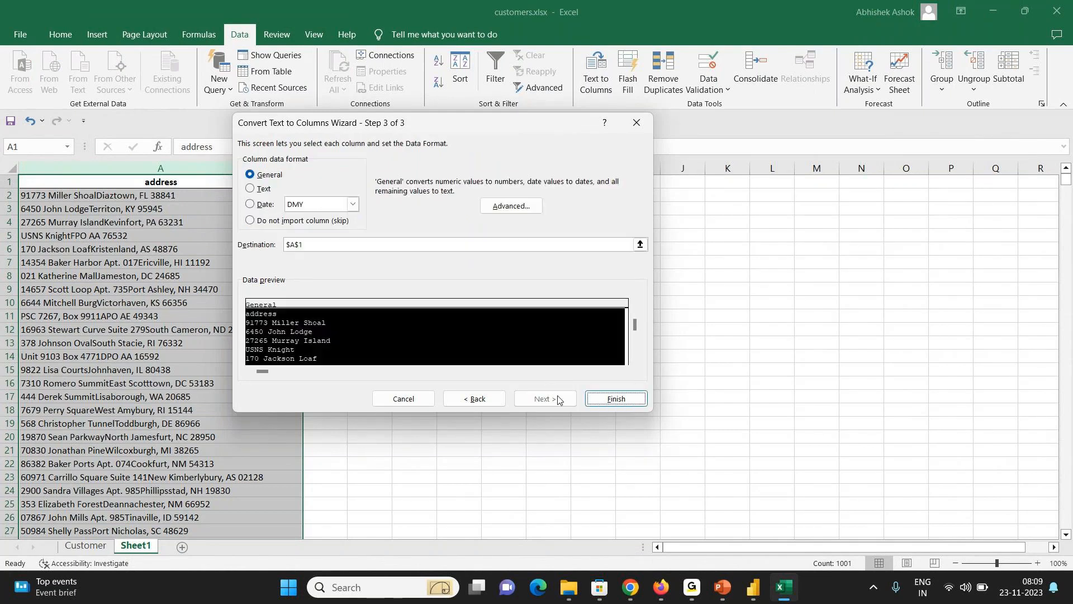
left_click(250, 188)
left_click(607, 395)
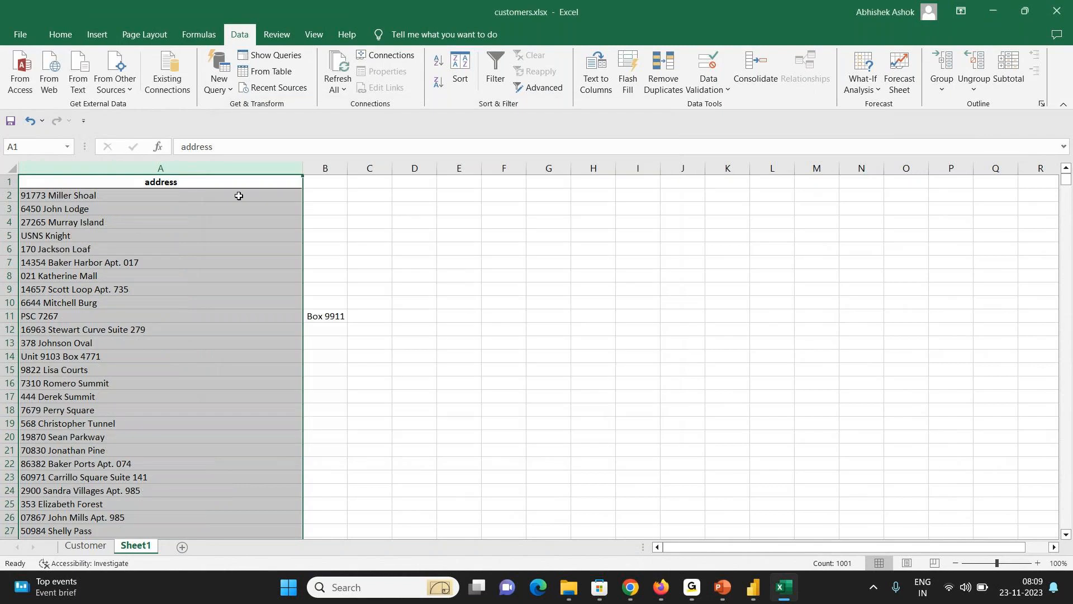
key("ctrl+z")
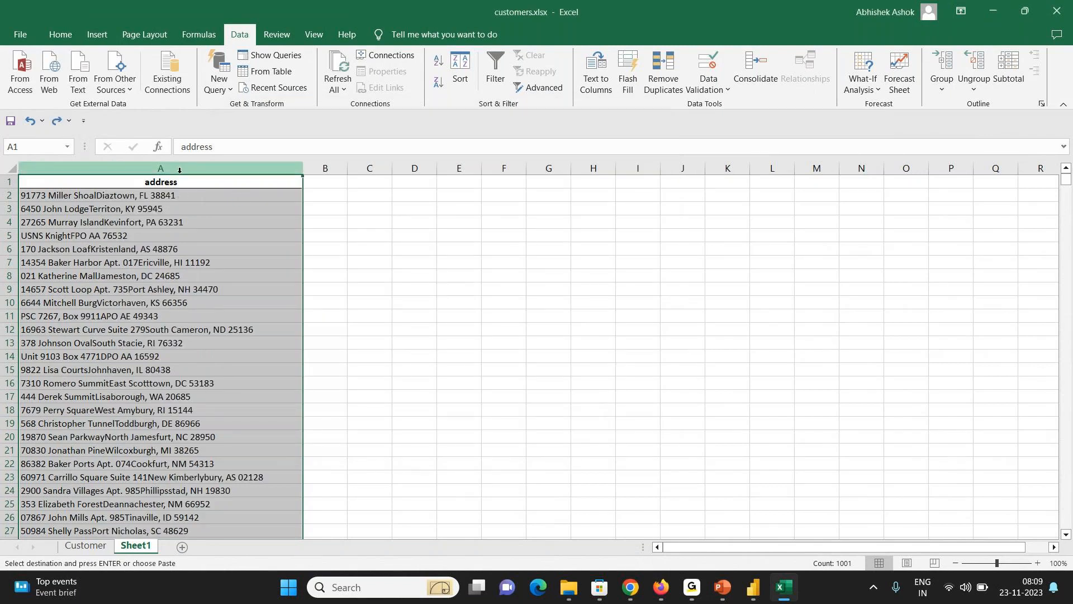
- Try splitting the address column again with Text to Columns, using the built-in Comma delimiter, Text format and destination $A$1
left_click(179, 170)
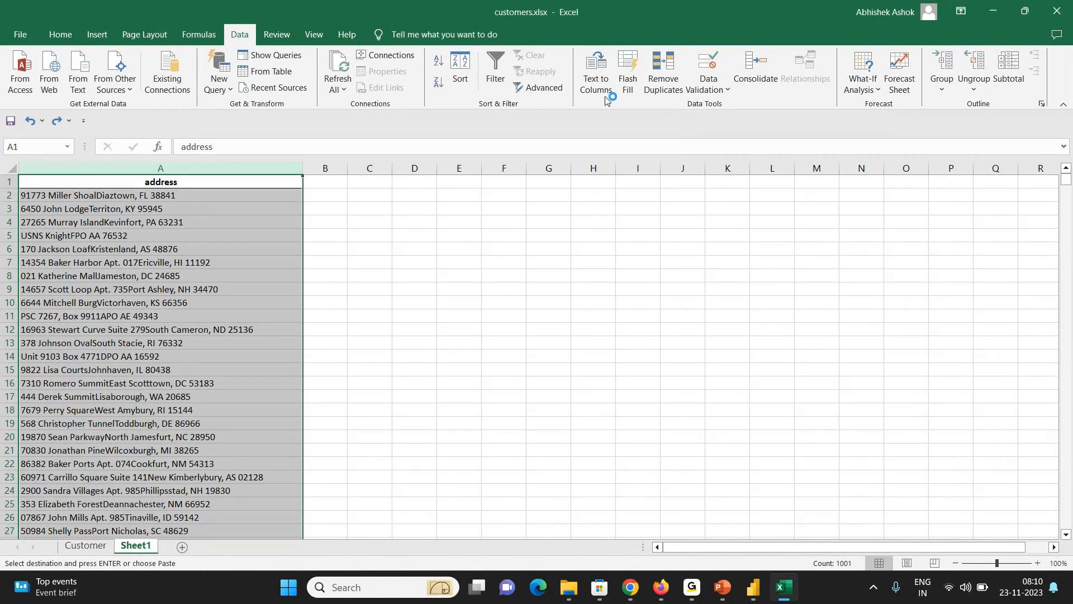
left_click(597, 84)
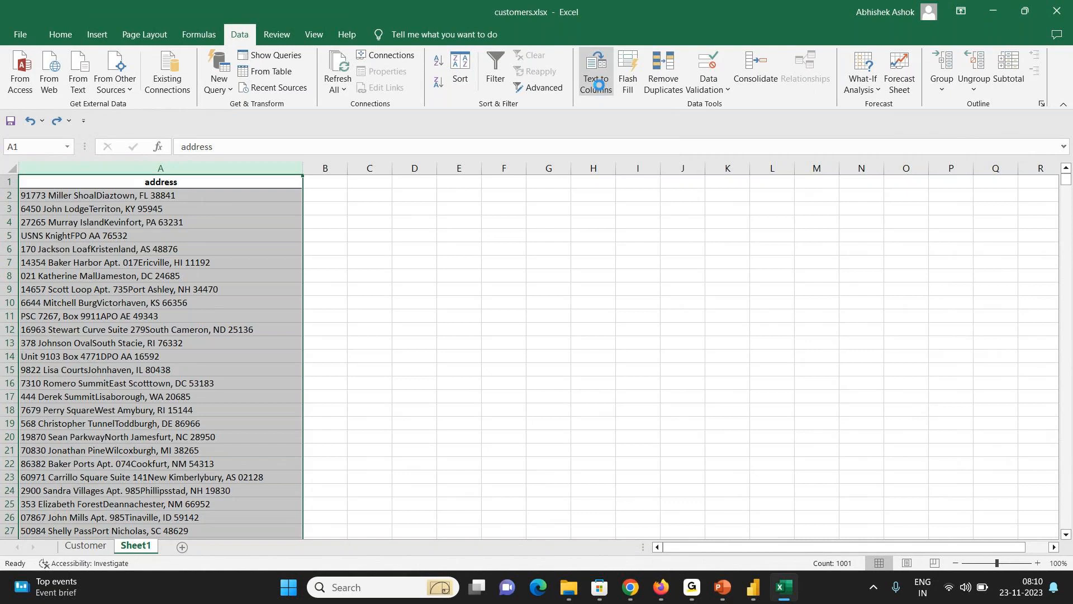
left_click(573, 398)
left_click(251, 234)
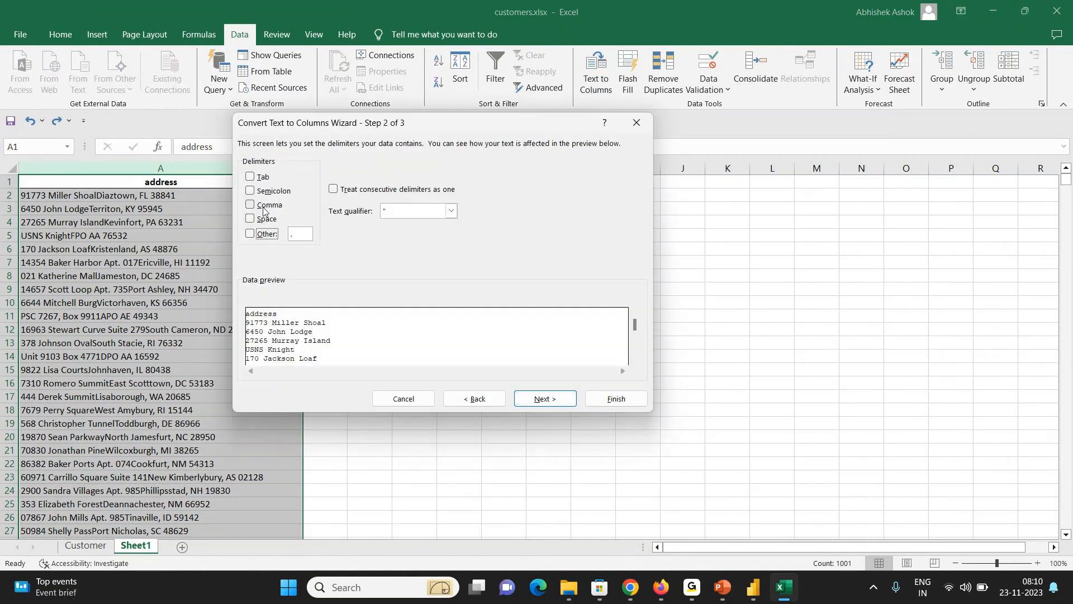
left_click(264, 208)
left_click(534, 398)
left_click(258, 190)
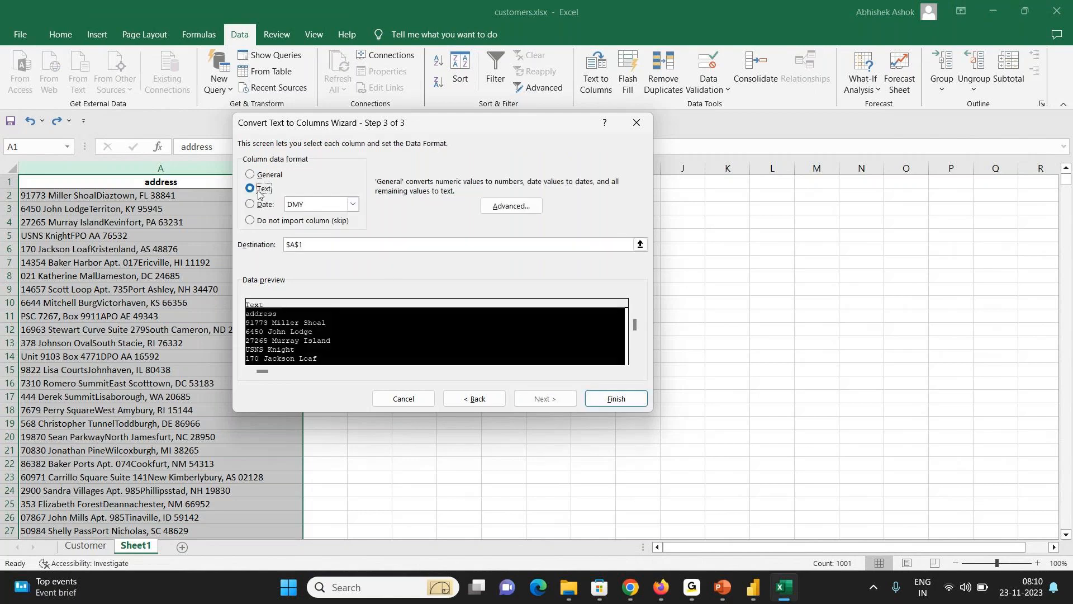
left_click_drag(260, 372, 622, 377)
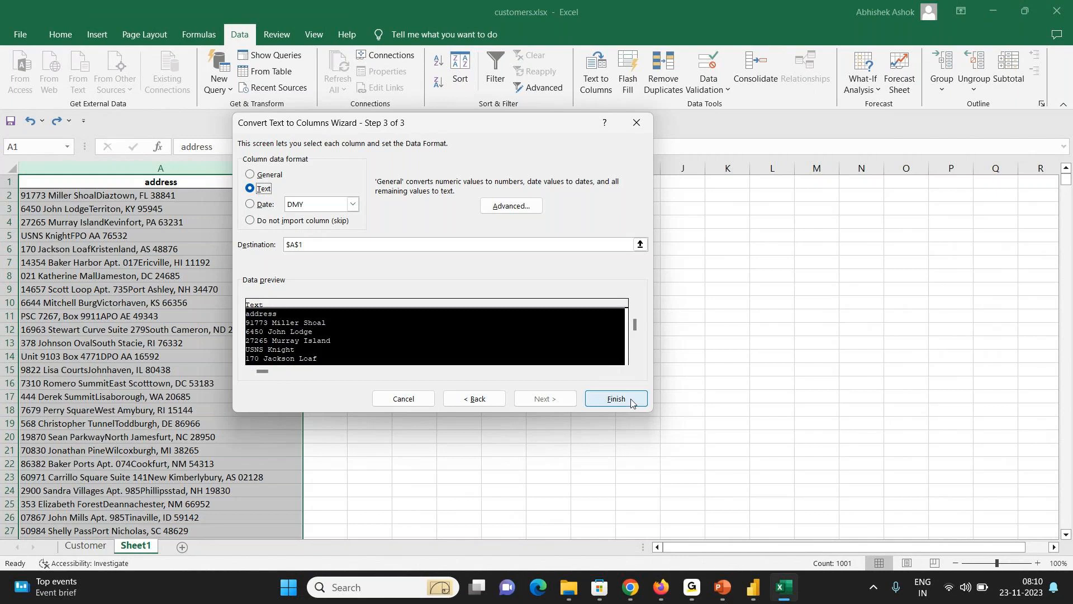
left_click(640, 244)
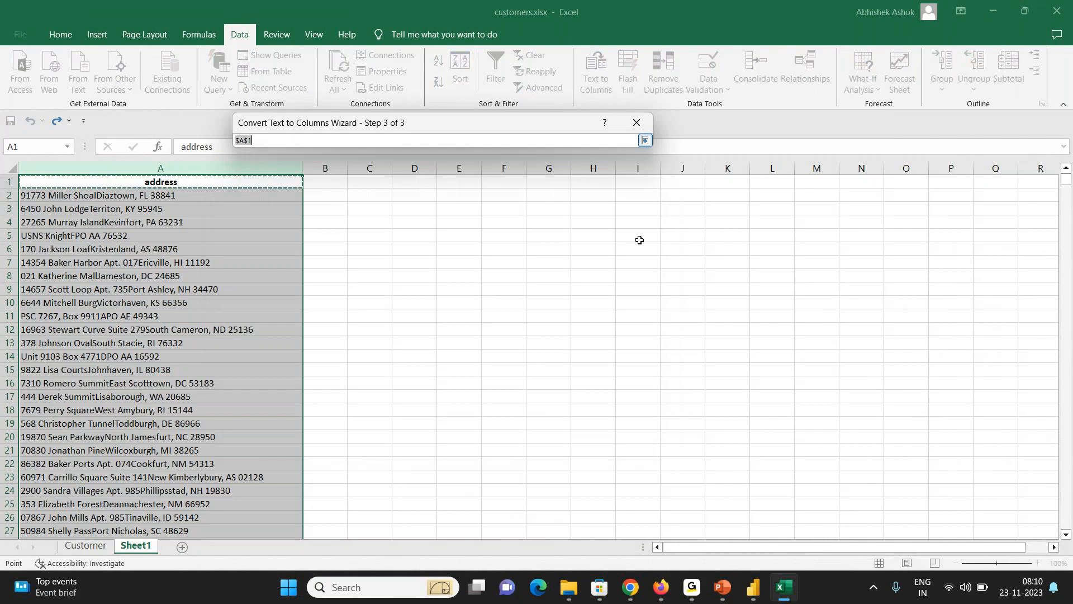
key("Return")
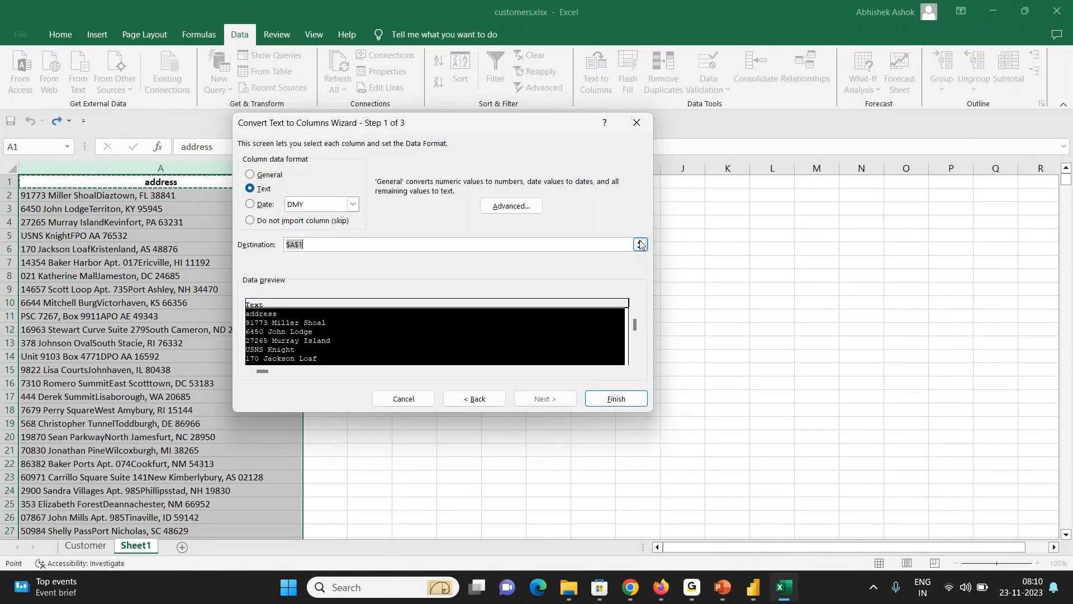
left_click(624, 400)
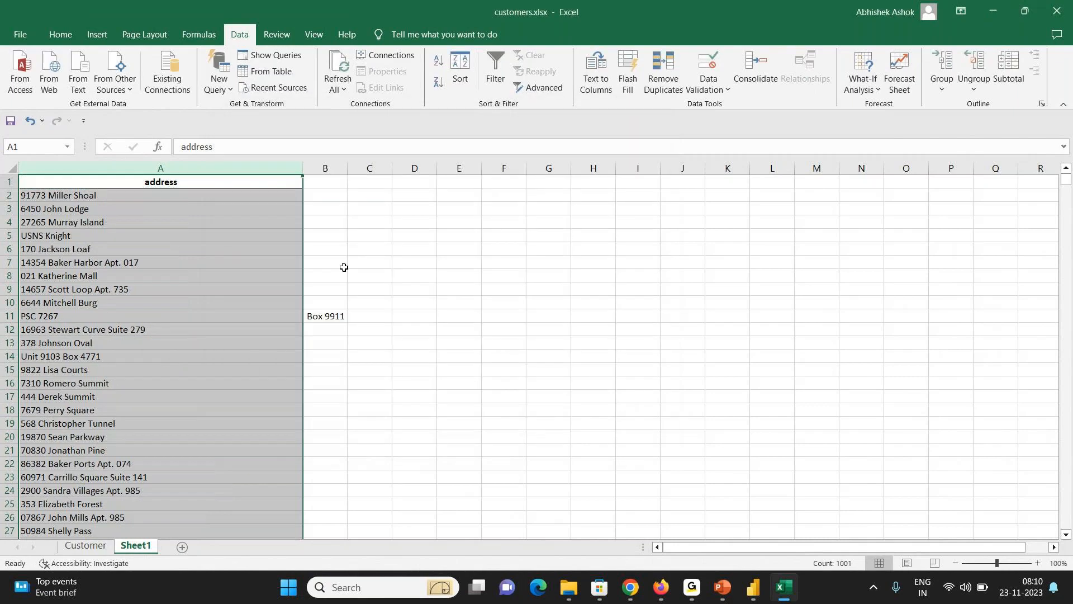
- Check the values split off down column B and undo the Text to Columns split
left_click(322, 315)
key("ctrl+Down")
key("ctrl+Down")
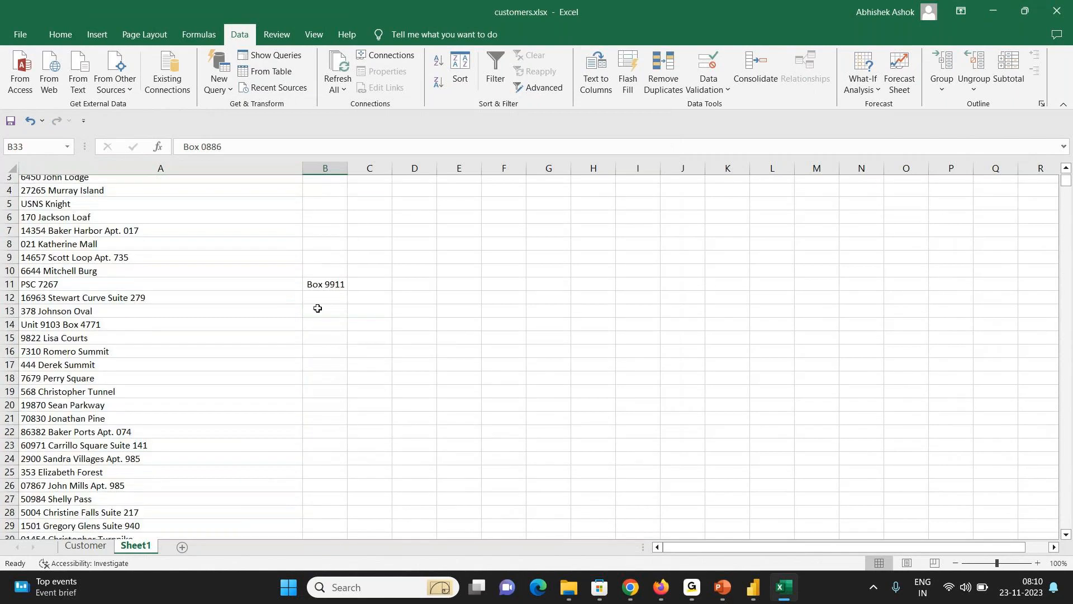
key("ctrl+Down")
key("ctrl+Down")
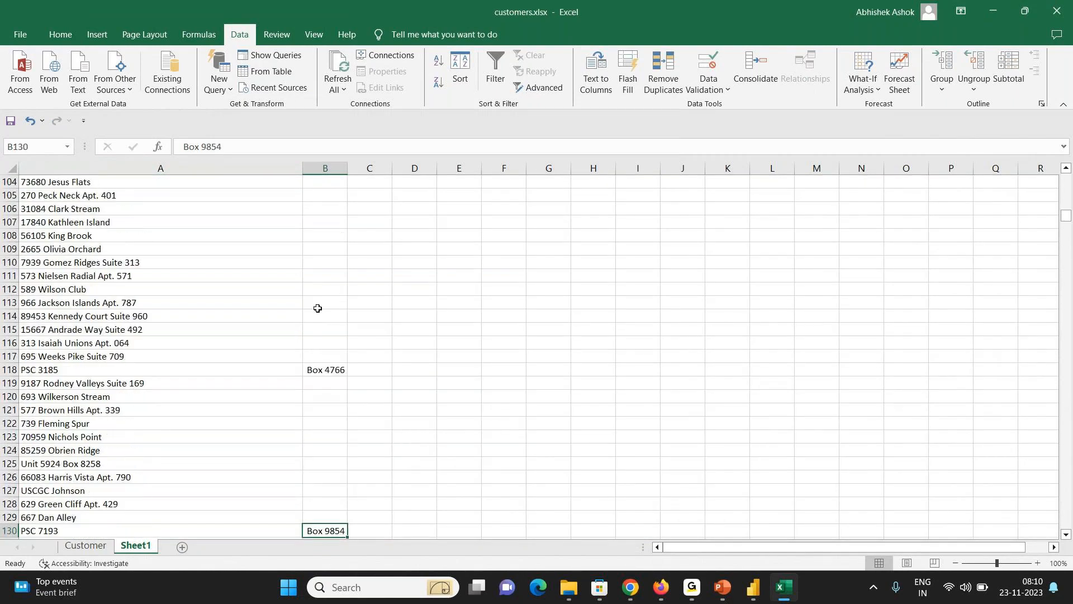
key("ctrl+Down")
key("ctrl+Down")
key("ctrl+Down")
key("ctrl+Down")
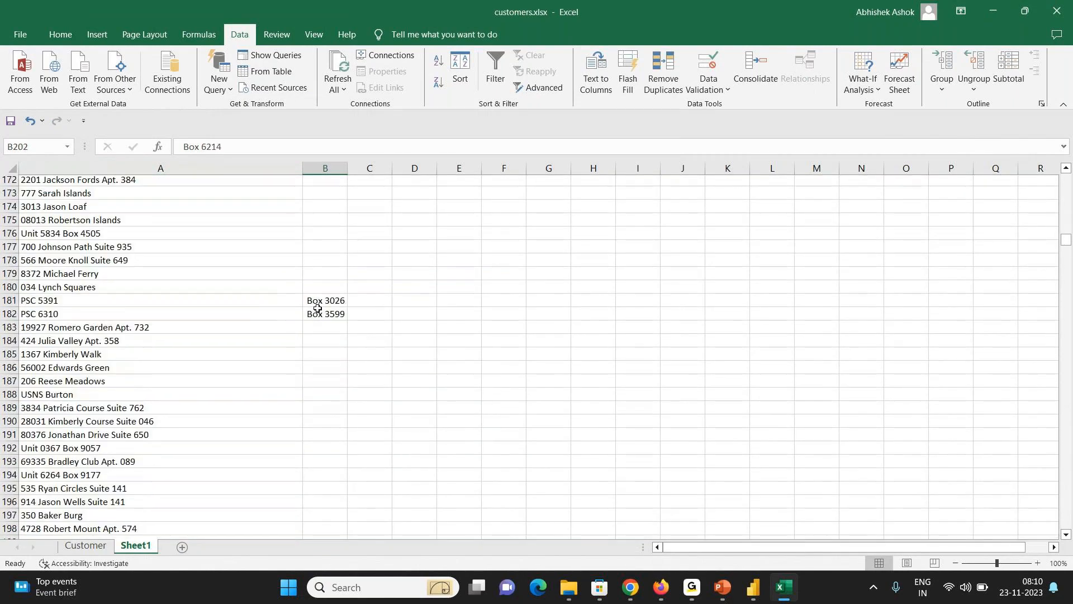
key("ctrl+Down")
key("ctrl+Down")
key("ctrl+Up")
key("ctrl+Up")
key("ctrl+Up")
key("ctrl+Up")
key("ctrl+Up")
key("ctrl+Up")
key("ctrl+Up")
key("ctrl+Up")
key("ctrl+Up")
key("ctrl+Up")
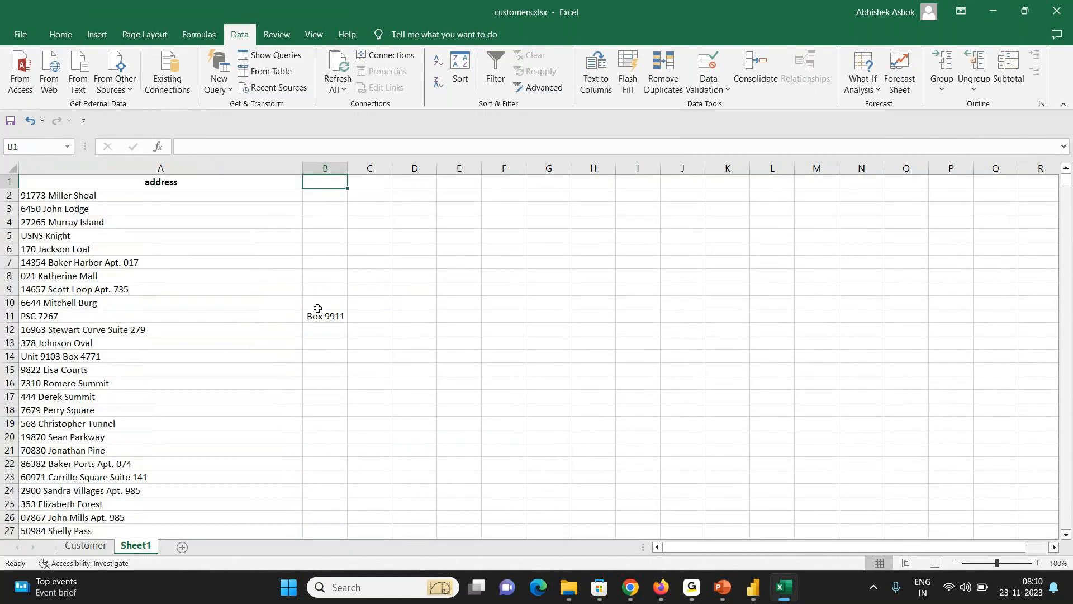
key("ctrl+z")
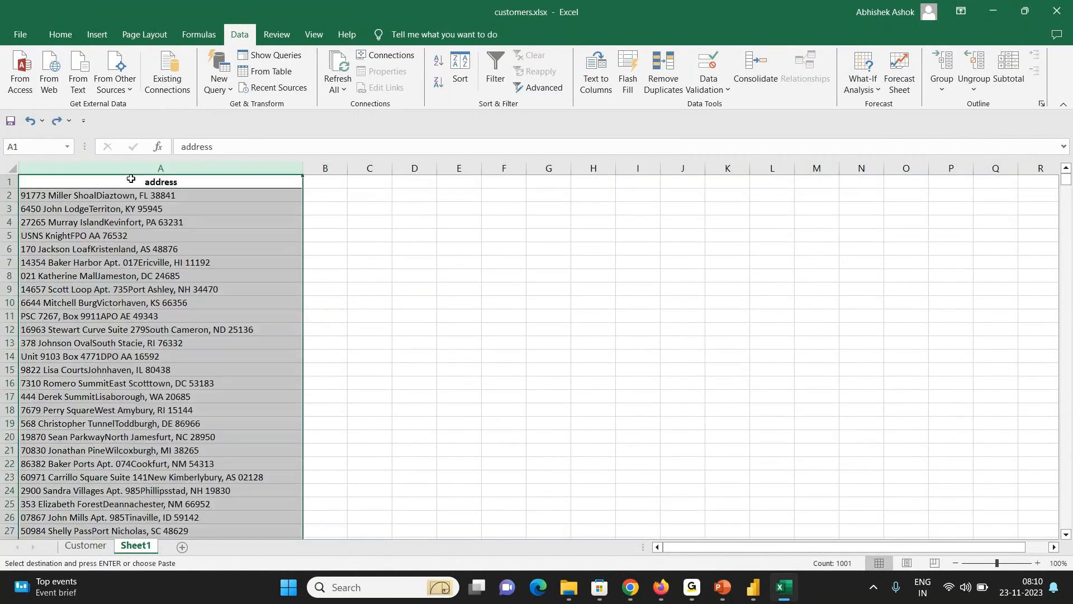
- Enter the state codes FL, KY, PA, AA and AS in cells B2 to B6 beside the addresses
left_click(131, 179)
key("ctrl+shift+Down")
left_click(250, 198)
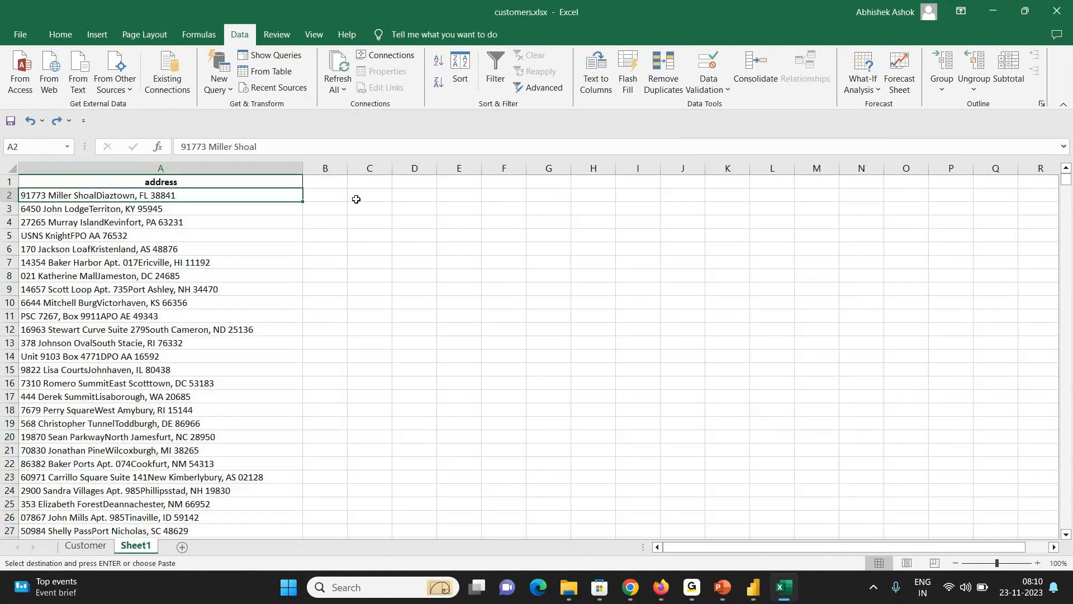
left_click(344, 195)
type("FL")
key("Return")
type("K")
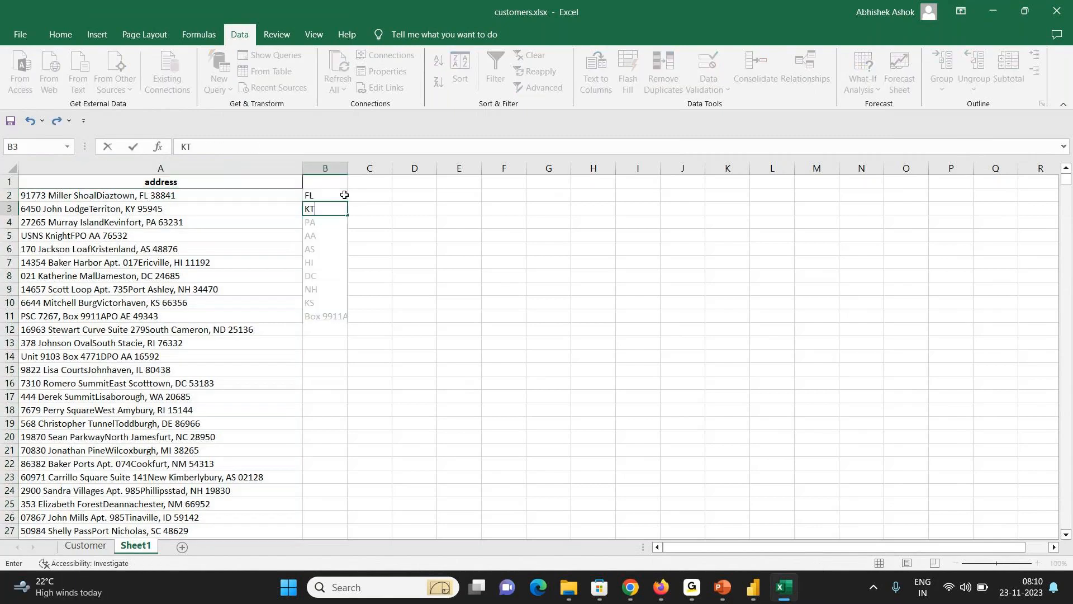
type("Y")
key("Return")
type("PA")
key("Return")
type("A")
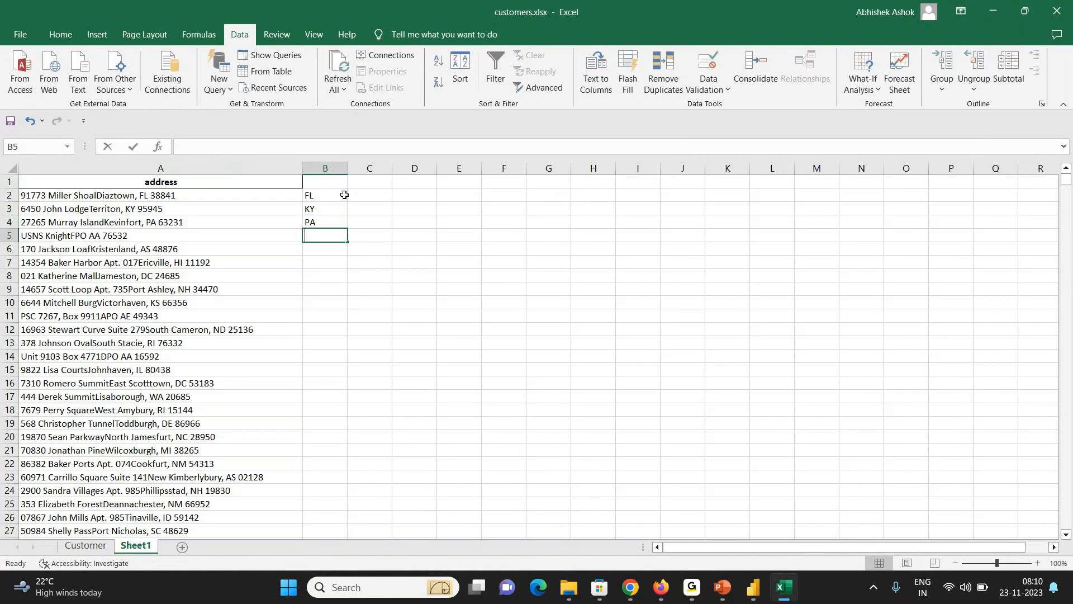
type("A")
key("Return")
type("AA")
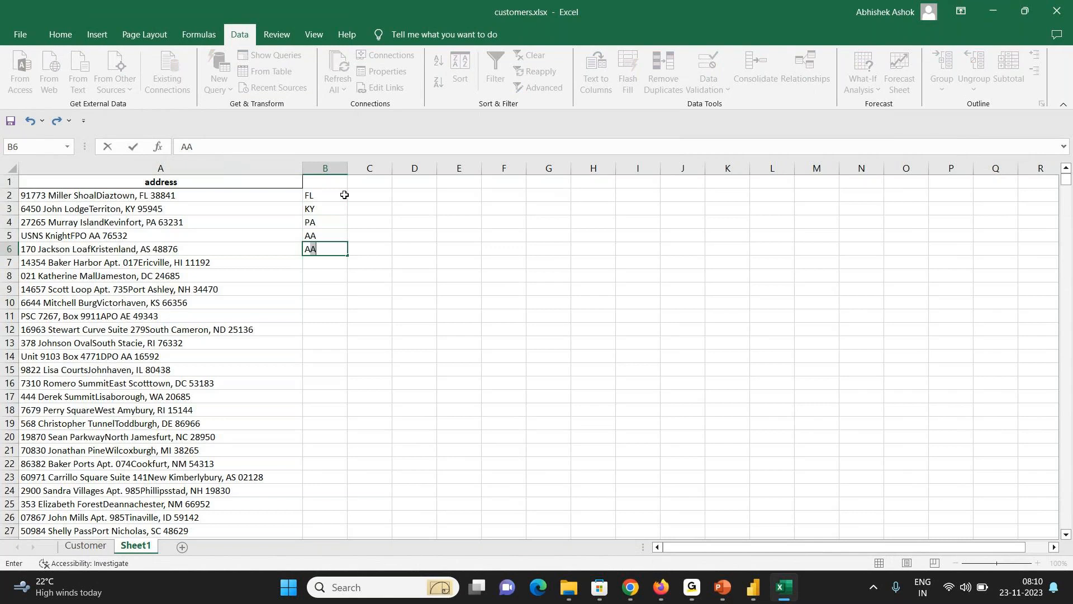
type("S")
key("Return")
- Enter DC, NH, KS, AE and ND in cells B7 to B11 and fill the B2:B11 codes down alongside all addresses
type("DC")
key("Return")
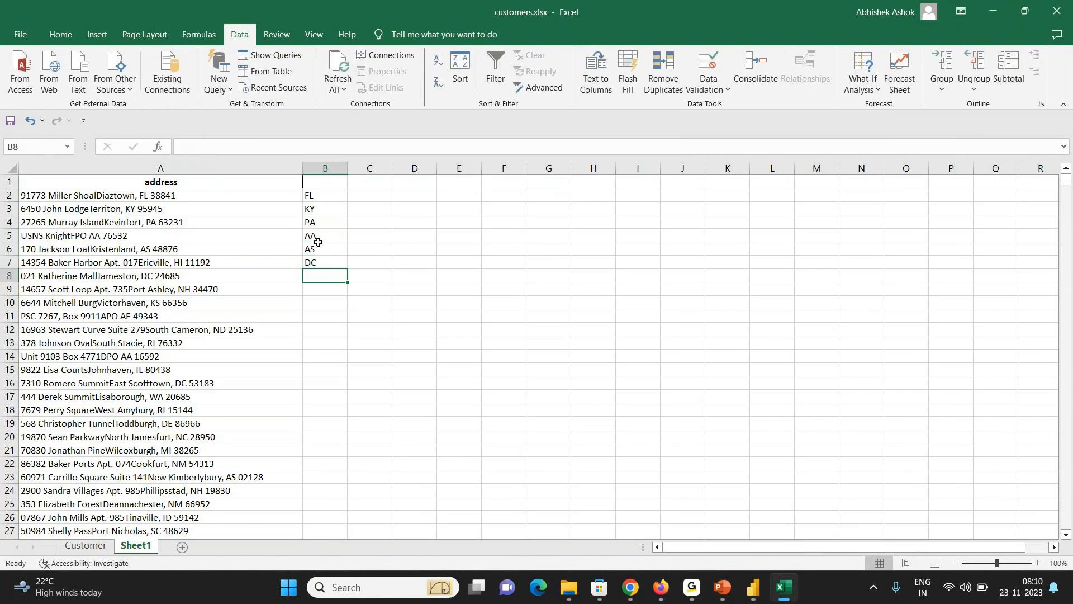
type("B")
key("BackSpace")
type("NH")
key("Return")
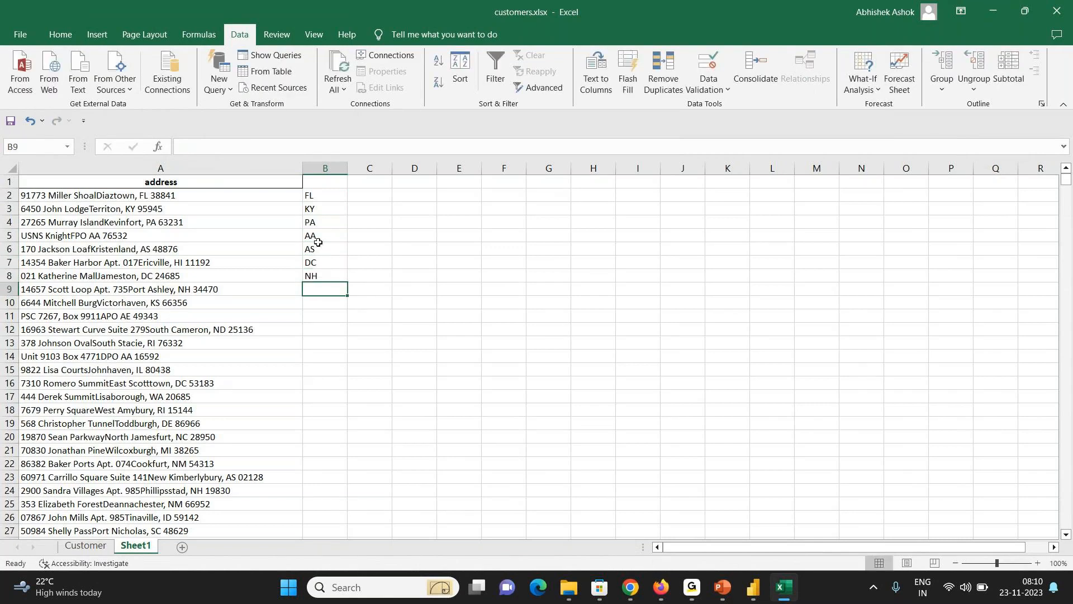
type("KS")
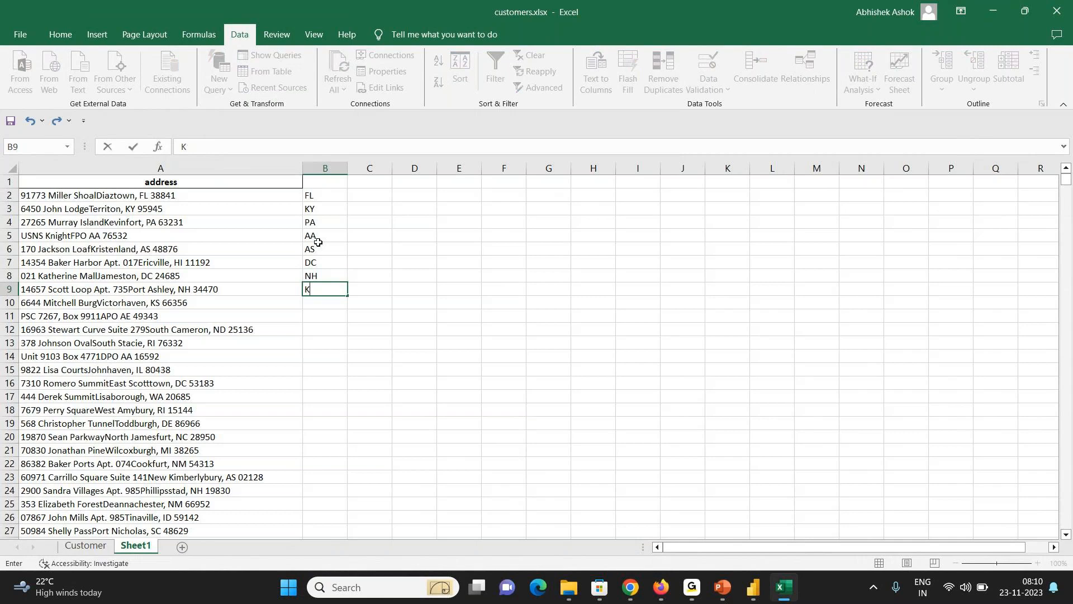
key("Return")
type("AE")
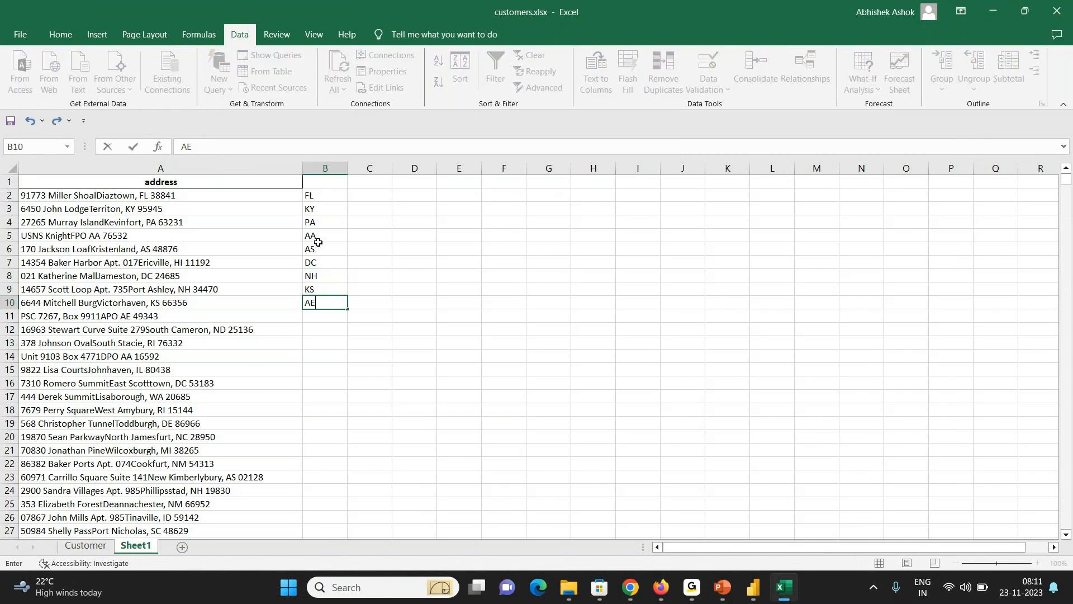
key("Return")
type("ND")
key("Return")
left_click_drag(316, 196, 343, 322)
double_click(343, 322)
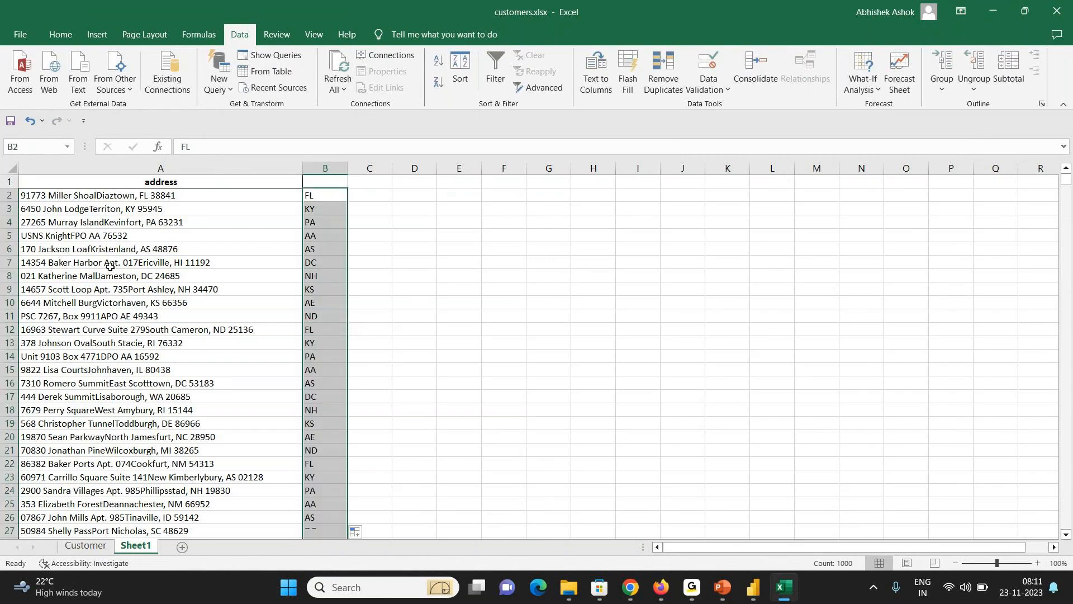
- Enter the header STATE in B1 above the state codes and delete the address column from Sheet1
left_click(201, 170)
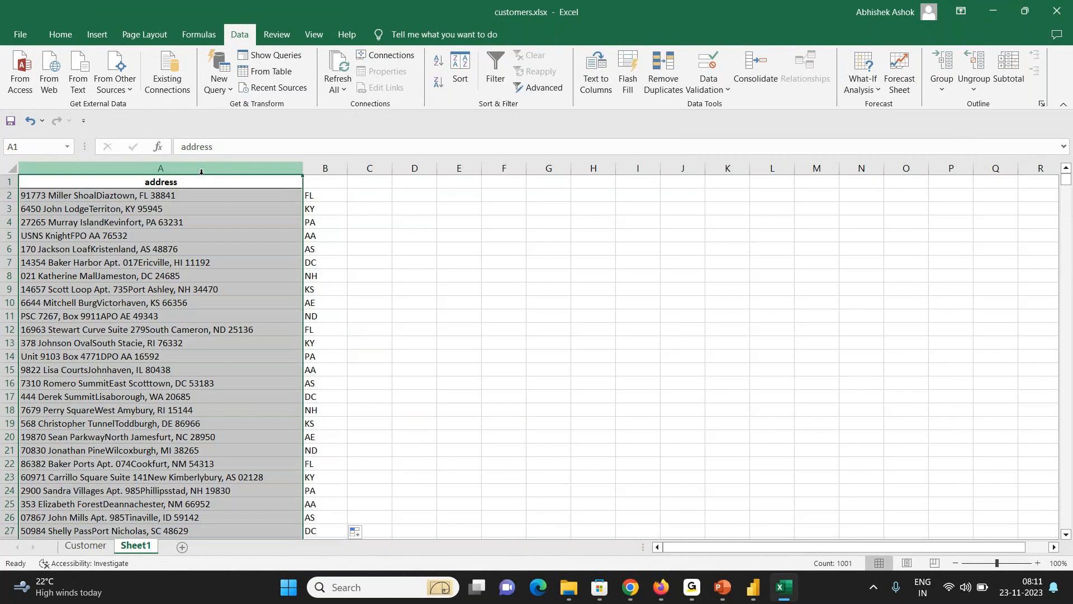
left_click(315, 184)
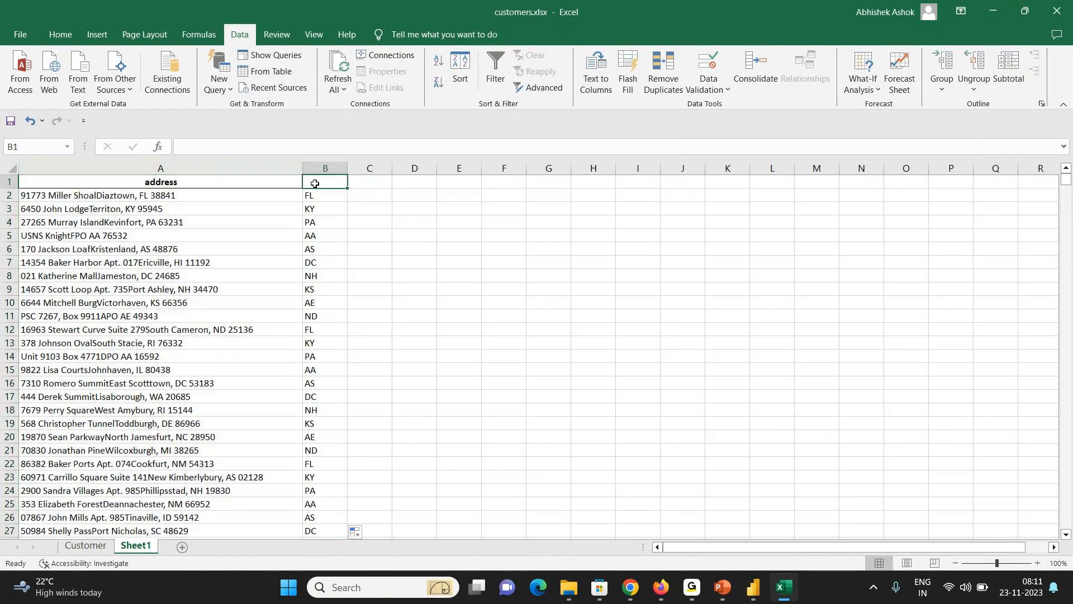
type("STATE")
key("ctrl+Return")
left_click(283, 164)
right_click(279, 166)
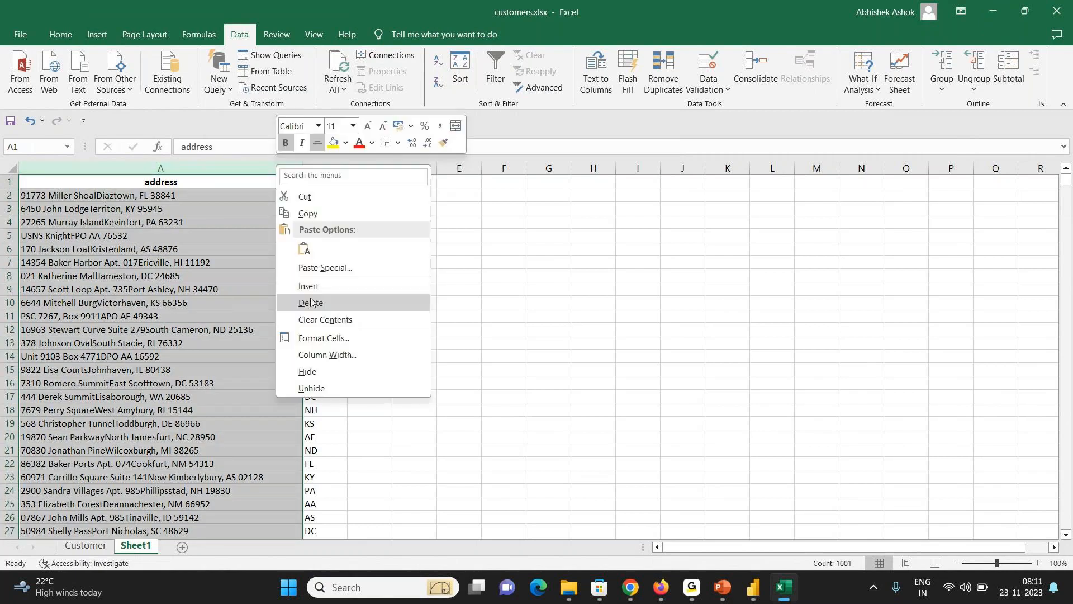
left_click(311, 303)
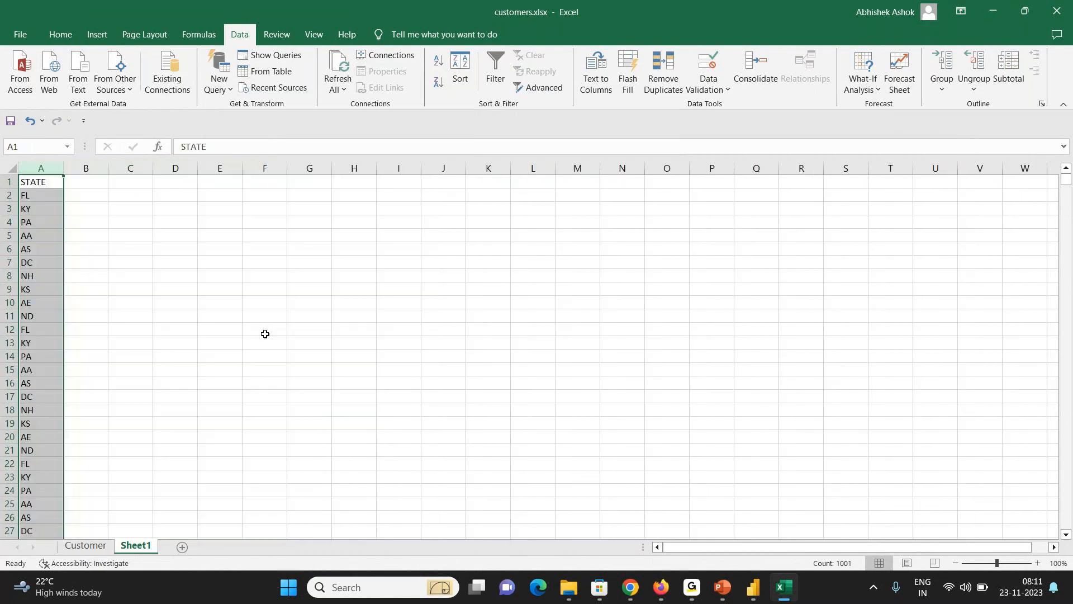
- Copy the first_name and last_name columns from the Customer sheet into Sheet1, starting at B1
left_click(104, 551)
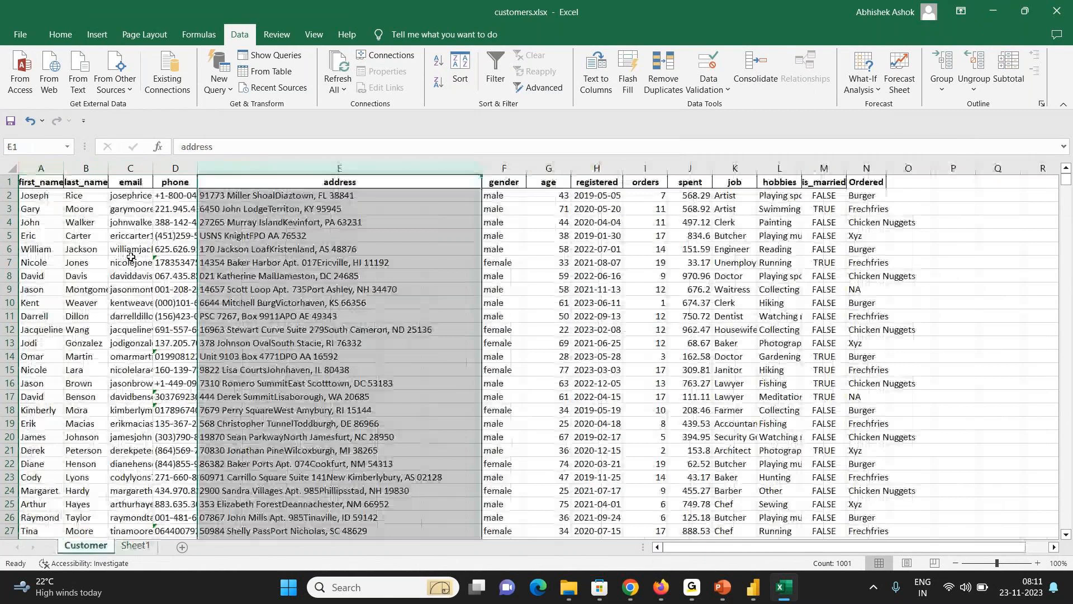
left_click_drag(46, 166, 80, 166)
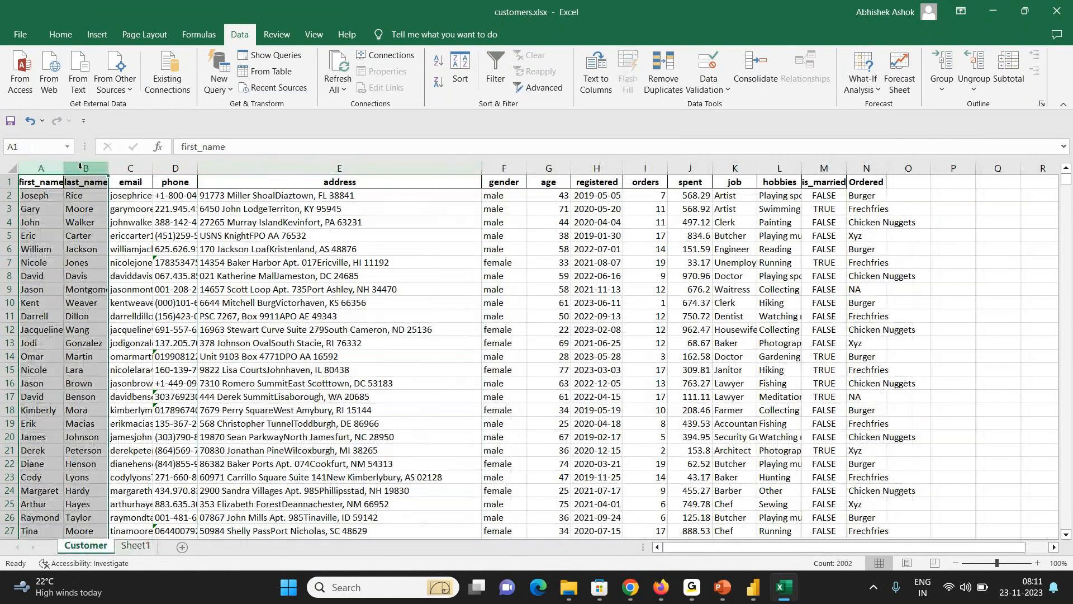
key("ctrl+c")
left_click(136, 545)
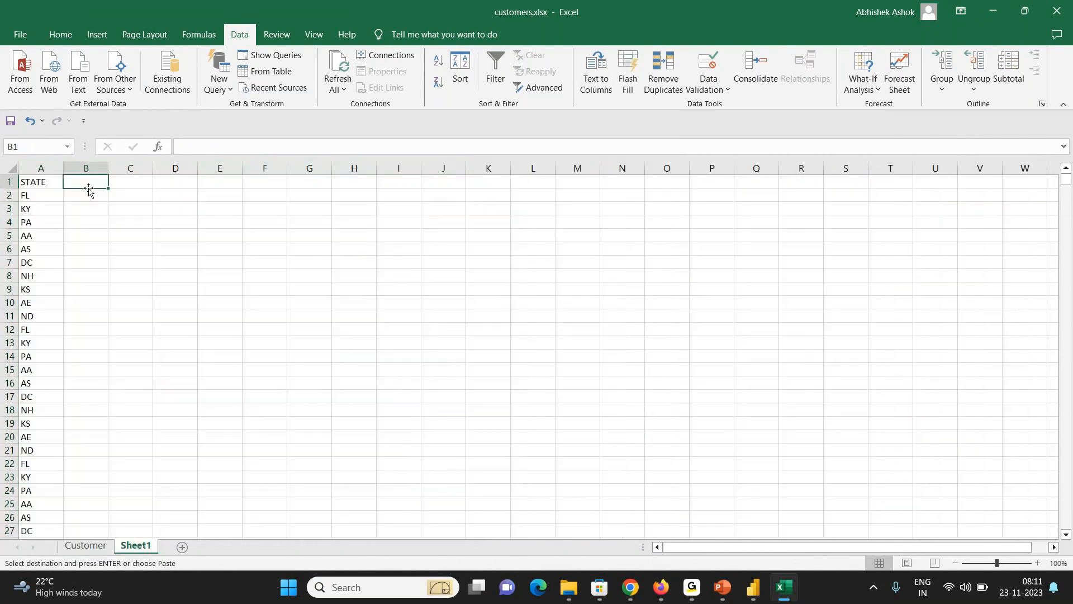
key("ctrl+v")
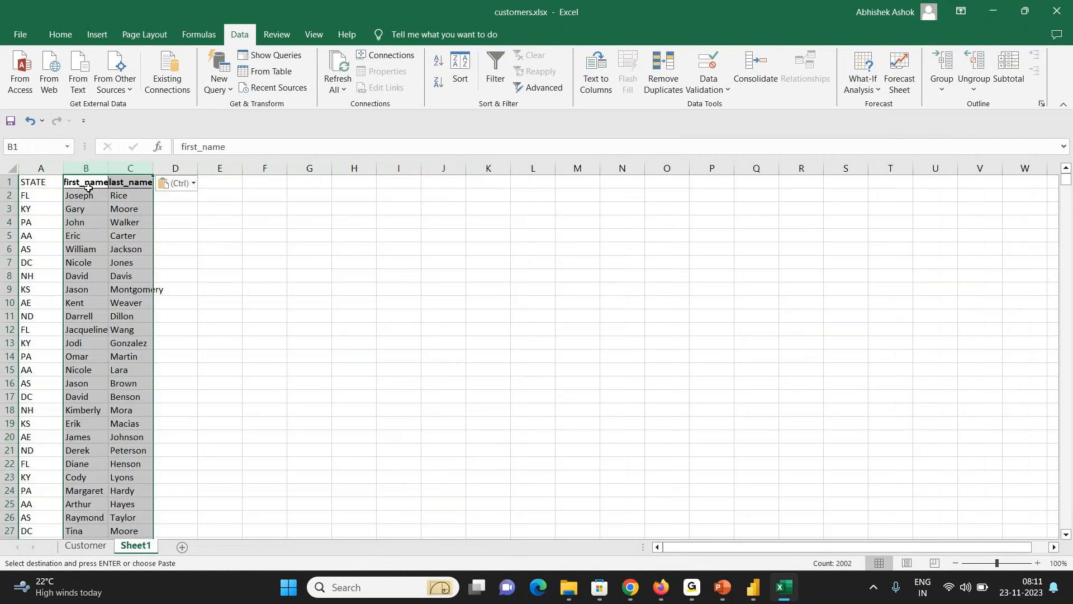
- Move the STATE column to column D and delete the emptied column A
left_click(41, 169)
key("ctrl+c")
left_click(170, 180)
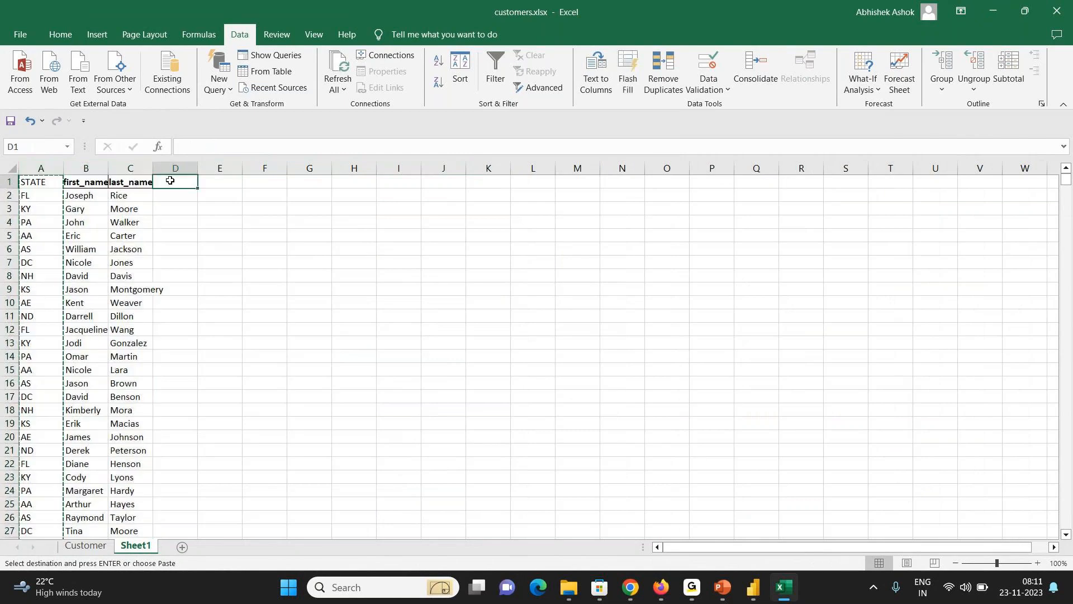
key("ctrl+v")
right_click(45, 164)
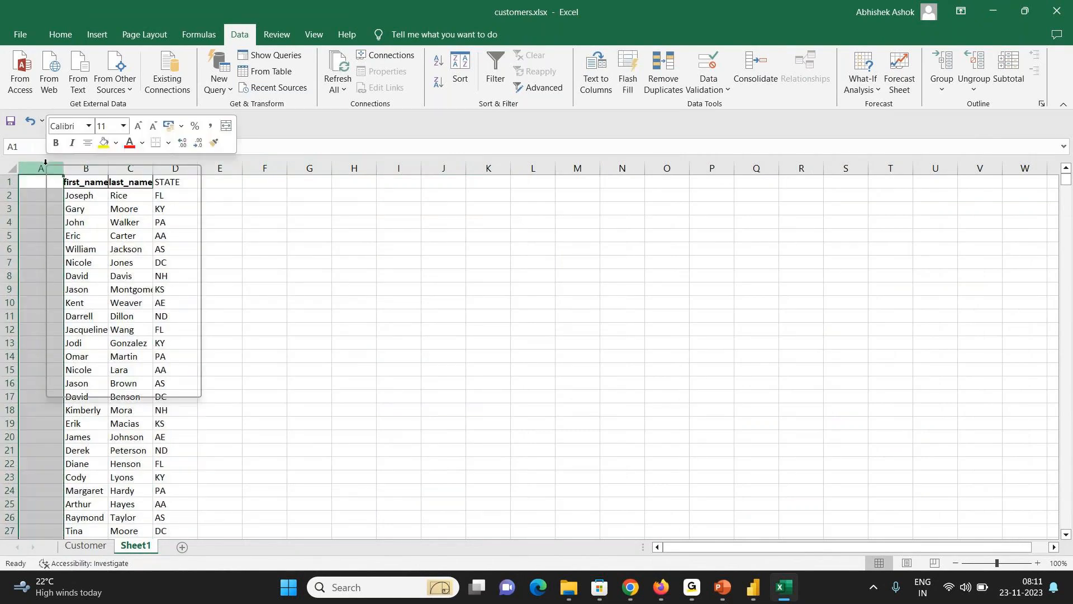
left_click(92, 307)
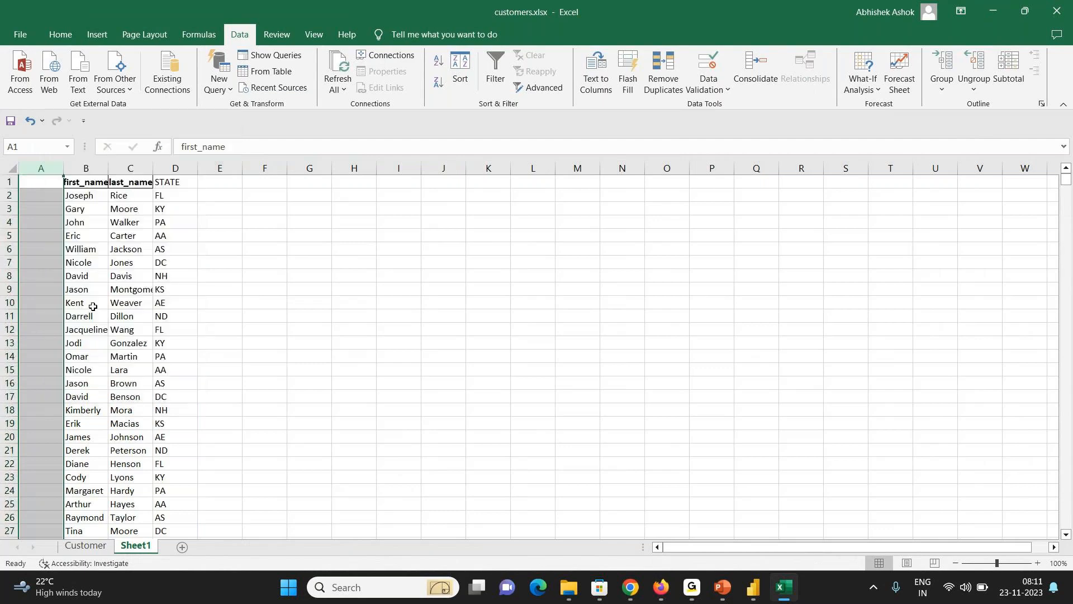
- Rename Sheet1 as State
double_click(144, 551)
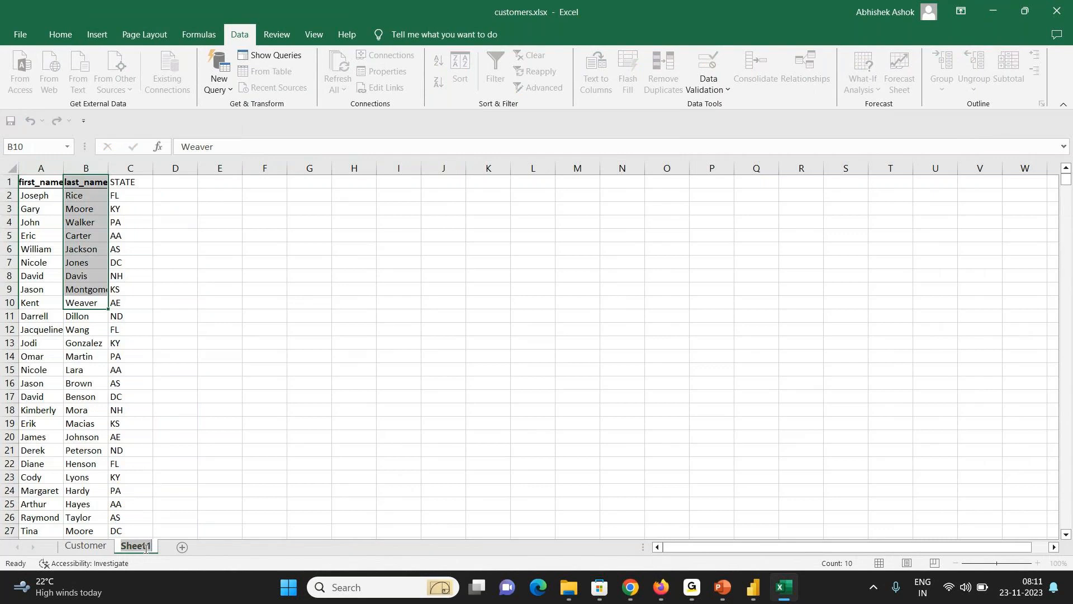
key("alt+Tab")
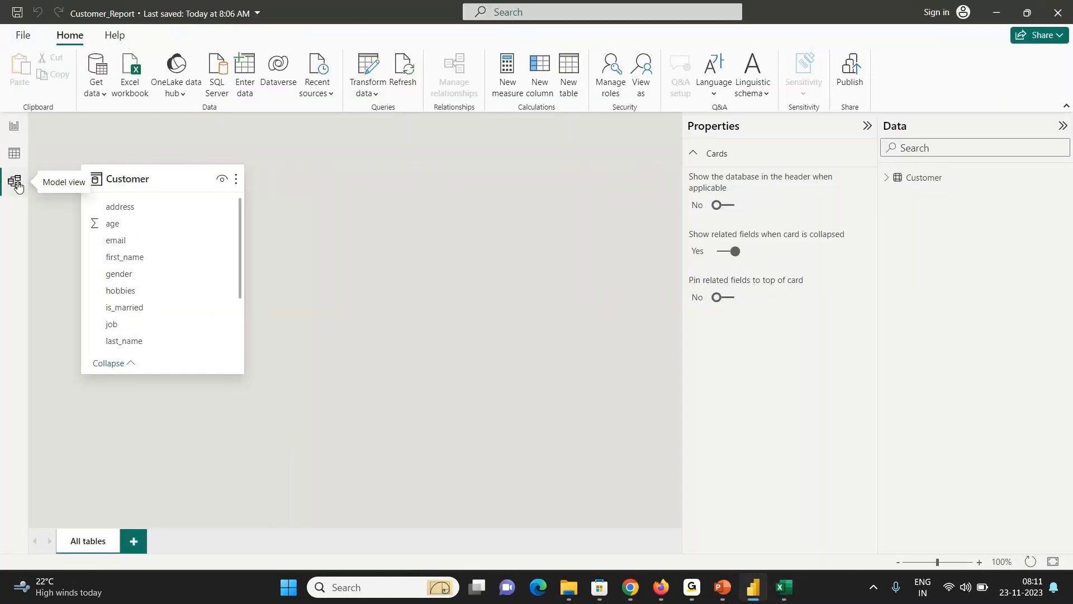
key("alt+Tab")
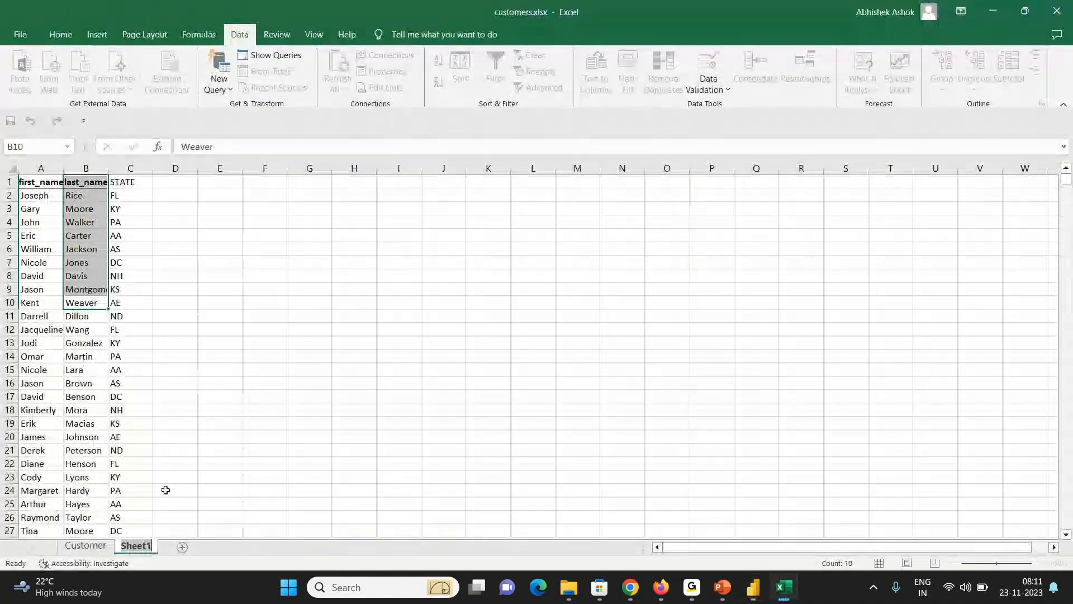
type("State")
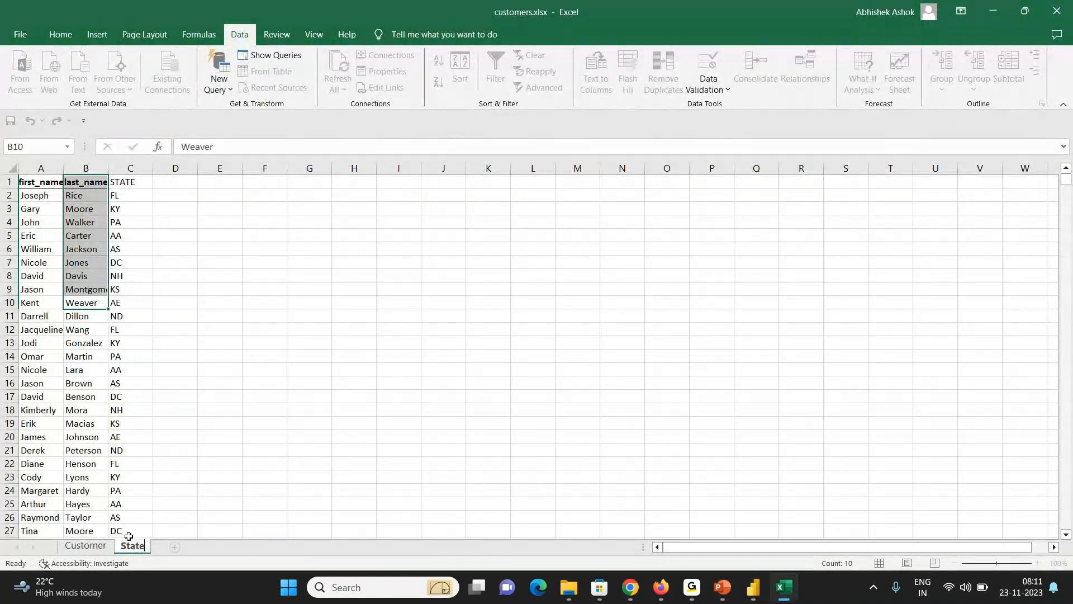
key("Return")
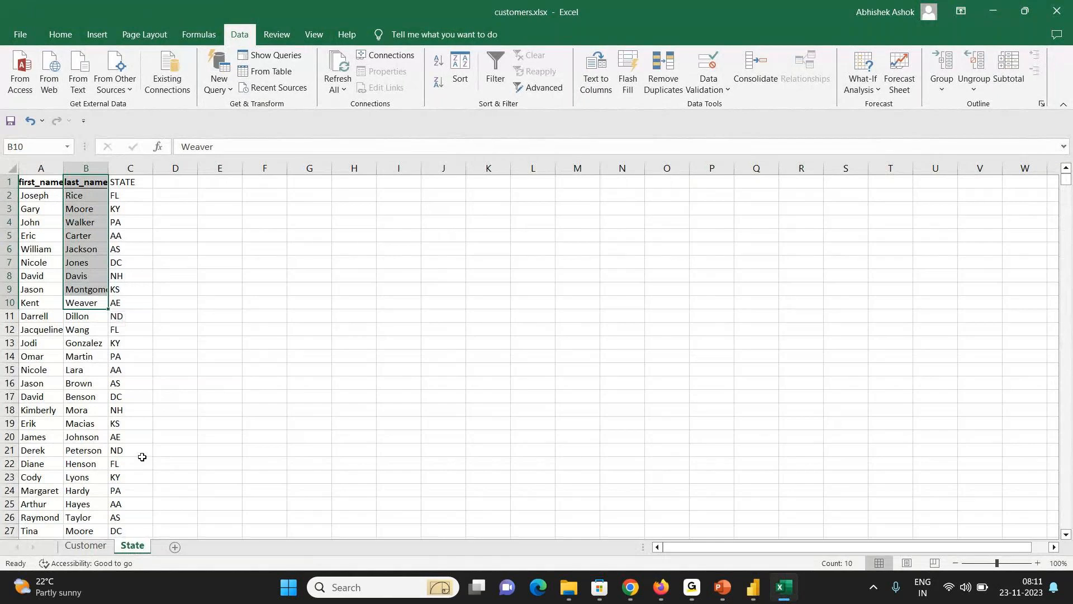
- Apply the last_name header's formatting to C1 with Format Painter and change the header text to state
left_click(141, 382)
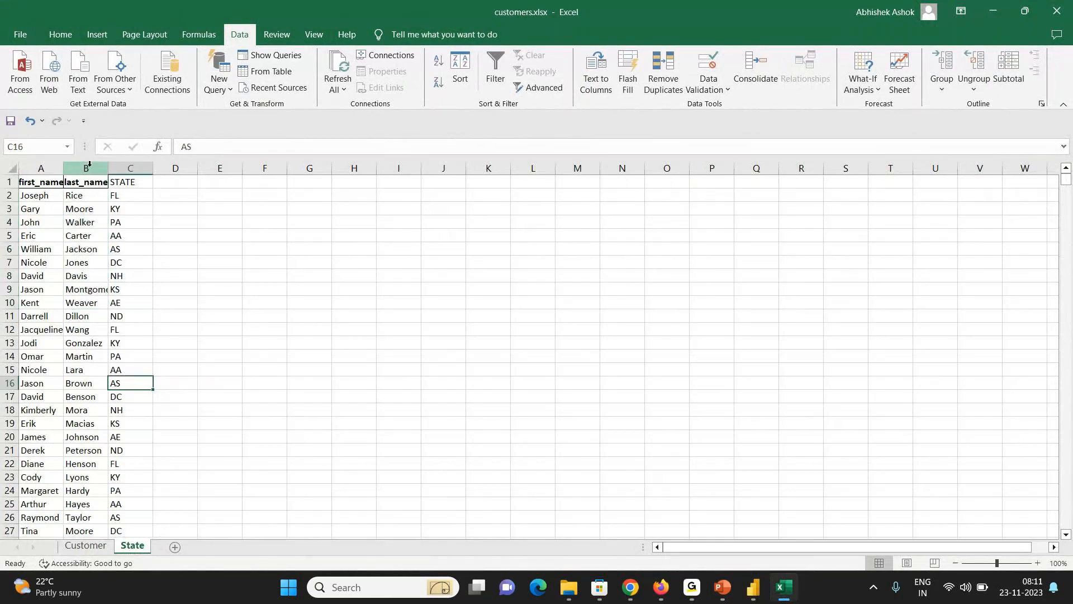
left_click(93, 180)
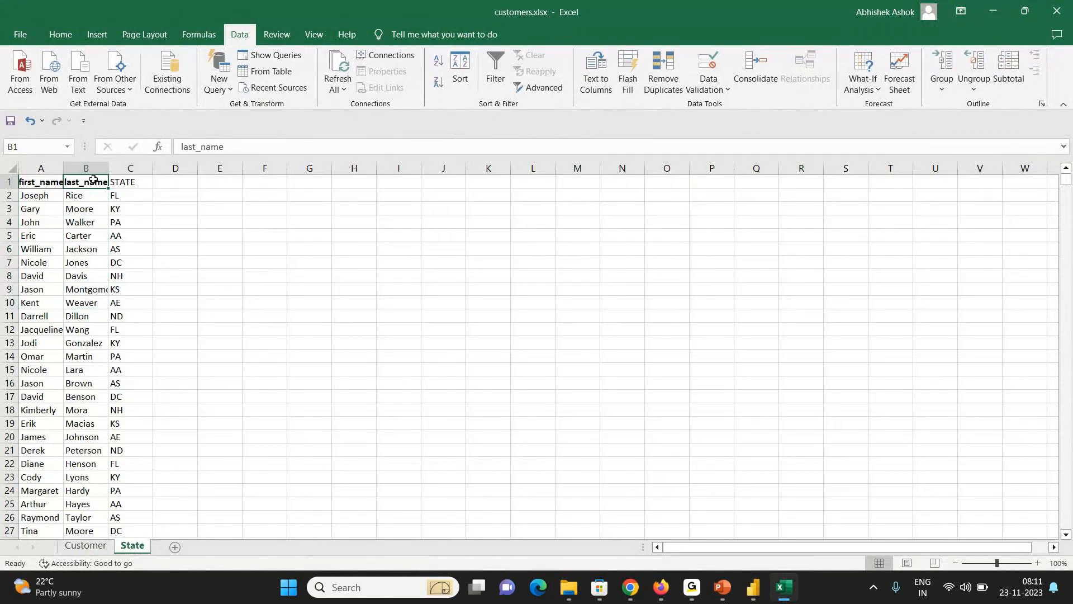
left_click(60, 34)
left_click(52, 88)
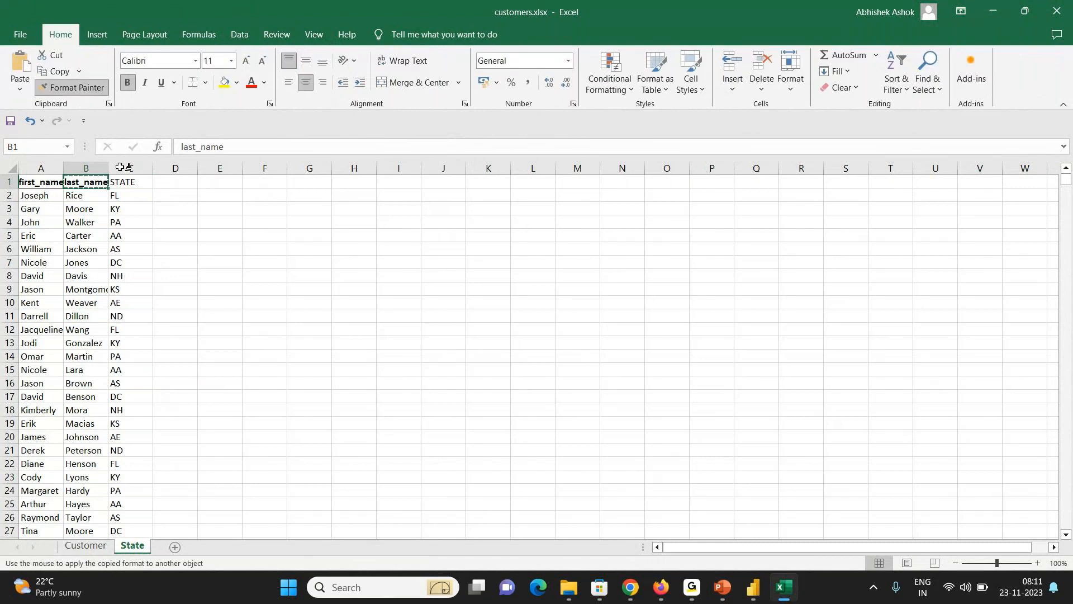
left_click(129, 179)
type("sta")
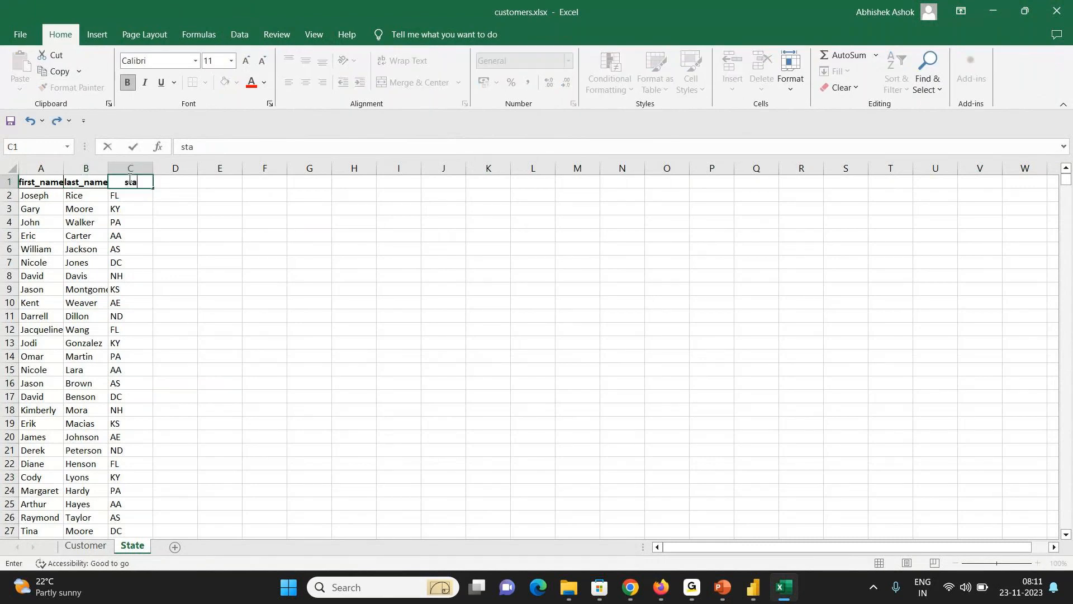
type("te")
key("Return")
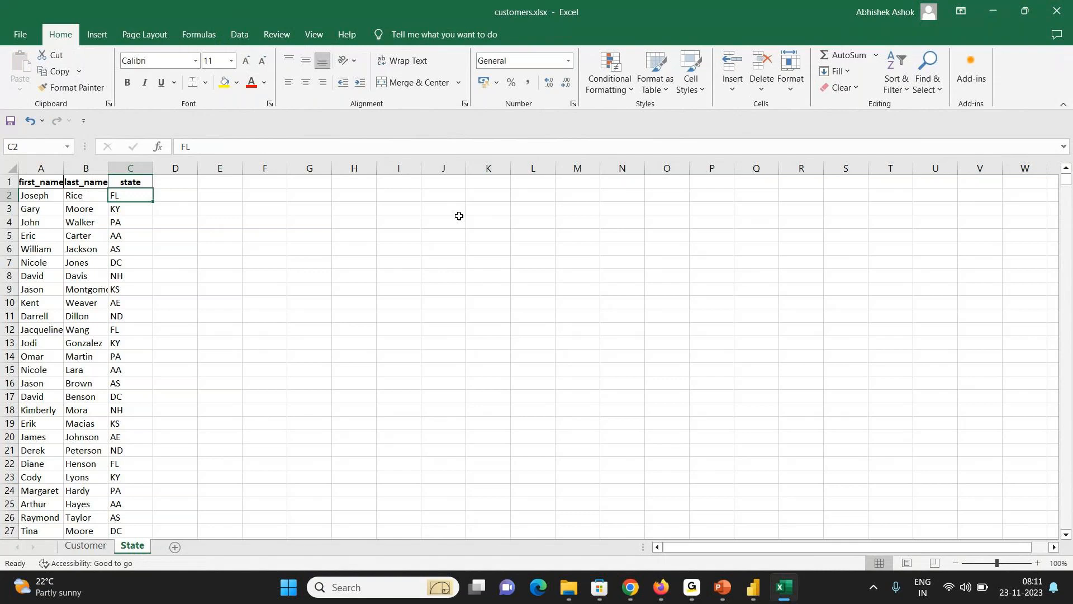
- Close the customers.xlsx workbook and show the Report view of Customer_Report in Power BI Desktop
left_click(1057, 11)
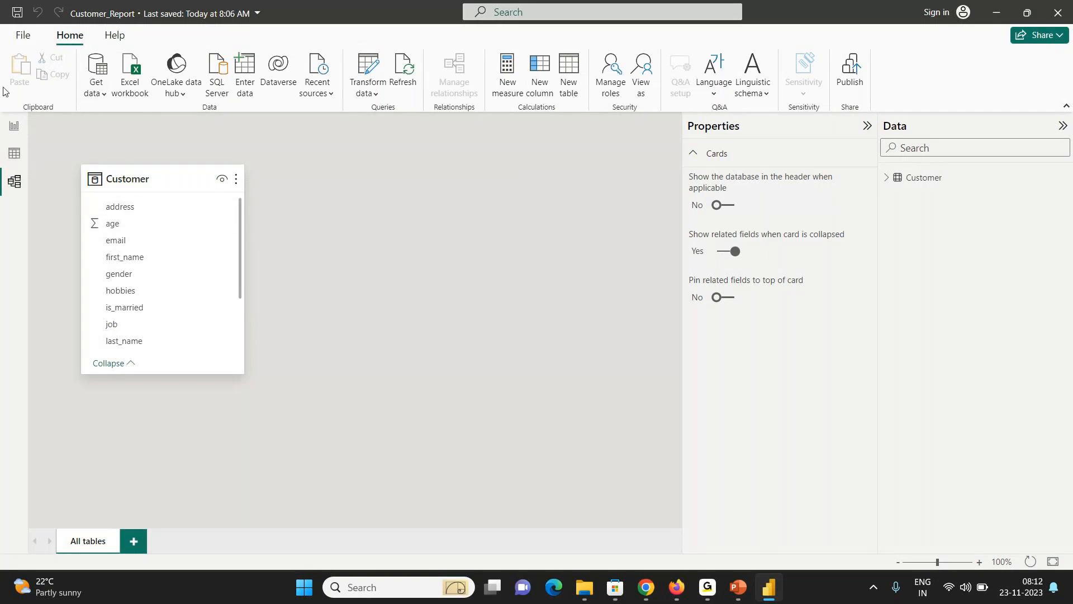
left_click(18, 129)
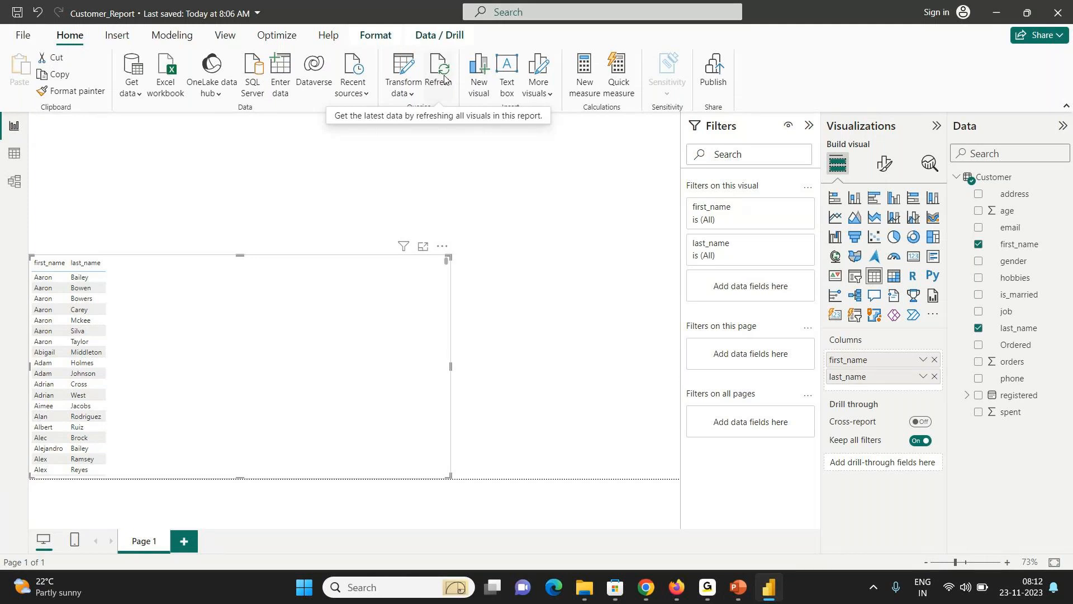
- Reopen customers.xlsx from the PBI_Tutorial folder to check the State sheet, and close it again
left_click(584, 587)
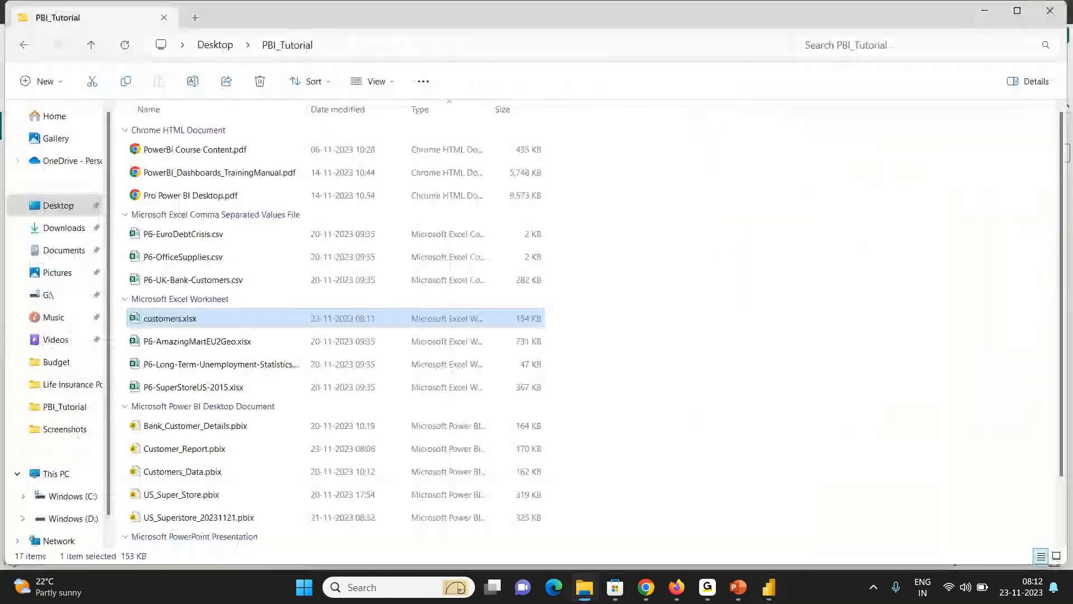
double_click(228, 321)
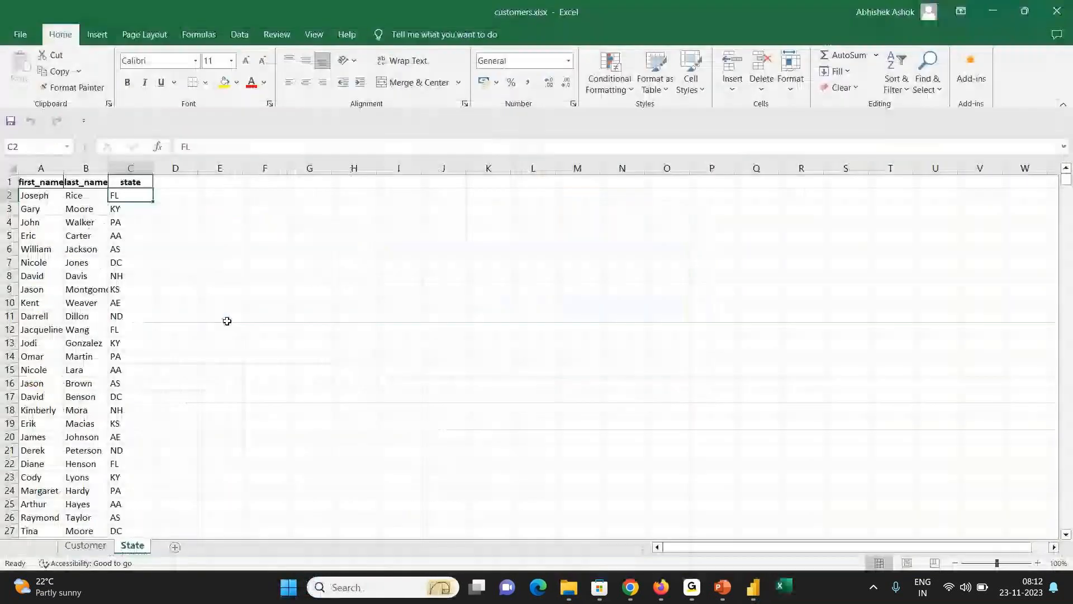
left_click(1057, 15)
- Switch to Power BI Desktop and refresh the data of Customer_Report
left_click(770, 587)
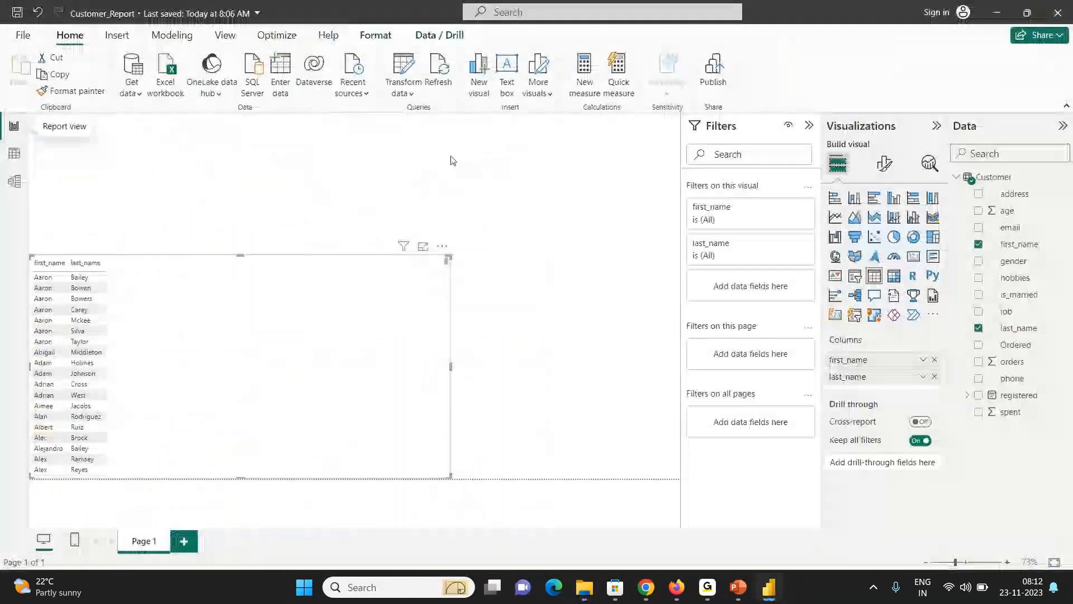
left_click(439, 81)
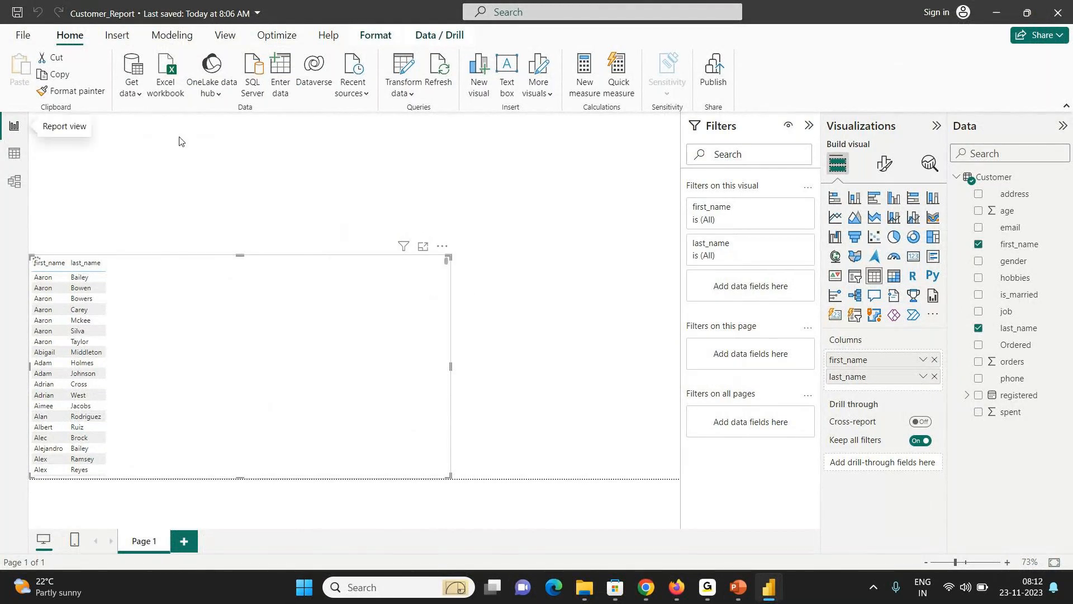
left_click(24, 36)
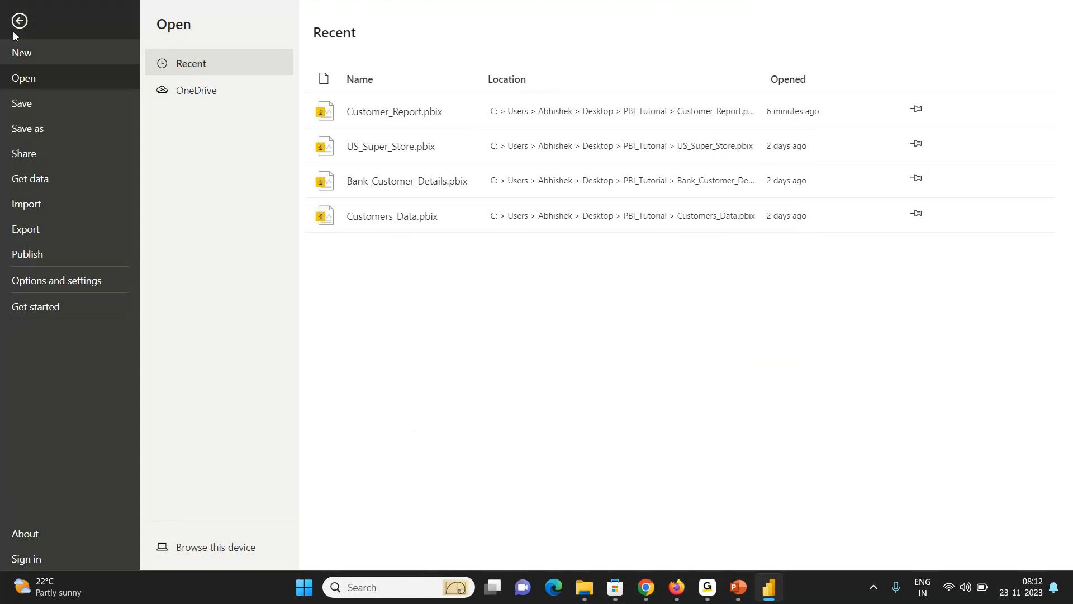
left_click(14, 33)
- Connect to the customers.xlsx Excel workbook and load both its Customer and State sheets into the report
left_click(132, 76)
left_click(151, 139)
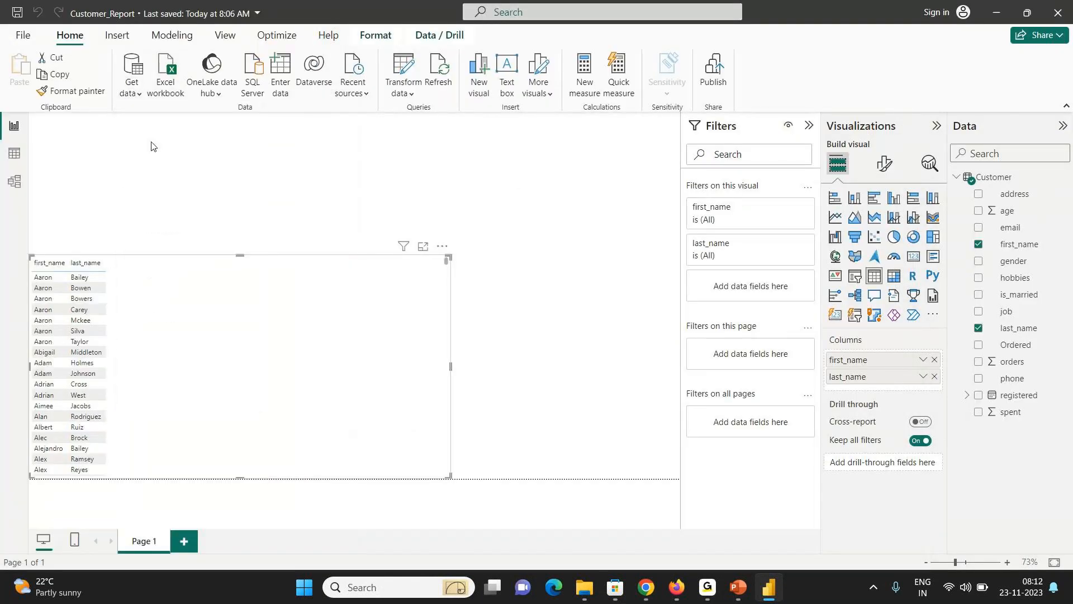
double_click(162, 117)
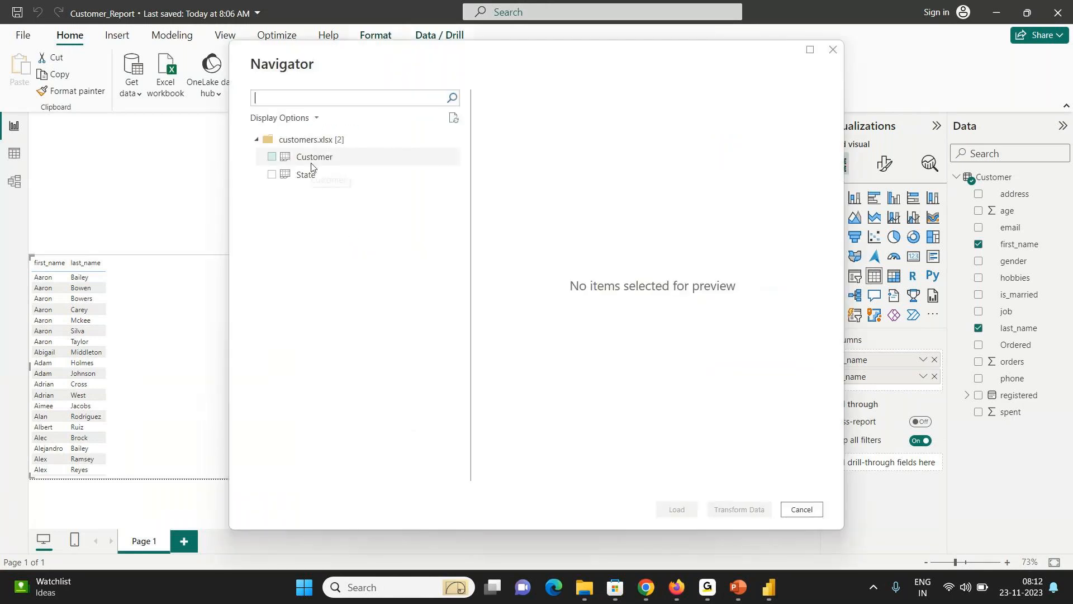
left_click(272, 157)
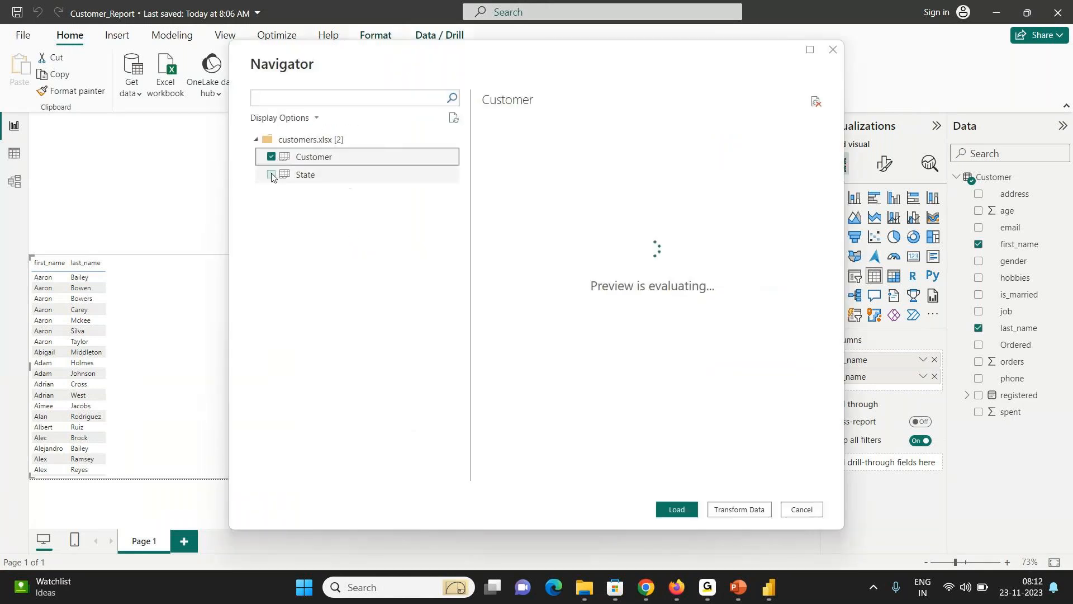
left_click(272, 174)
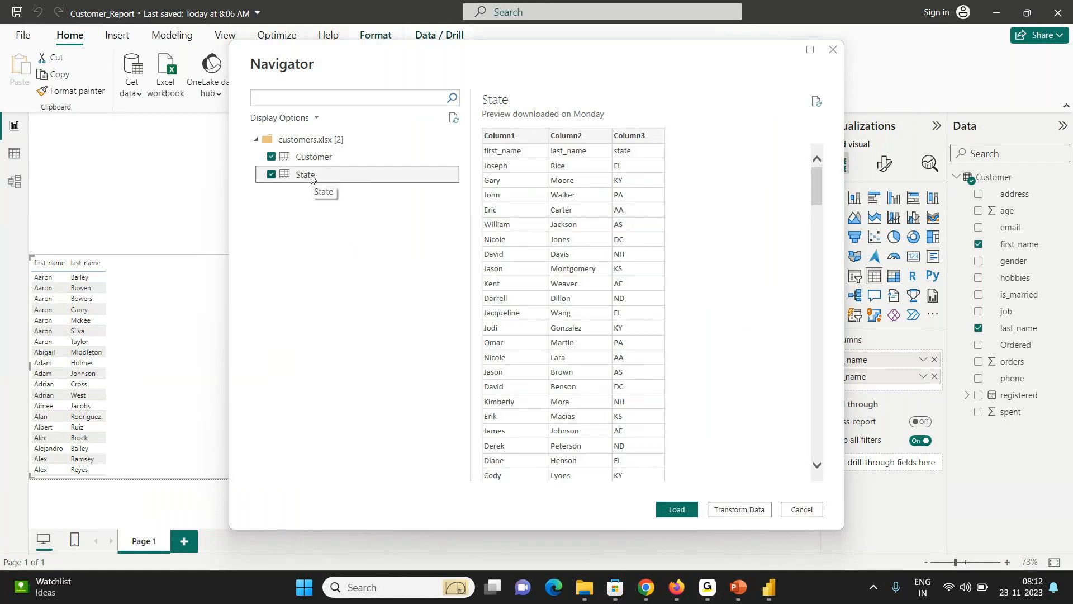
left_click(677, 510)
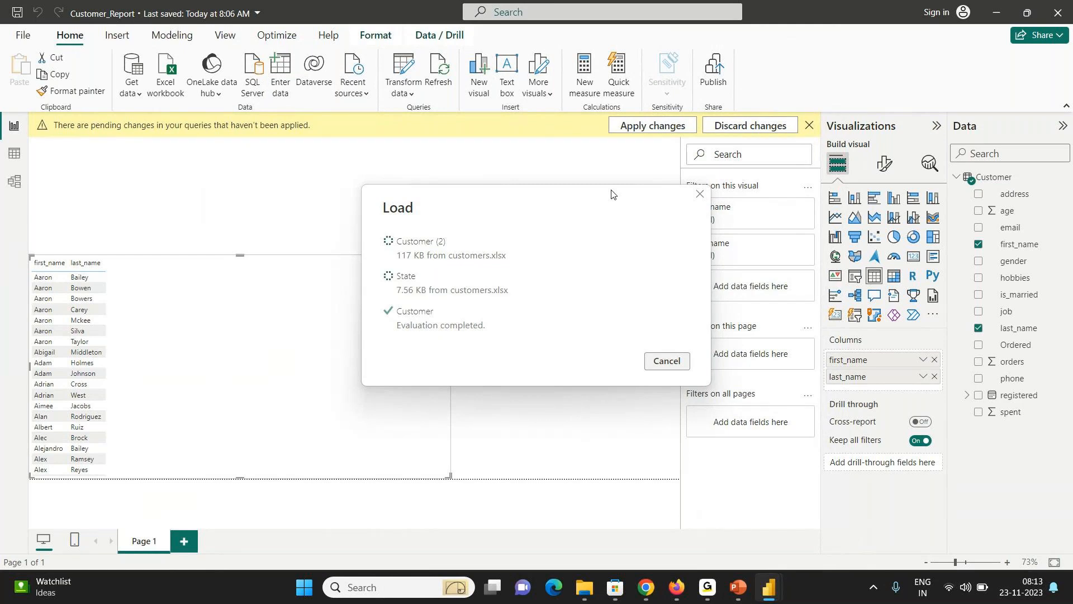
- Collapse the Customer table's field list and delete the duplicate Customer (2) table from the model
left_click(955, 179)
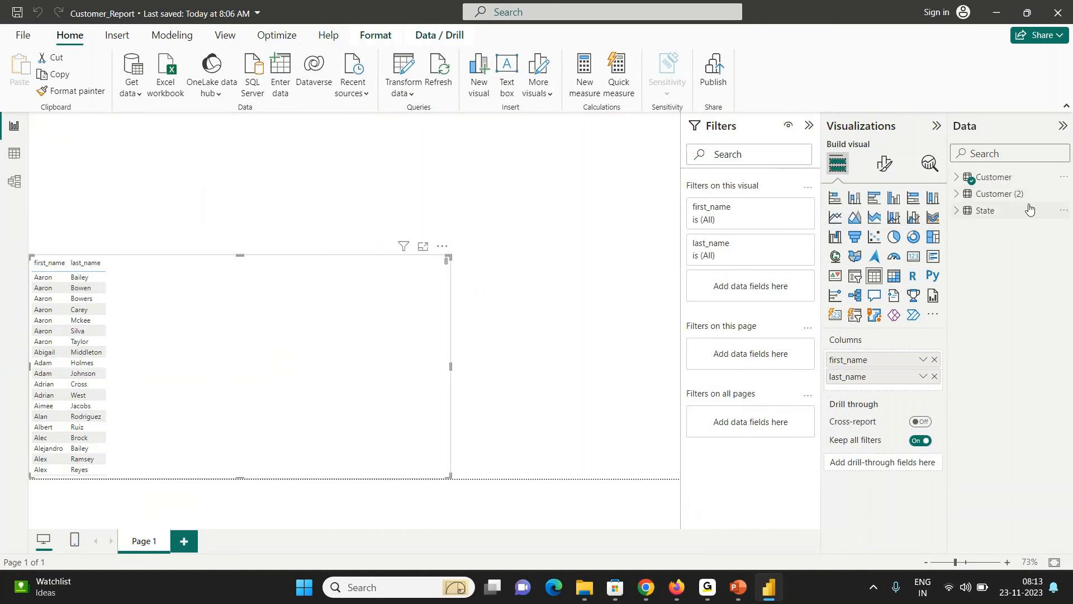
left_click(1064, 195)
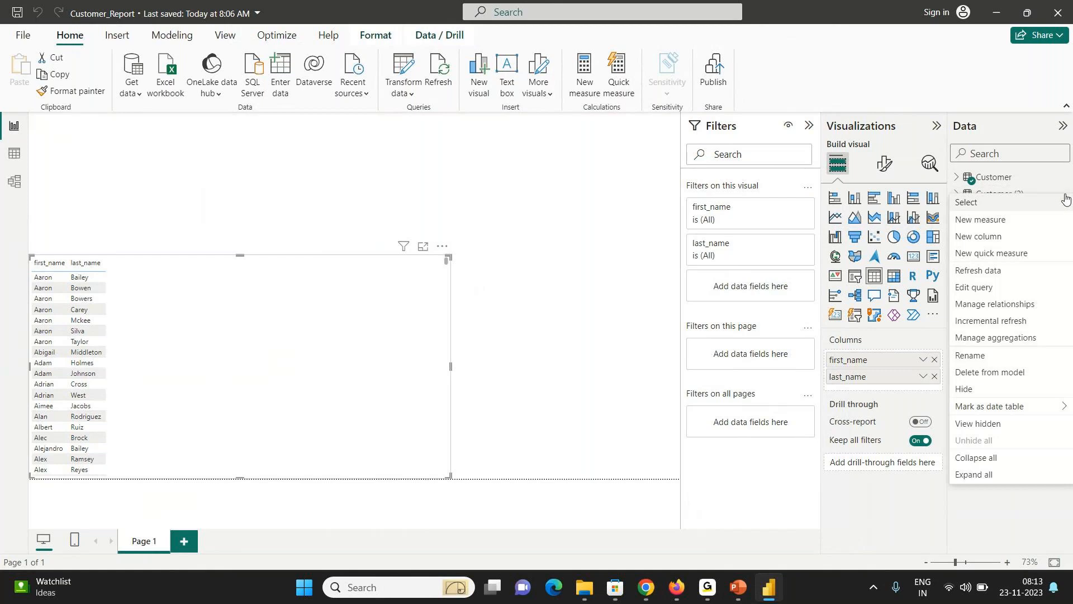
left_click(981, 372)
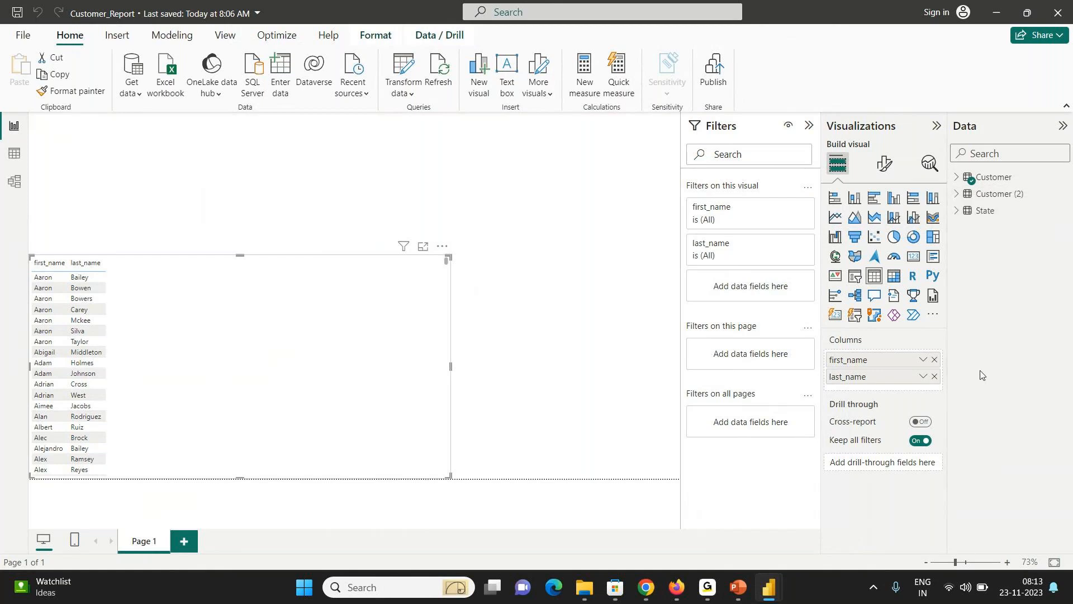
left_click(650, 316)
- Examine the Customer and State tables in Table view, compare them in Model view, and return to Report view
left_click(20, 154)
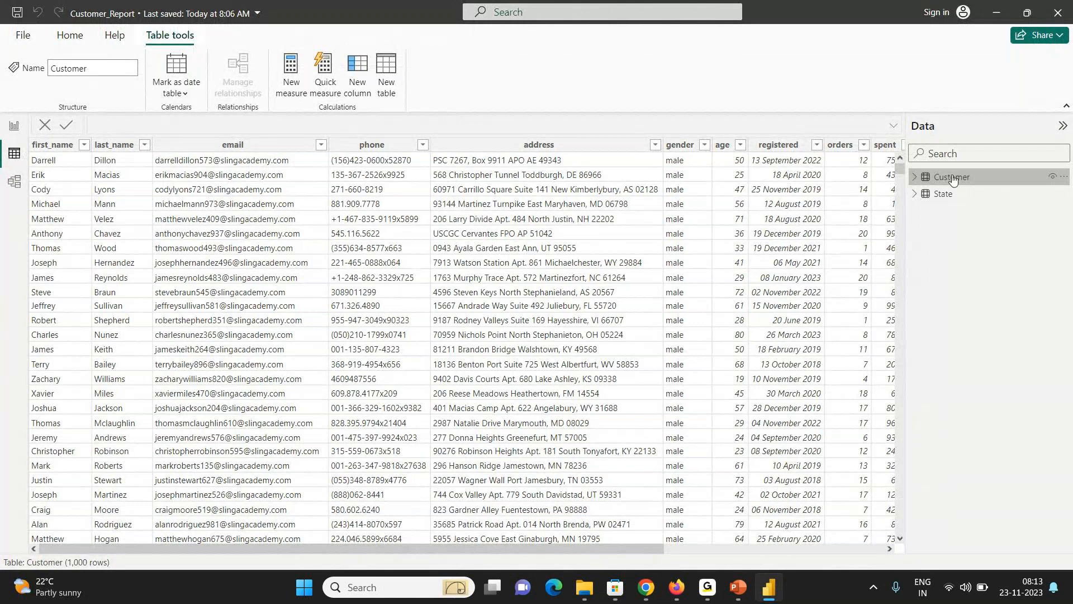
left_click(943, 194)
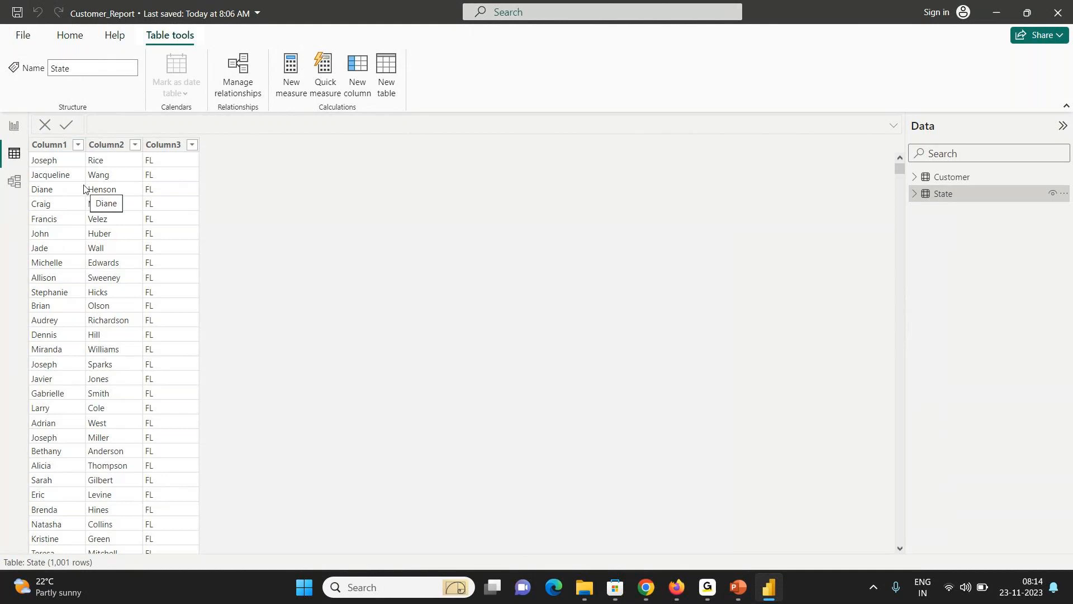
left_click(15, 182)
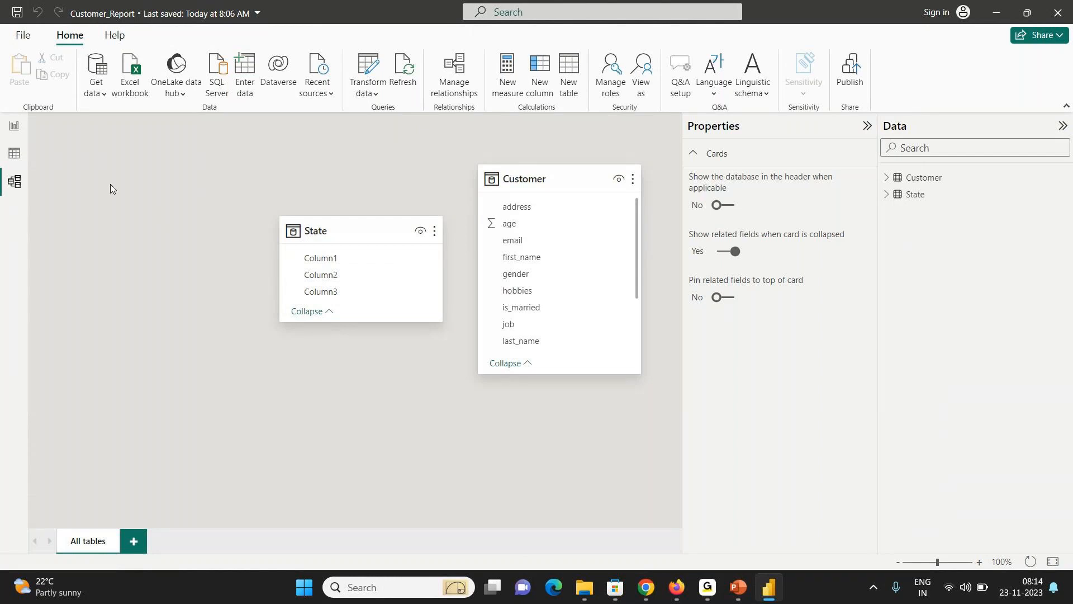
left_click(14, 127)
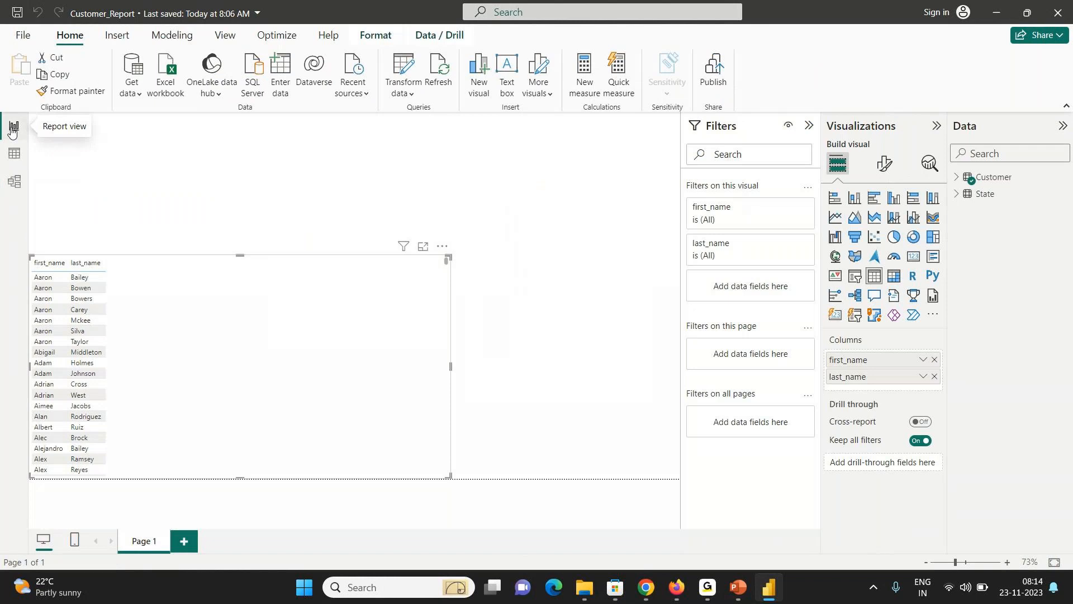
left_click(14, 181)
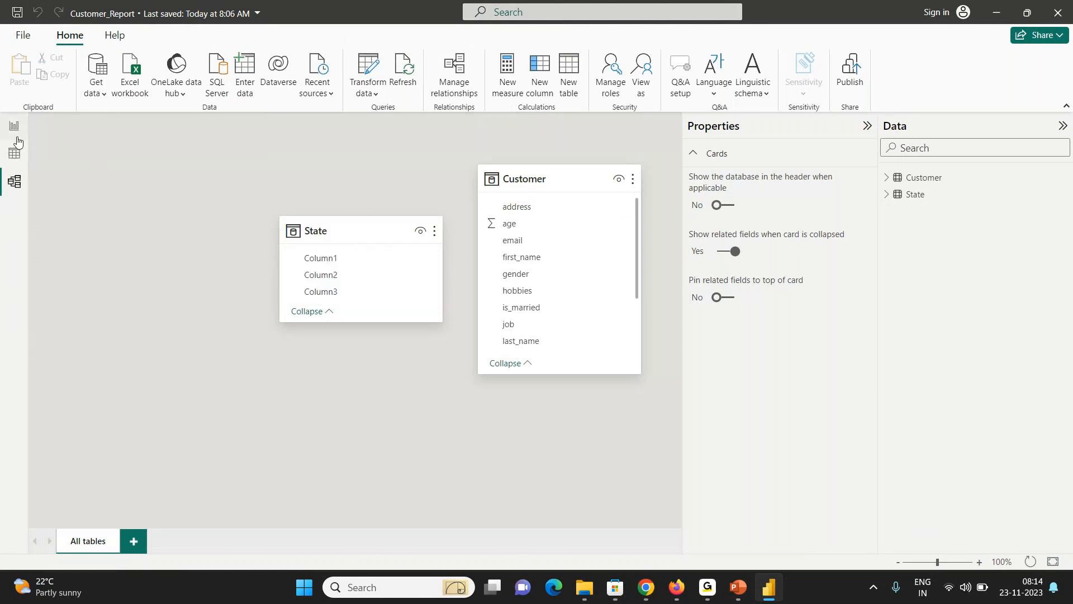
left_click(24, 131)
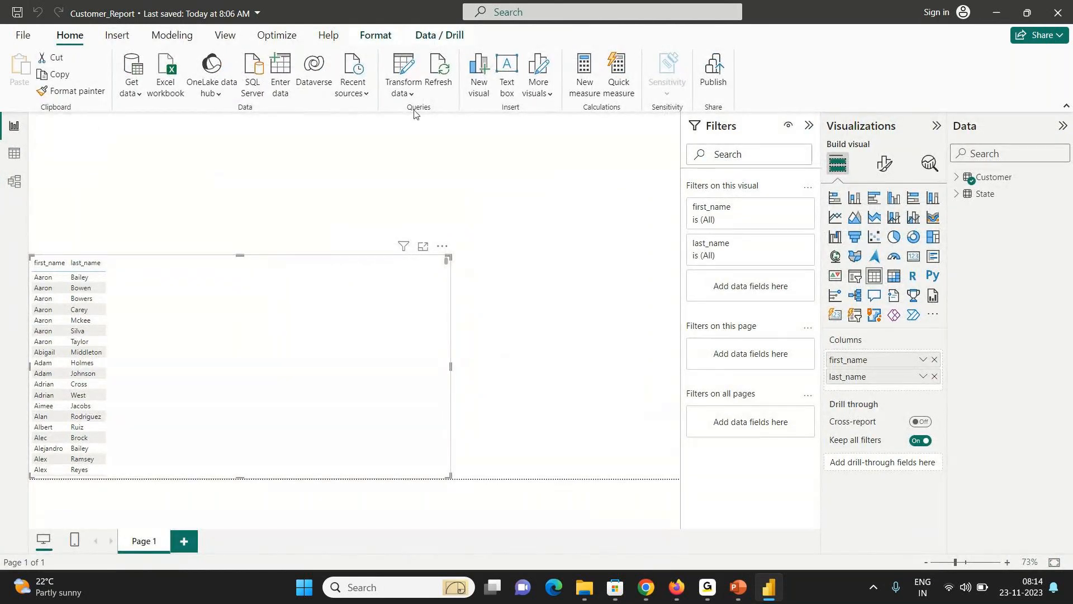
- Open the Power Query Editor to transform the data and refresh the Customer query's preview
left_click(405, 69)
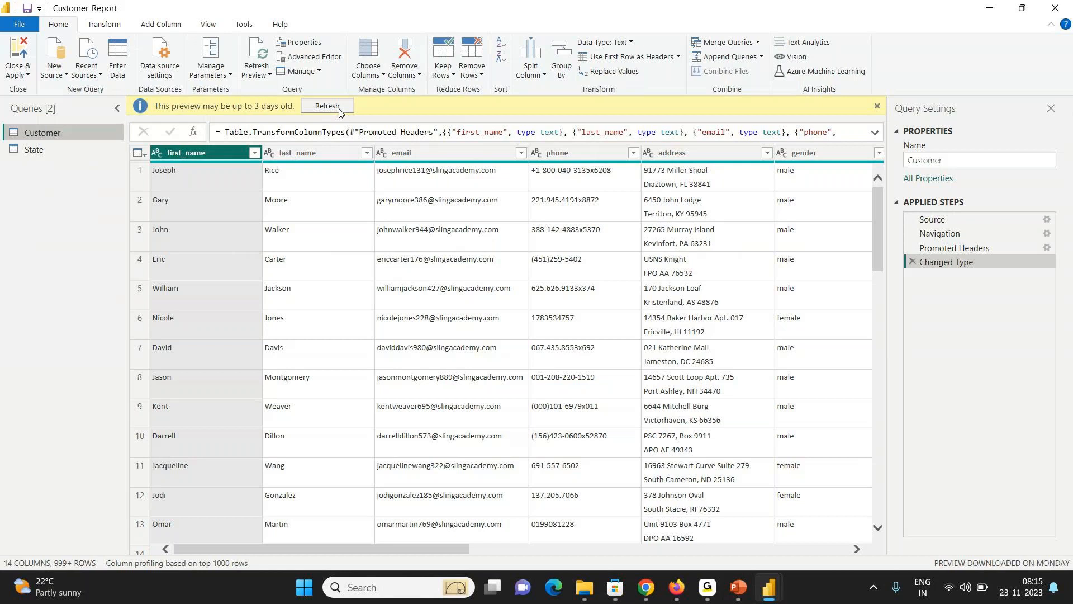
left_click(327, 106)
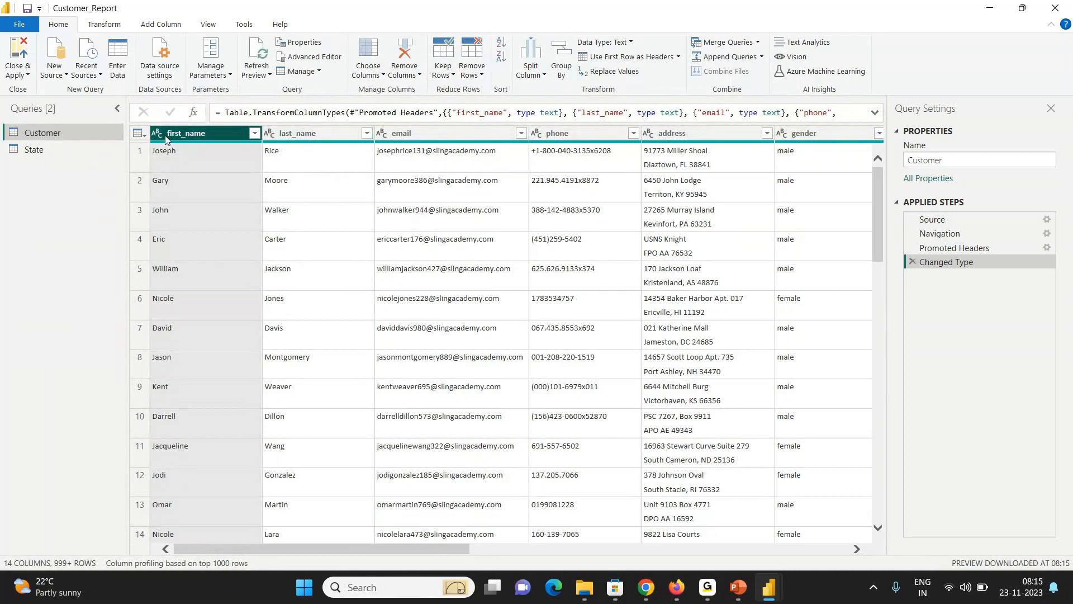
left_click_drag(398, 549, 296, 510)
- Refresh the State query's preview and use its first row as headers
left_click(48, 153)
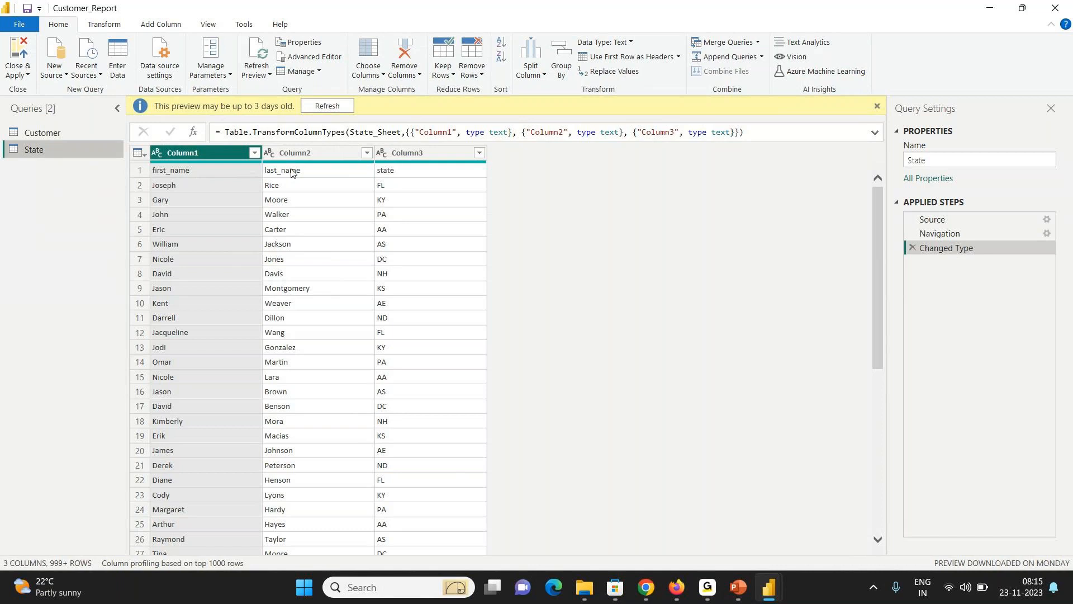
left_click(236, 176)
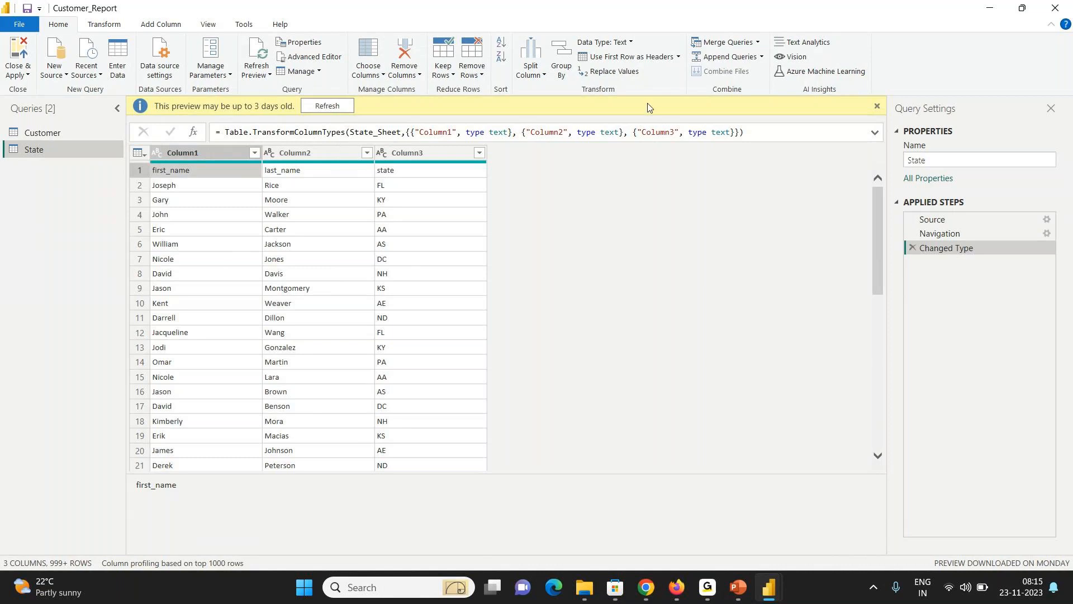
left_click(330, 106)
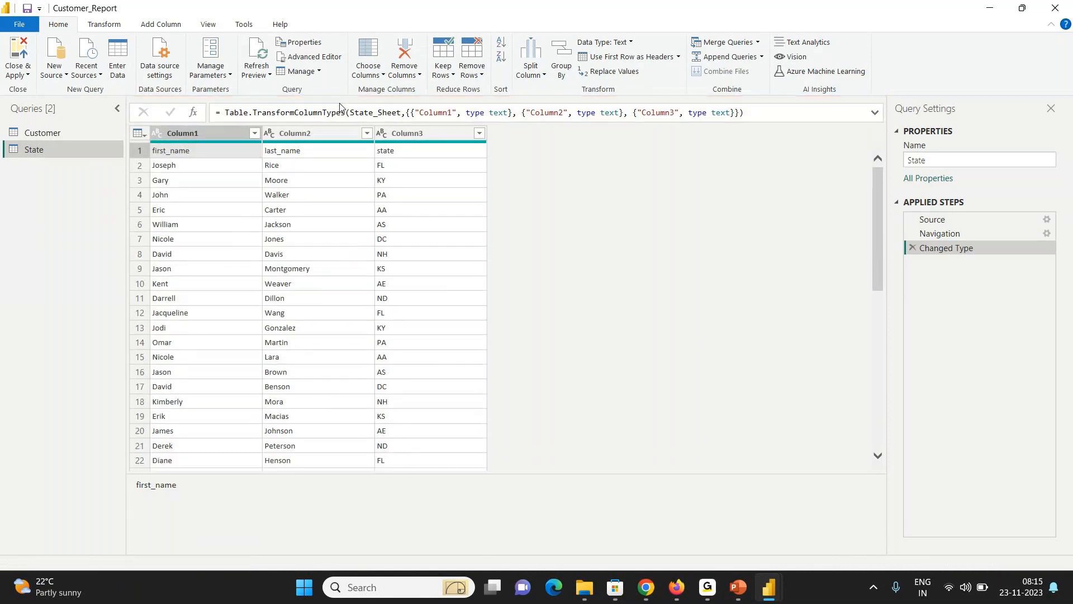
left_click(206, 150)
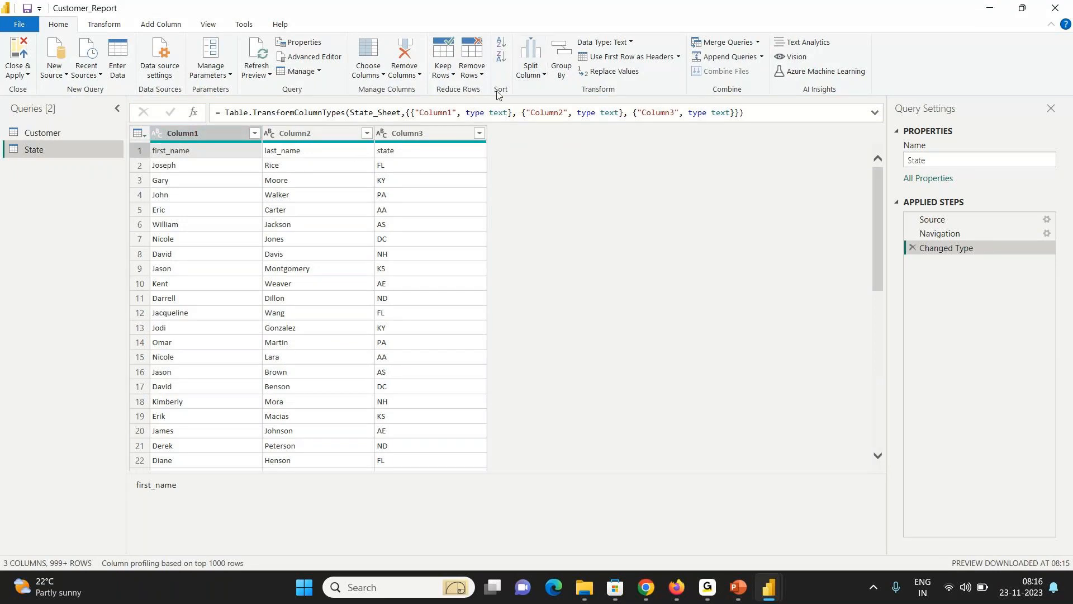
left_click(628, 58)
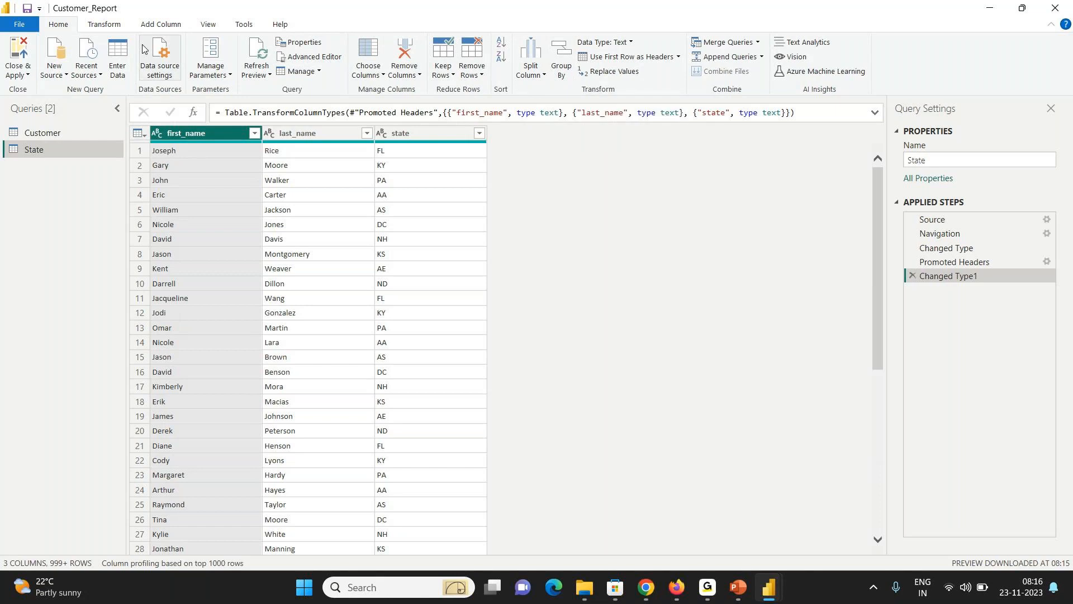
- Look over the Transform and Add Column commands and review the State query's Changed Type, Promoted Headers and Changed Type1 steps
left_click(113, 28)
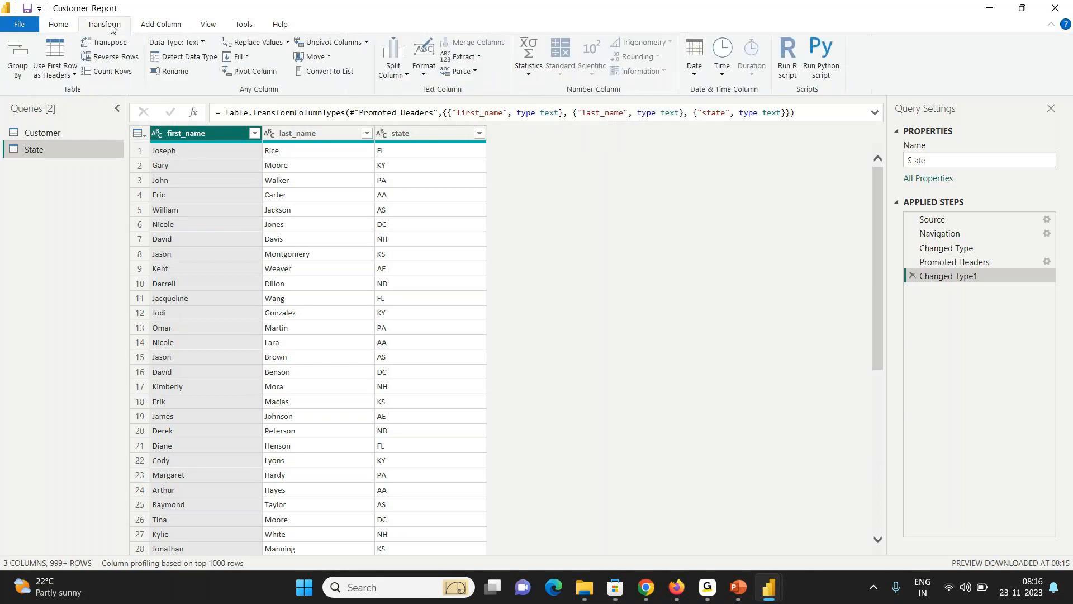
left_click(162, 25)
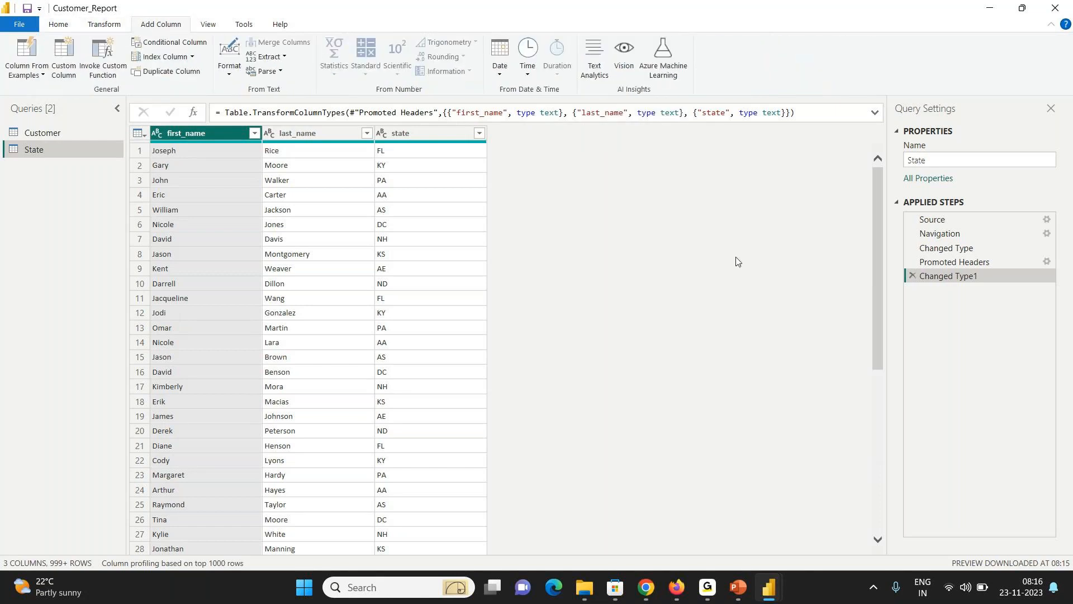
left_click(939, 251)
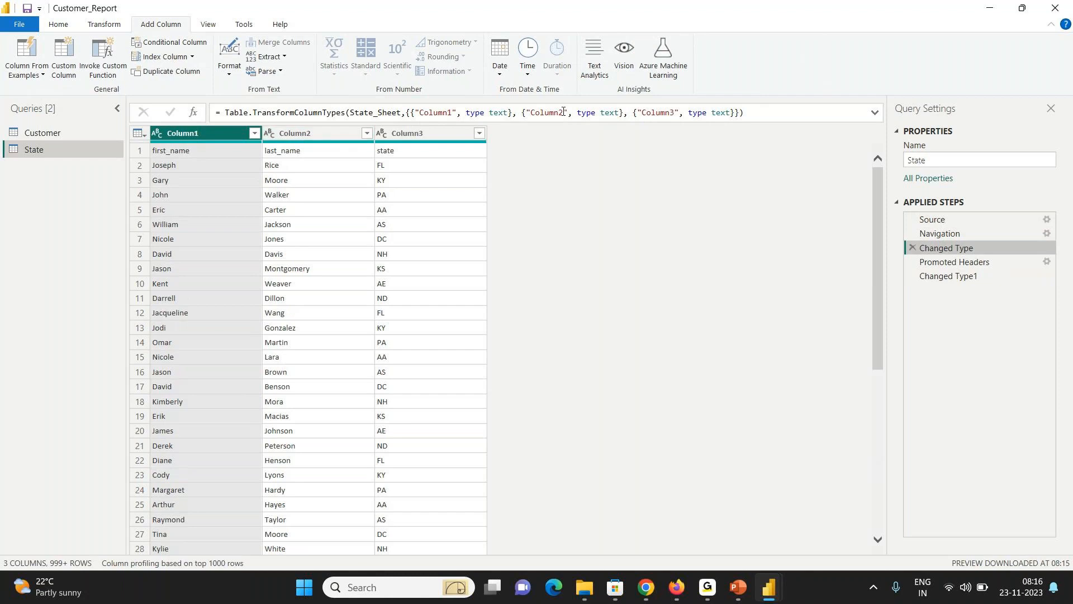
left_click(945, 262)
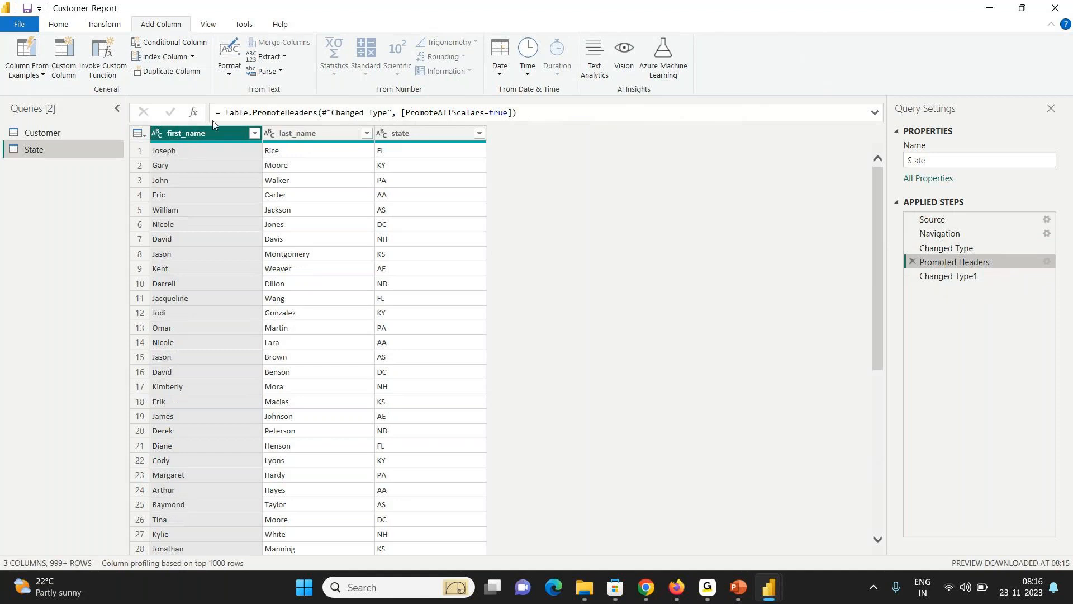
left_click(922, 278)
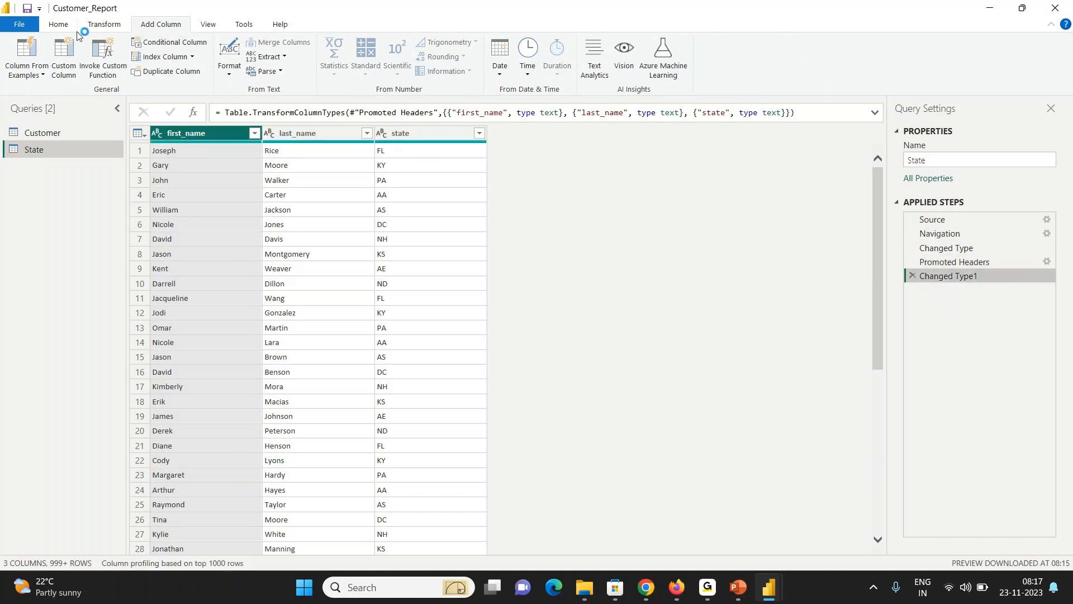
left_click(58, 25)
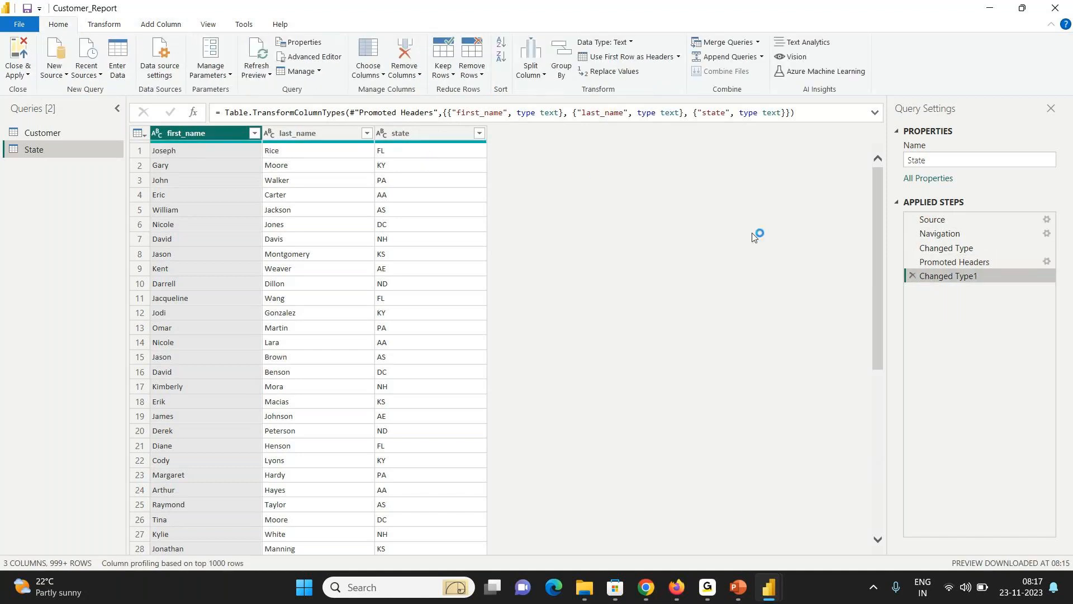
- Examine the data types of the Customer query's columns from first_name through spent
left_click(70, 133)
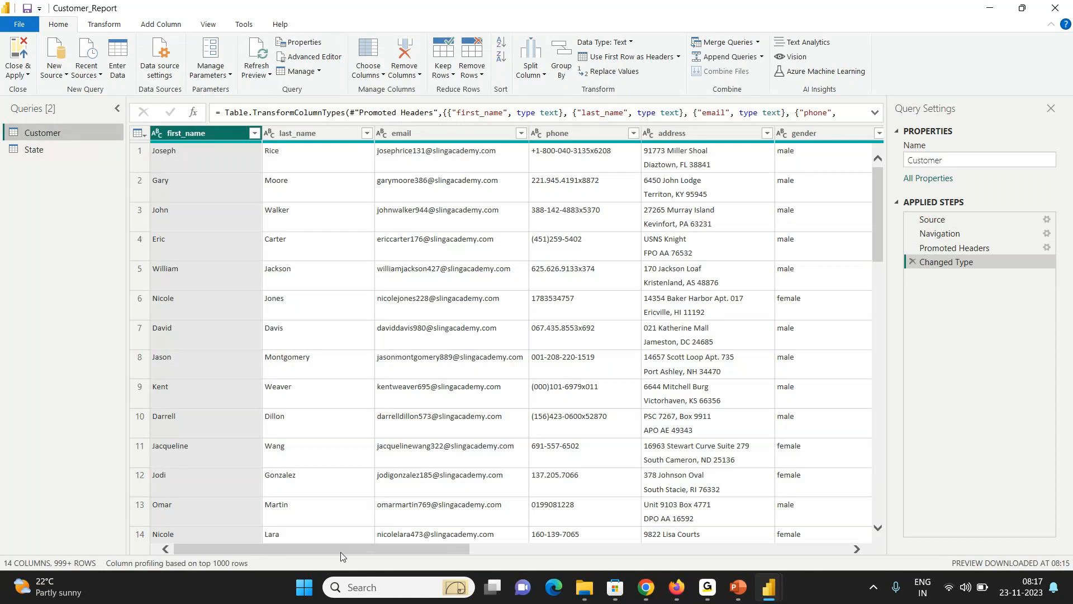
left_click_drag(341, 556, 320, 542)
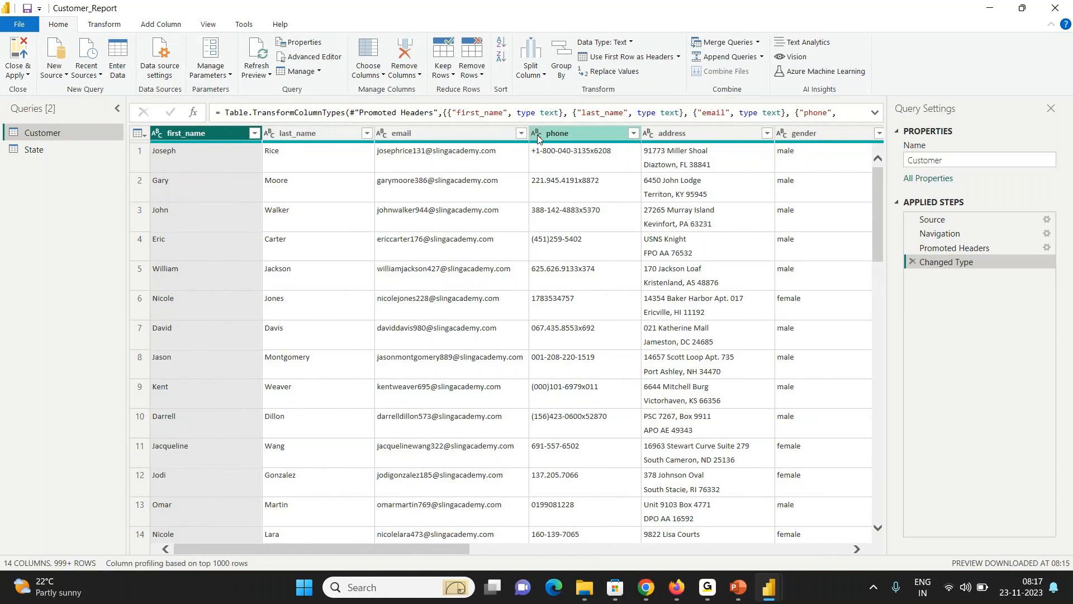
left_click_drag(407, 549, 488, 540)
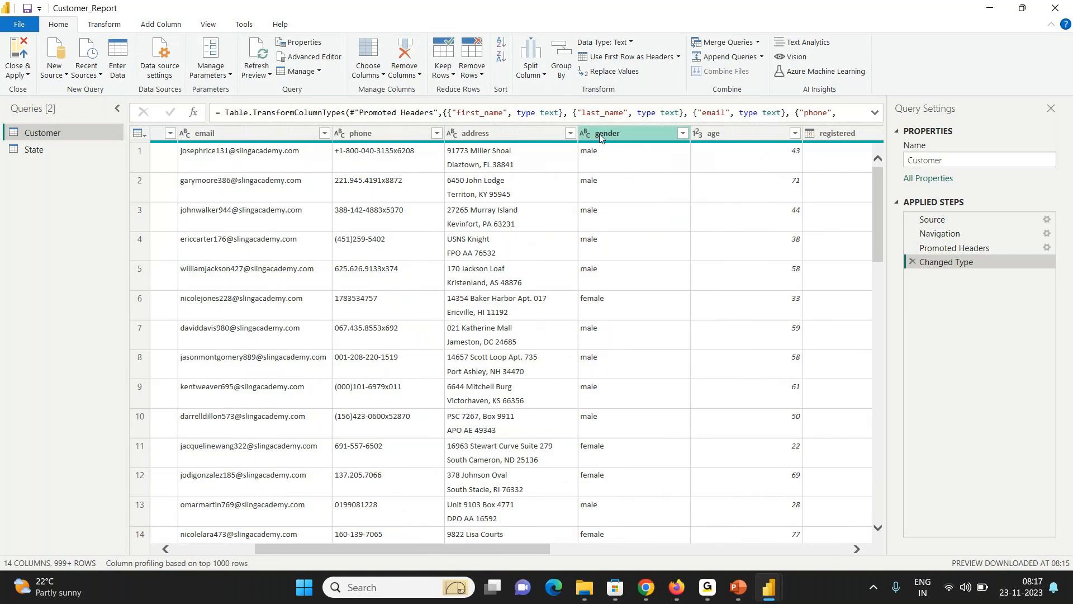
left_click_drag(530, 550, 669, 555)
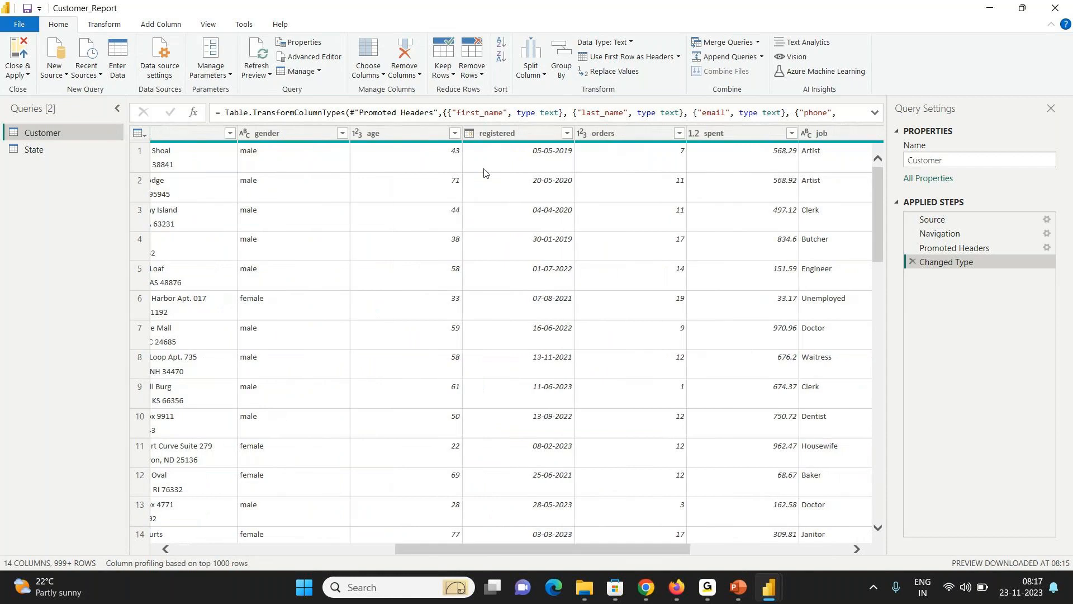
- Change the data type of the Customer query's age column to Text, replacing the current conversion
left_click(412, 135)
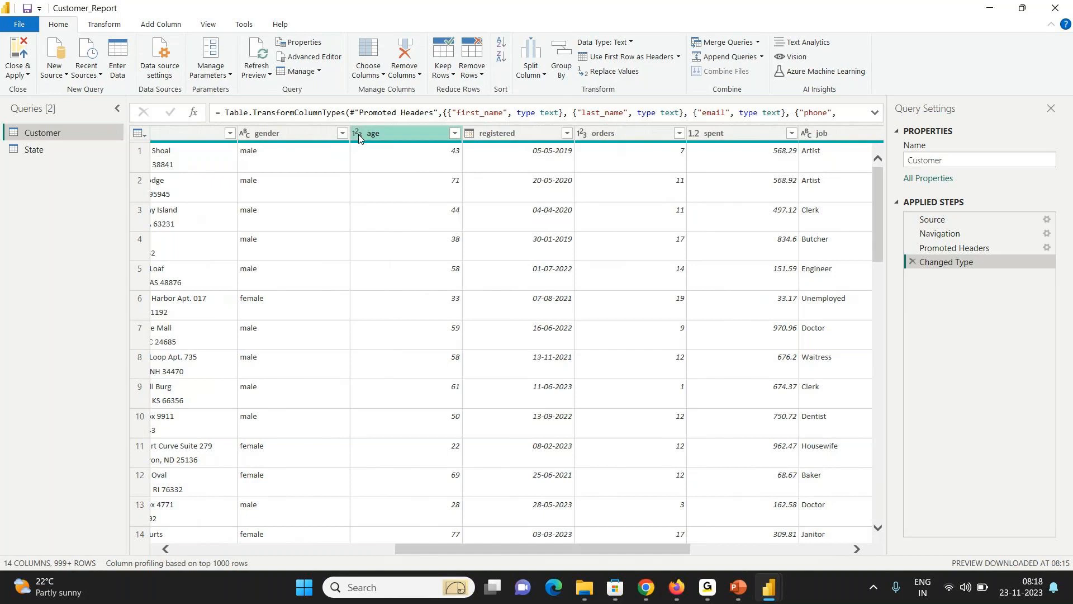
left_click(374, 137)
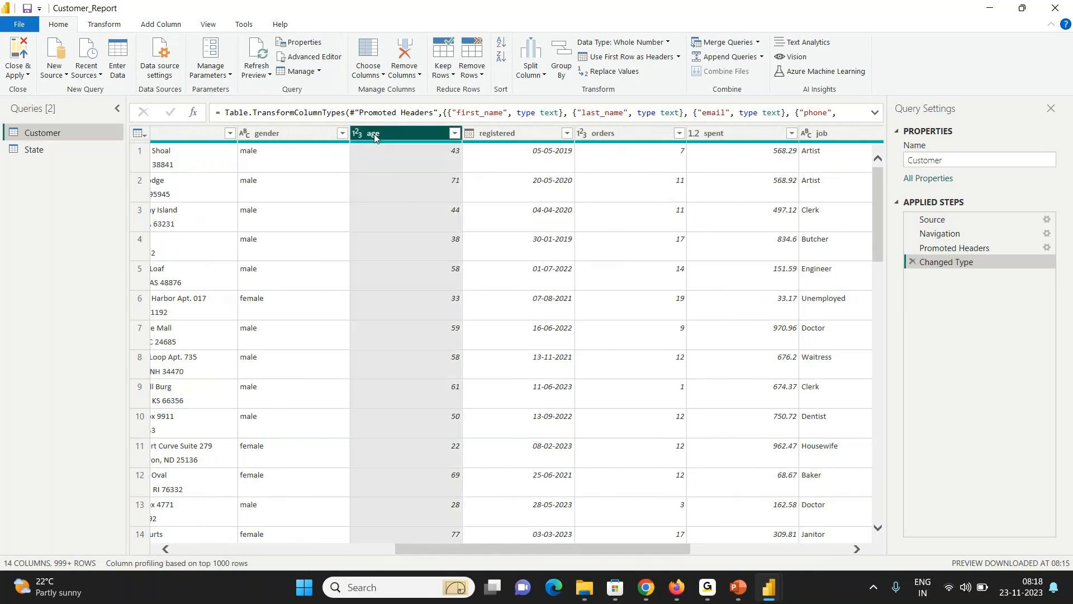
right_click(374, 138)
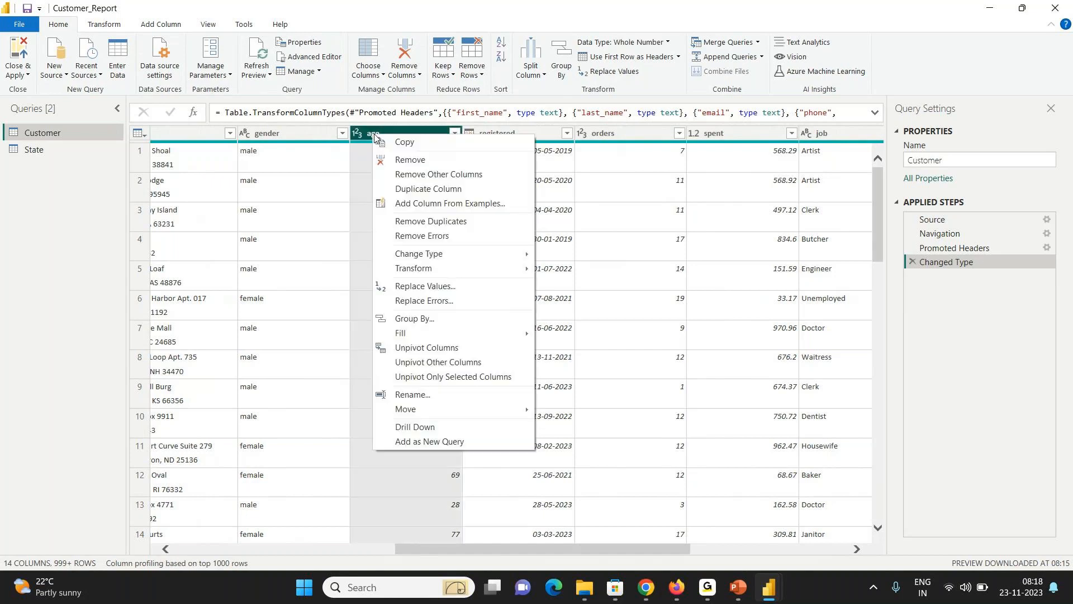
mouse_move(432, 258)
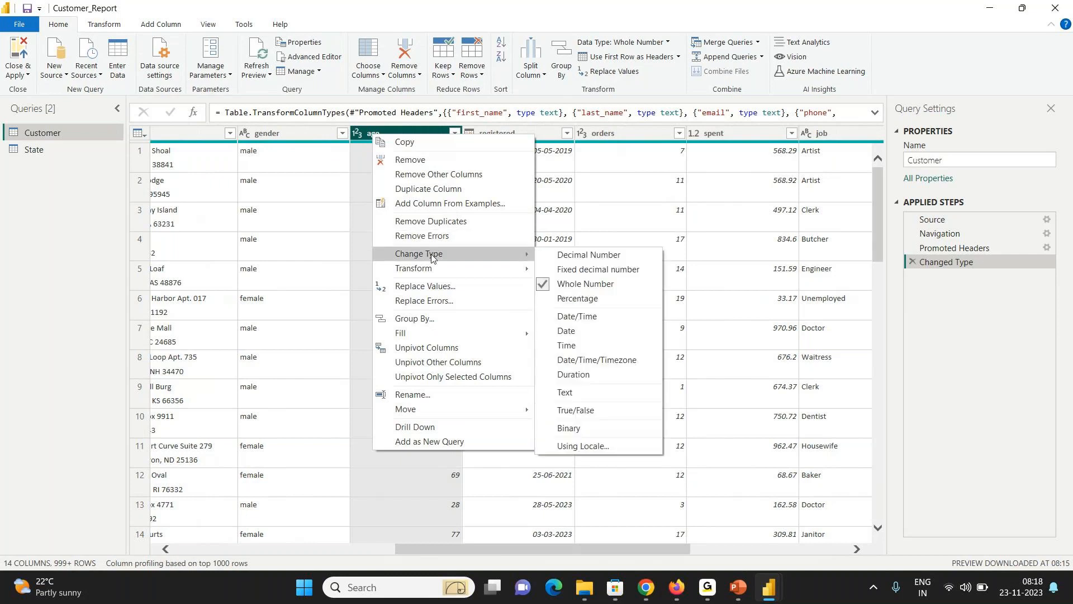
left_click(566, 393)
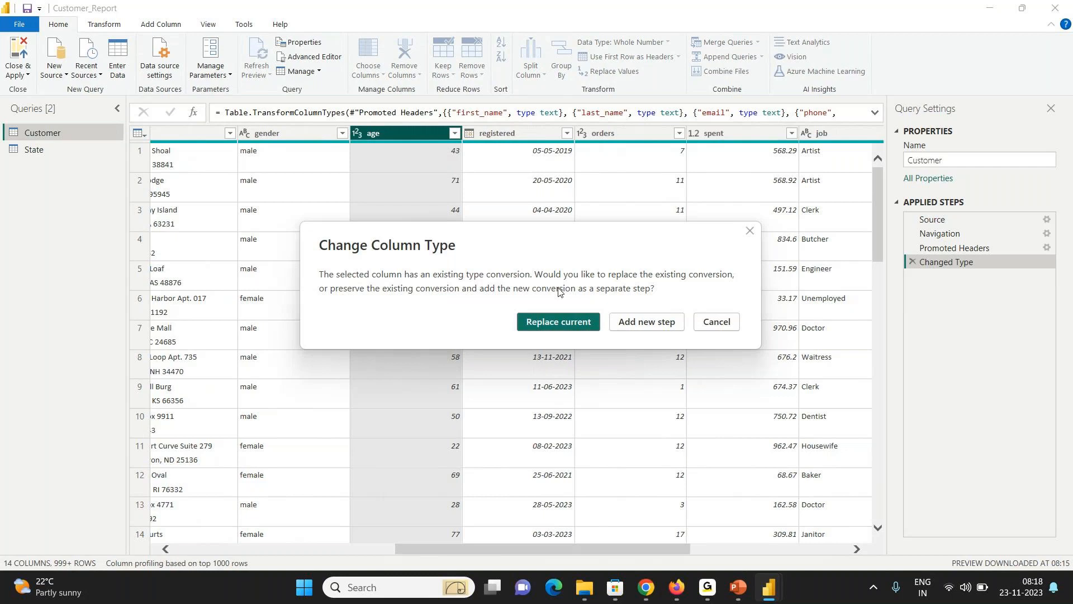
left_click(551, 333)
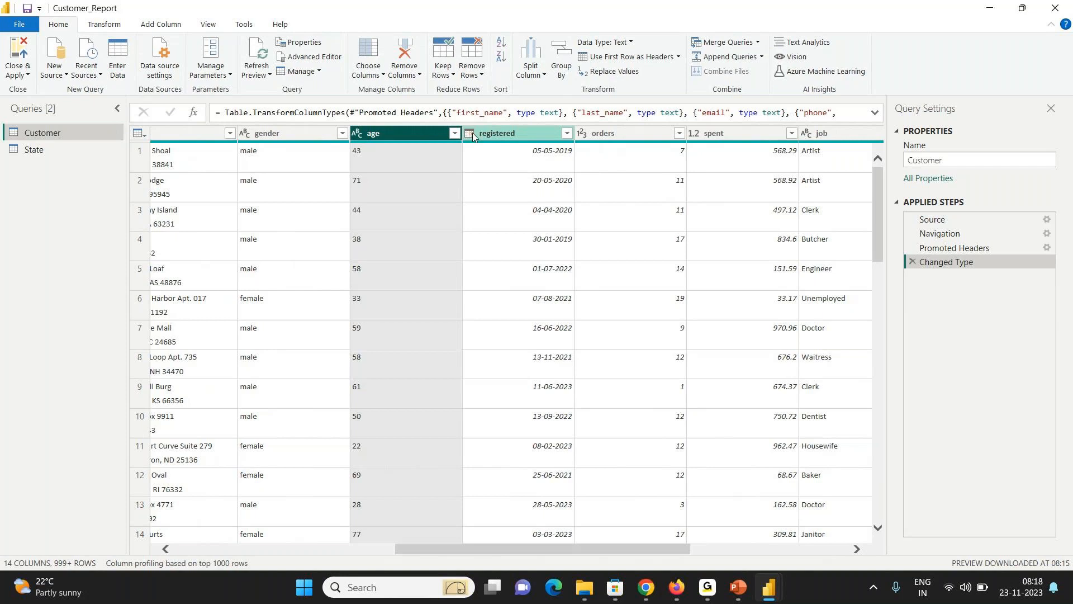
- Check the data types of the registered and orders columns in the Customer query
left_click(503, 135)
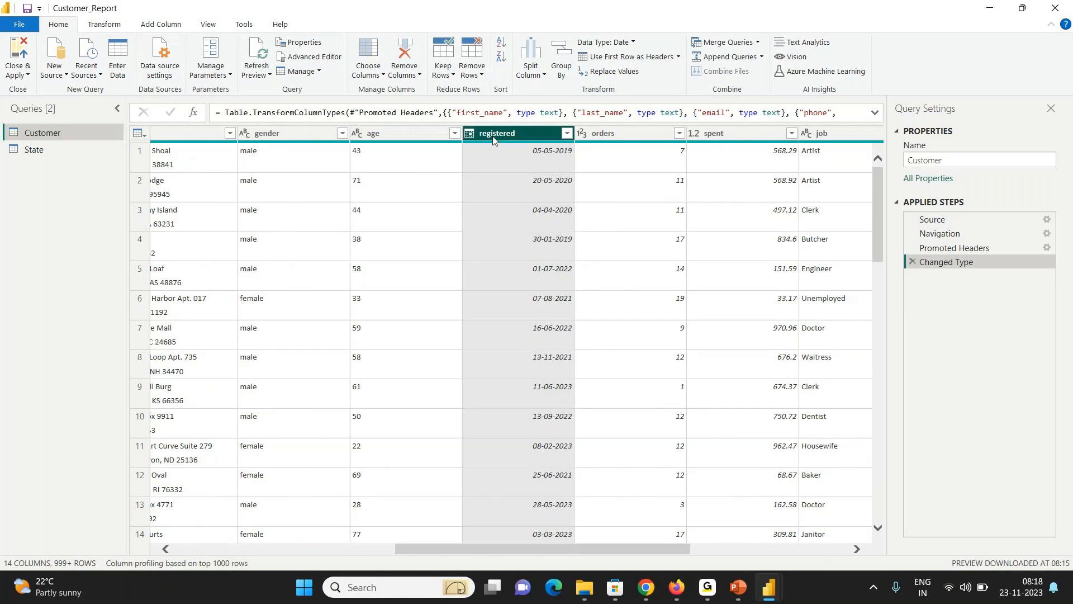
left_click_drag(620, 554, 686, 552)
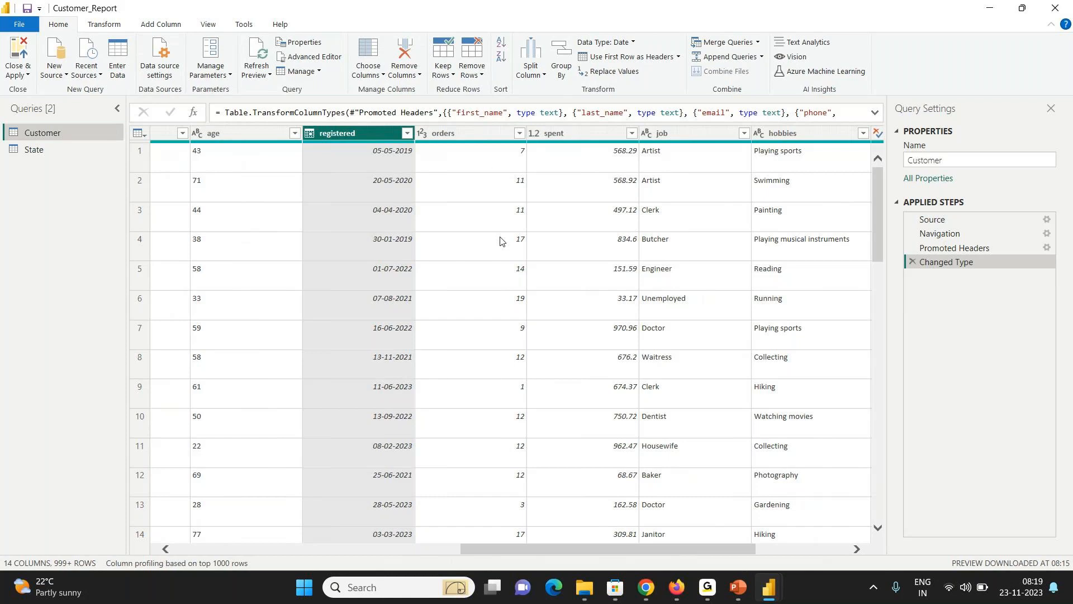
left_click(465, 133)
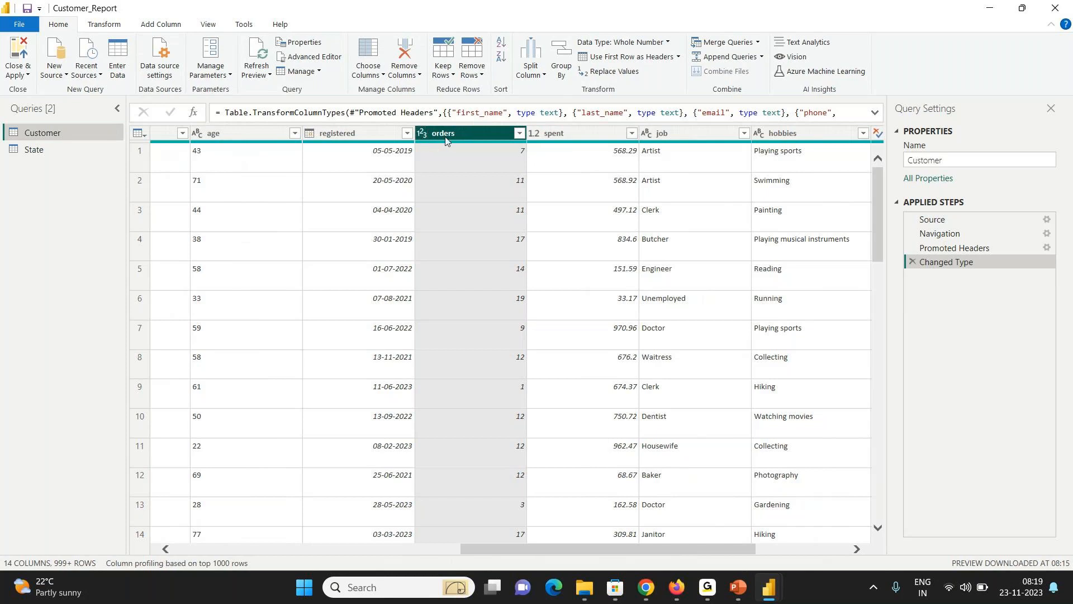
- Examine the spent column's data type in the expanded formula and the type conversions available for it
left_click(554, 136)
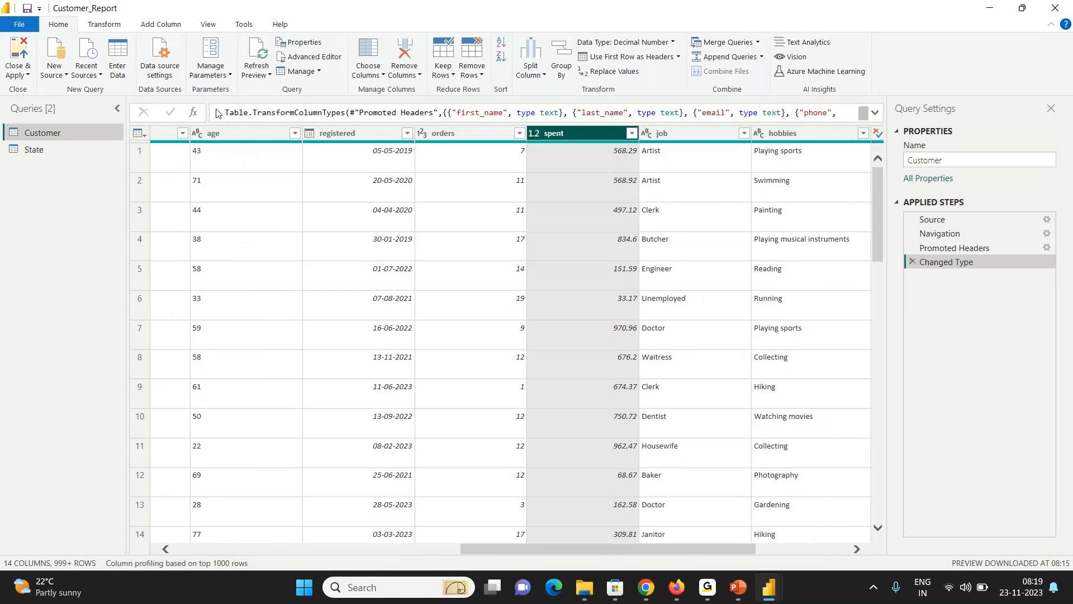
left_click_drag(219, 112, 833, 112)
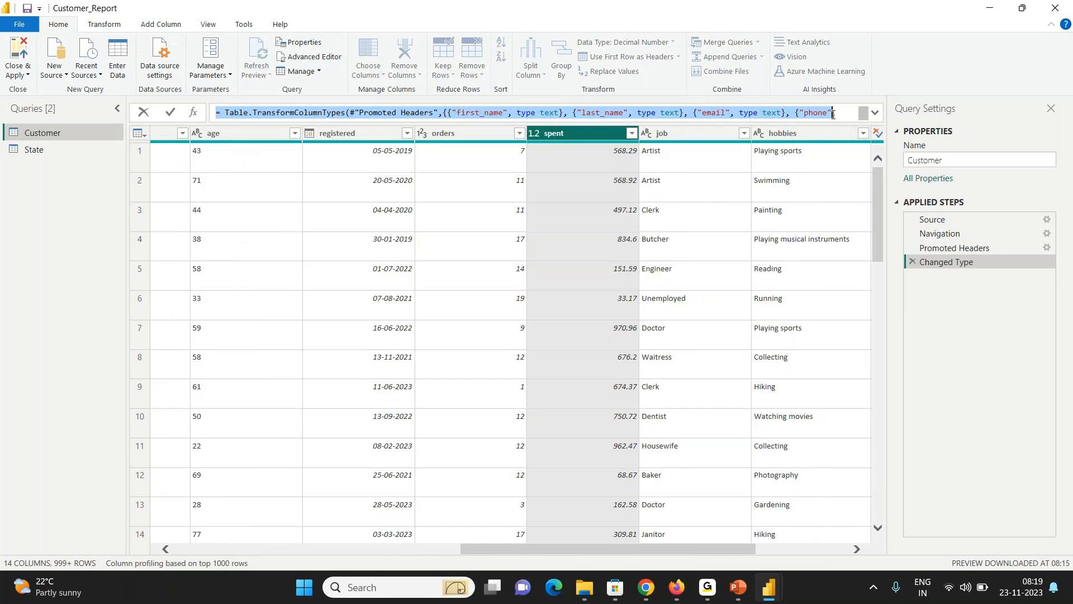
left_click(876, 114)
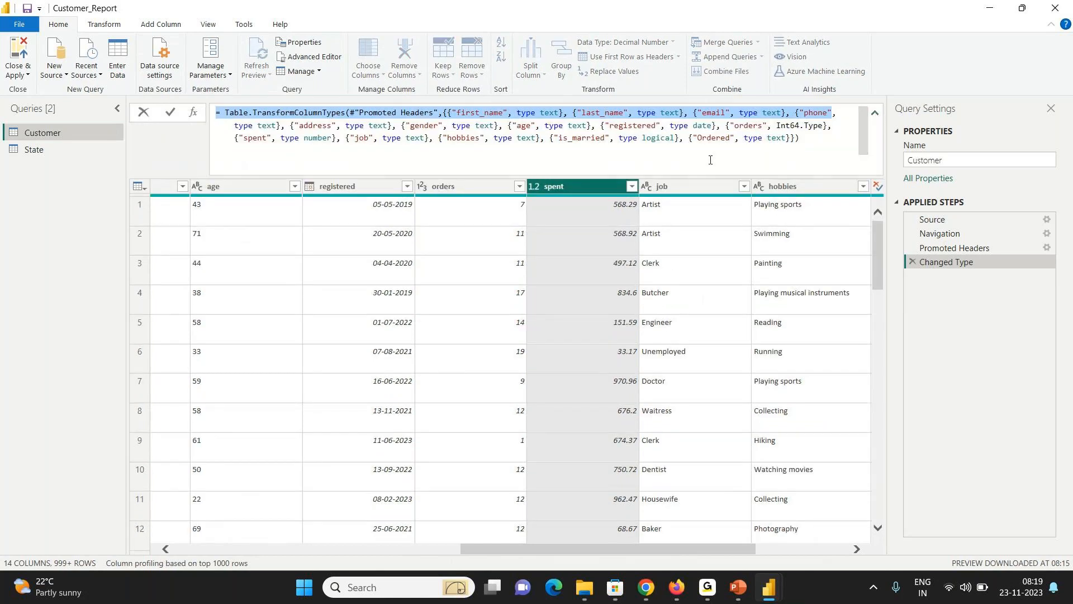
left_click_drag(337, 138, 234, 137)
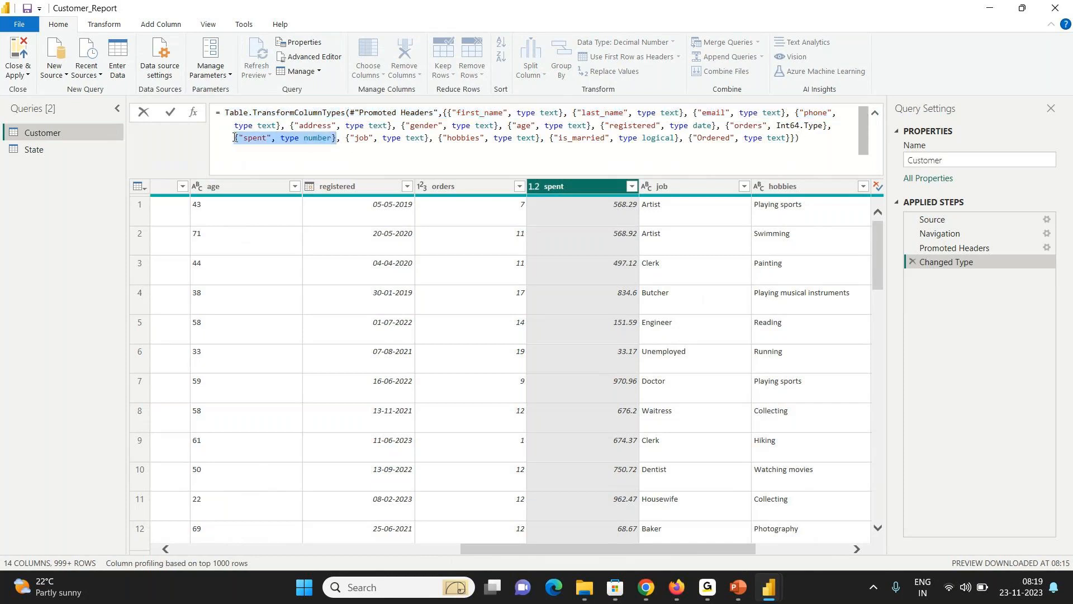
left_click(553, 209)
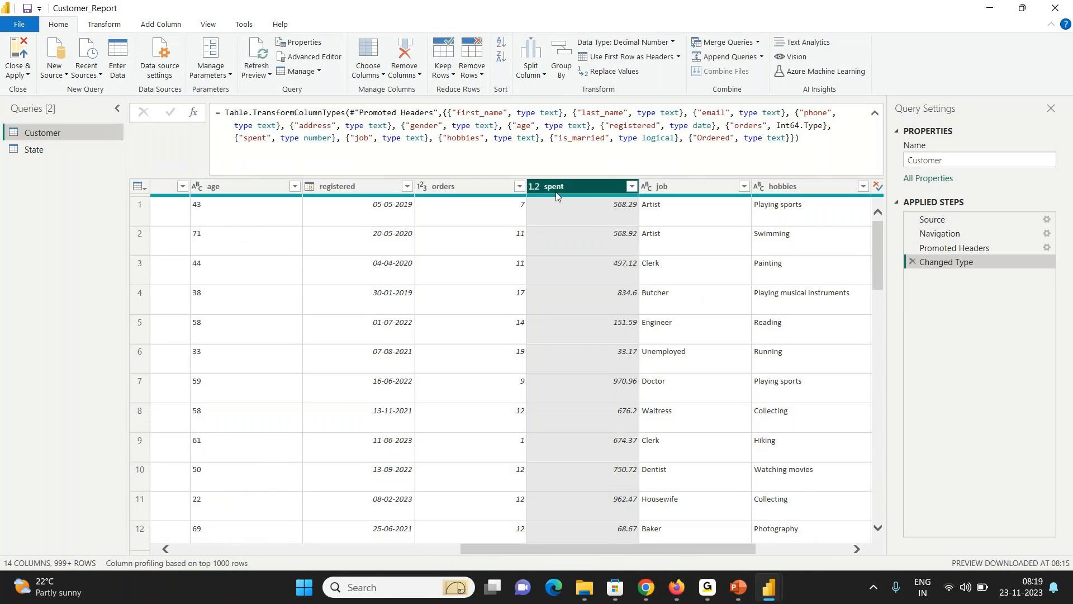
right_click(556, 189)
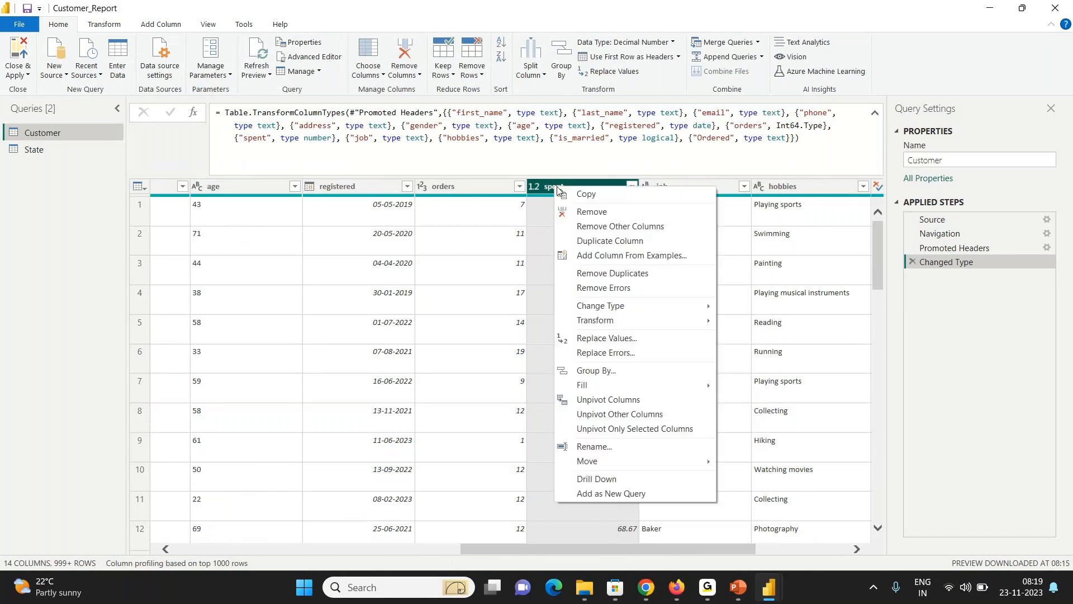
mouse_move(622, 308)
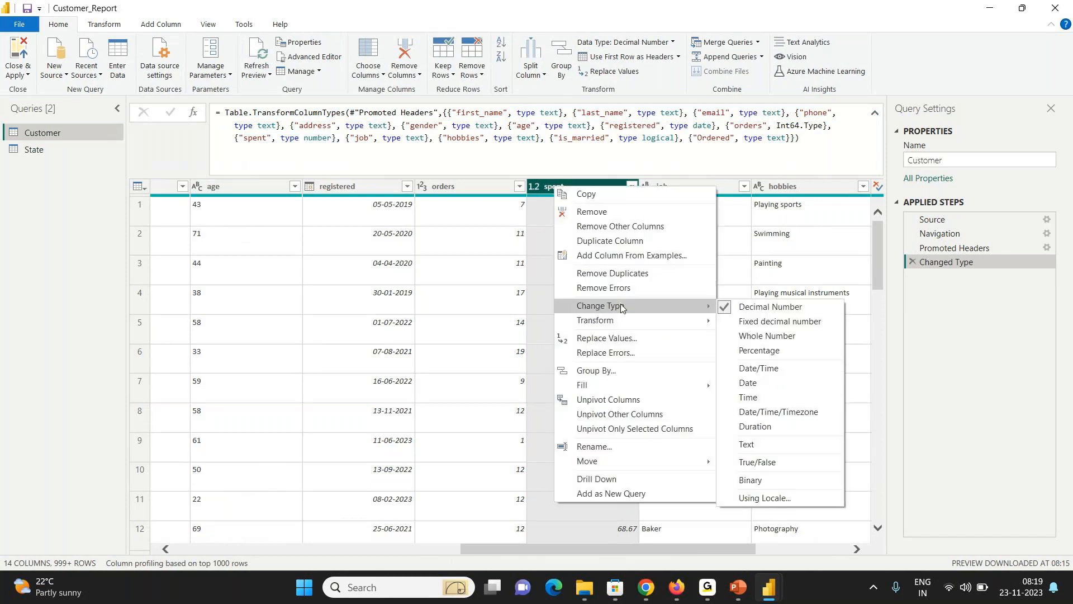
left_click(462, 282)
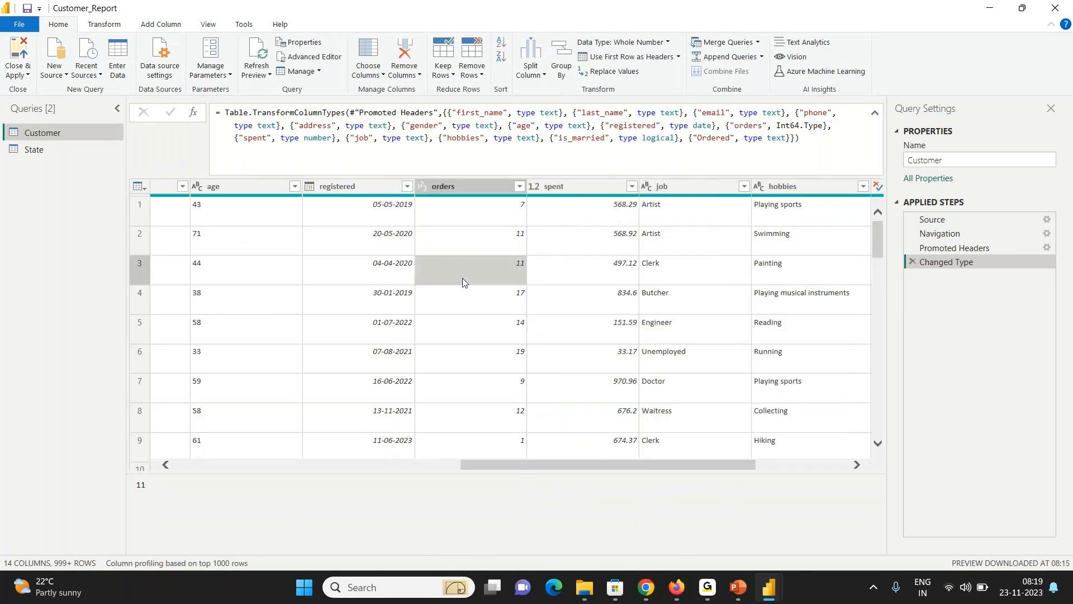
- Change the spent column's data type to Fixed decimal number, replacing the current conversion
left_click(598, 191)
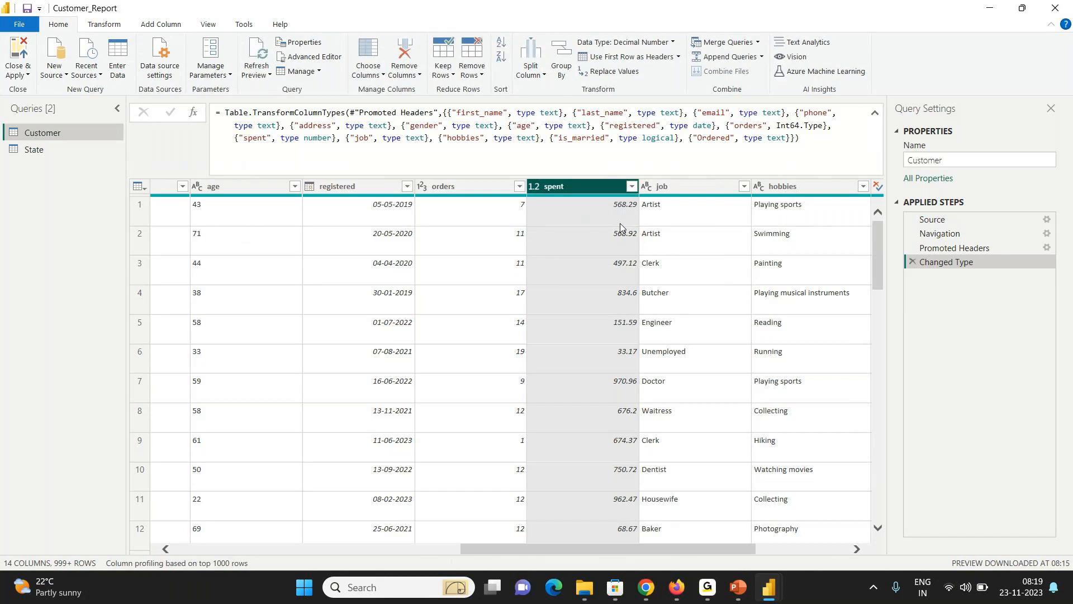
right_click(575, 181)
mouse_move(640, 302)
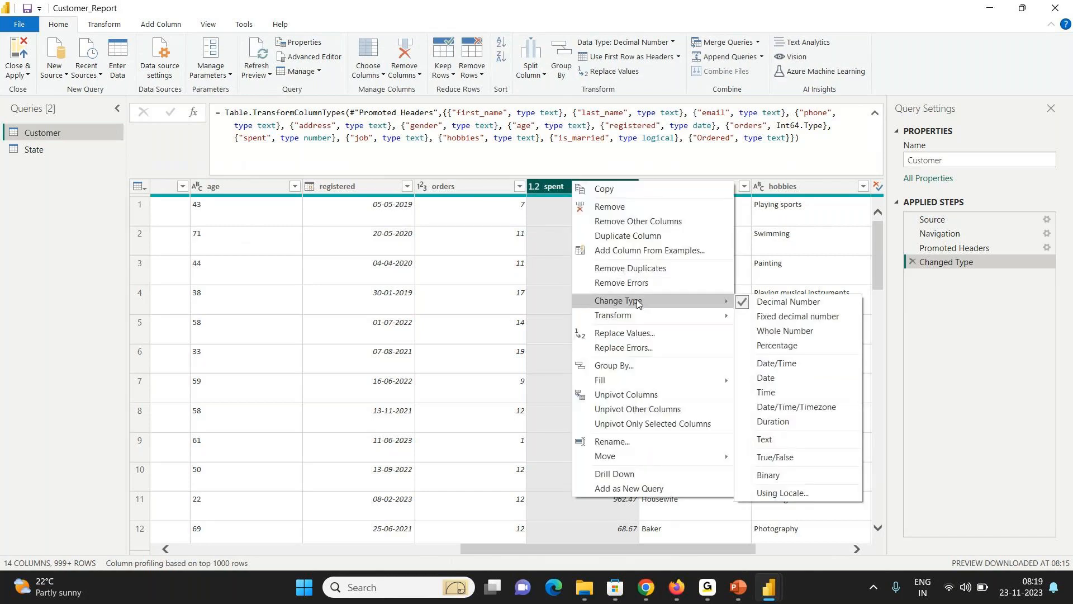
left_click(779, 320)
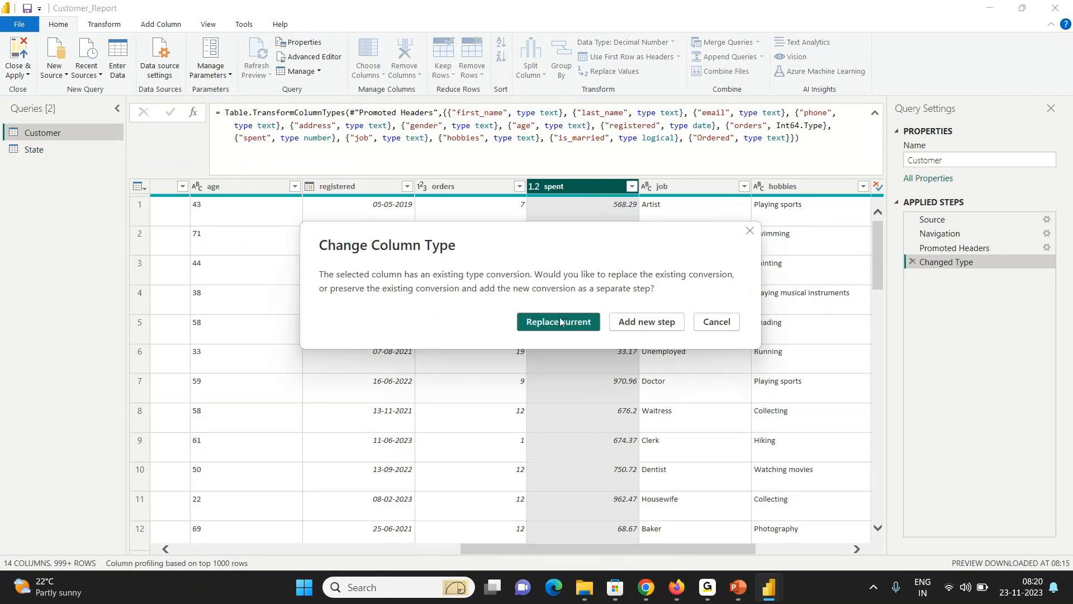
left_click(559, 319)
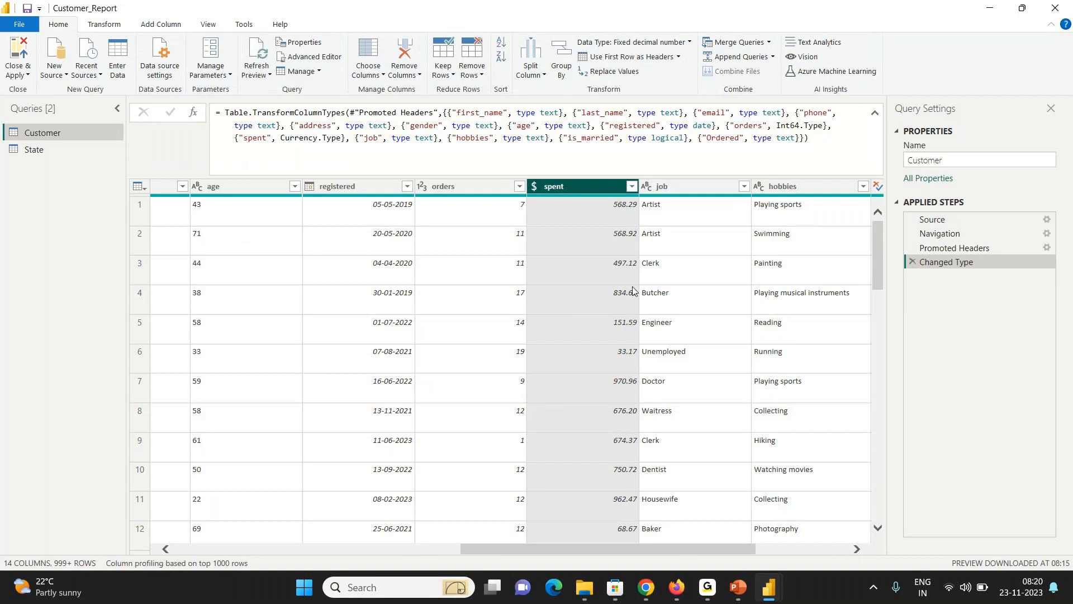
- Set the spent column's data type back to Decimal Number, replacing the current conversion
right_click(588, 191)
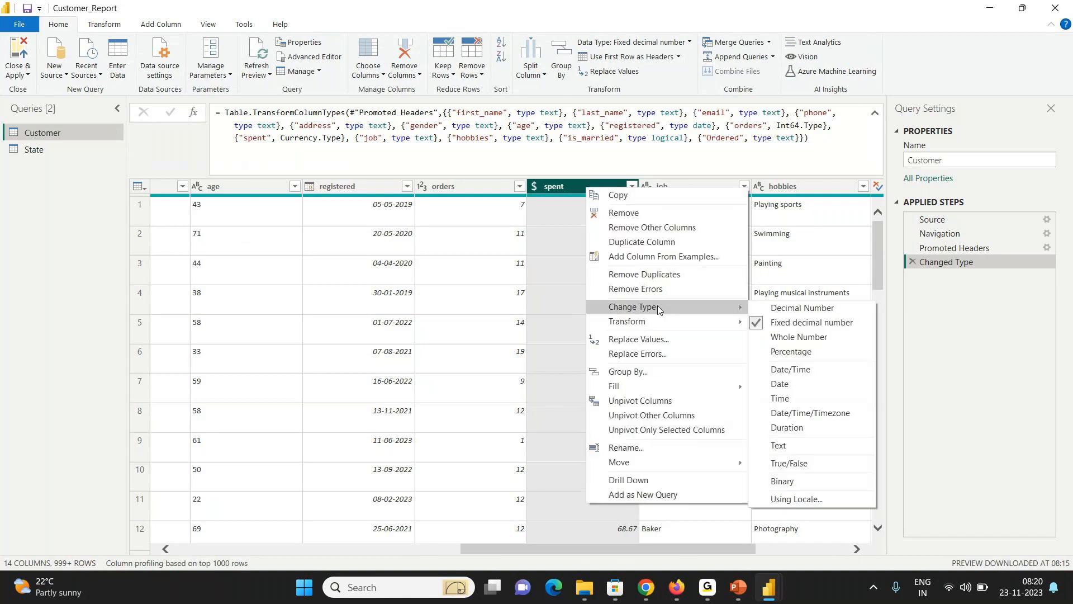
left_click(762, 310)
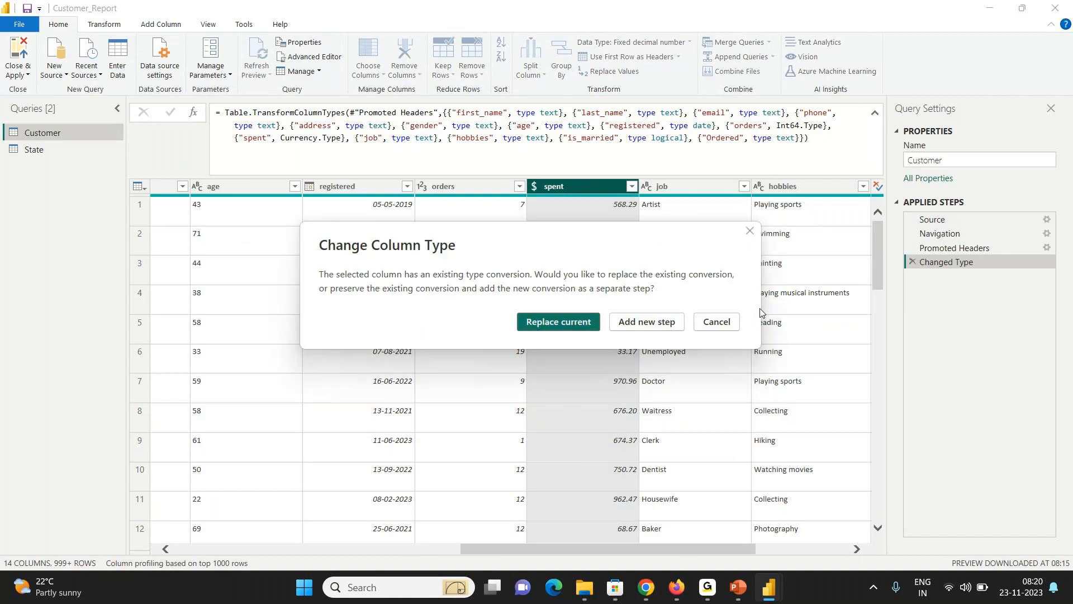
left_click(566, 323)
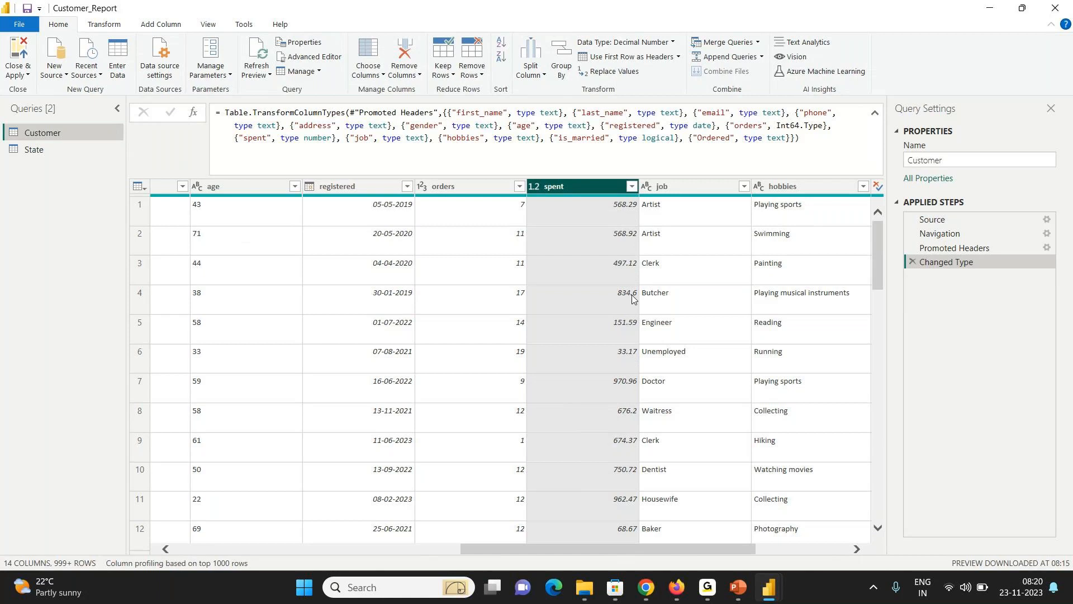
- Convert the spent column to Fixed decimal number again, replacing the existing type conversion
right_click(552, 190)
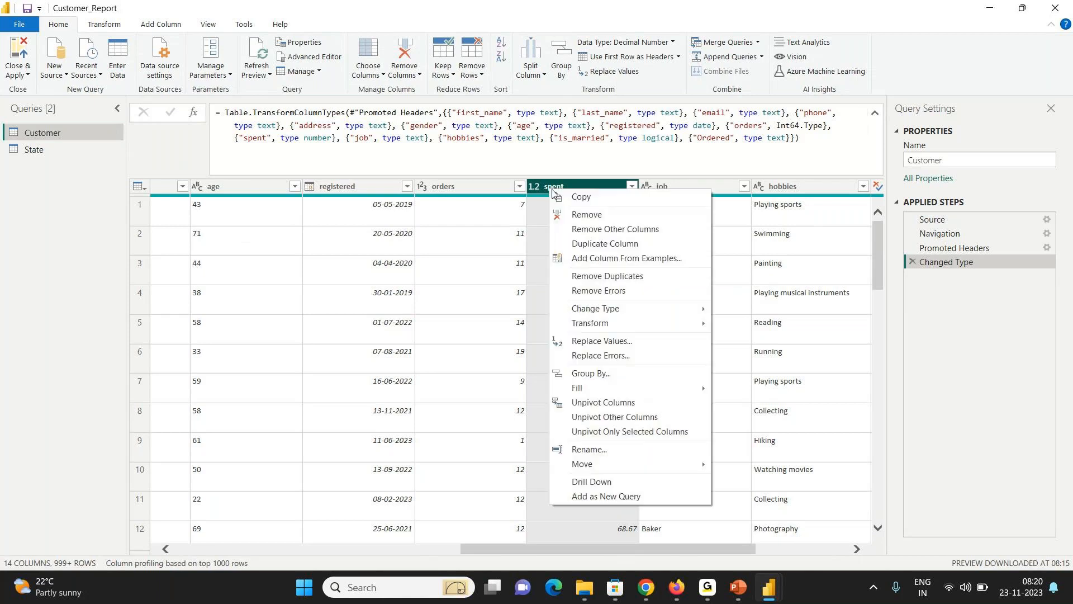
mouse_move(605, 307)
left_click(738, 326)
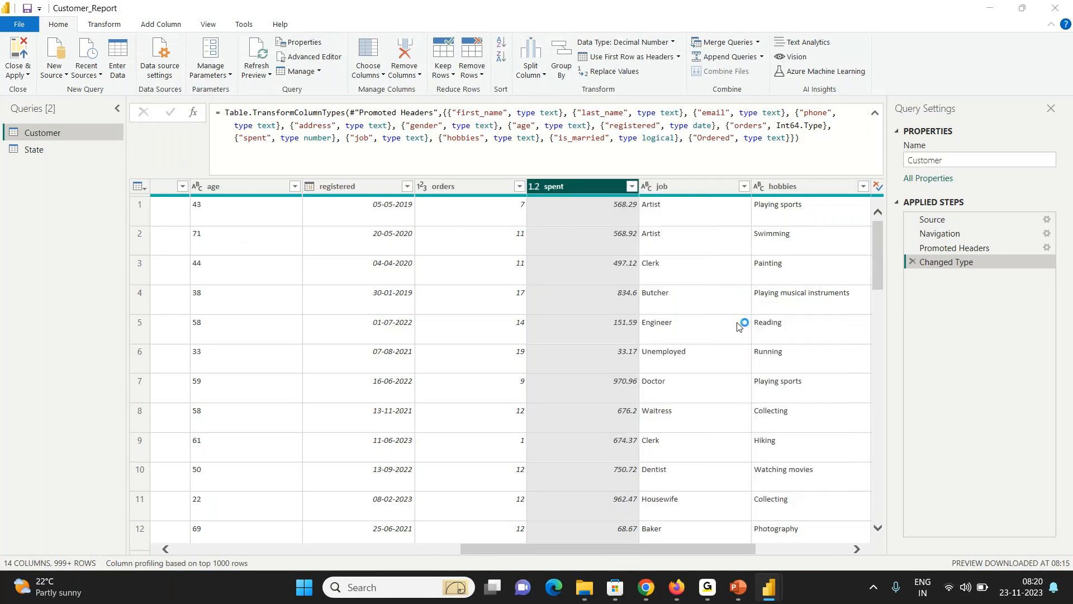
left_click(567, 327)
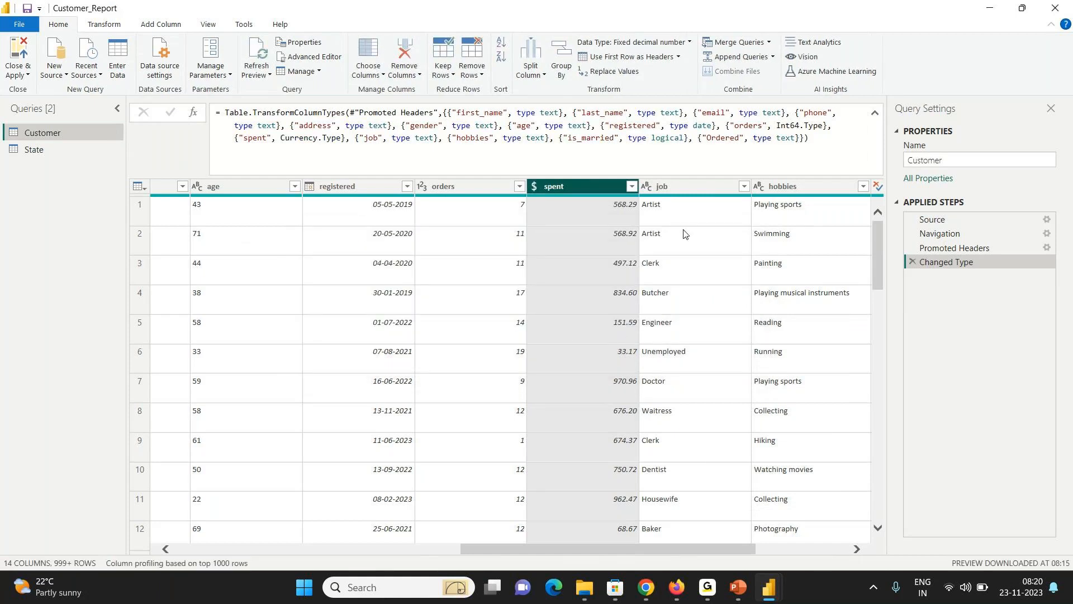
- Check the data types of the job, hobbies, is_married and Ordered columns in the Customer query
left_click_drag(714, 551, 736, 552)
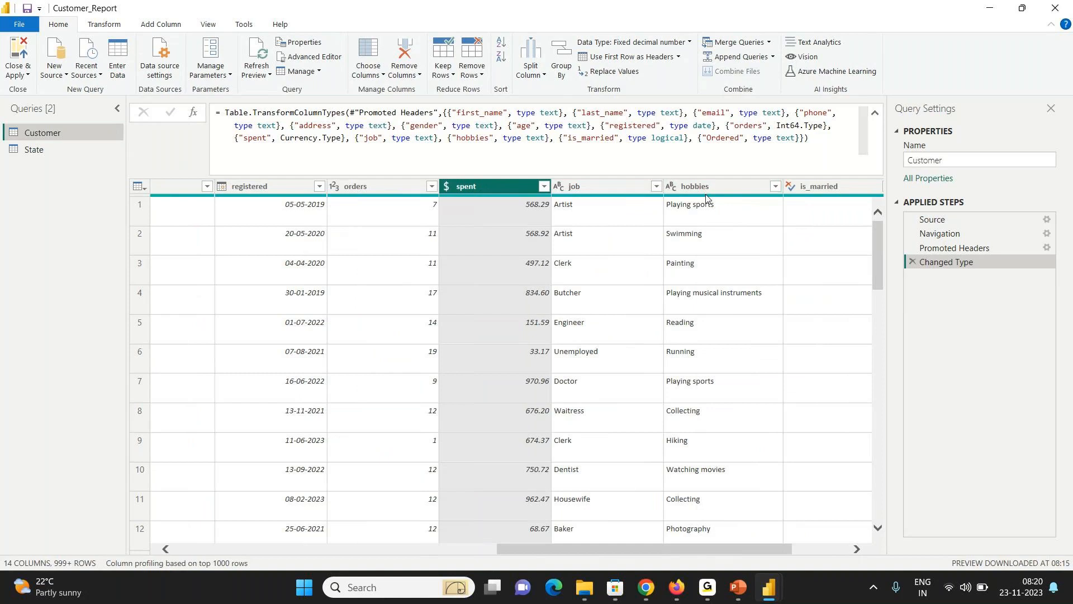
left_click_drag(691, 554, 756, 558)
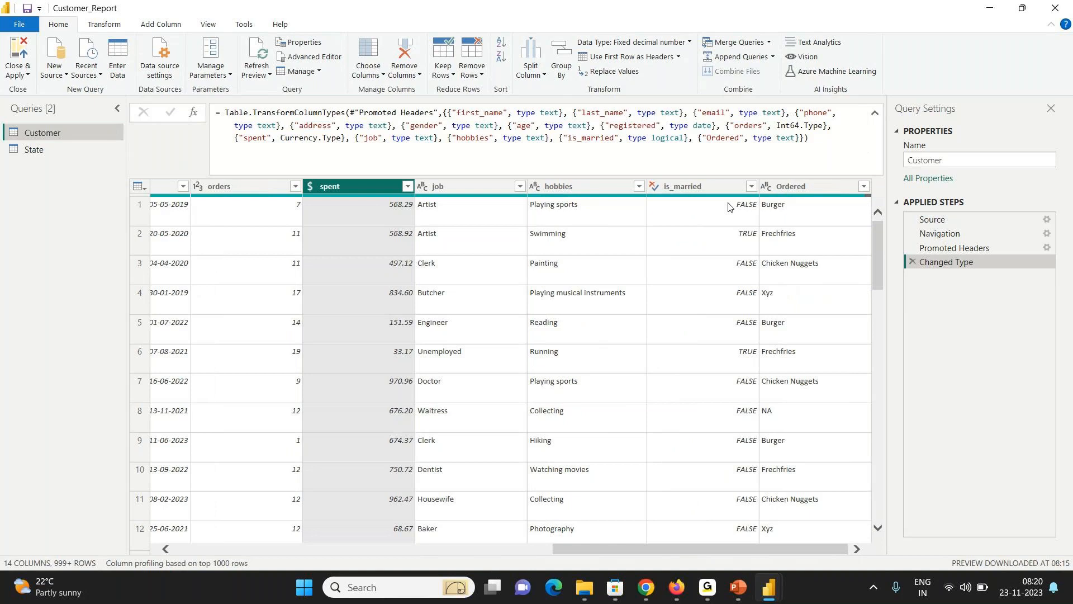
left_click(796, 185)
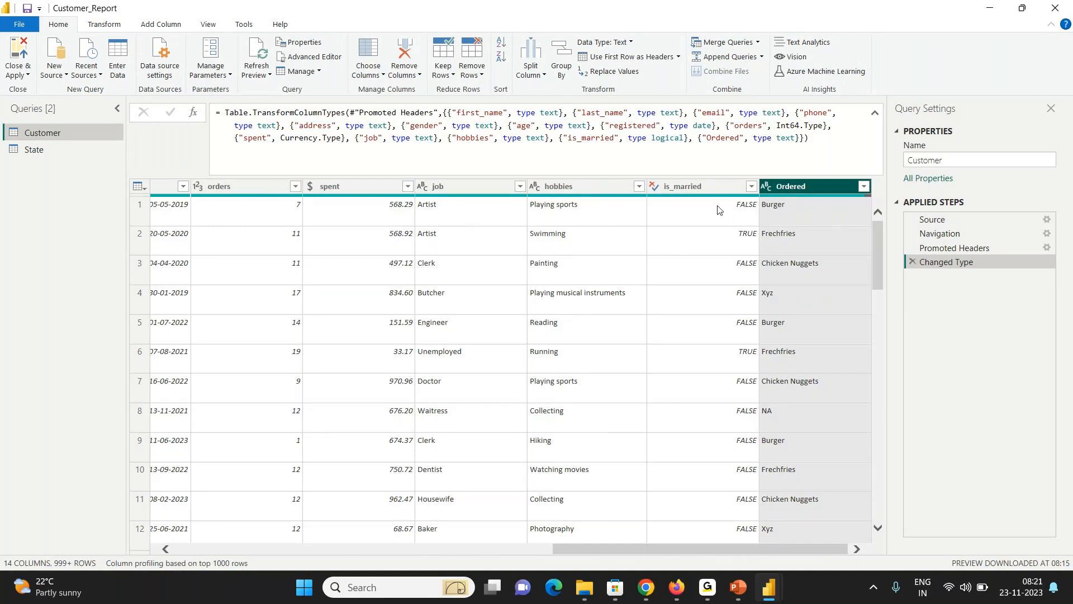
left_click(670, 219)
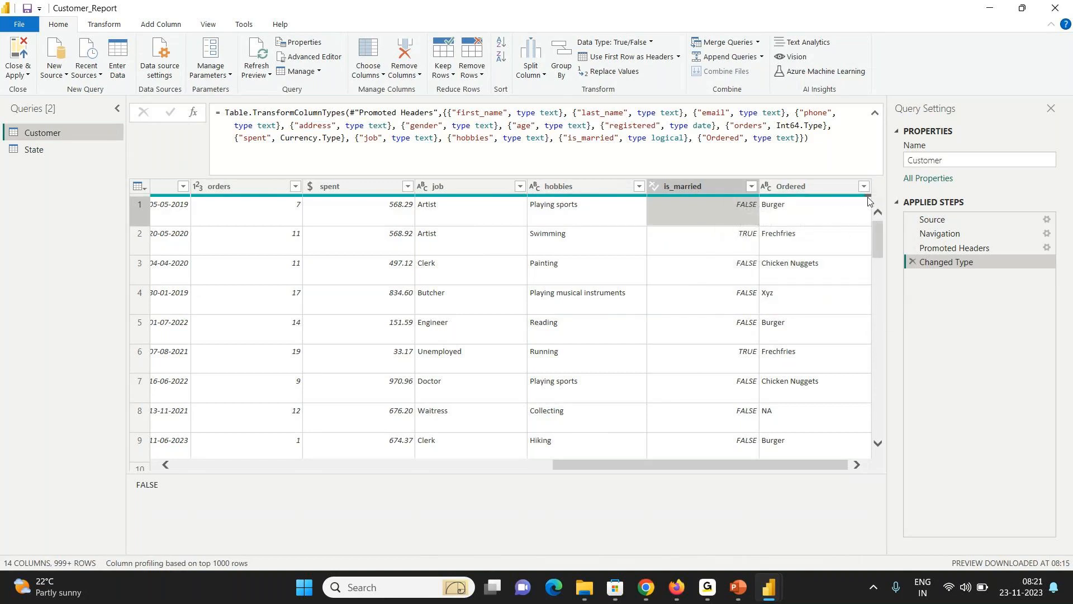
- Inspect the column quality summary of the Ordered column for valid, error and empty values
mouse_move(870, 200)
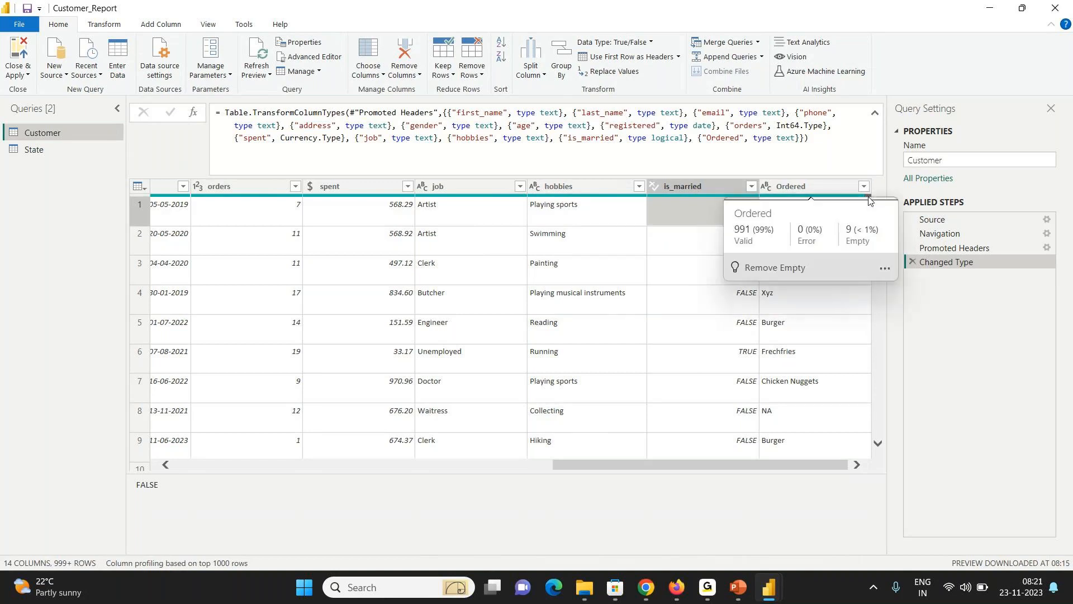
left_click(573, 190)
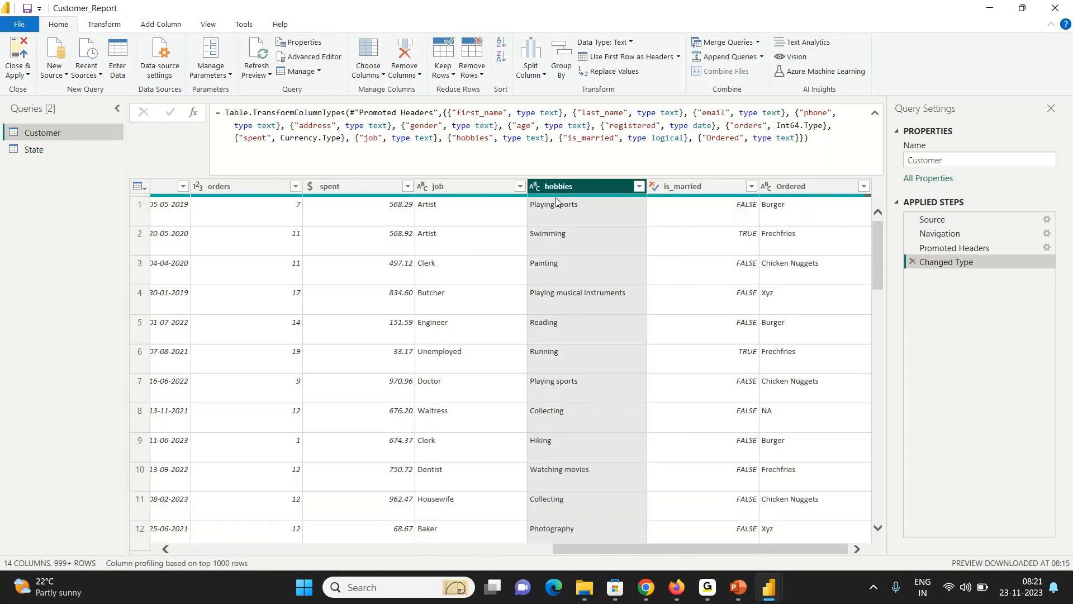
mouse_move(557, 195)
mouse_move(803, 198)
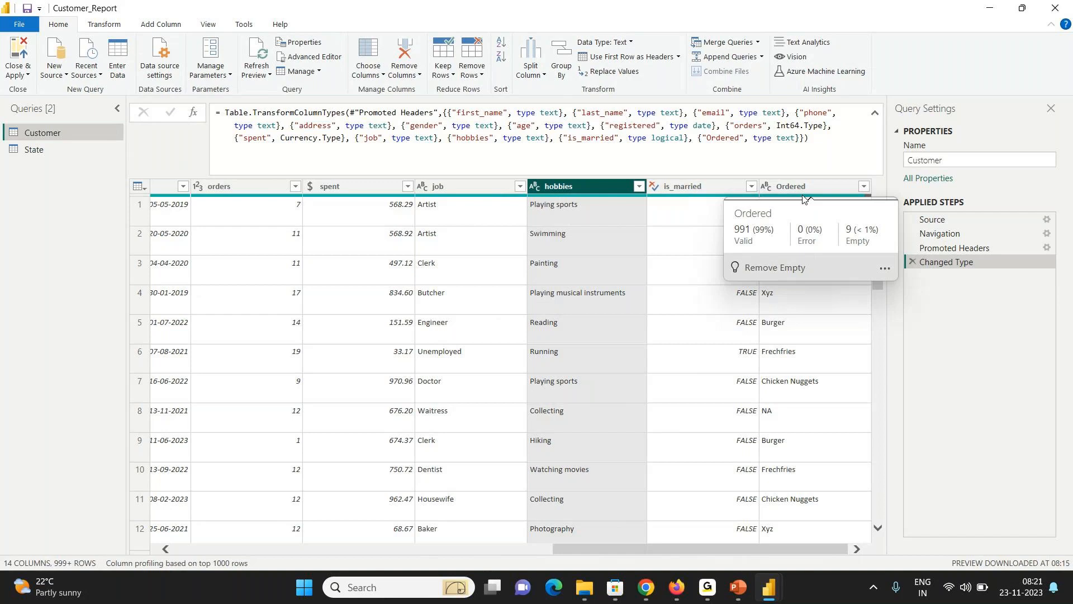
left_click(816, 298)
left_click_drag(882, 242, 878, 220)
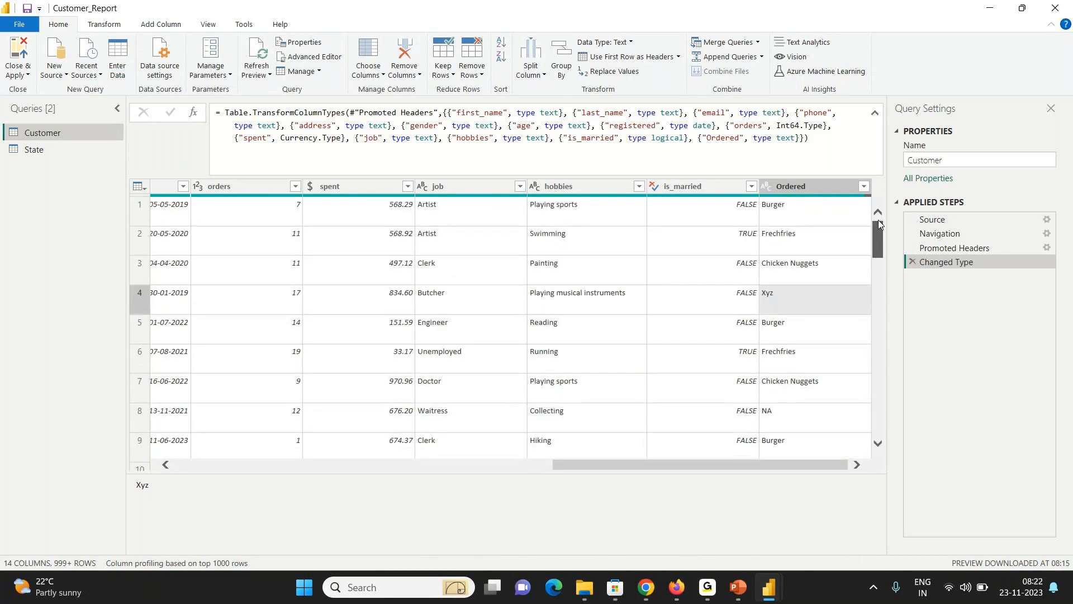
left_click(835, 186)
right_click(836, 186)
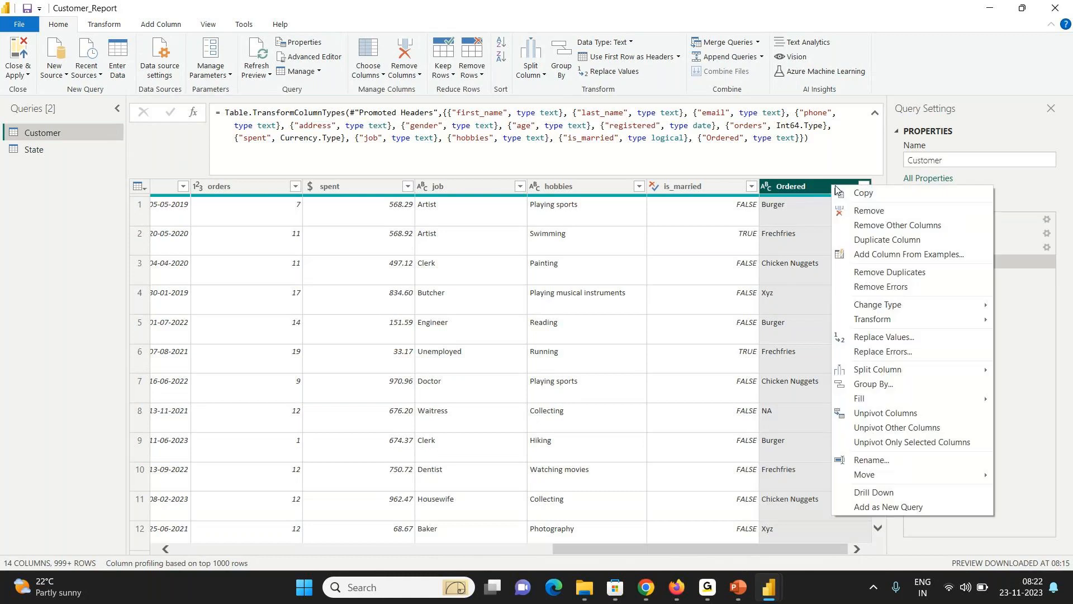
mouse_move(849, 308)
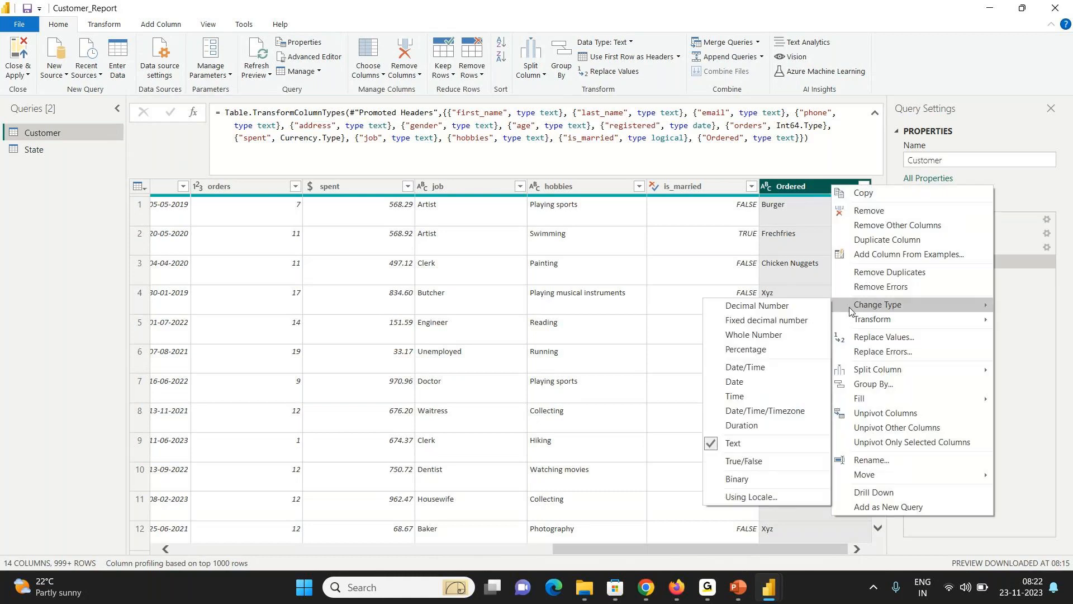
left_click(791, 177)
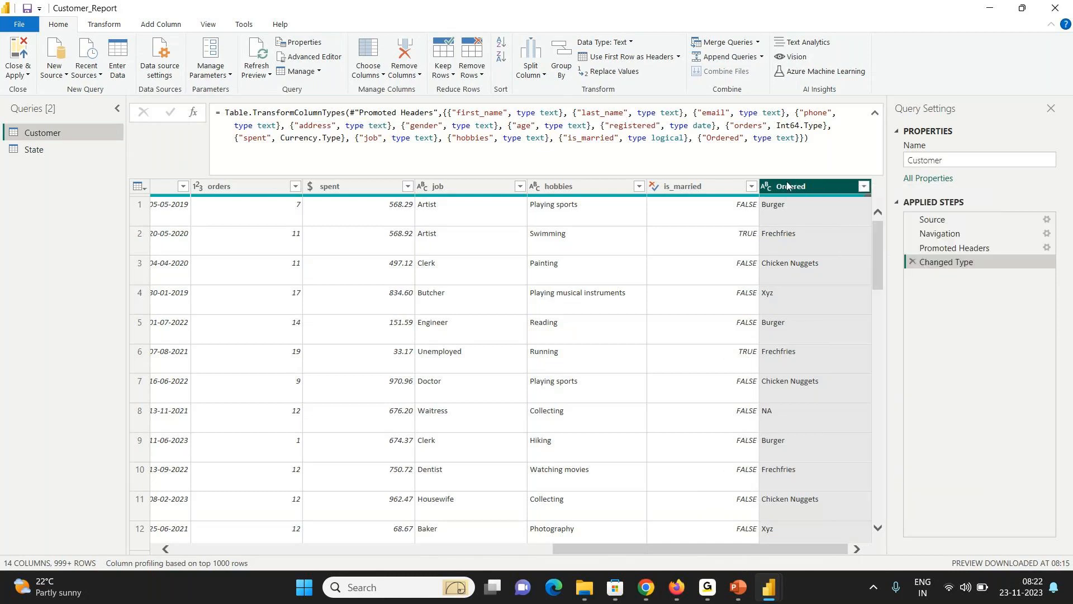
right_click(784, 188)
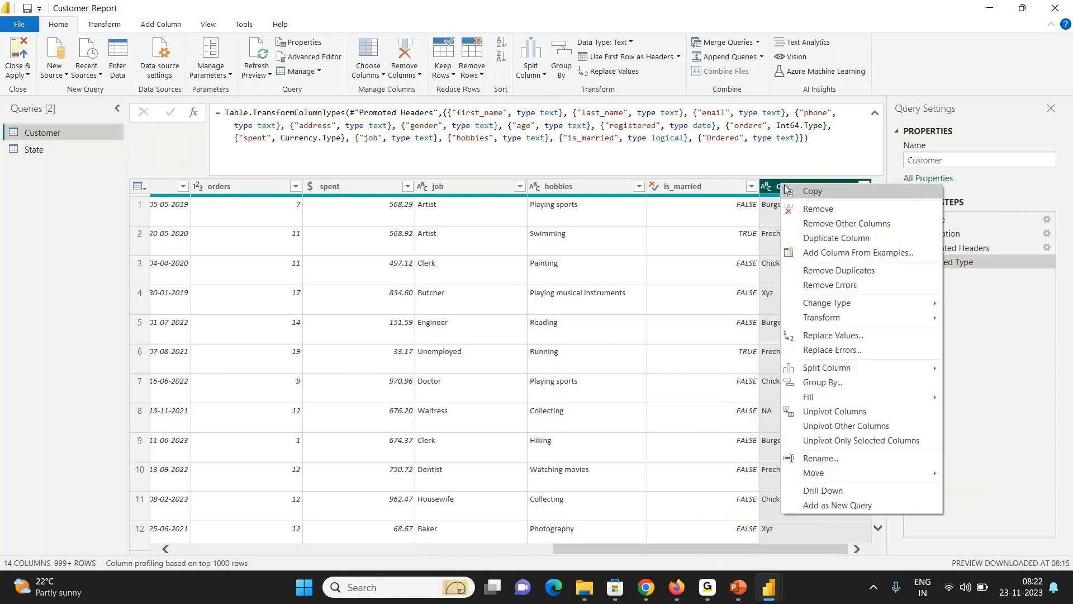
left_click(847, 338)
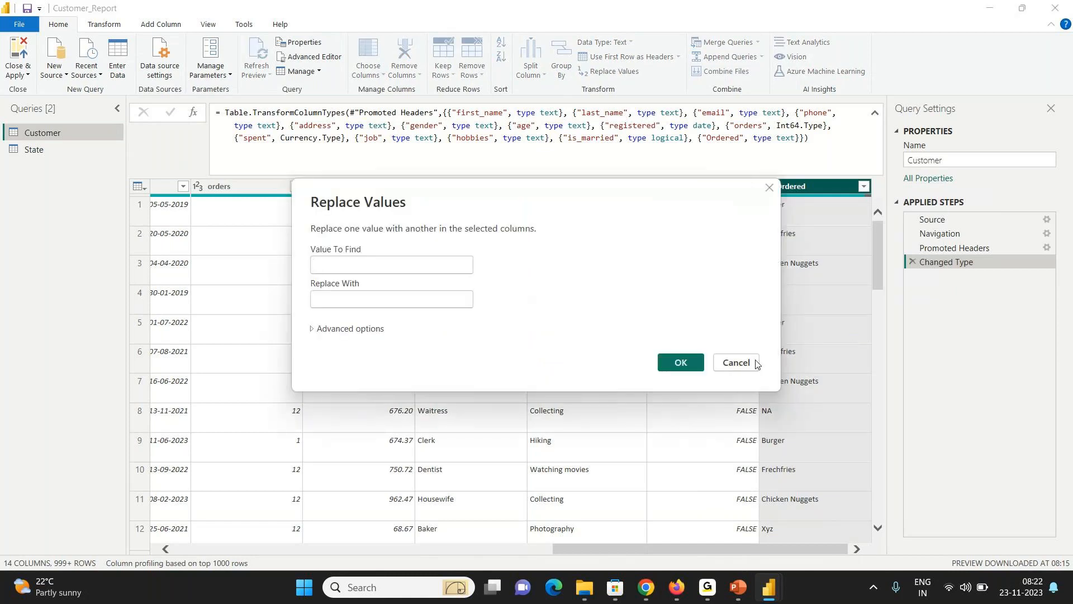
left_click(728, 364)
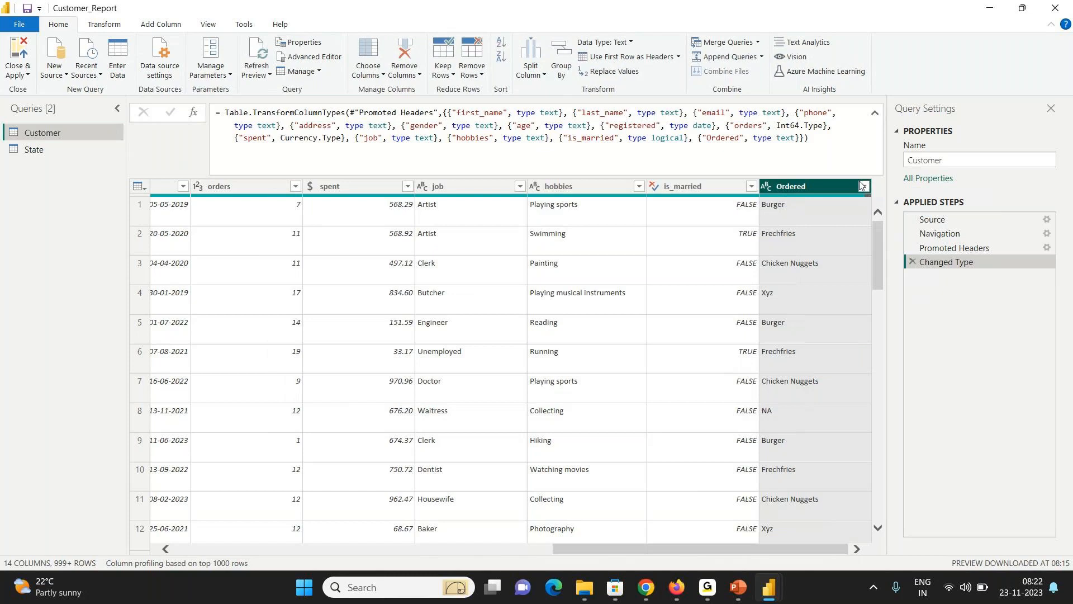
- Filter the Customer query's Ordered column to keep only the (null) rows
left_click(864, 186)
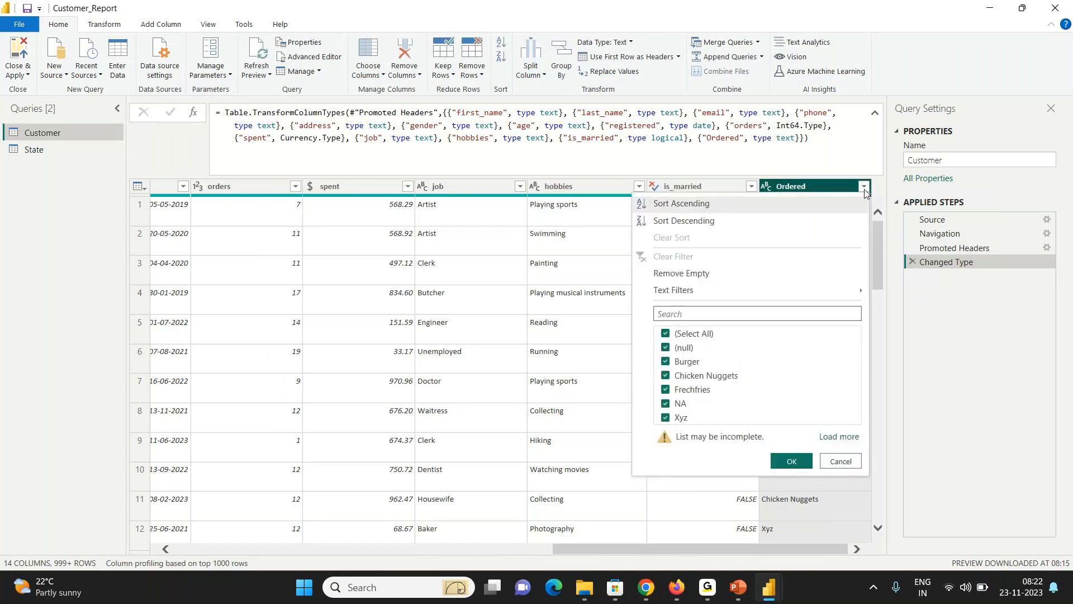
left_click(665, 333)
left_click(667, 348)
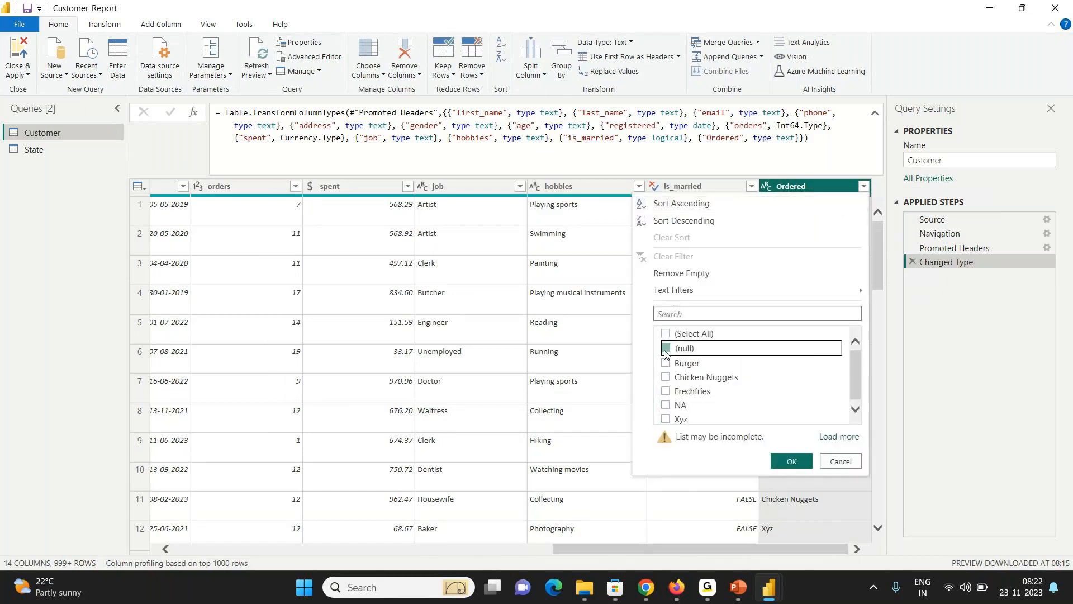
left_click(791, 460)
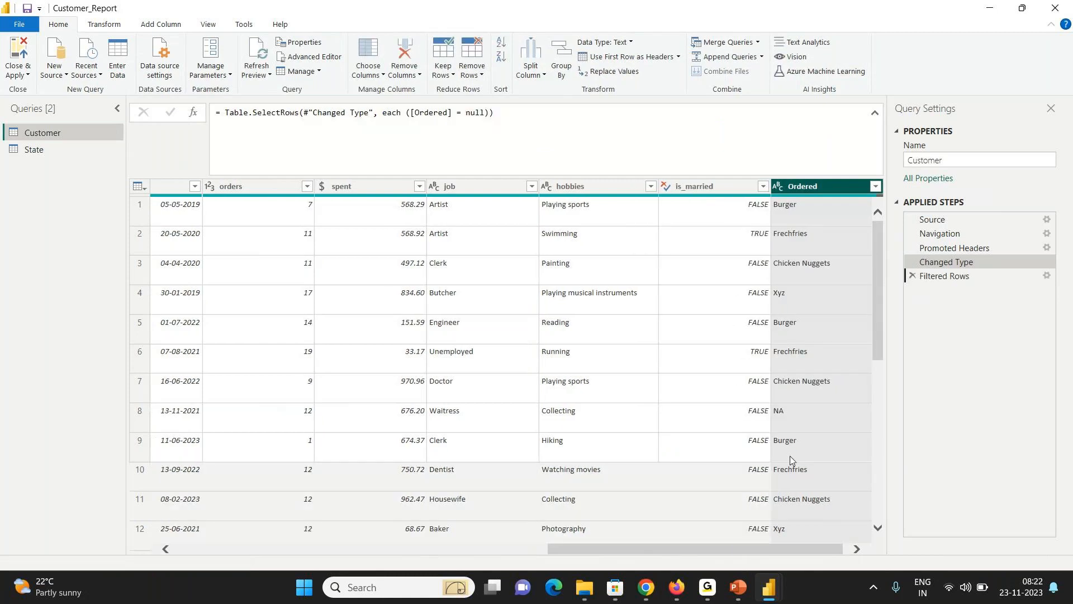
- Replace null with "Dont Know" in the Customer query's Ordered column
right_click(797, 194)
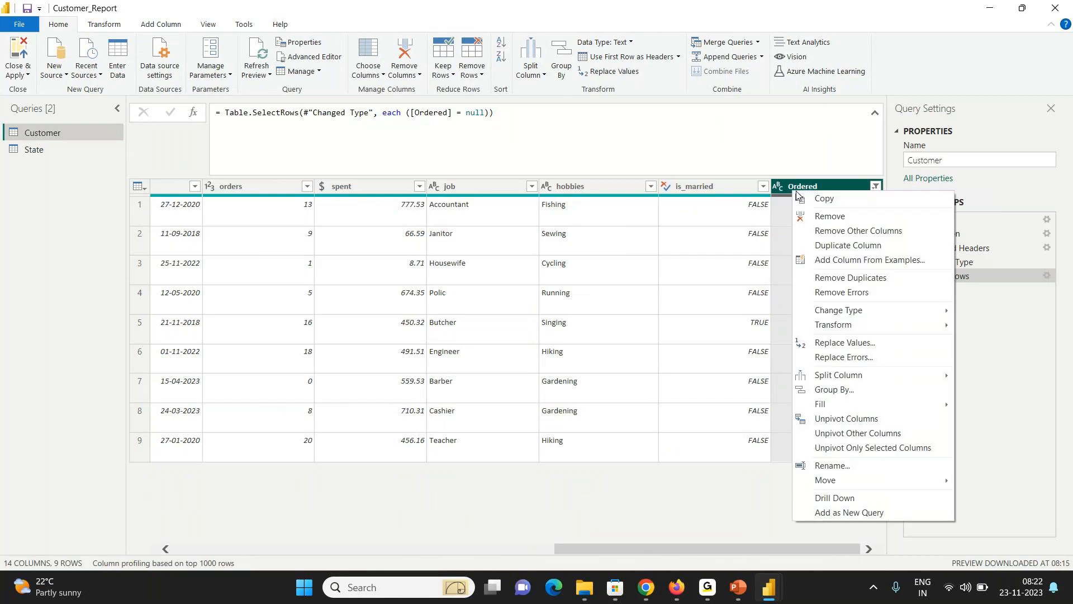
left_click(834, 345)
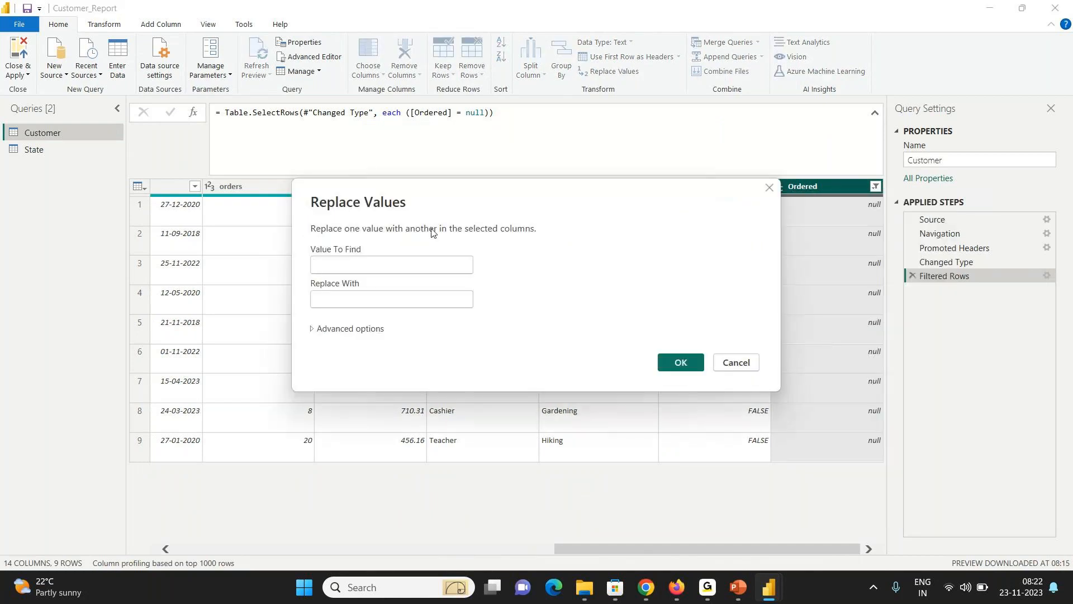
left_click(328, 259)
type("null")
left_click(314, 328)
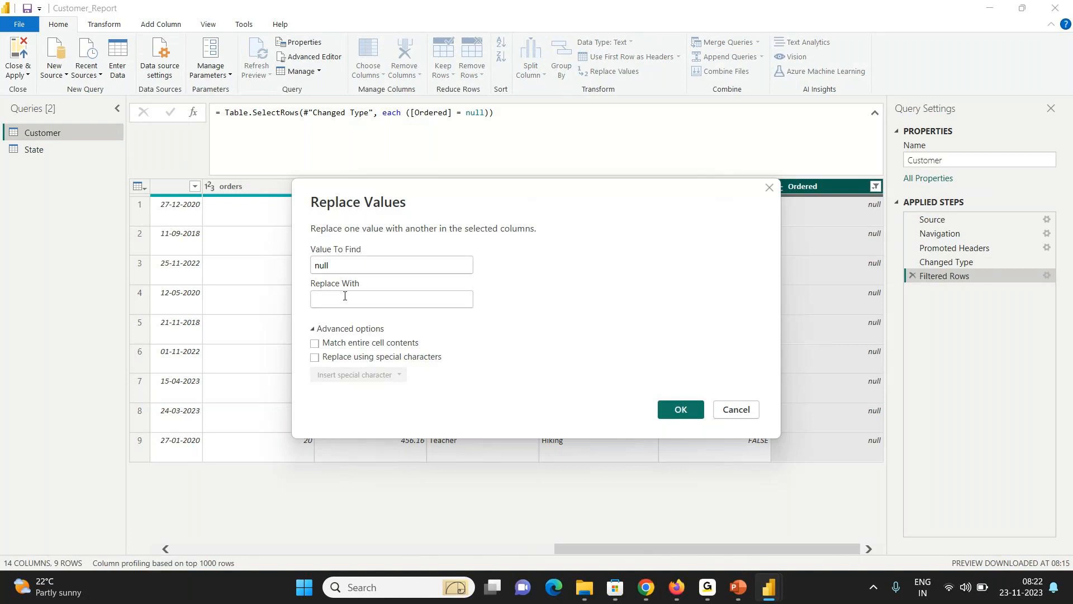
left_click(345, 296)
type("Dont Know")
left_click(701, 409)
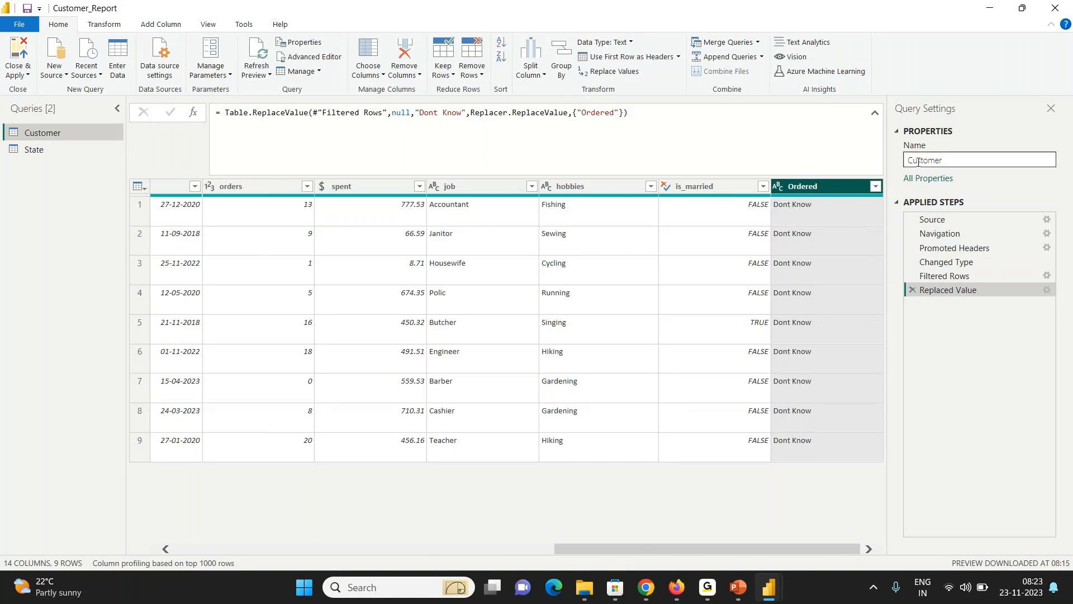
- Check the Ordered column's filter values and delete the Filtered Rows step that precedes the value replacement
left_click(876, 186)
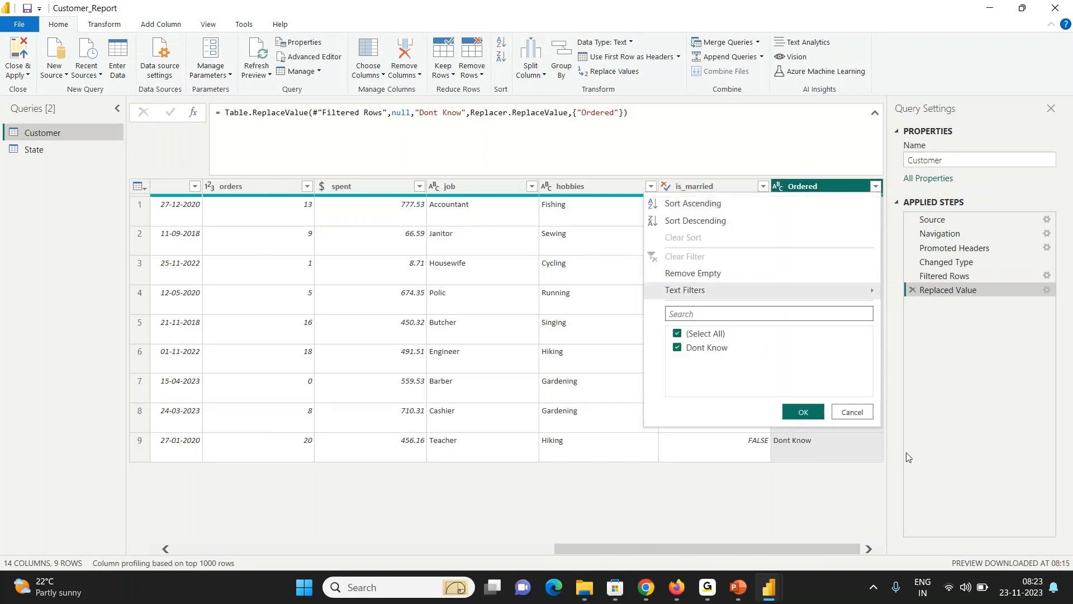
left_click(852, 412)
left_click(712, 233)
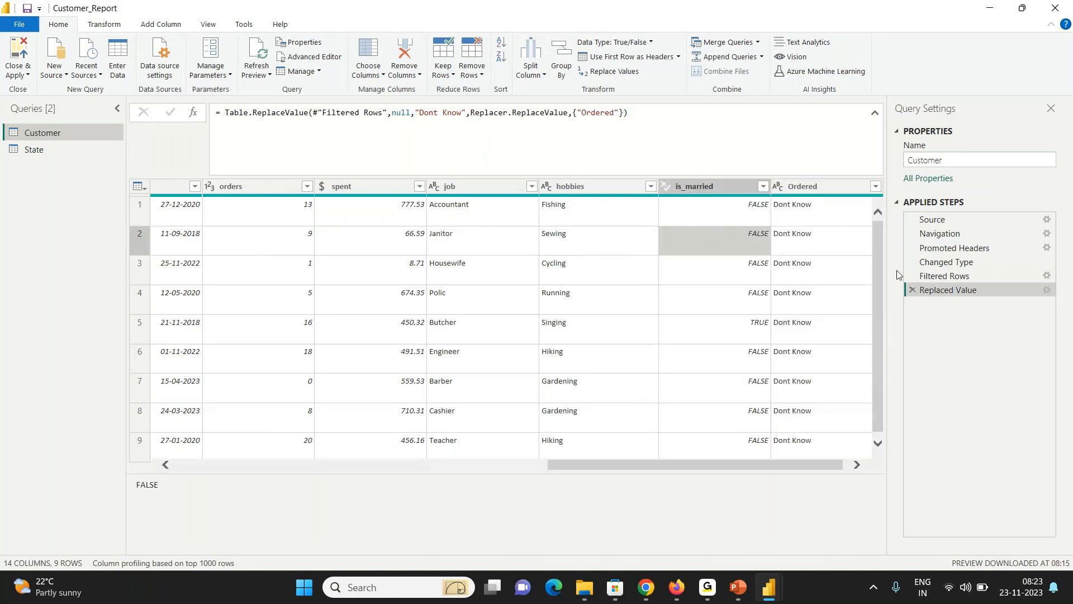
left_click(913, 276)
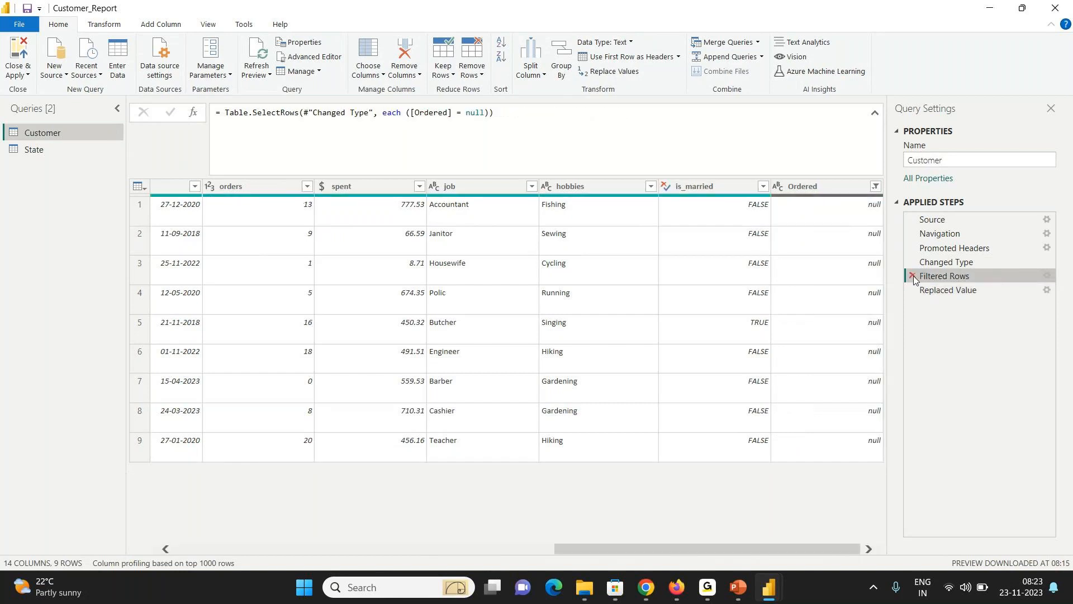
left_click(914, 276)
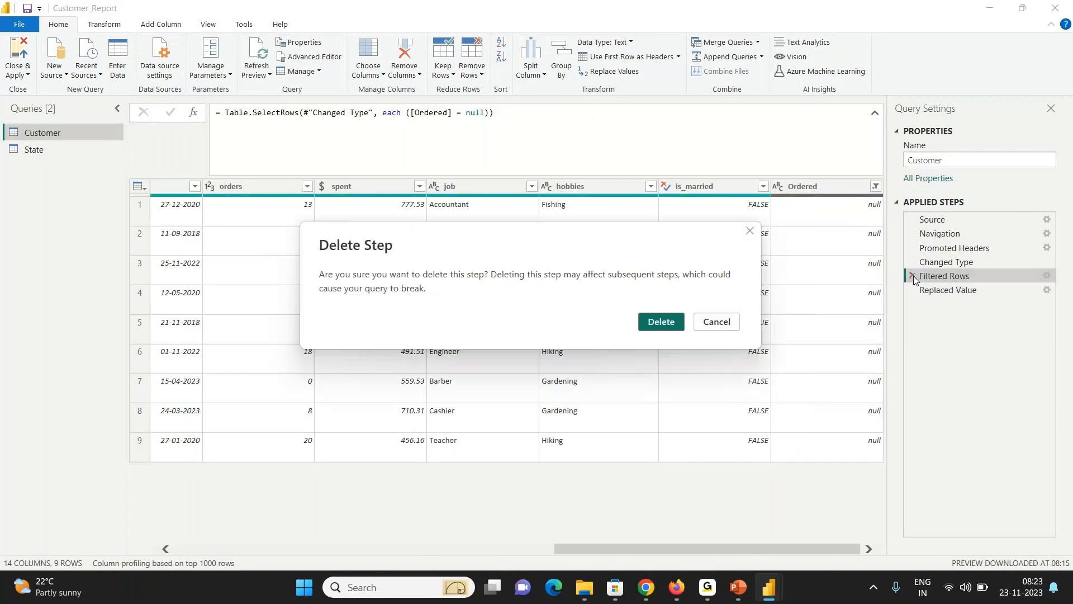
left_click(661, 322)
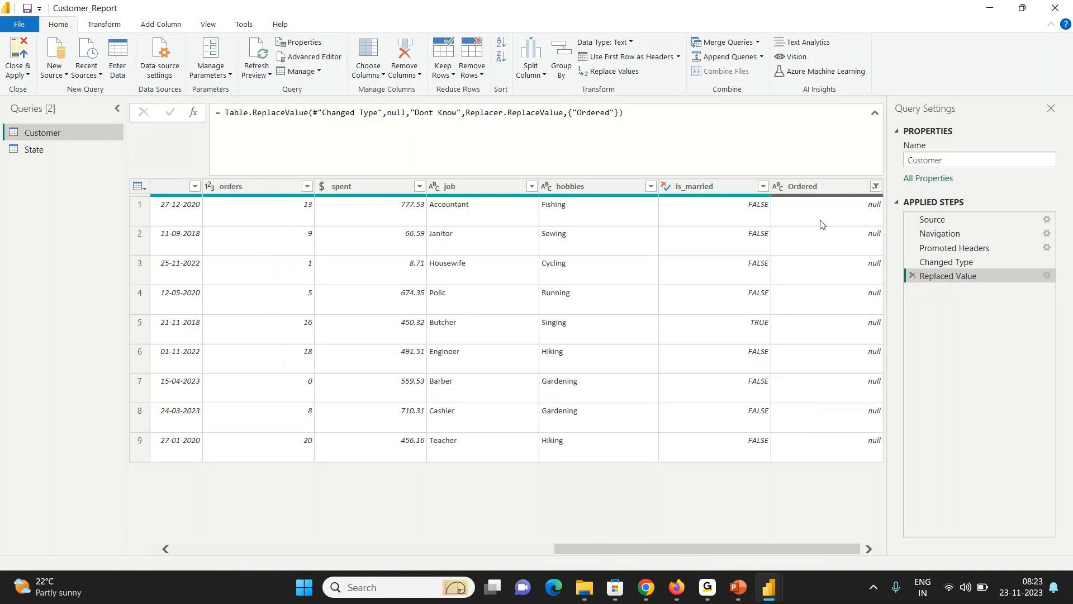
- Filter the Ordered column to only the NA rows, inspect them, and delete that Filtered Rows step
left_click(877, 187)
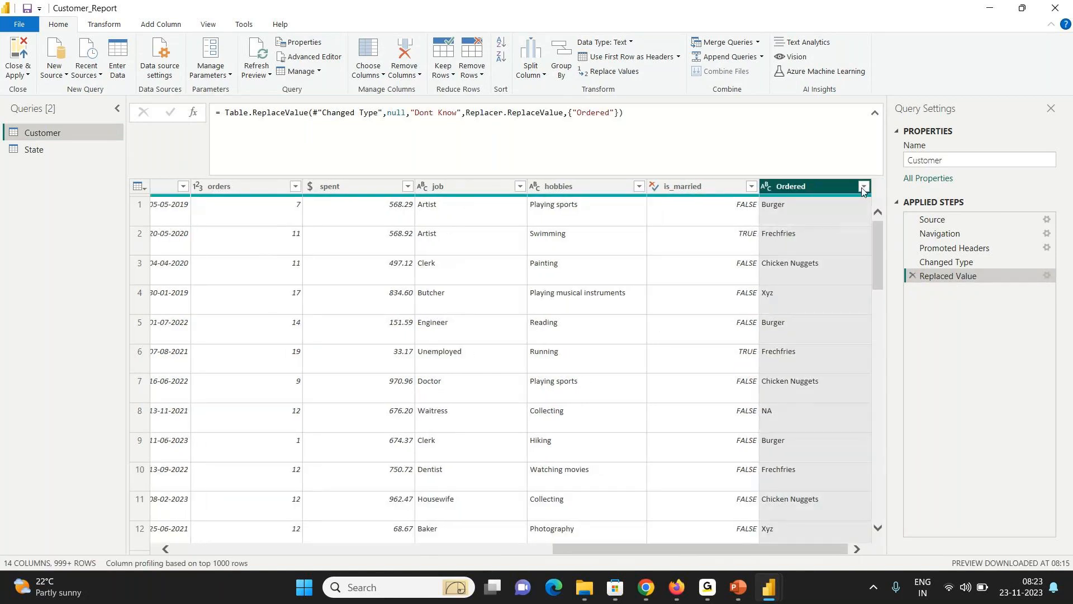
left_click(864, 187)
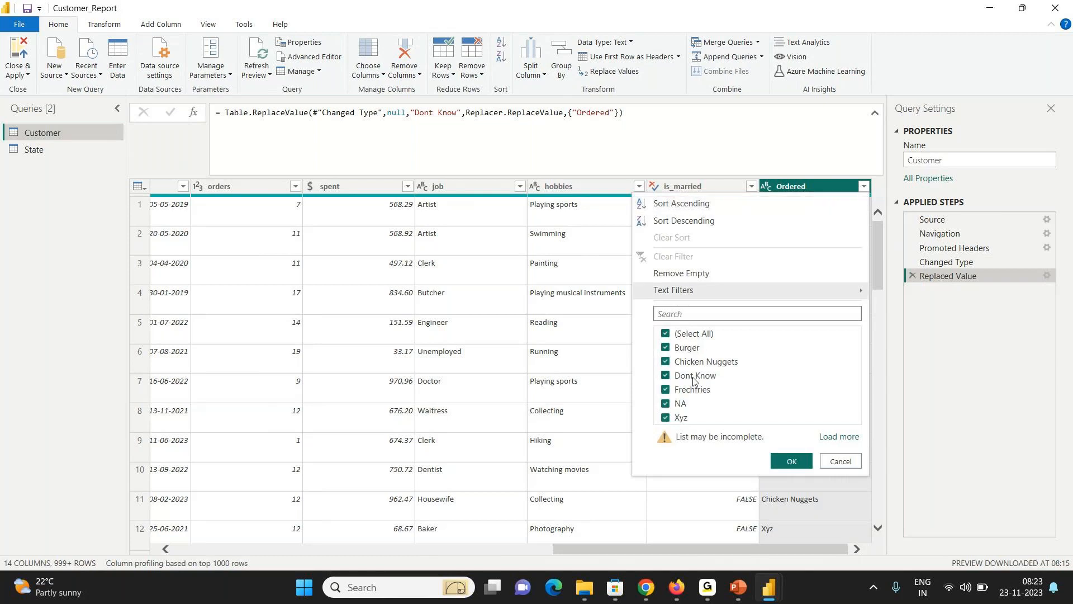
left_click(691, 338)
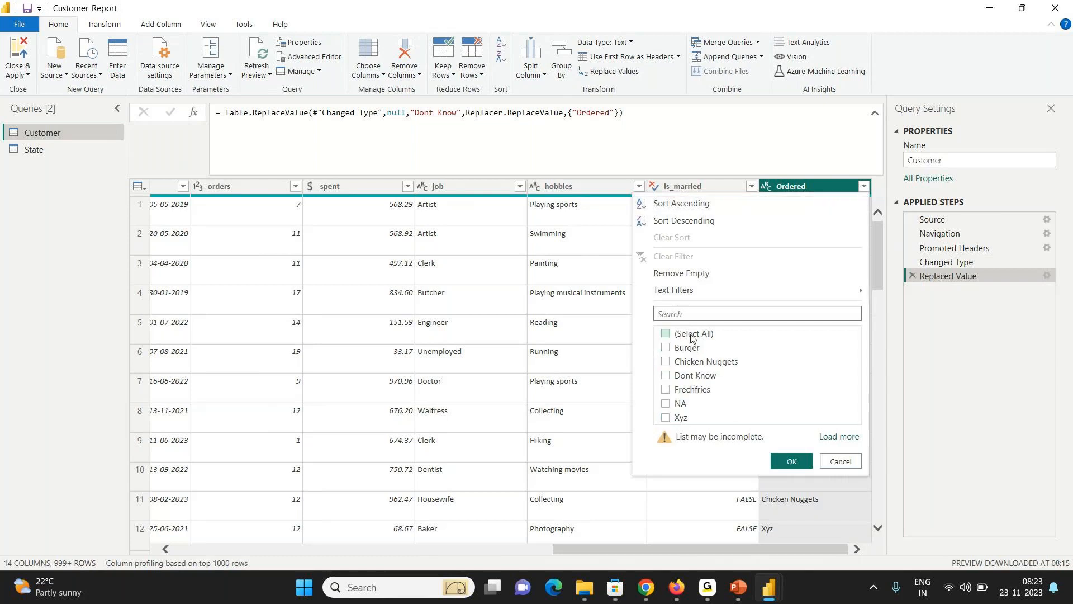
left_click(683, 410)
left_click(792, 460)
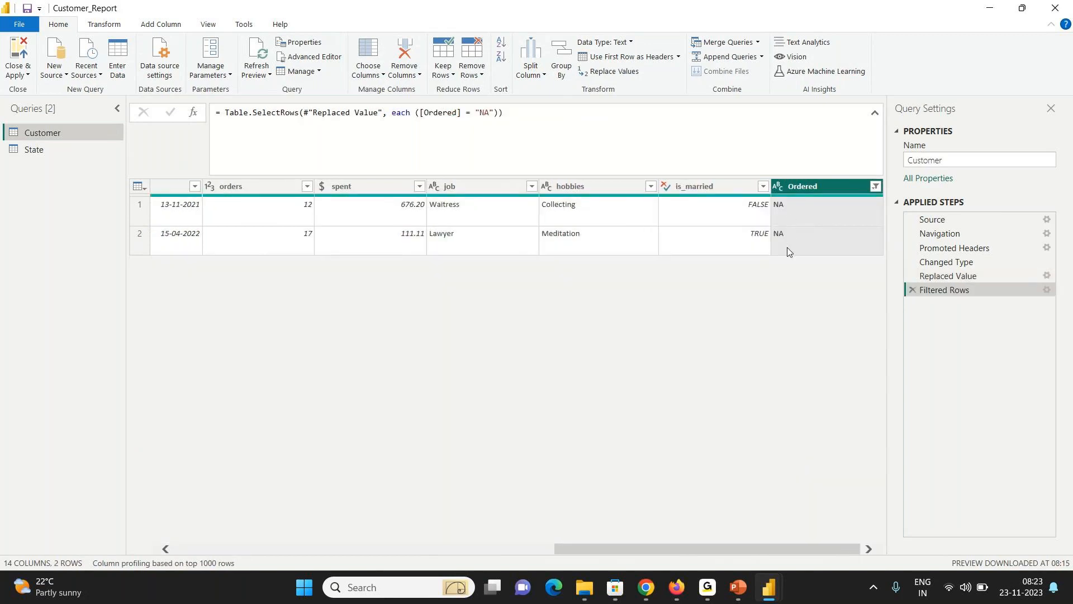
left_click(912, 291)
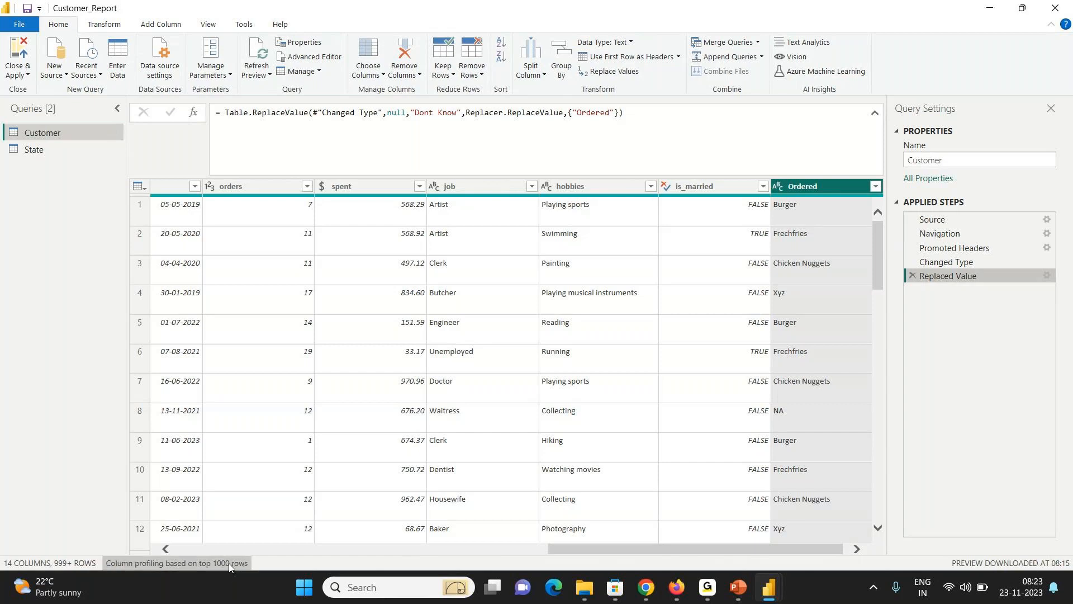
- Filter the Ordered column to only the Burger rows and compare the Replaced Value and Filtered Rows steps
left_click(876, 186)
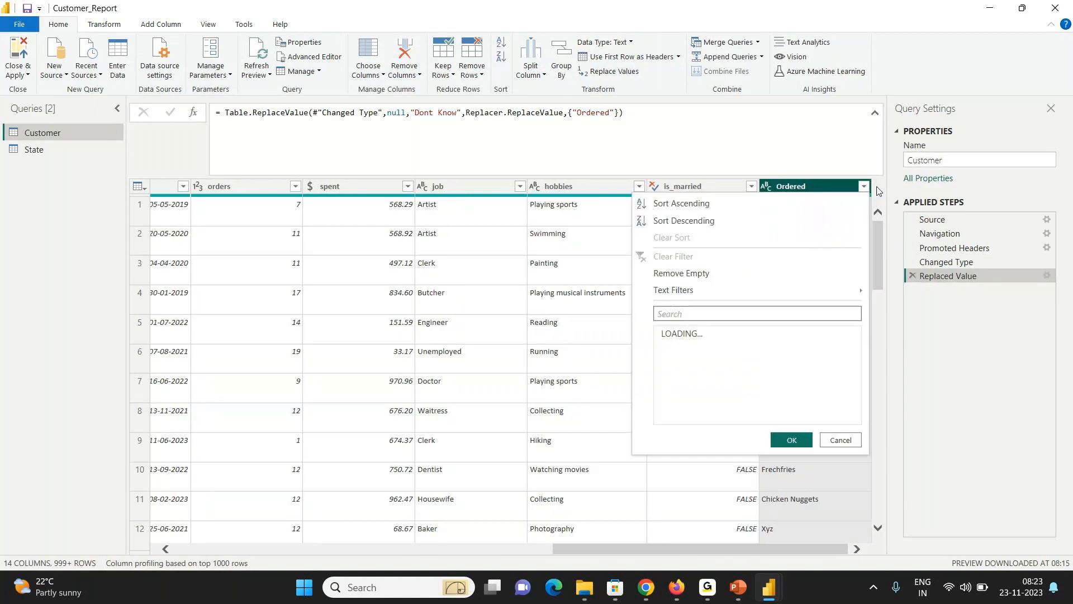
left_click(700, 335)
left_click(688, 348)
left_click(807, 468)
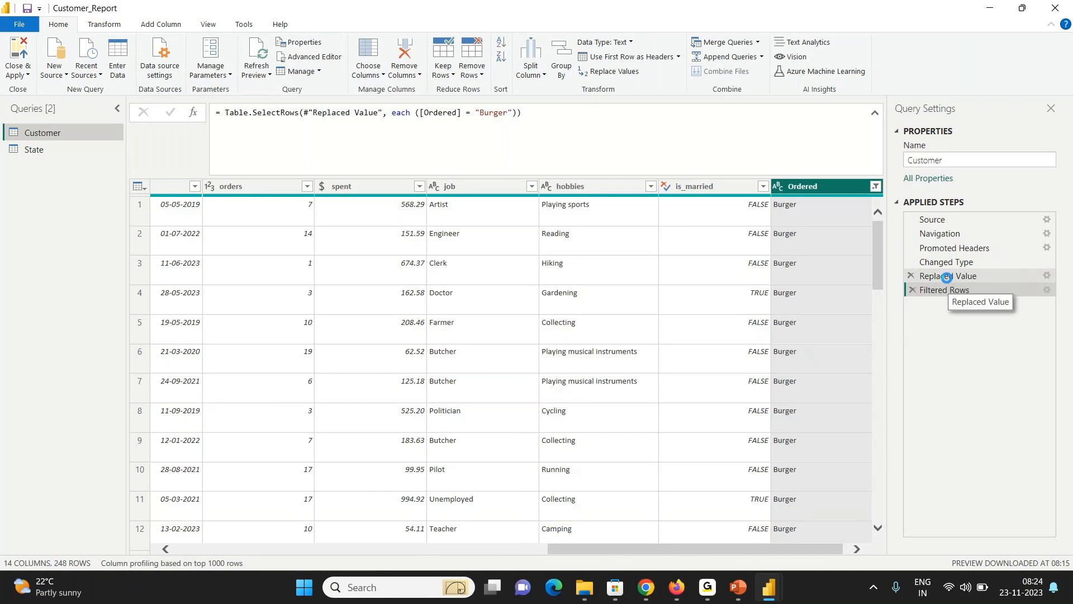
left_click(947, 278)
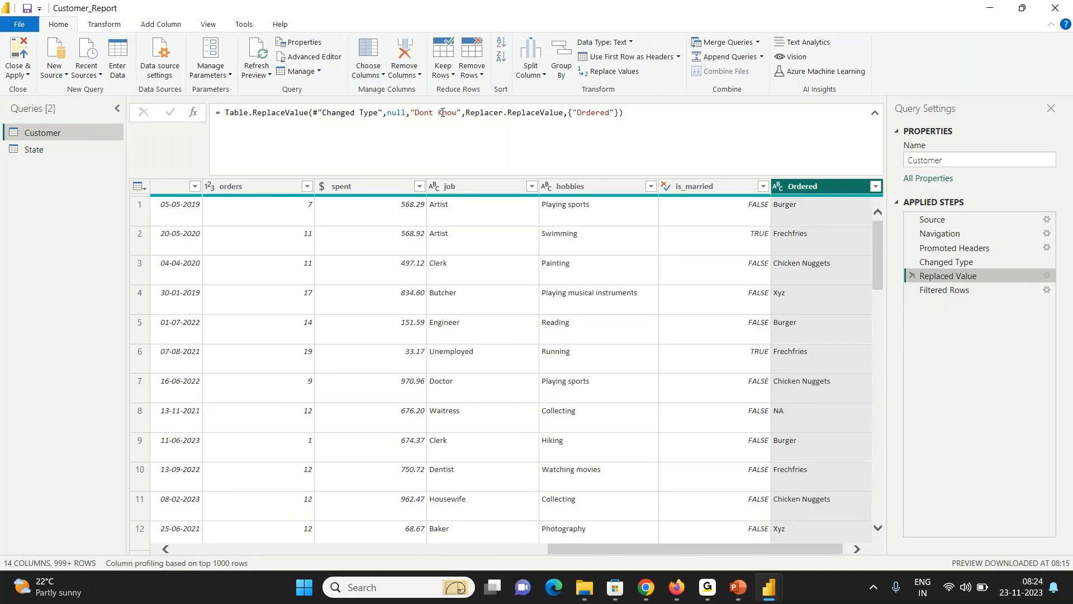
left_click(959, 291)
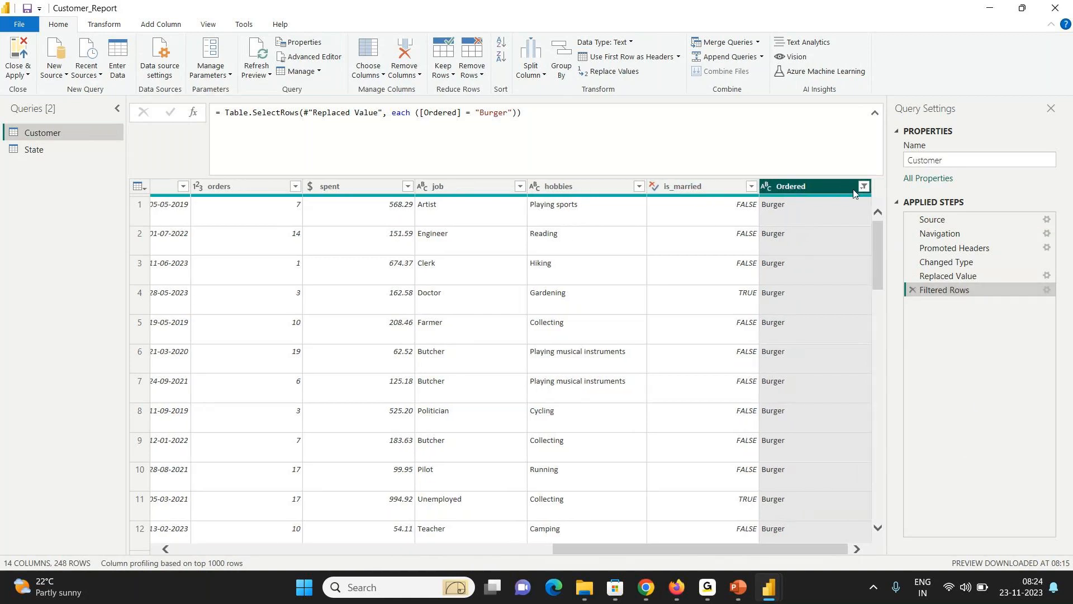
- Review the filter values of the Ordered column and delete the Burger filter step
left_click(864, 187)
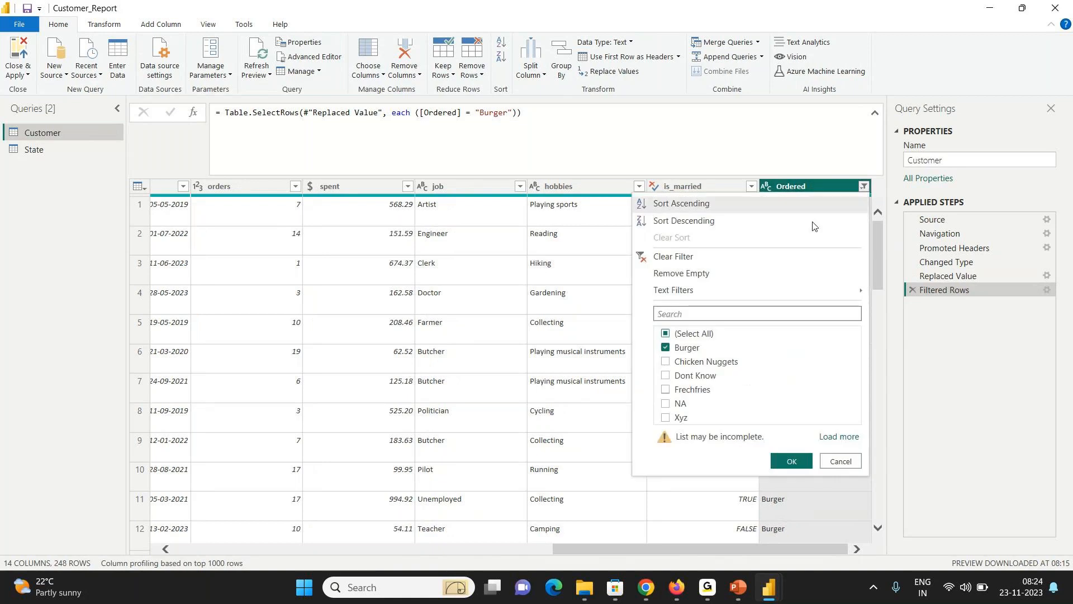
left_click(978, 372)
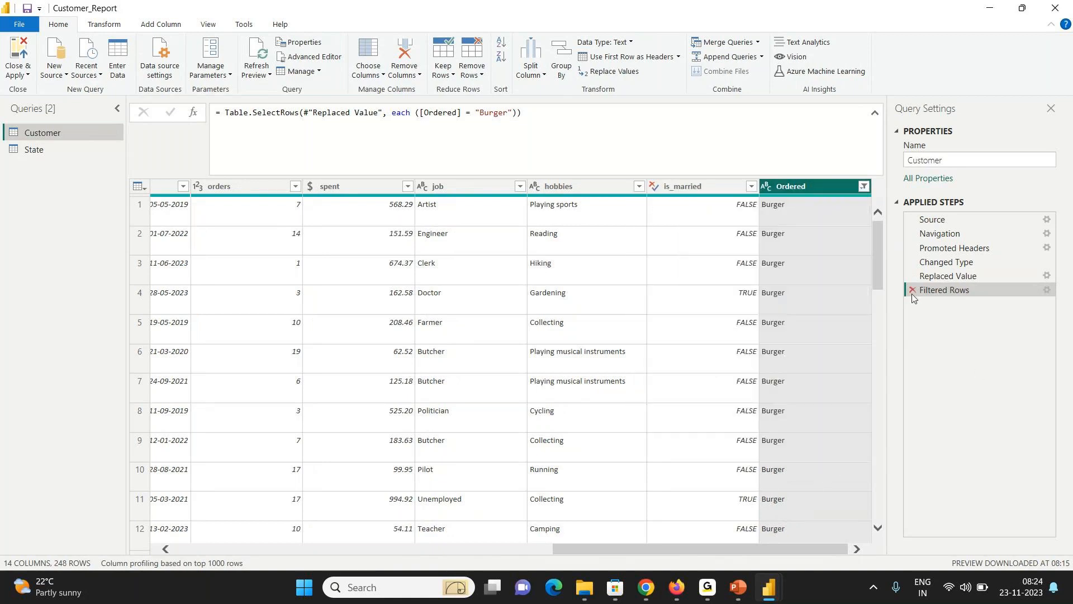
left_click(864, 187)
left_click(945, 334)
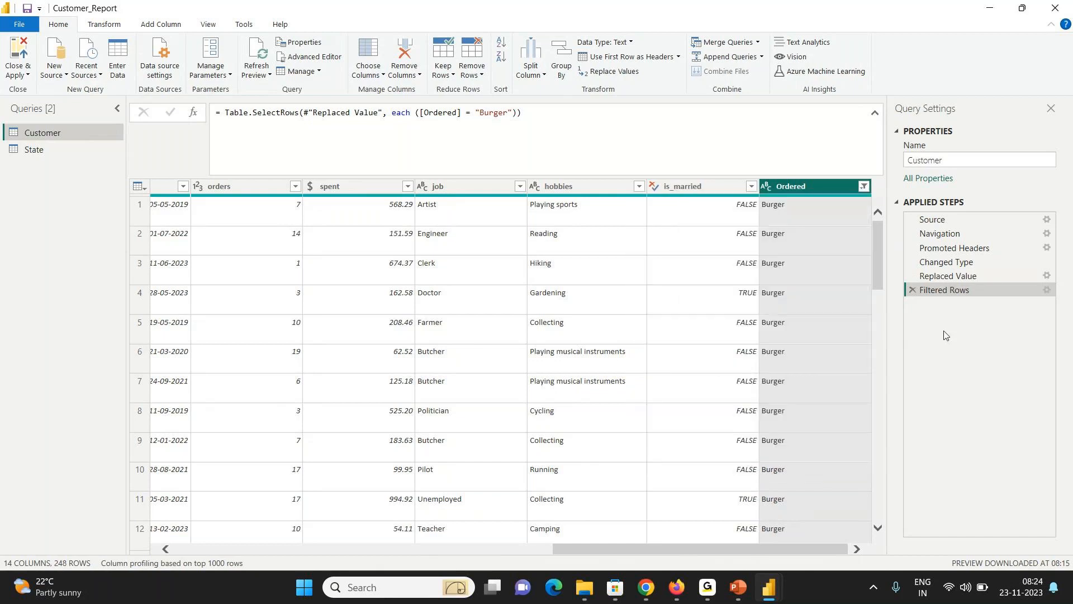
left_click(913, 289)
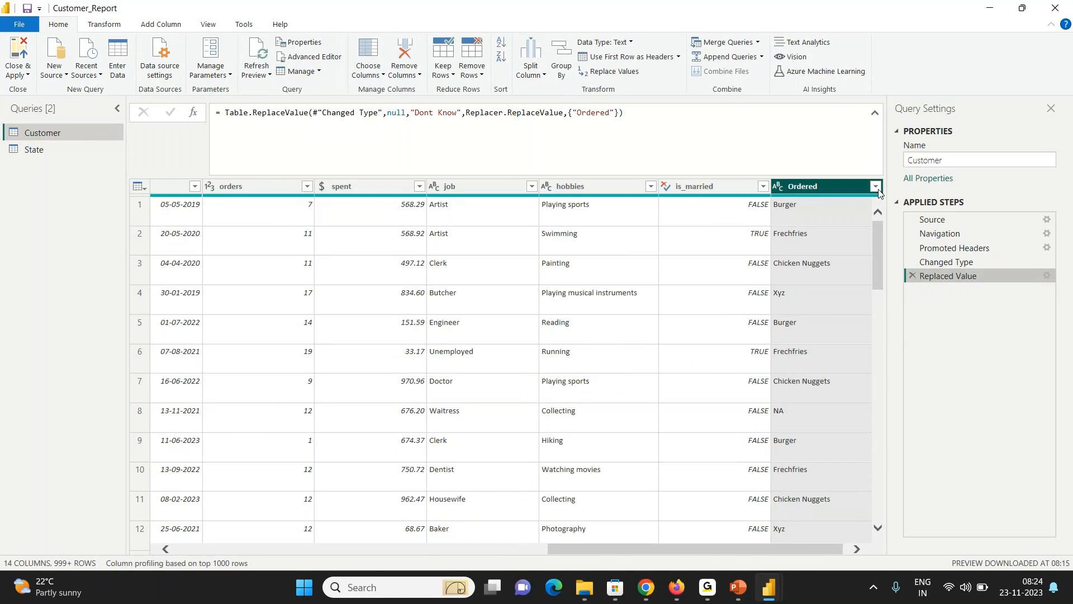
- Replace NA with "Dont Know" in the Ordered column of the Customer query
right_click(850, 187)
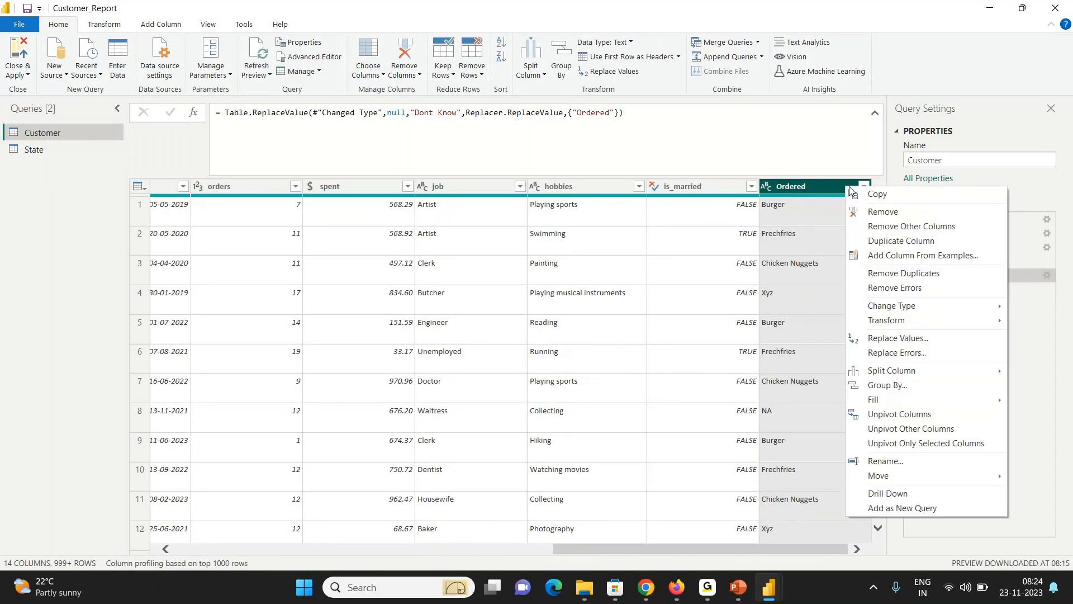
left_click(891, 339)
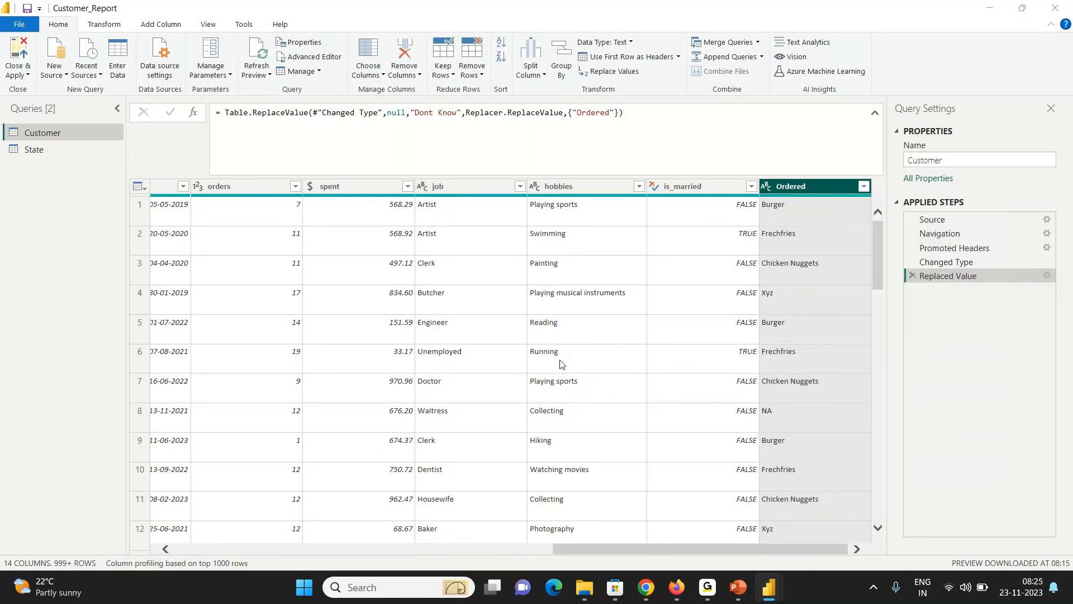
type("NA")
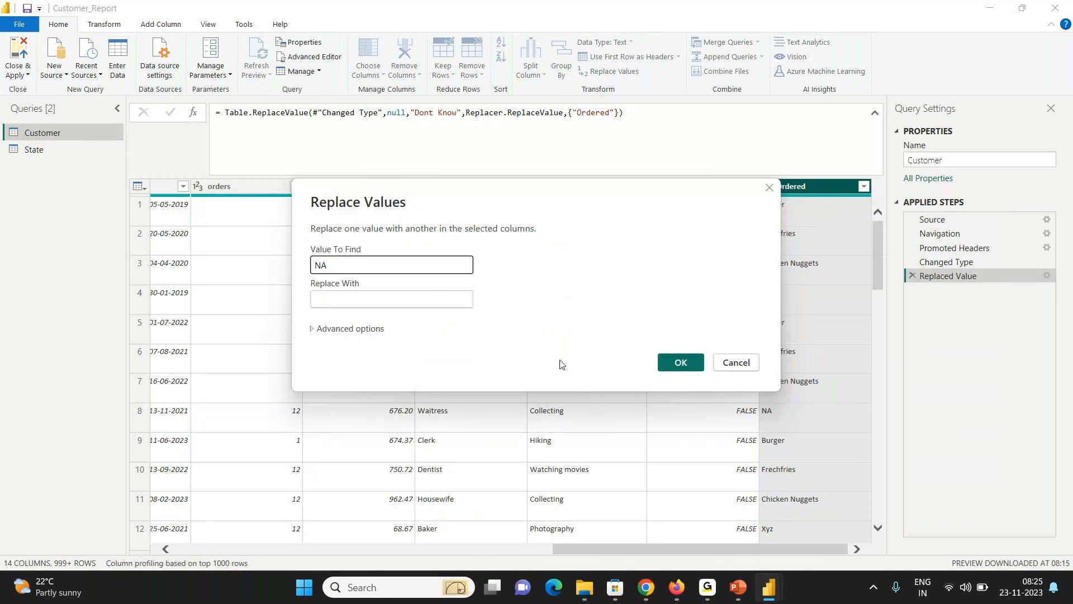
left_click(352, 294)
type("Dont Know")
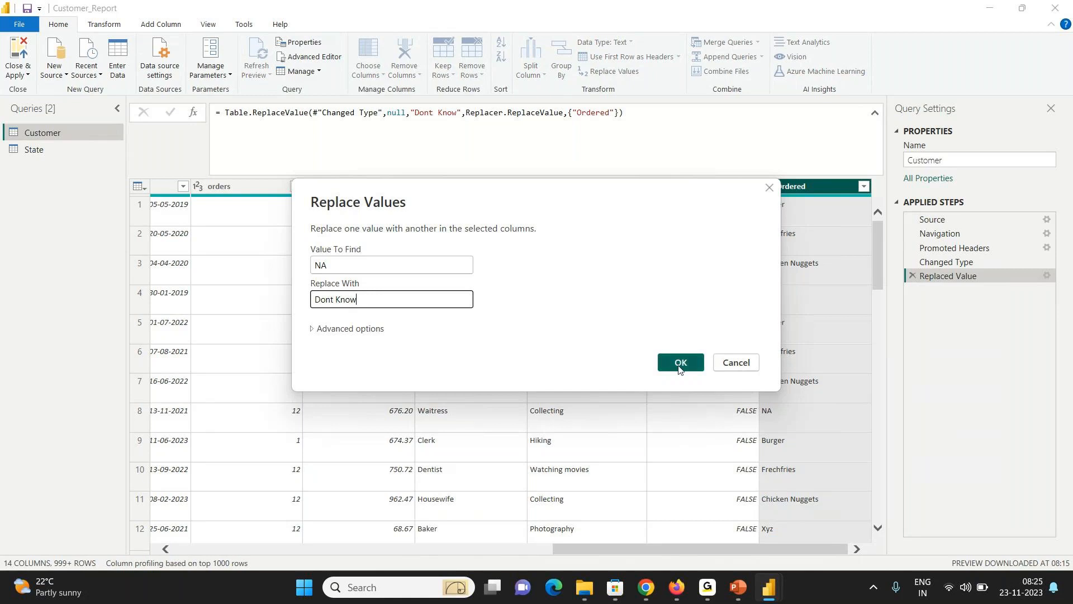
left_click(680, 363)
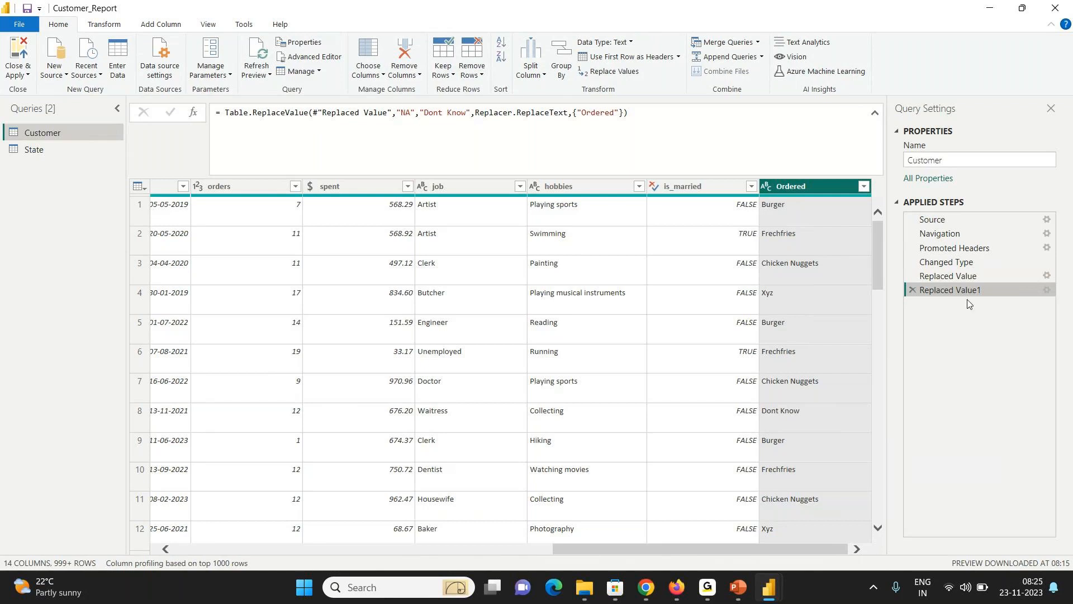
- Check the Ordered column's filter values at the Replaced Value step and return to the Replaced Value1 step
left_click(971, 276)
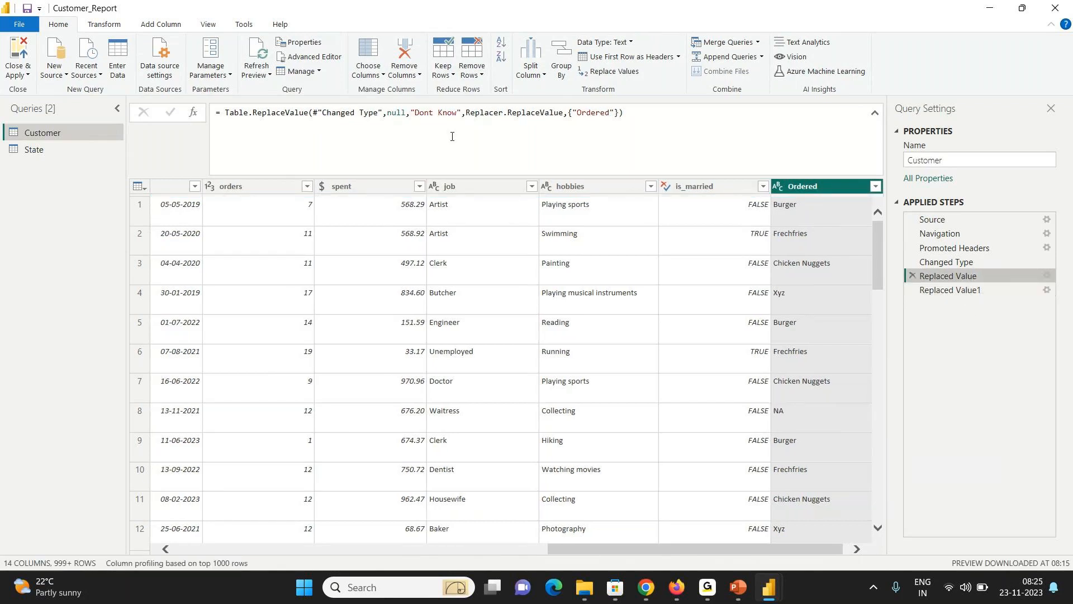
left_click(875, 186)
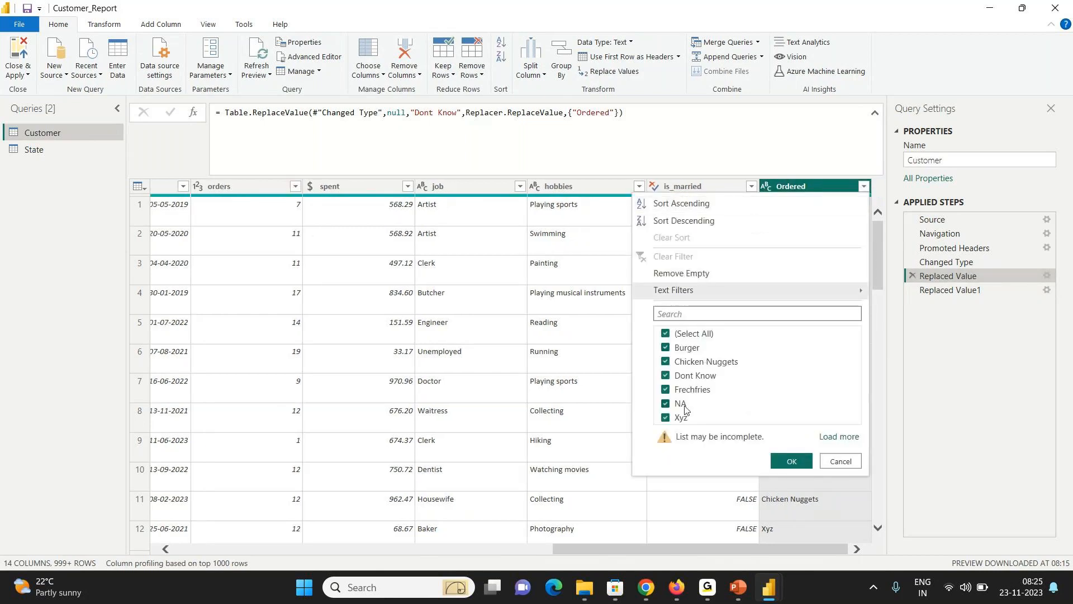
left_click(843, 462)
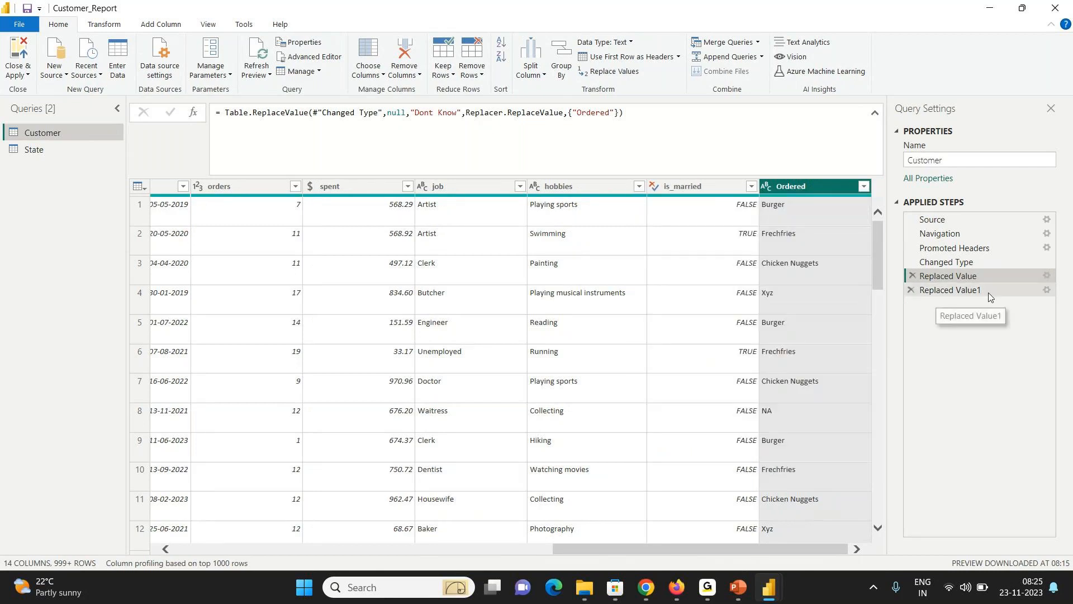
left_click(987, 292)
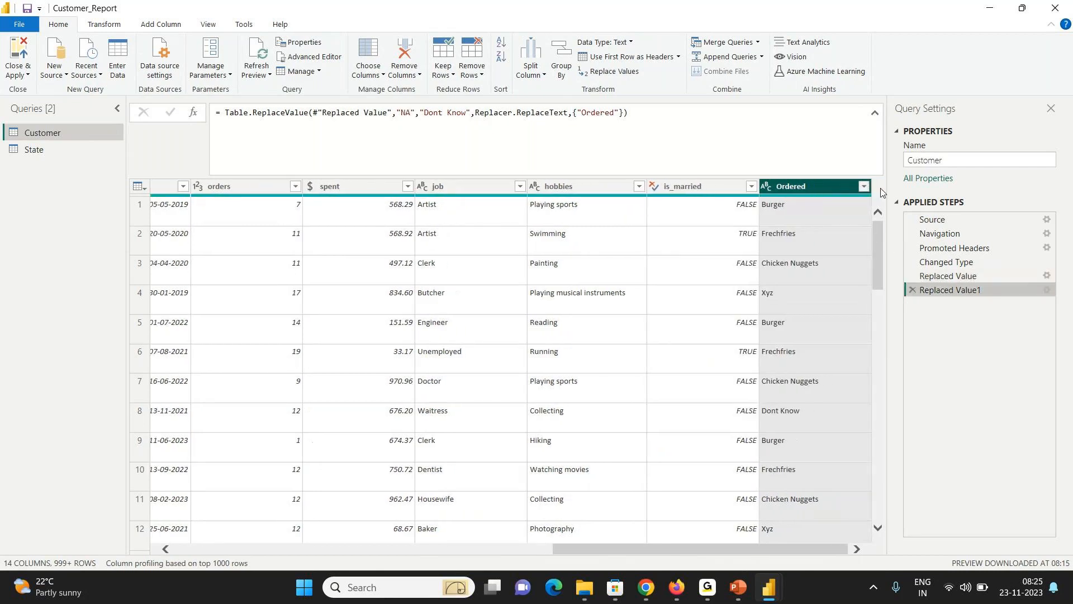
- Apply the Ordered column's filter with all values selected and inspect the column's quality summary
left_click(863, 186)
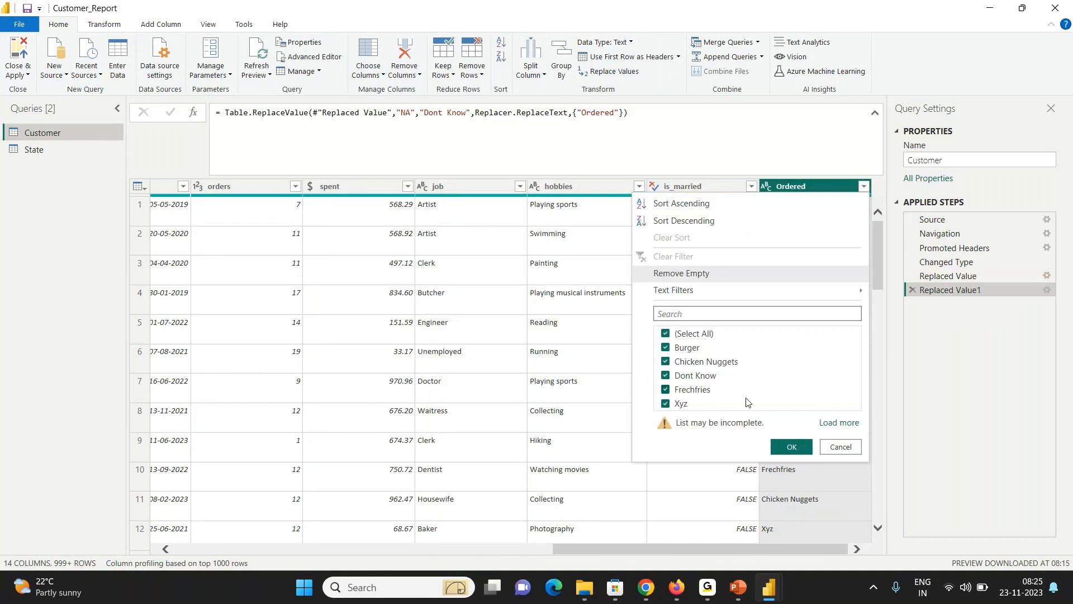
left_click(792, 447)
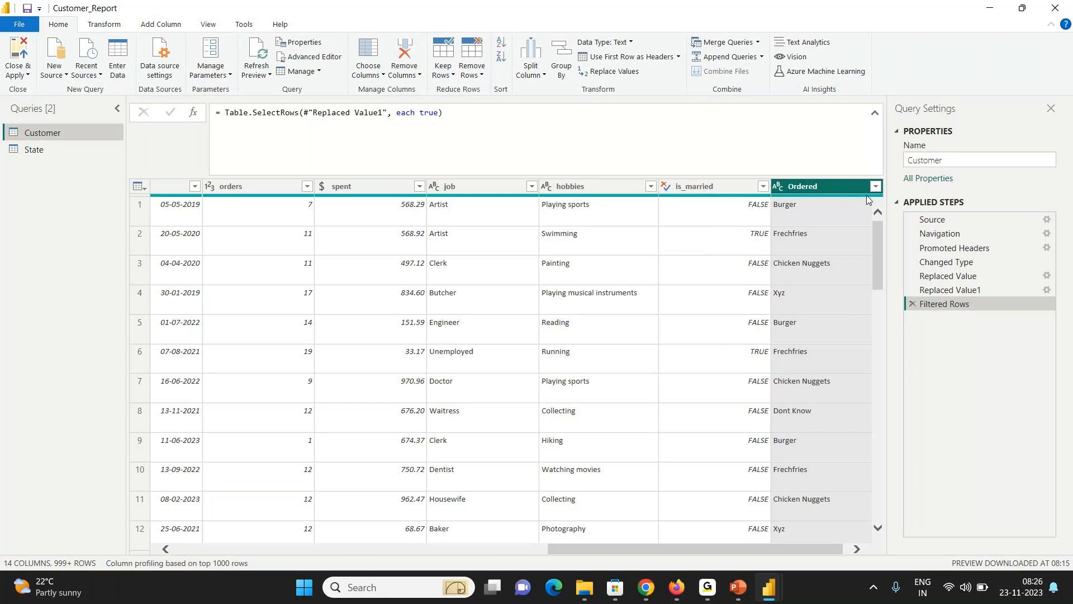
mouse_move(867, 199)
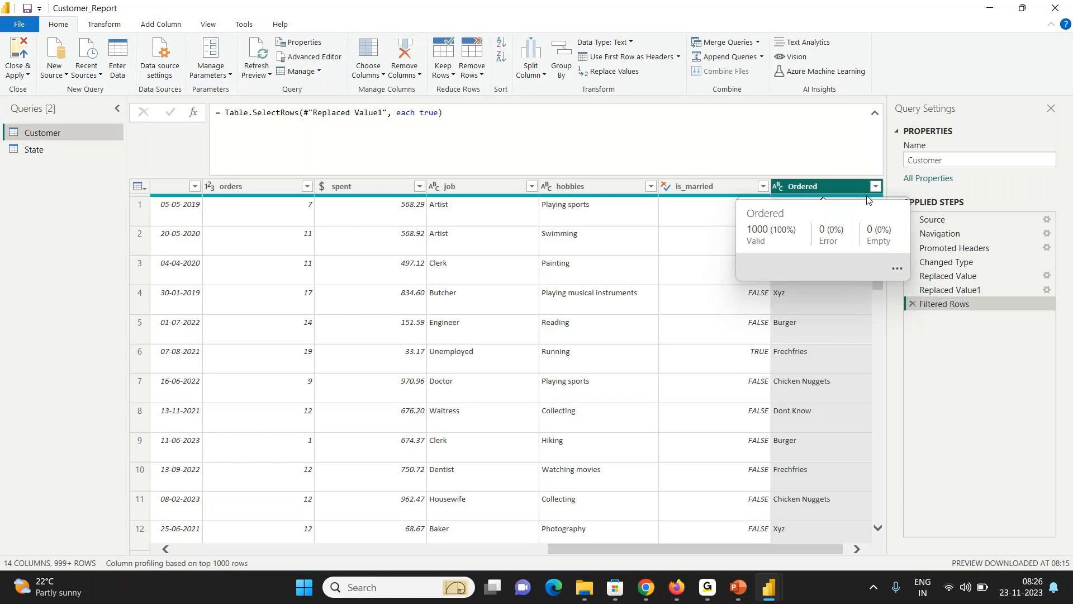
- Start a custom column in the Customer query with the formula [first_name]&[last_name]
left_click(43, 149)
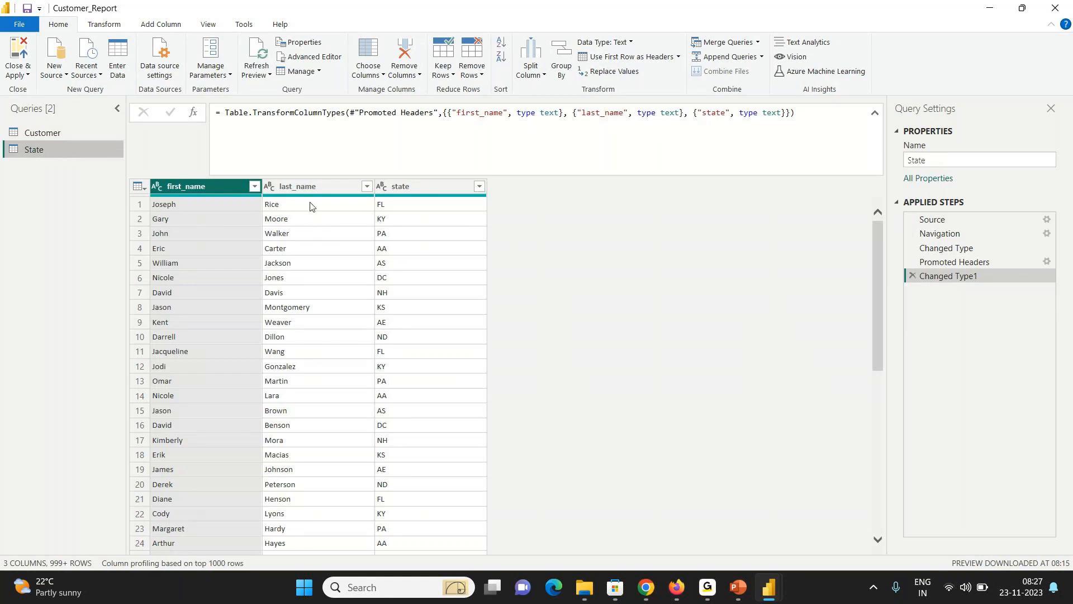
left_click(99, 137)
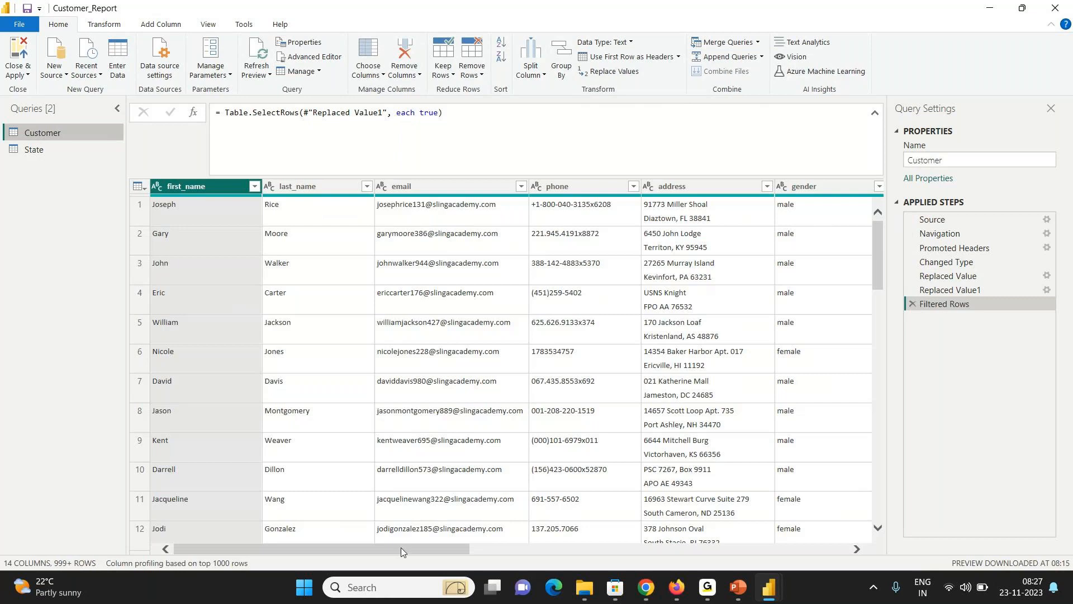
left_click(153, 26)
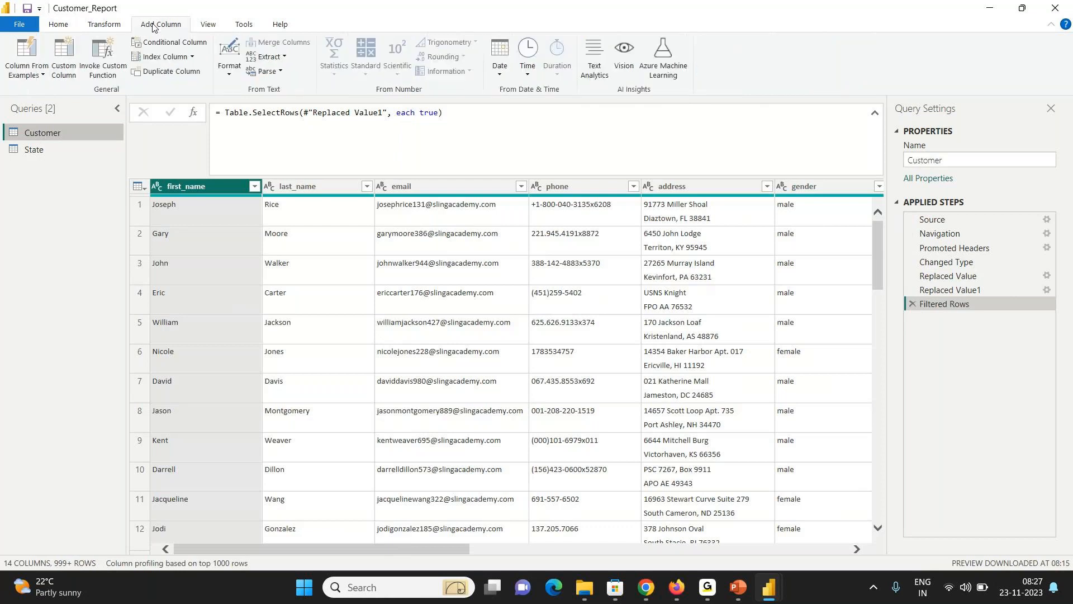
left_click(67, 77)
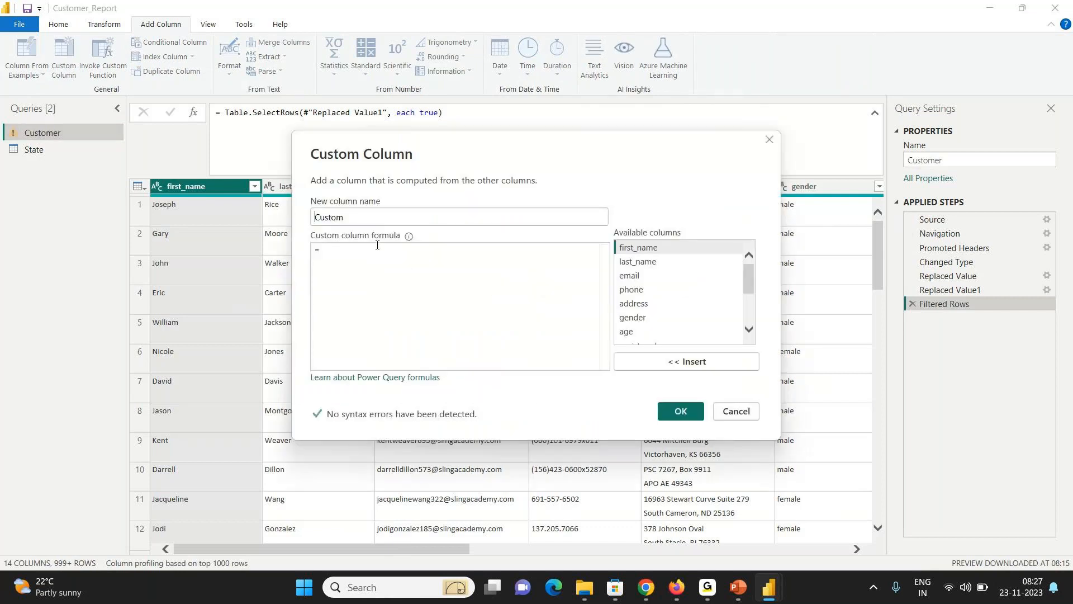
double_click(628, 247)
type("&")
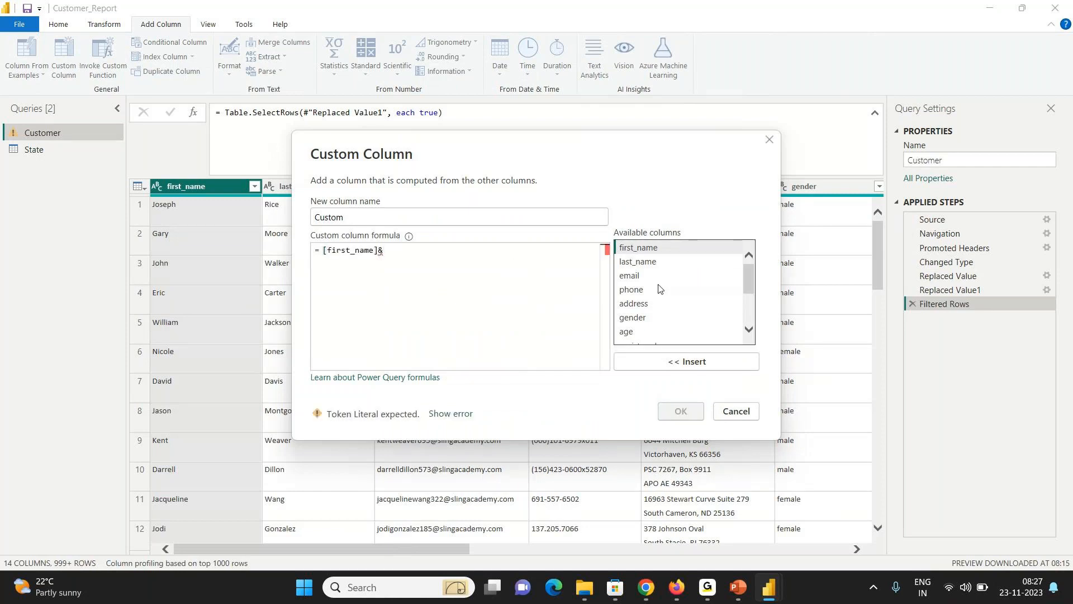
double_click(645, 261)
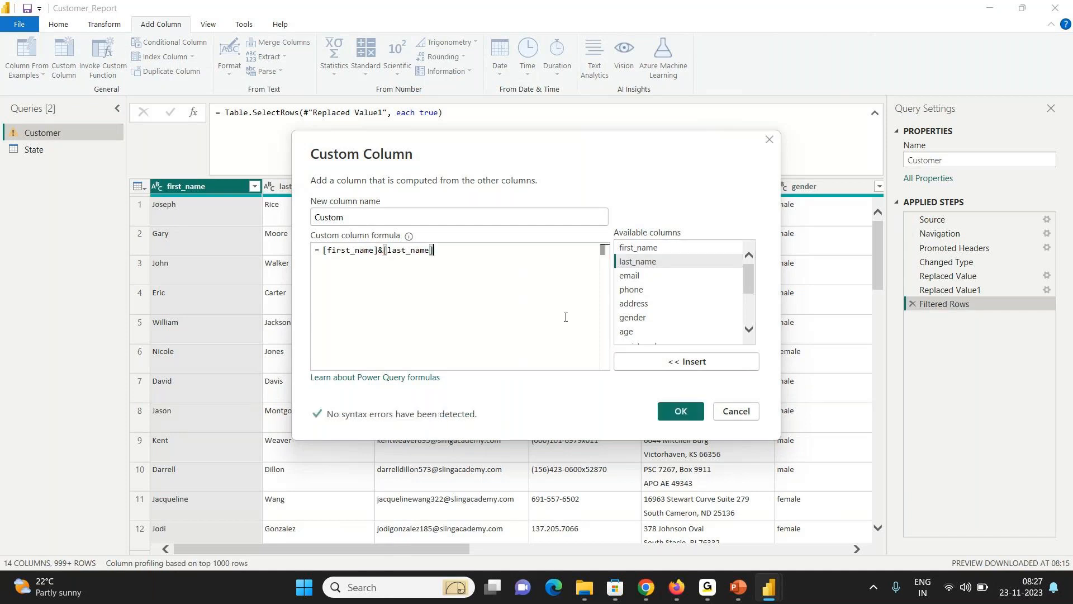
- Name the new custom column full_name
double_click(348, 220)
type("Full")
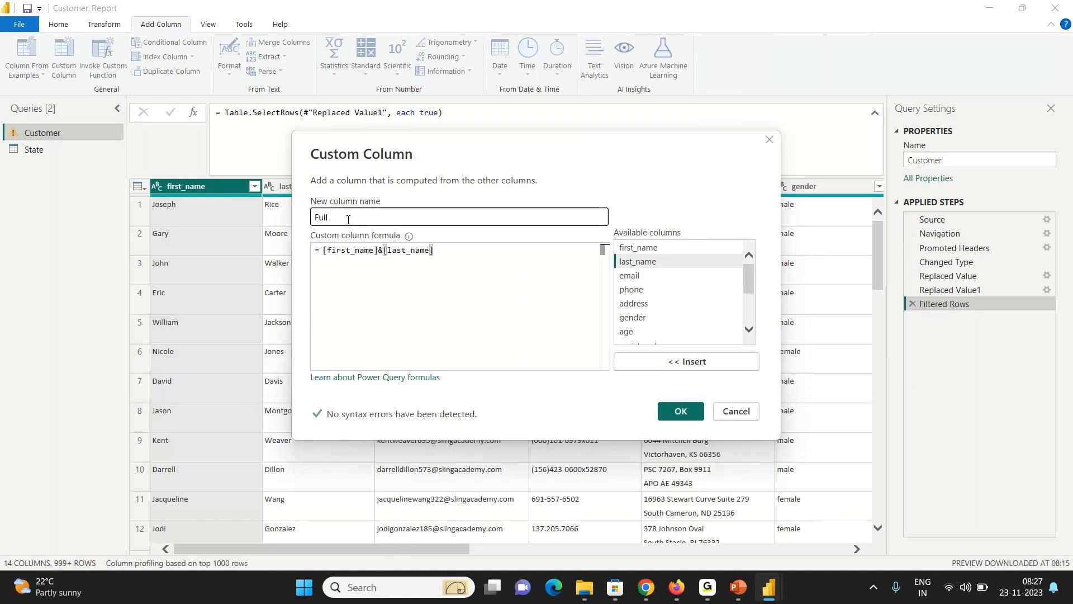
key("BackSpace")
key("BackSpace")
key("BackSpace")
key("BackSpace")
type("full")
key("BackSpace")
key("BackSpace")
type("ll_name")
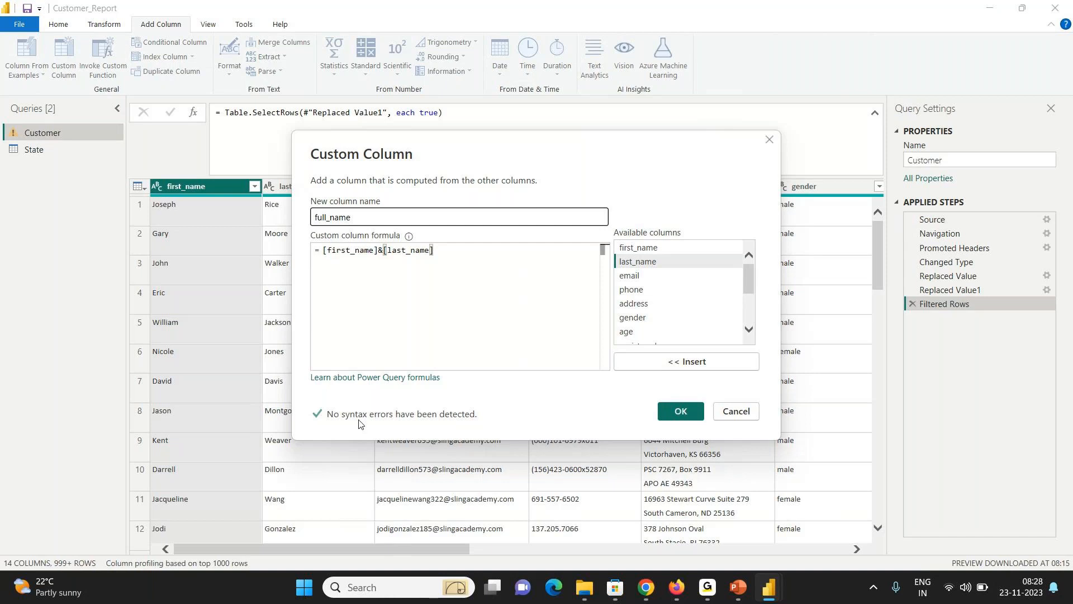
- Try a comma in place of the ampersand in the formula, restore the ampersand and add the full_name column
left_click(382, 252)
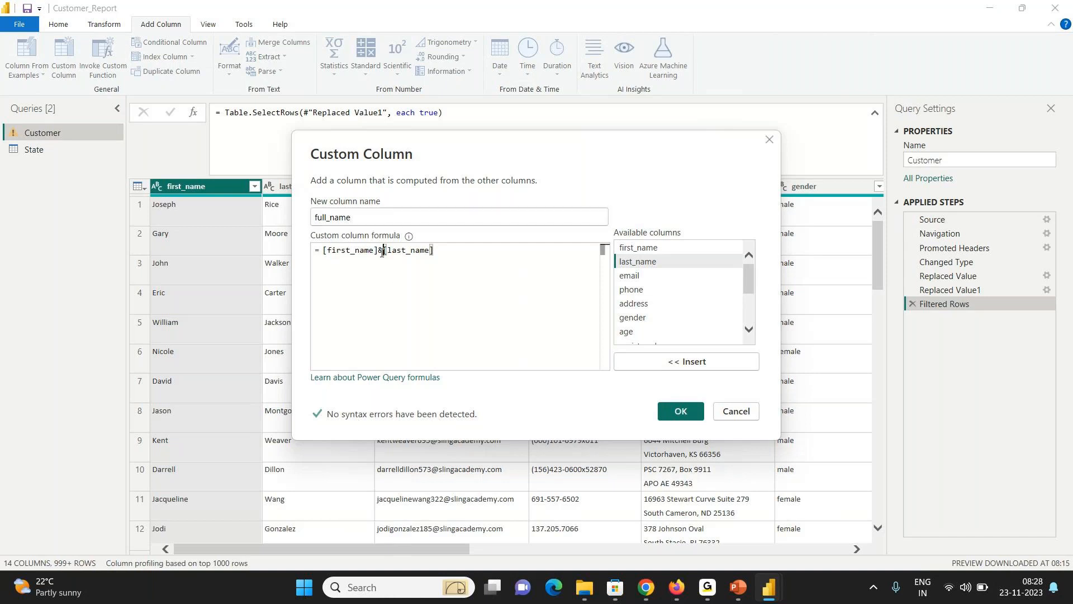
key("BackSpace")
type(",")
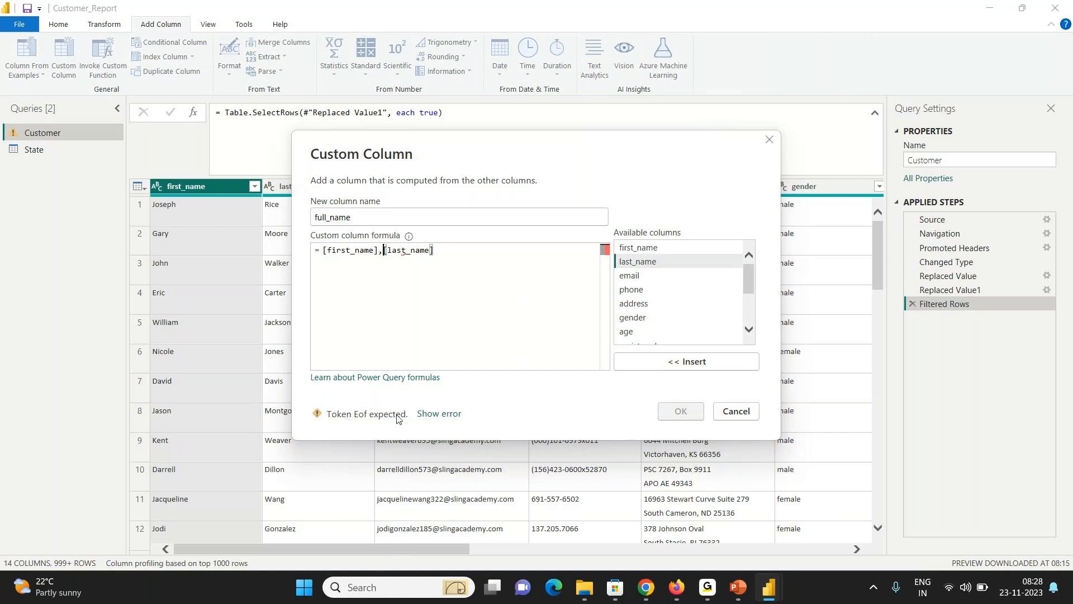
key("Right")
key("Right")
key("Right")
key("Right")
key("Right")
left_click(384, 250)
key("BackSpace")
type("&")
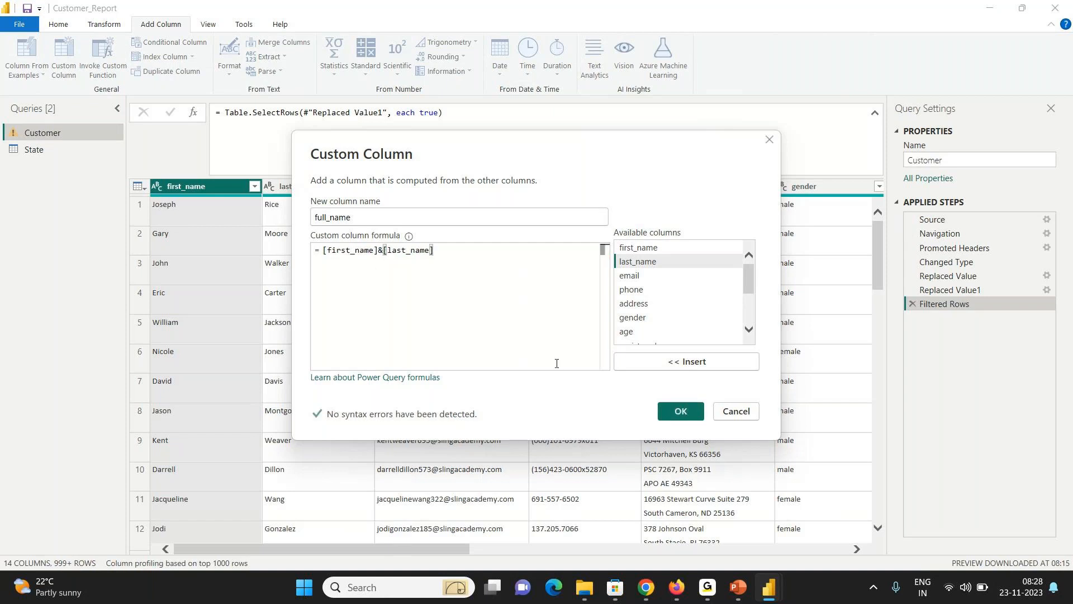
left_click(678, 413)
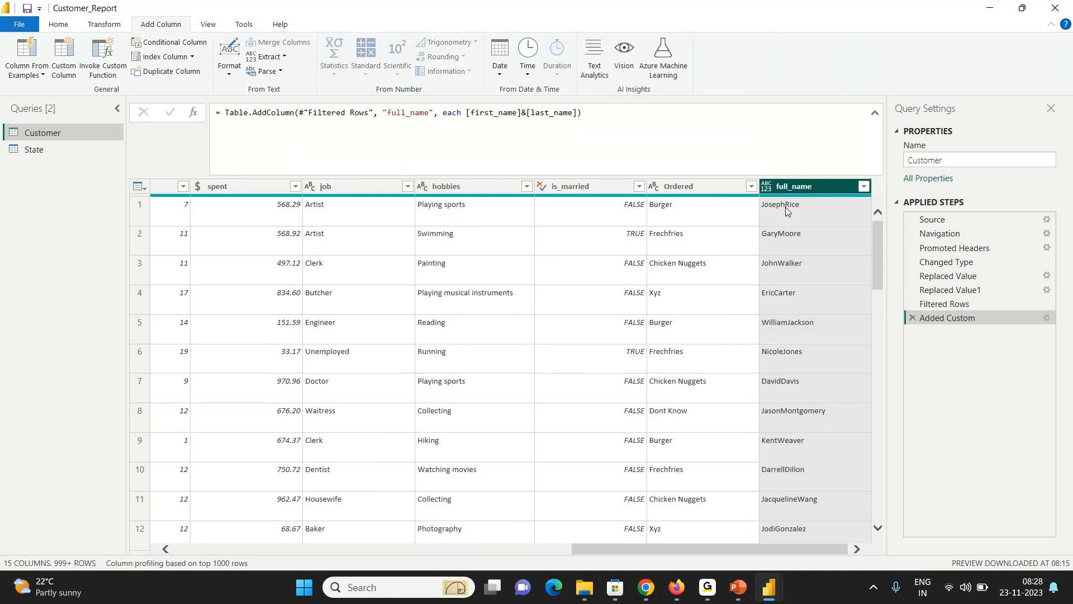
- Reopen the added custom column's formula and try a single-quoted separator between first_name and last_name
double_click(932, 319)
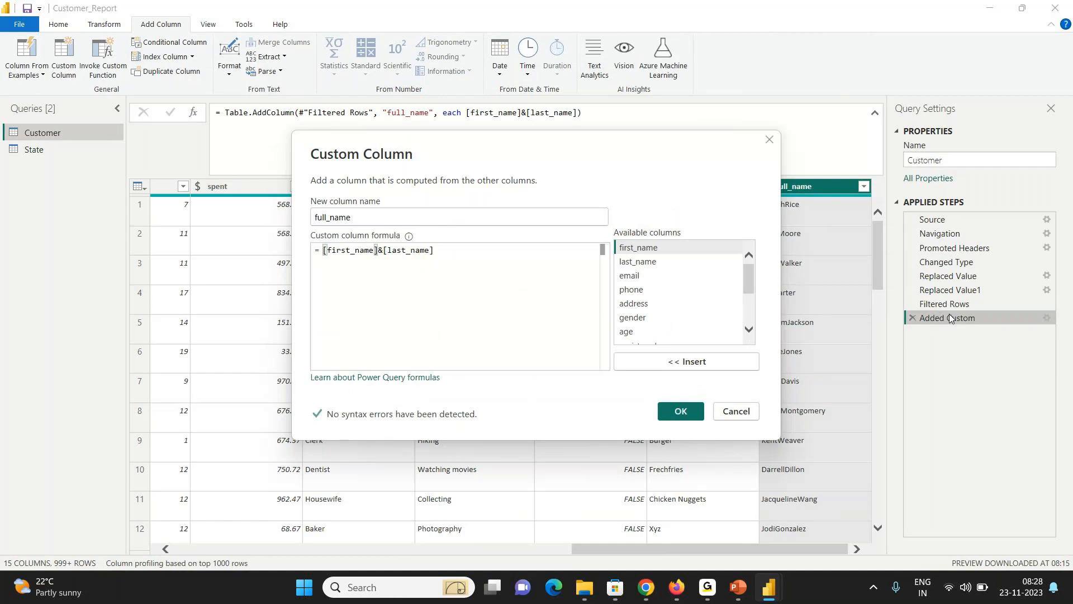
left_click(385, 251)
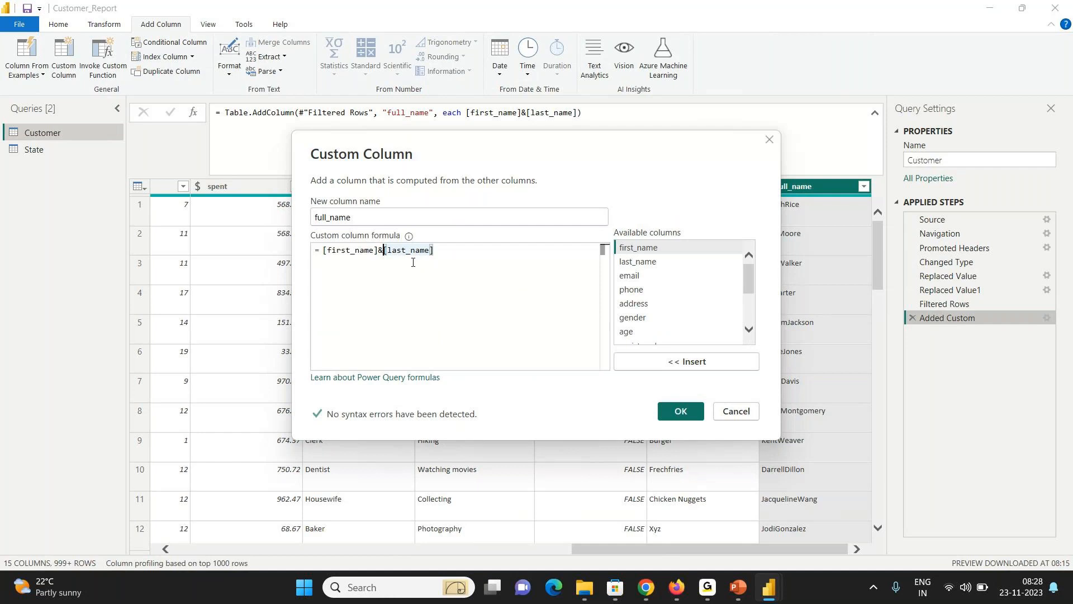
type("&")
key("BackSpace")
key("Left")
key("Left")
type("' '")
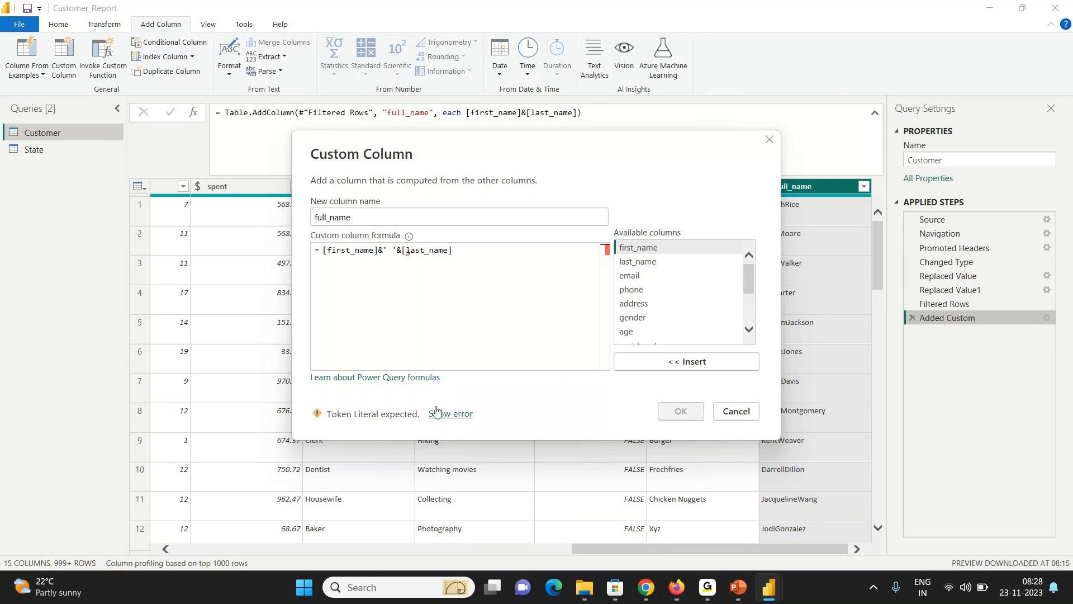
left_click(408, 252)
left_click(393, 250)
type(",")
key("BackSpace")
left_click(455, 249)
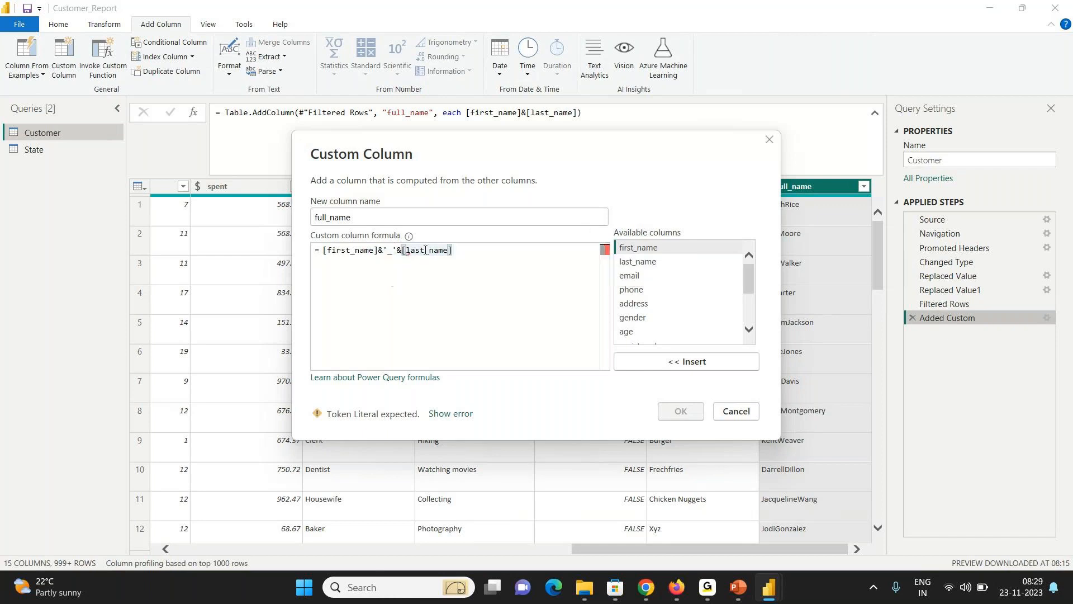
- Replace the single-quoted separator to make the formula [first_name]&"_"&[last_name] and apply it to full_name
left_click(412, 251)
key("Left")
key("BackSpace")
key("BackSpace")
key("BackSpace")
key("BackSpace")
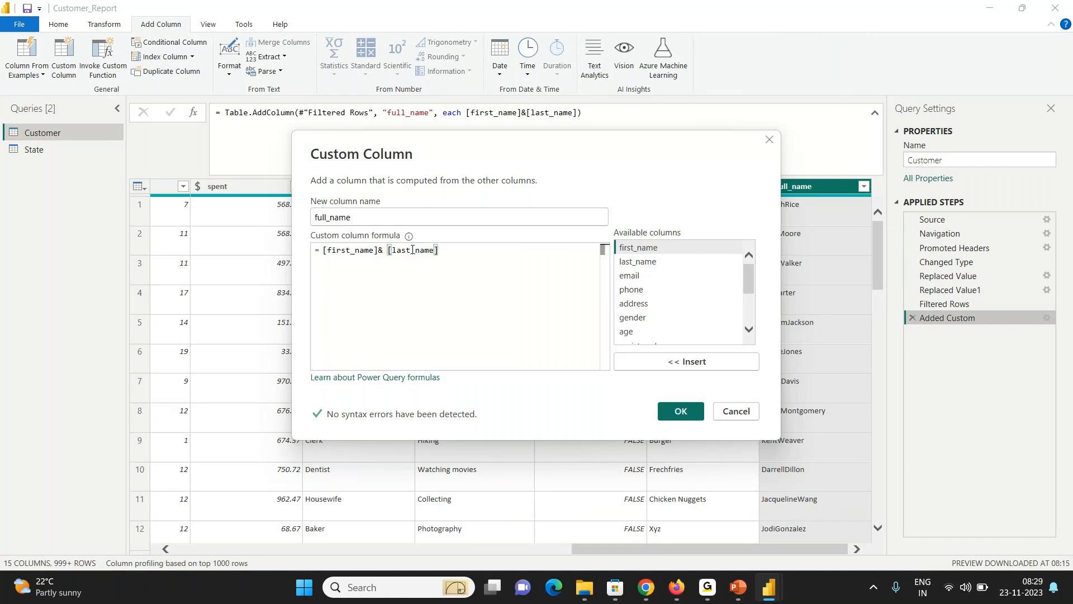
type("&")
key("Delete")
key("BackSpace")
type("\"_\"&")
left_click_drag(384, 250, 397, 249)
left_click(377, 251)
left_click(389, 251)
left_click(398, 251)
left_click(681, 412)
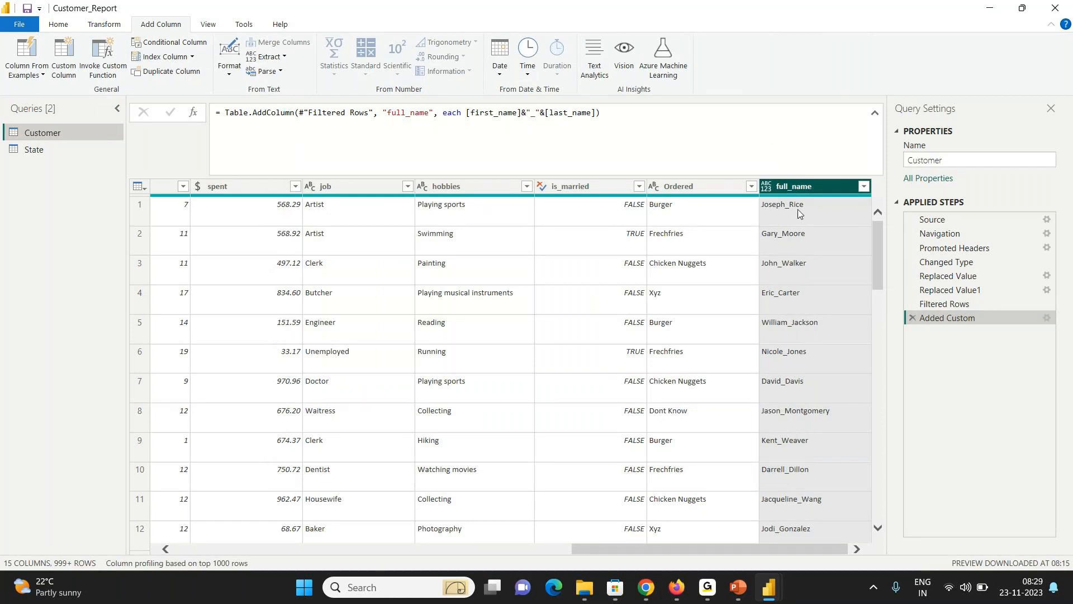
- Change the separator in the Customer query's full_name formula from an underscore to a space
double_click(947, 320)
left_click(395, 252)
key("BackSpace")
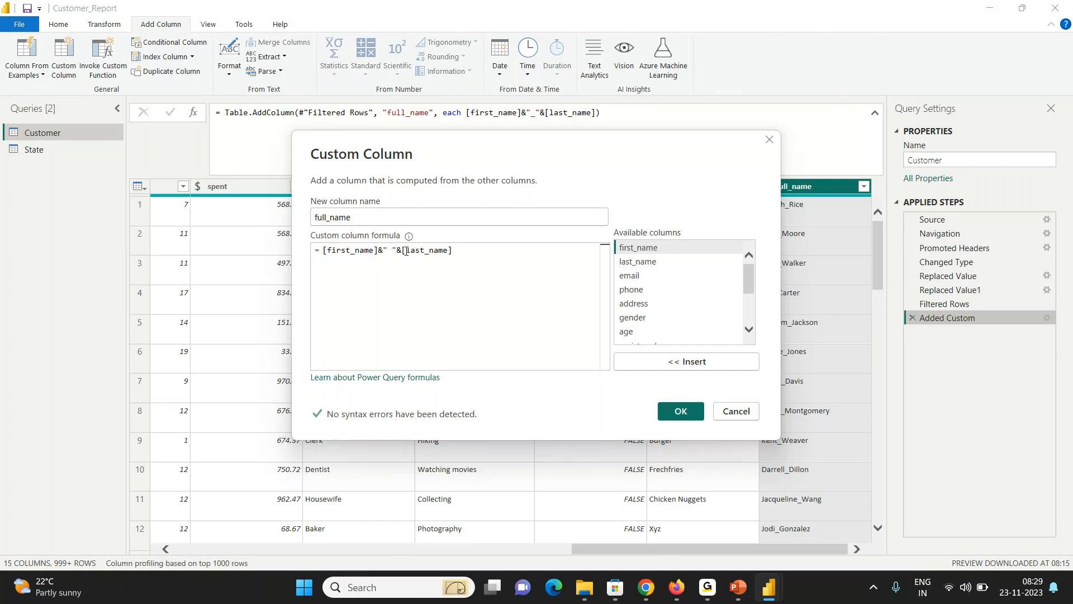
left_click(681, 415)
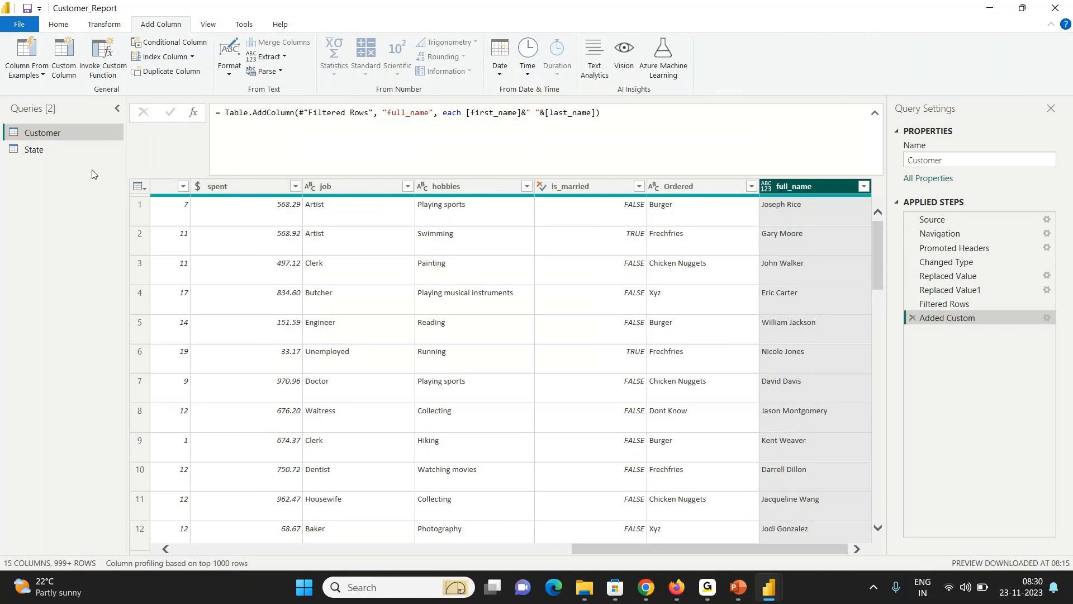
- Start a custom column named full_name in the State query
left_click(83, 152)
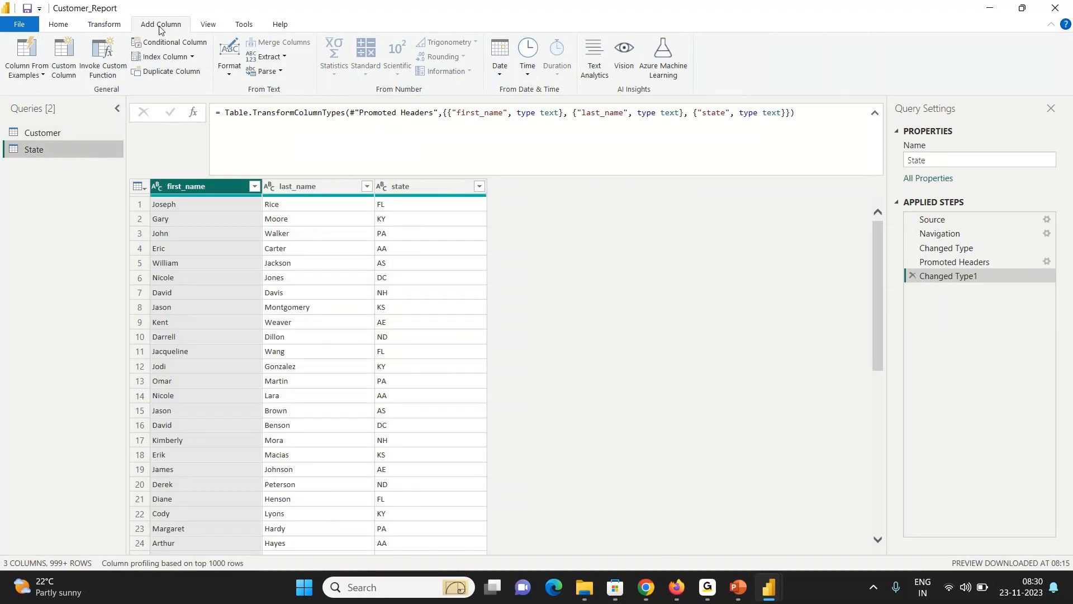
left_click(68, 78)
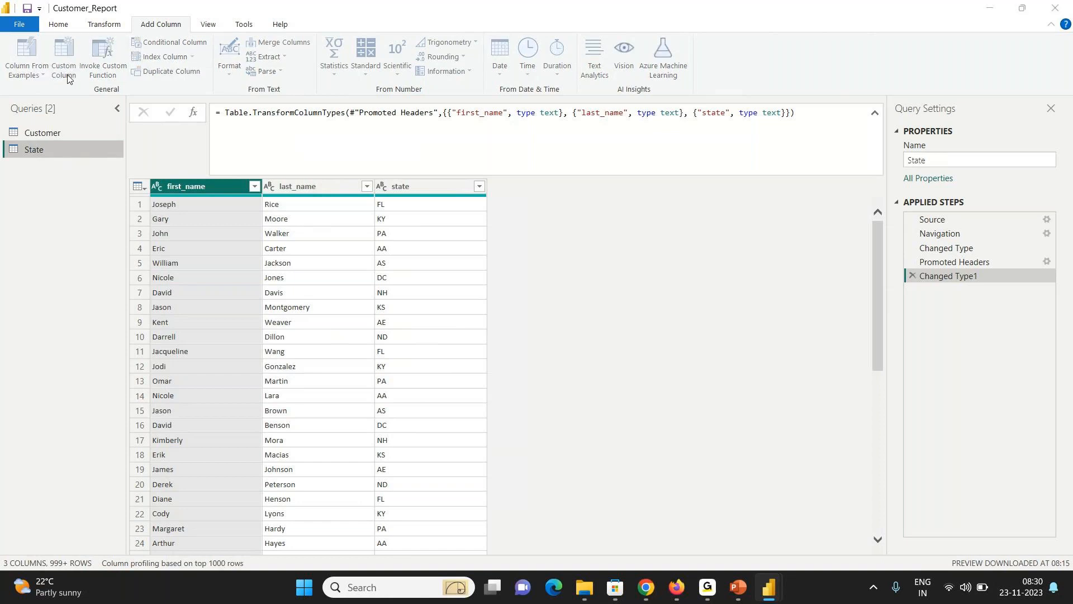
double_click(328, 217)
type("full")
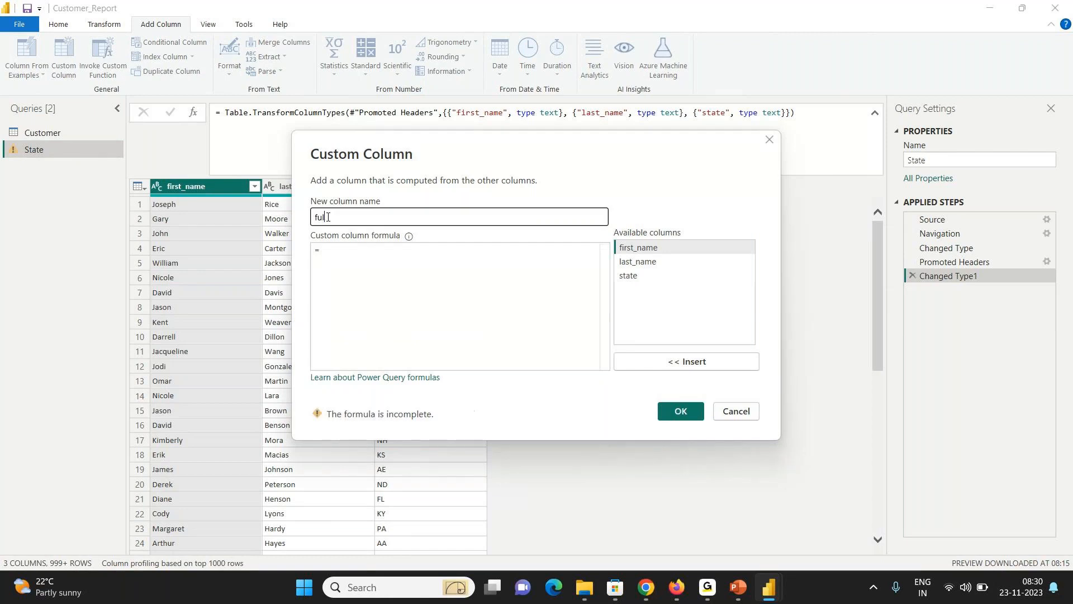
type("_name")
left_click(332, 248)
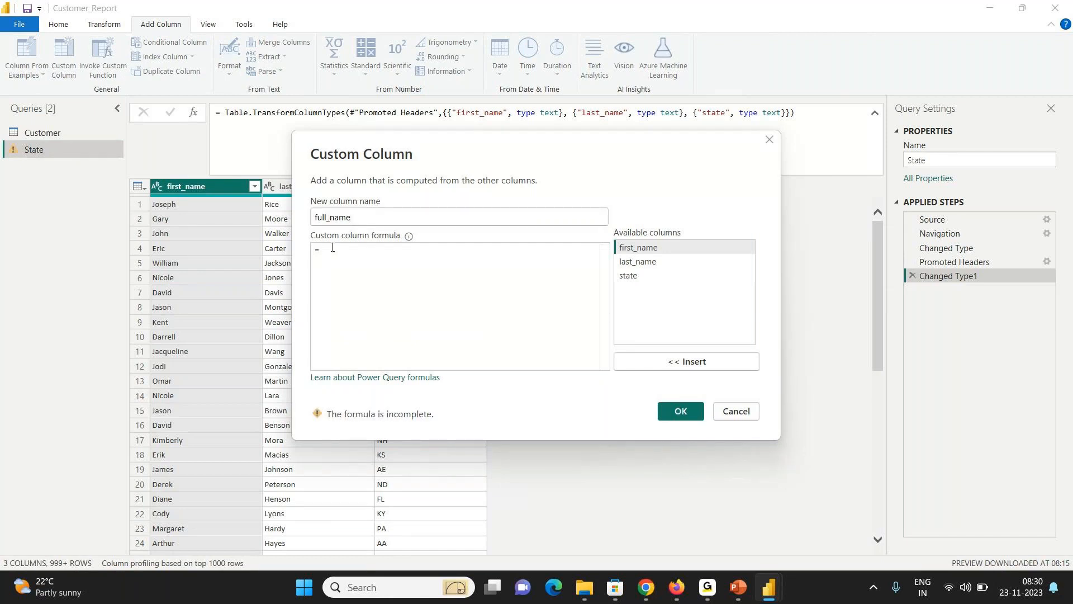
- Set the State query's full_name formula to [first_name]&" "&[last_name] and add the column
type("firs")
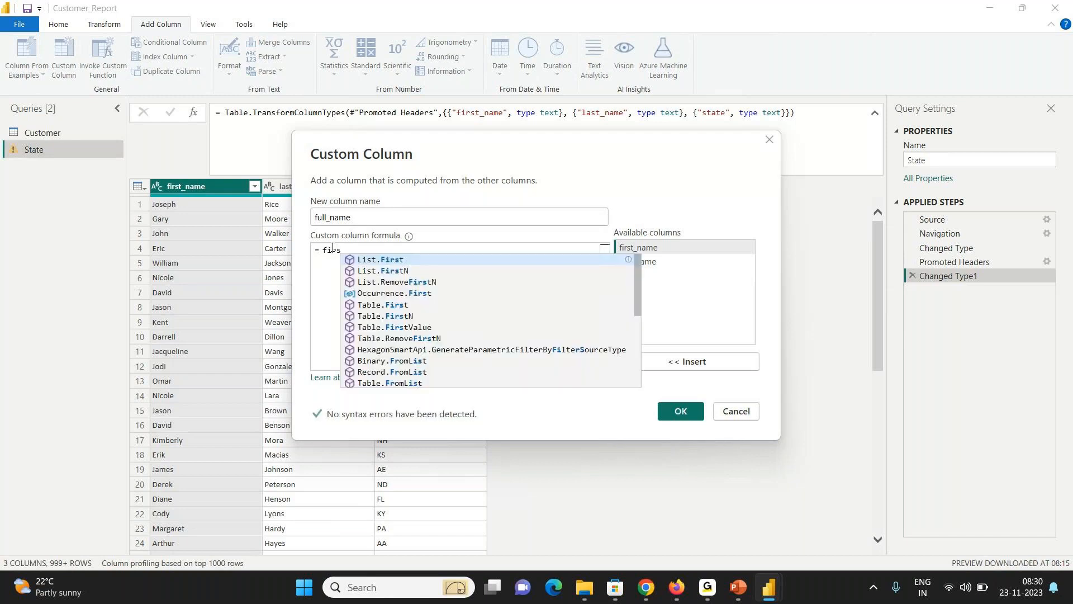
key("BackSpace")
key("BackSpace")
key("BackSpace")
key("BackSpace")
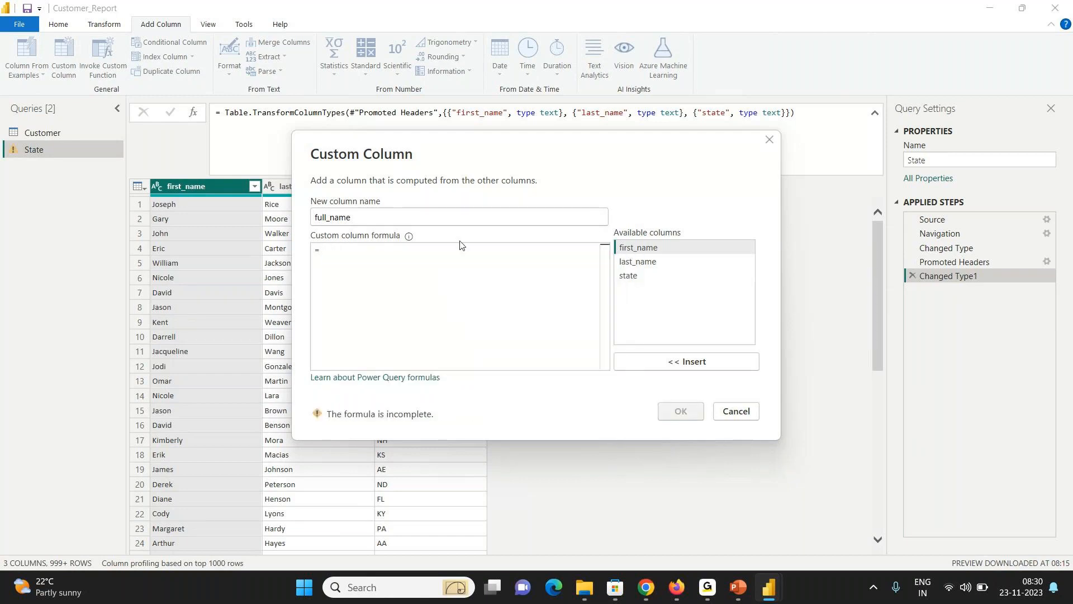
double_click(634, 247)
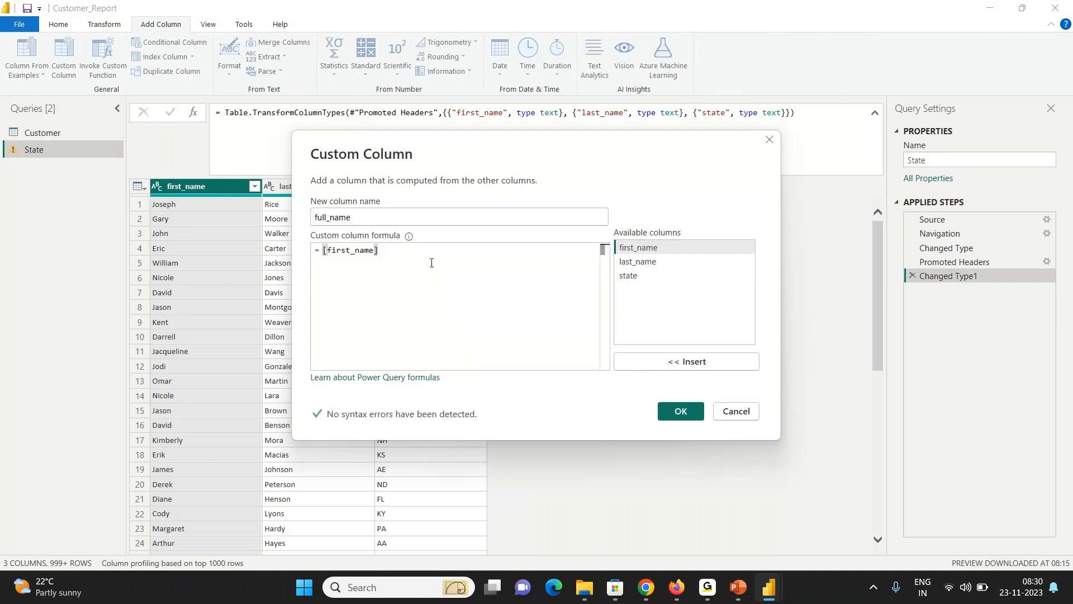
type("&\"")
key("Right")
type("&")
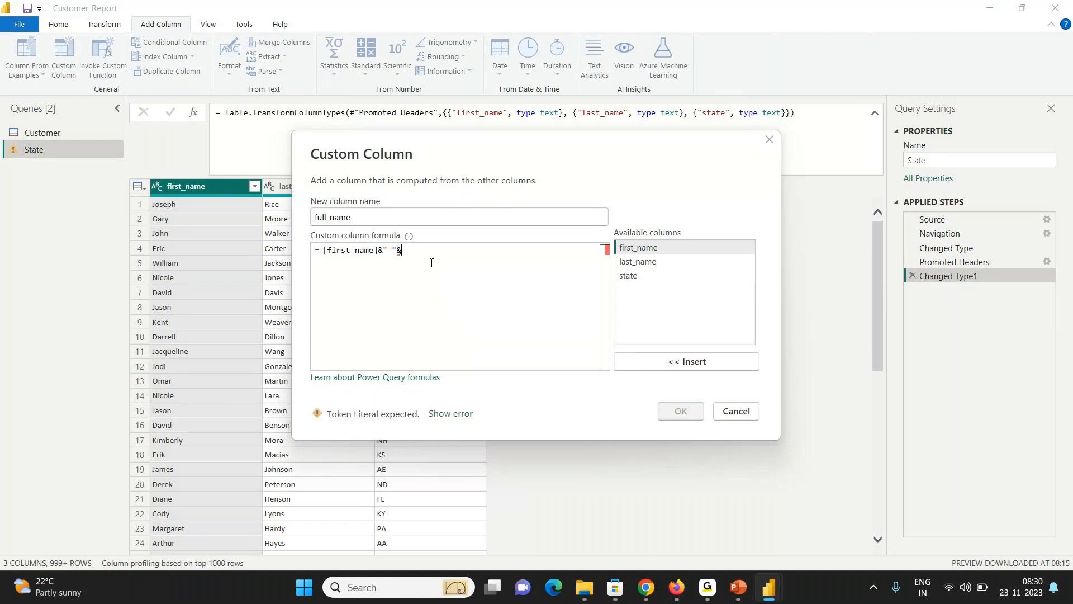
double_click(638, 262)
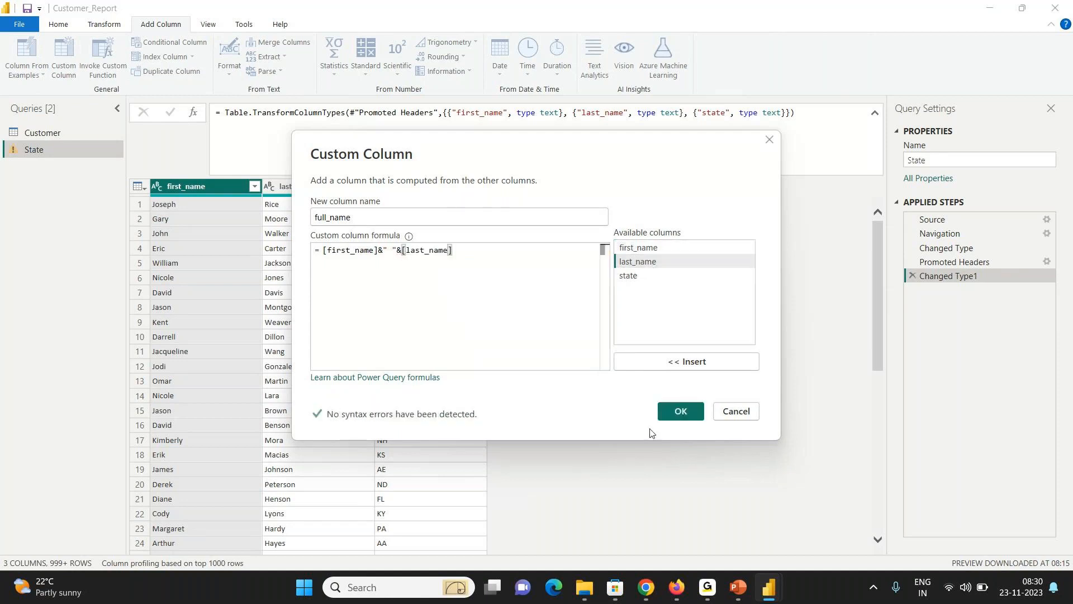
left_click(676, 413)
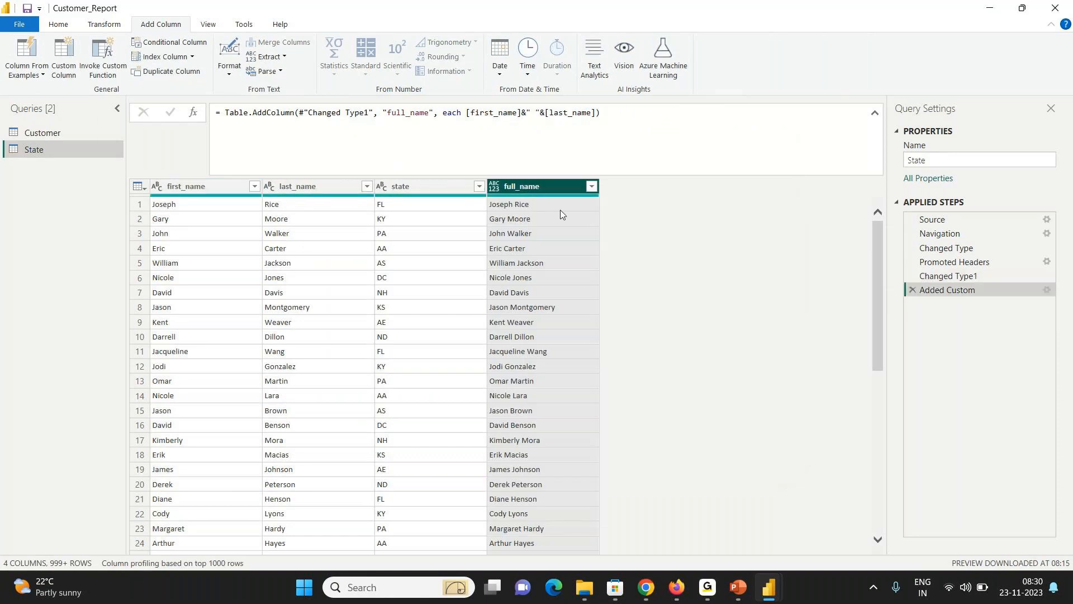
- Close the Power Query Editor and apply the query changes to the report
left_click(59, 25)
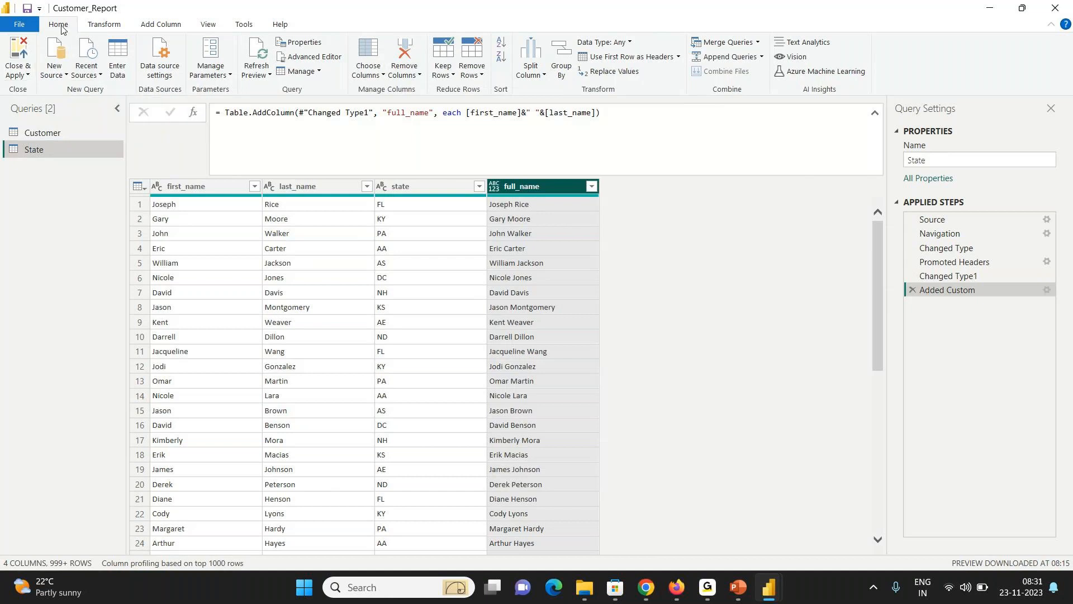
left_click(21, 57)
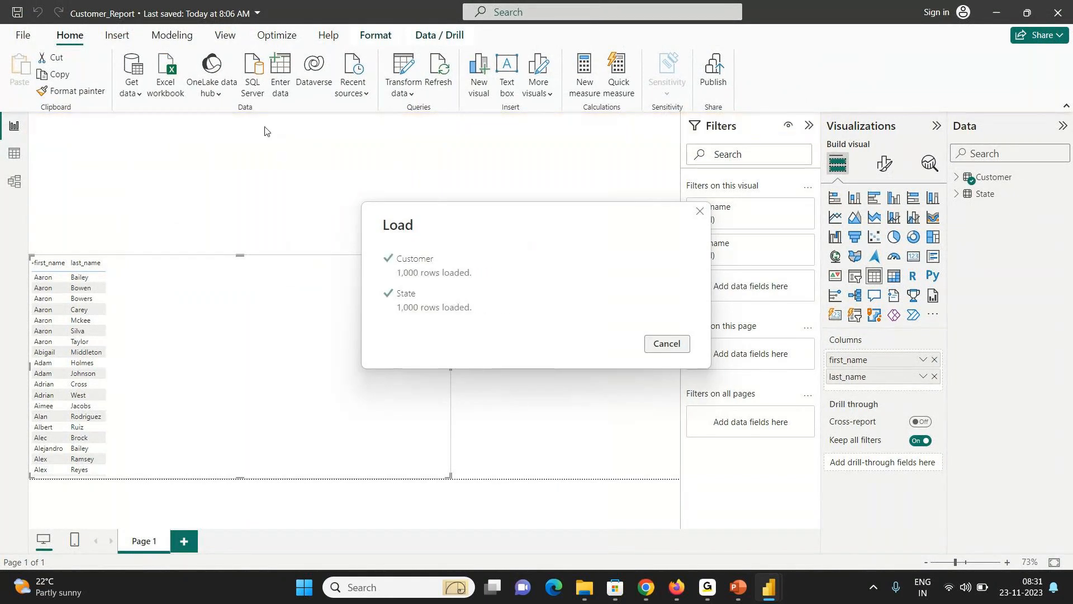
- Check the fields of the Customer and State tables and open the Model view
left_click(955, 178)
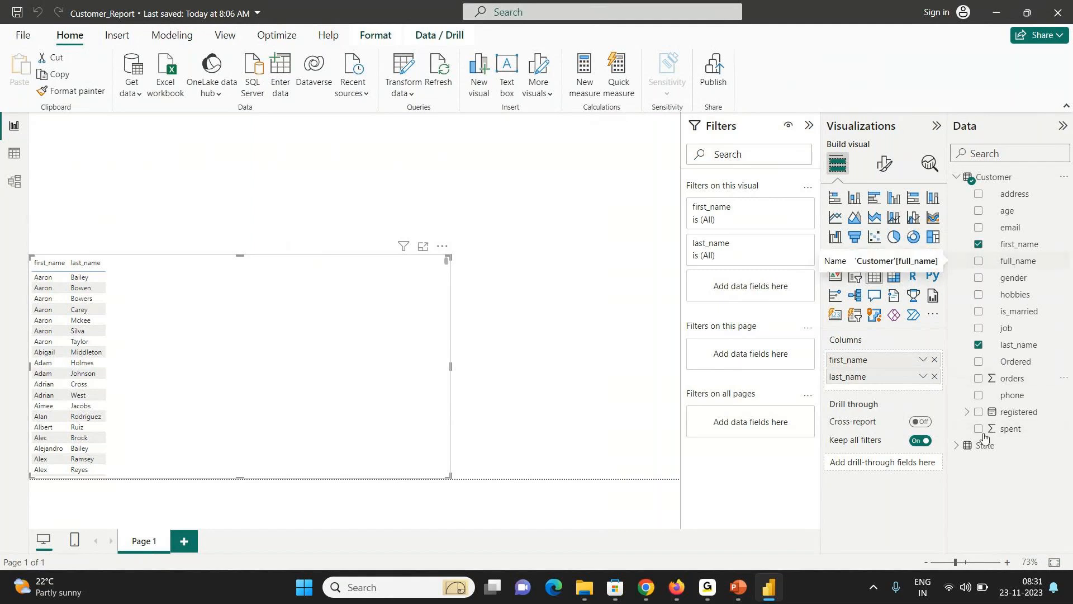
left_click(956, 445)
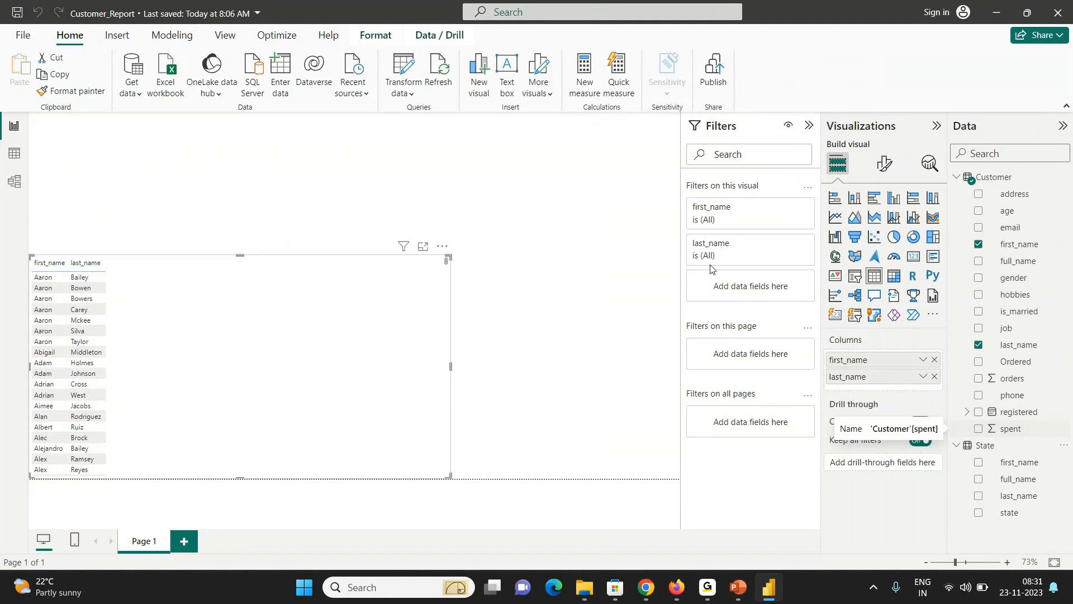
left_click(15, 182)
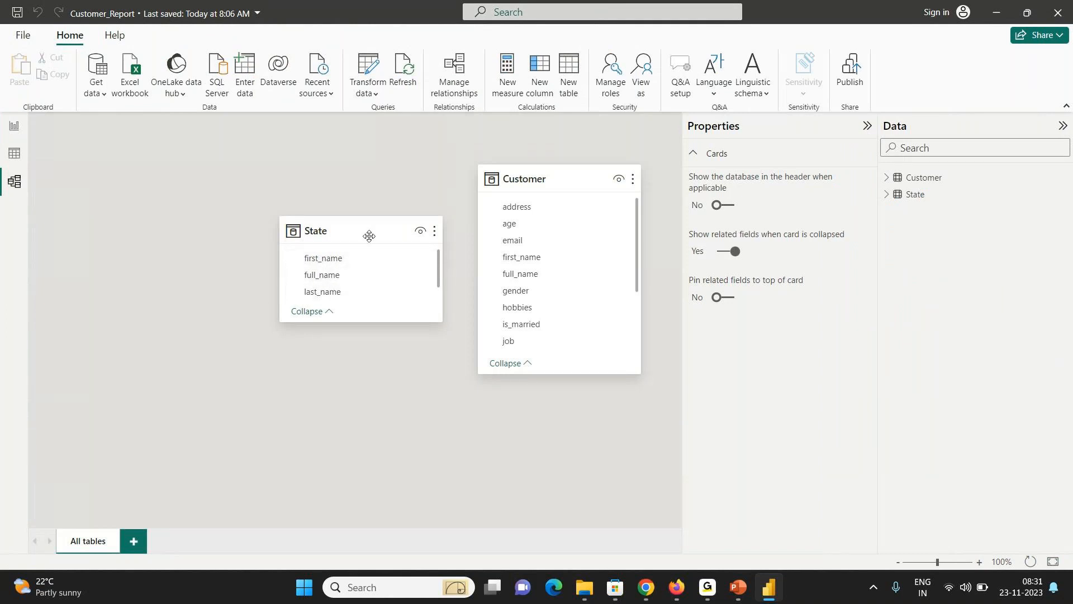
- Place the Customer card on the other side of State and relate their full_name columns as many-to-many with cross filter direction Both
left_click_drag(536, 162, 142, 157)
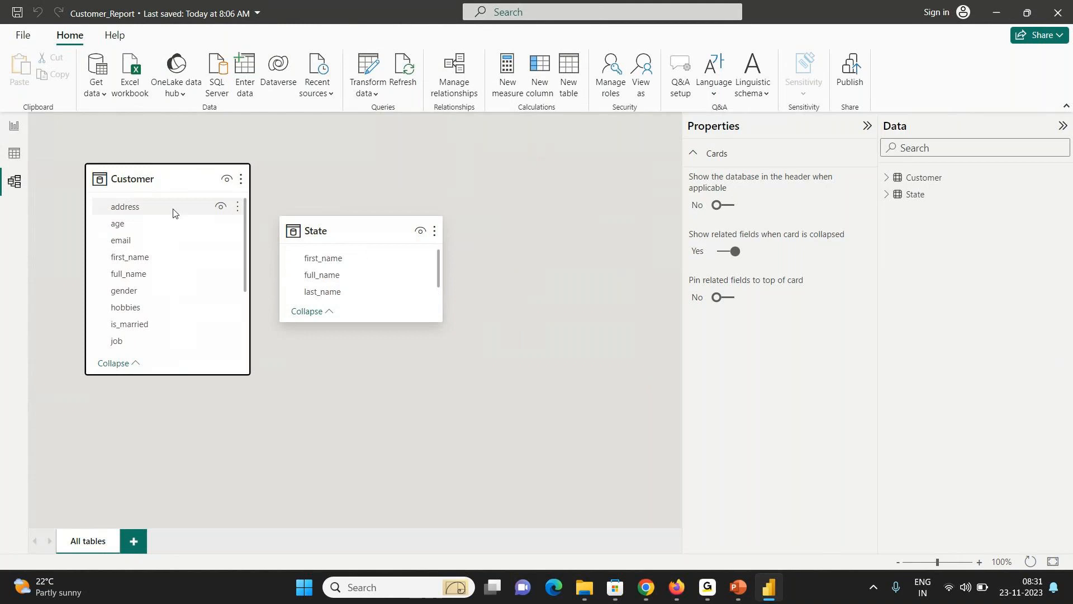
left_click_drag(246, 237, 246, 269)
left_click(164, 230)
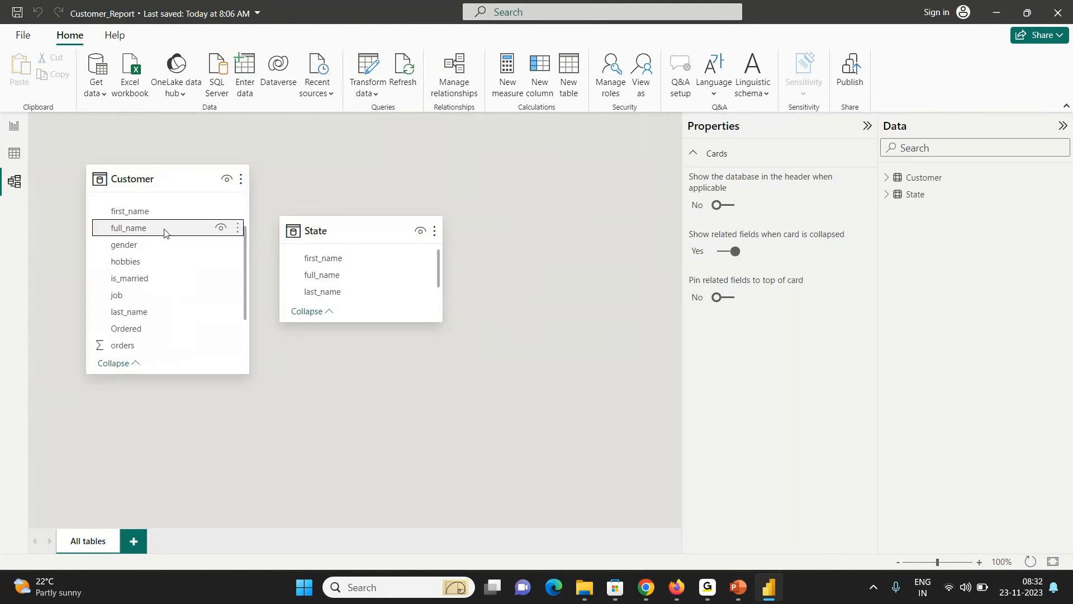
left_click_drag(165, 231, 332, 281)
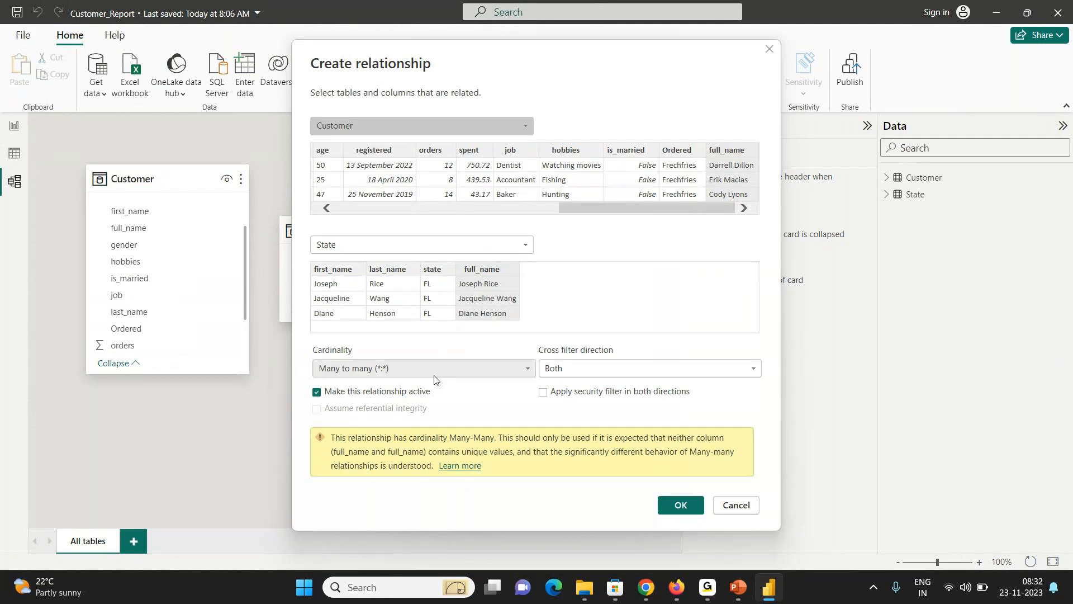
left_click(681, 505)
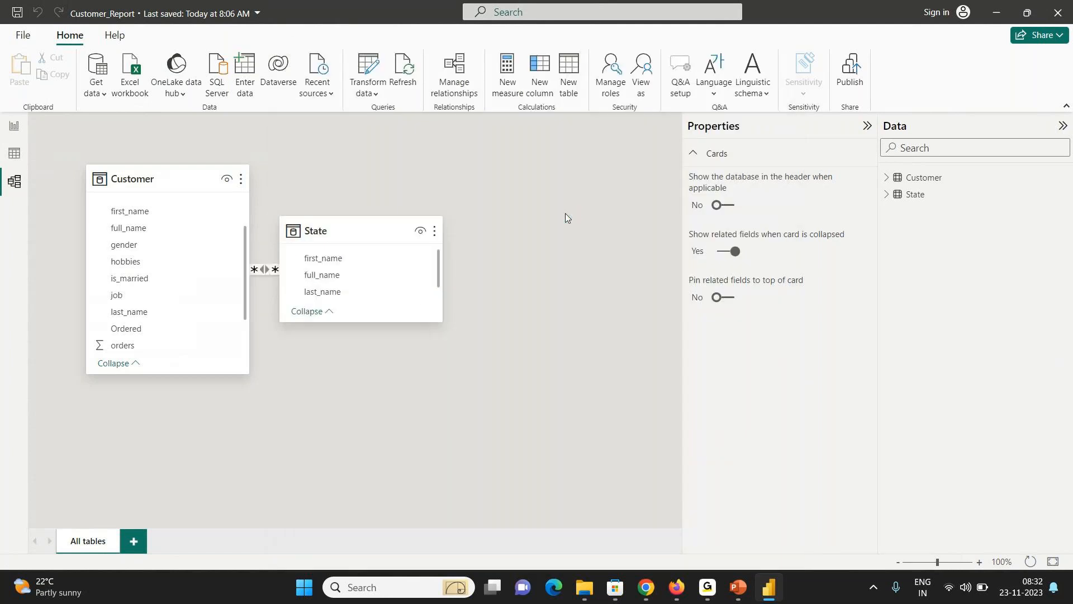
- Move the State card farther away from the Customer card in the model diagram and return to the Report view
left_click_drag(374, 218, 603, 209)
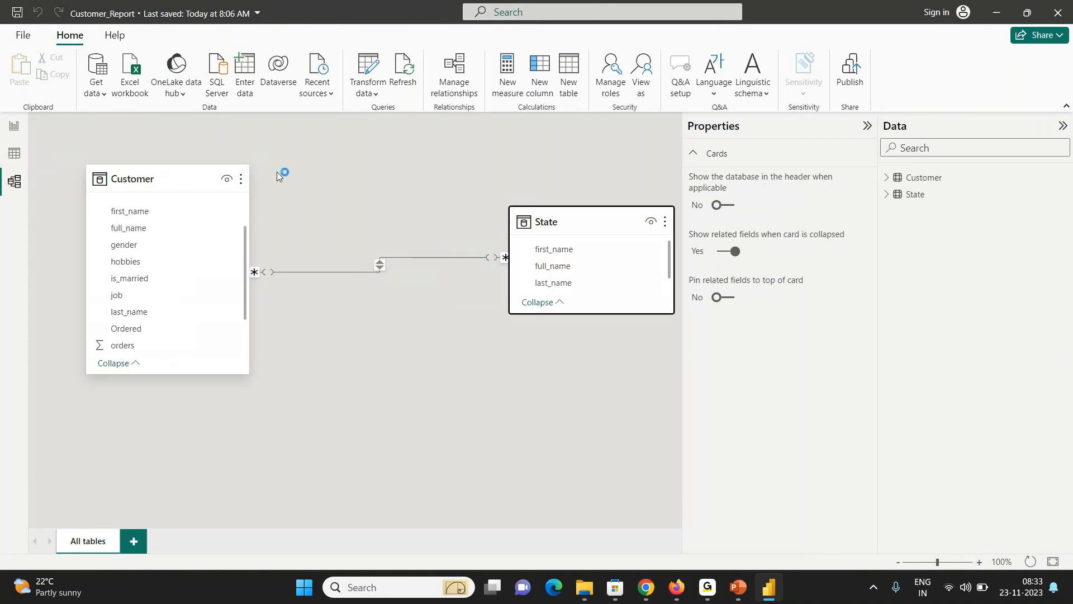
left_click(12, 127)
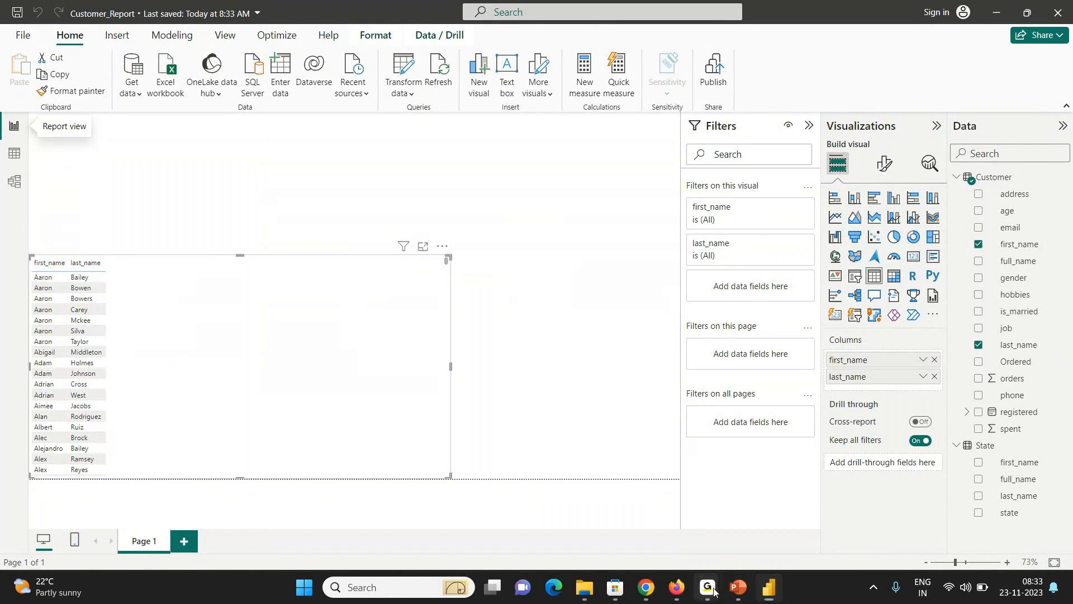
mouse_move(713, 592)
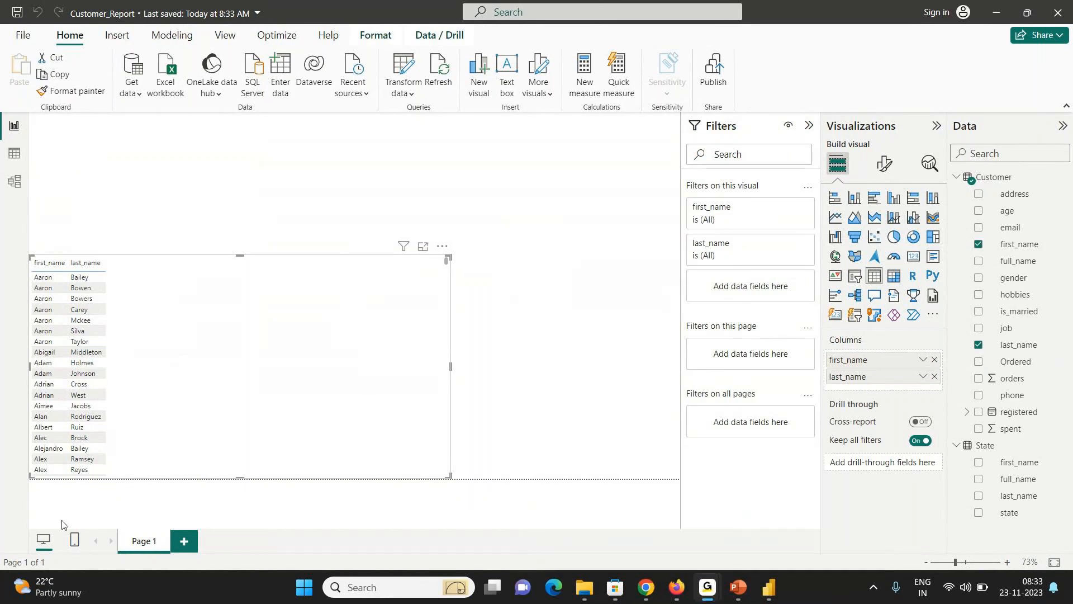